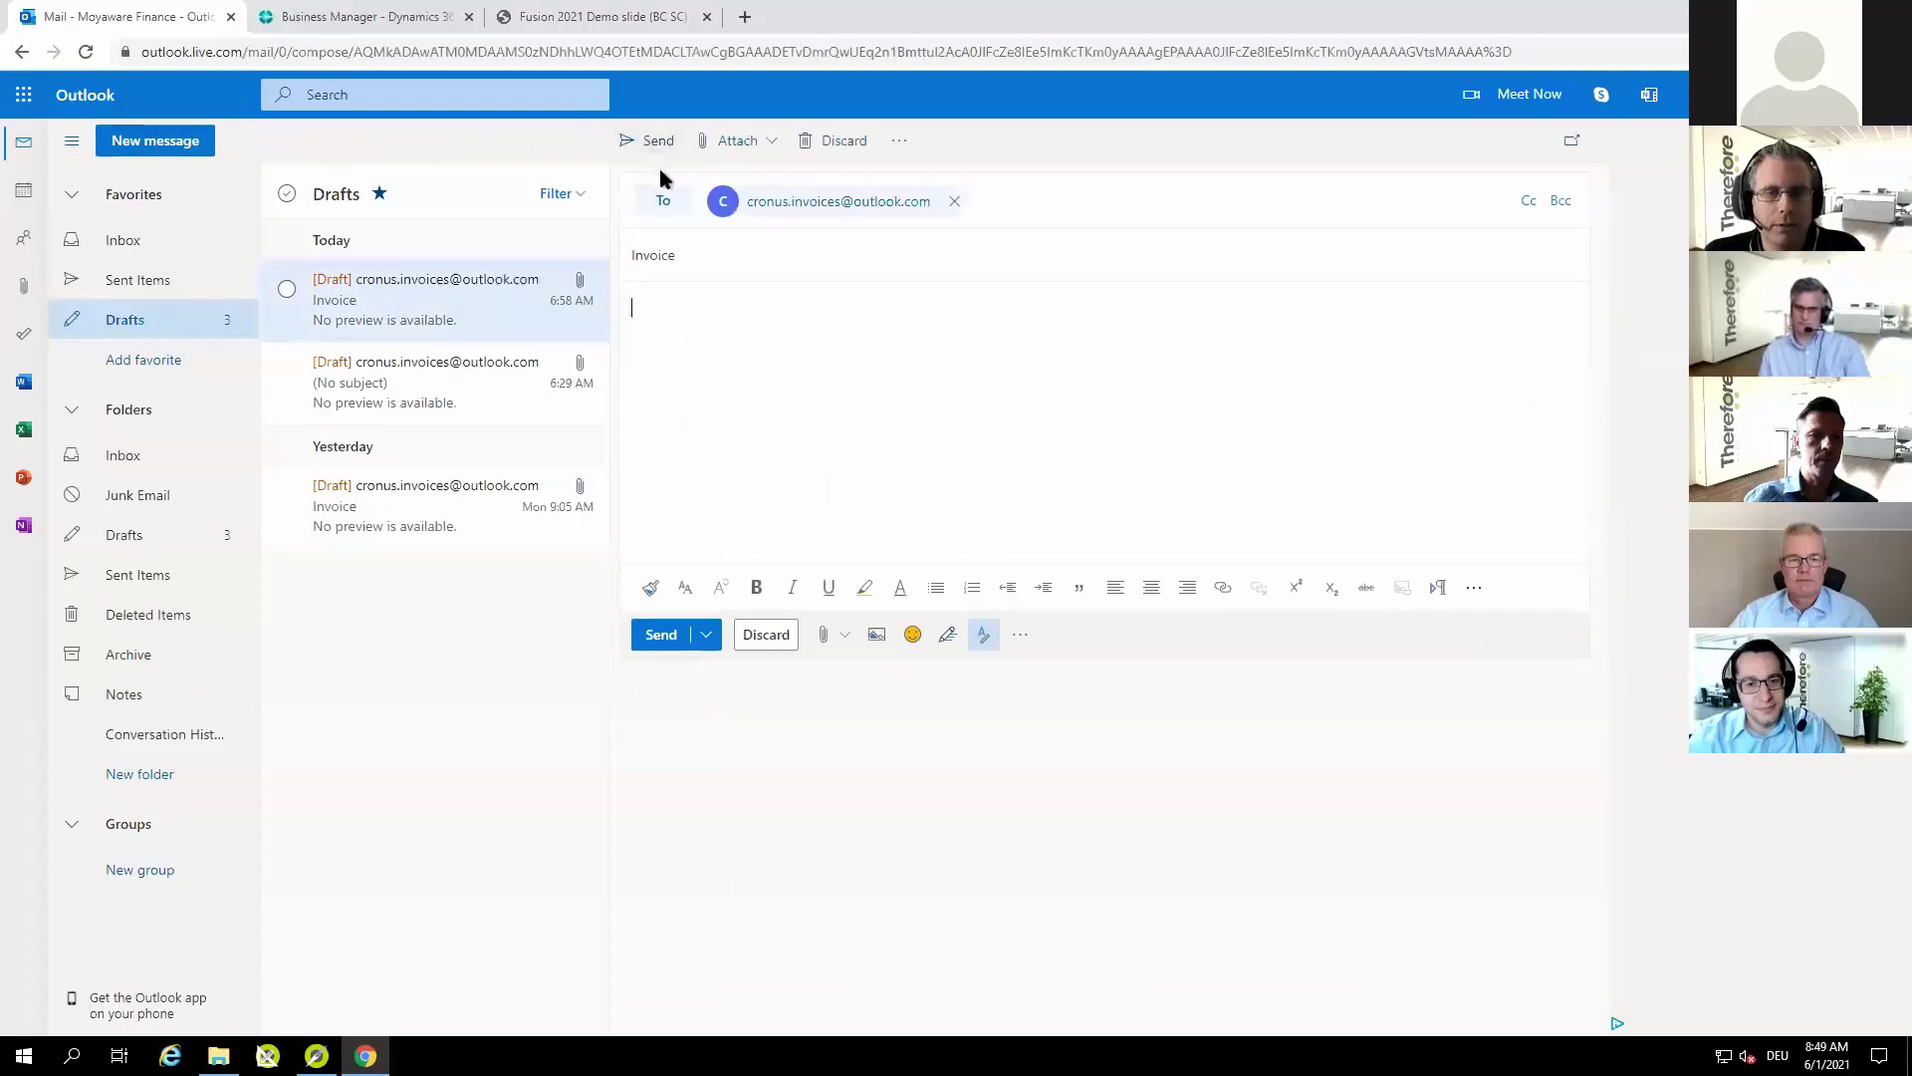
- Attach TAX INVOICE - 102920 from the Invoices folder to today's draft with subject Invoice and send the email
{"action": "left_click", "coordinate": [219, 1055]}
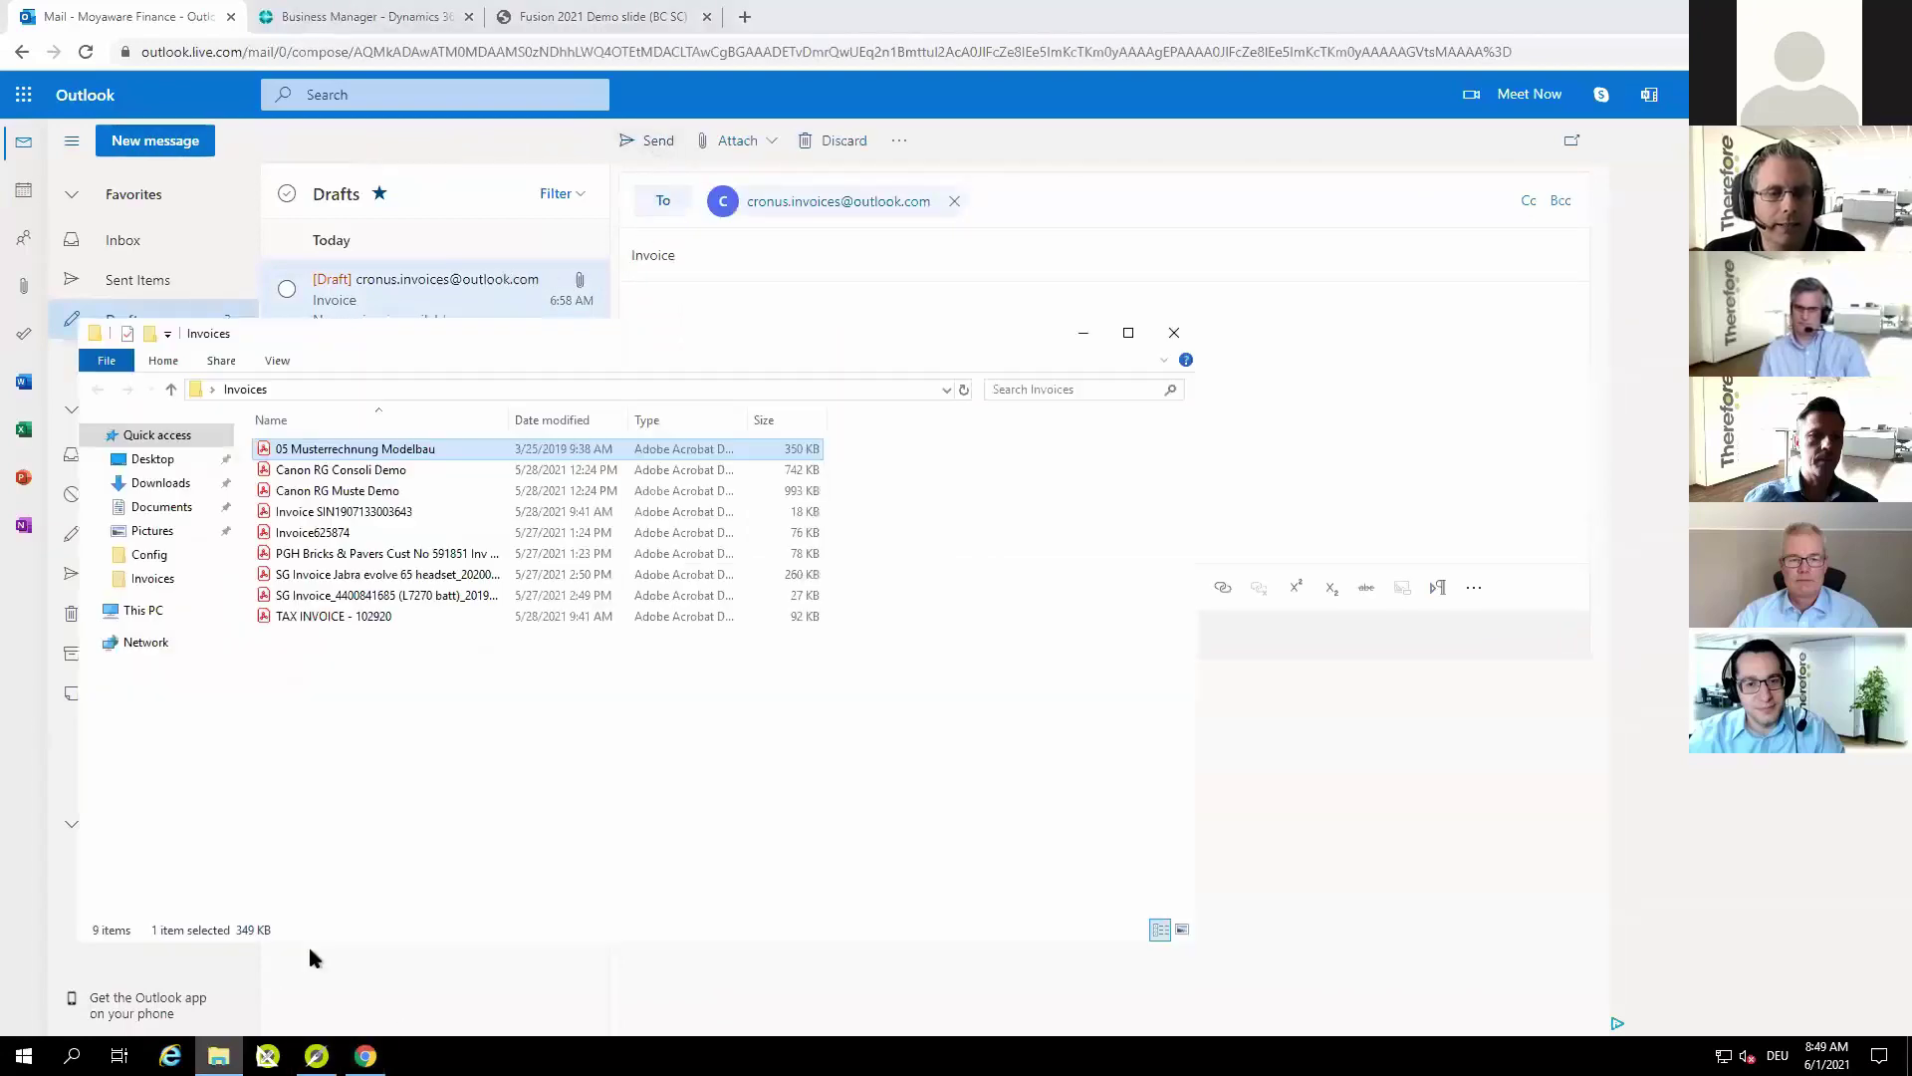
{"action": "left_click_drag", "start_coordinate": [598, 616], "coordinate": [1191, 418]}
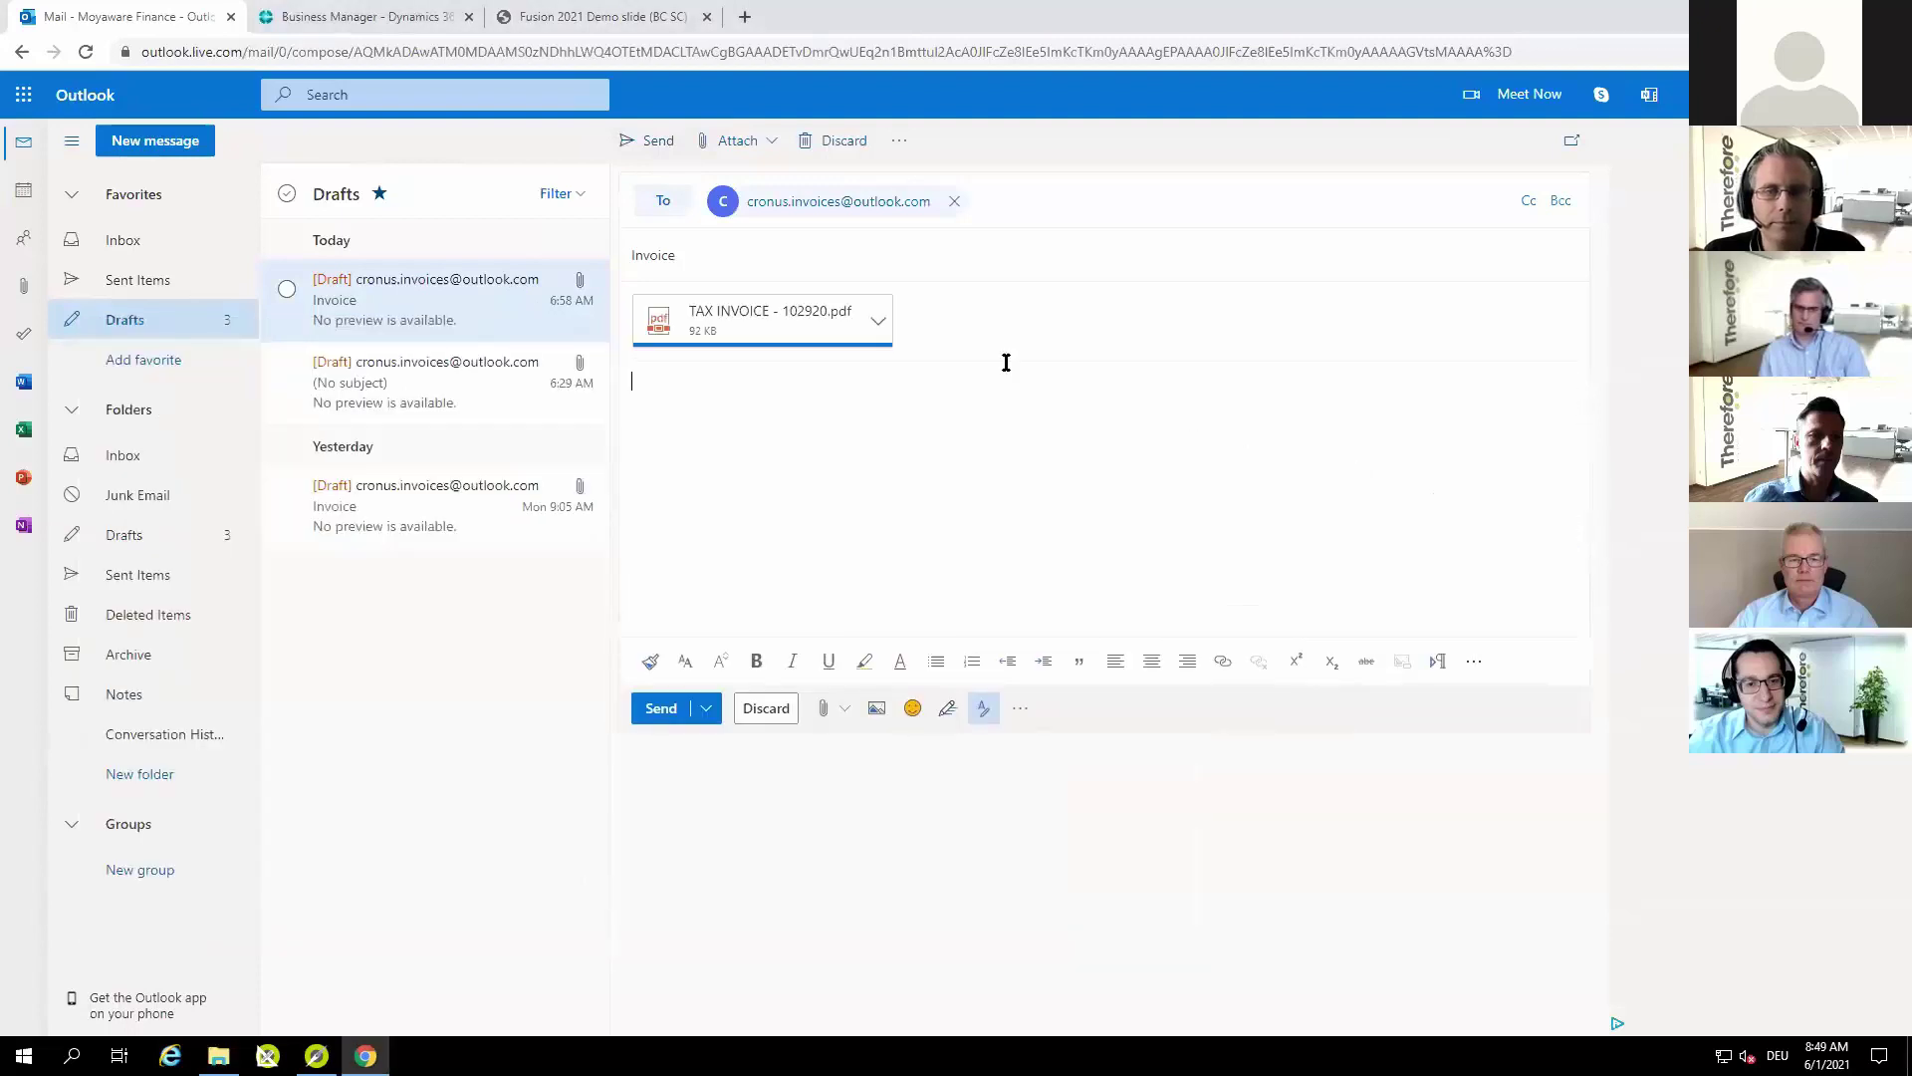
{"action": "left_click", "coordinate": [653, 145]}
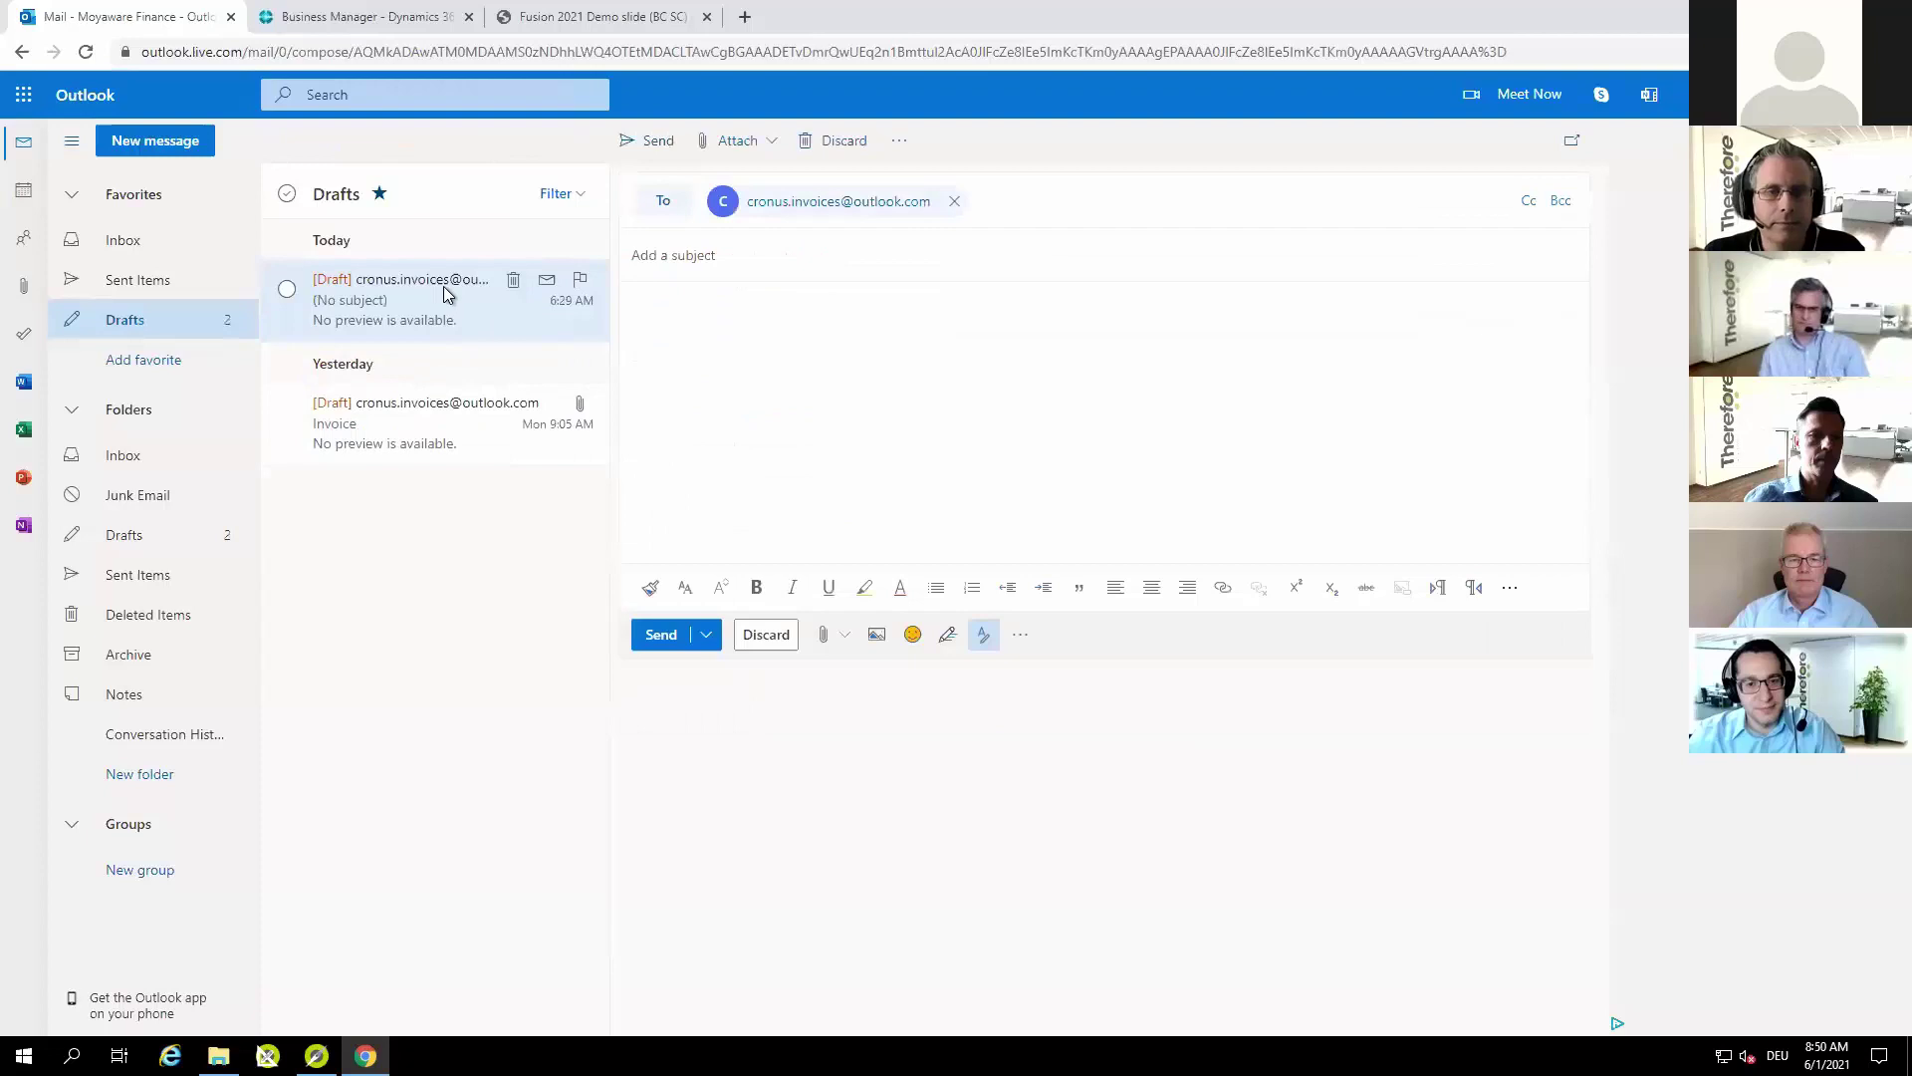
- Attach the PGH Bricks & Pavers invoice PDF to the draft without a subject and send it anyway
{"action": "left_click", "coordinate": [218, 1055]}
{"action": "left_click_drag", "start_coordinate": [637, 553], "coordinate": [1382, 415]}
{"action": "left_click", "coordinate": [653, 144]}
{"action": "left_click", "coordinate": [969, 610]}
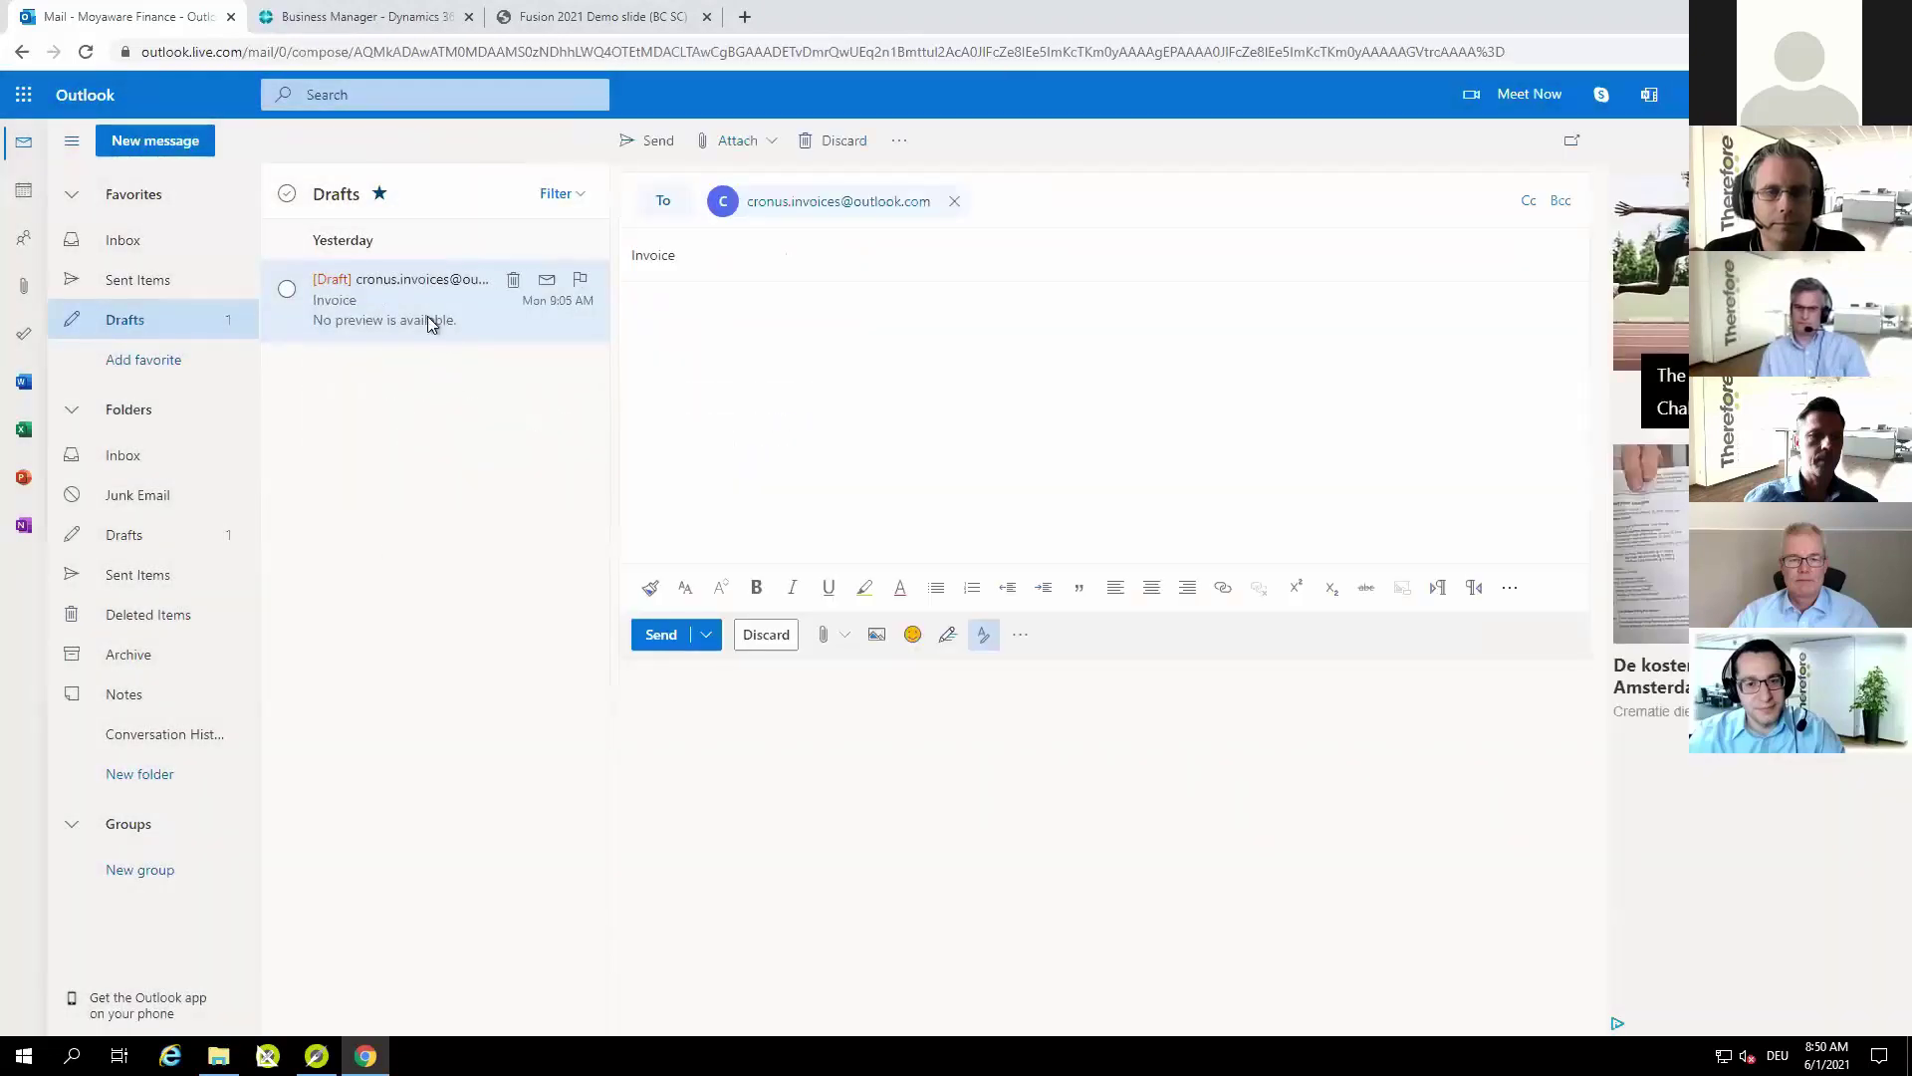
{"action": "left_click", "coordinate": [219, 1056]}
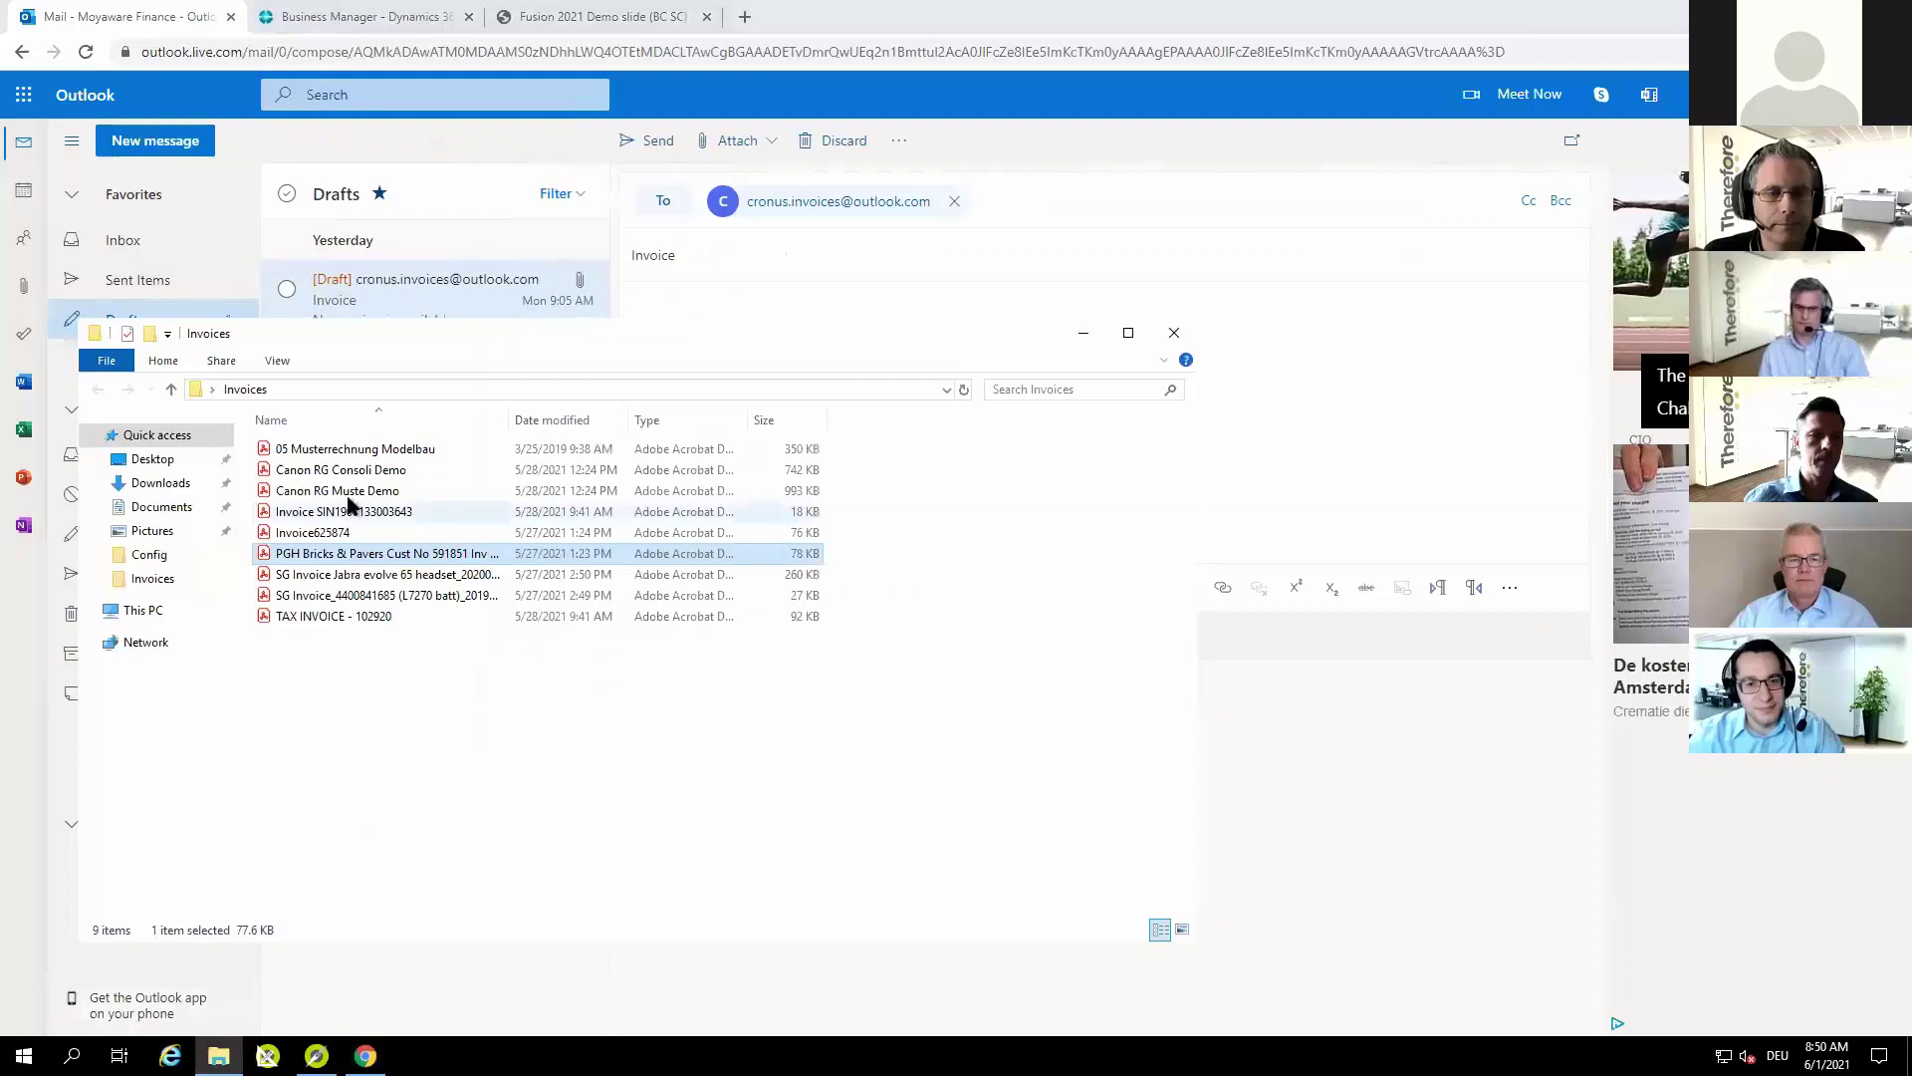
{"action": "left_click_drag", "start_coordinate": [333, 594], "coordinate": [863, 252]}
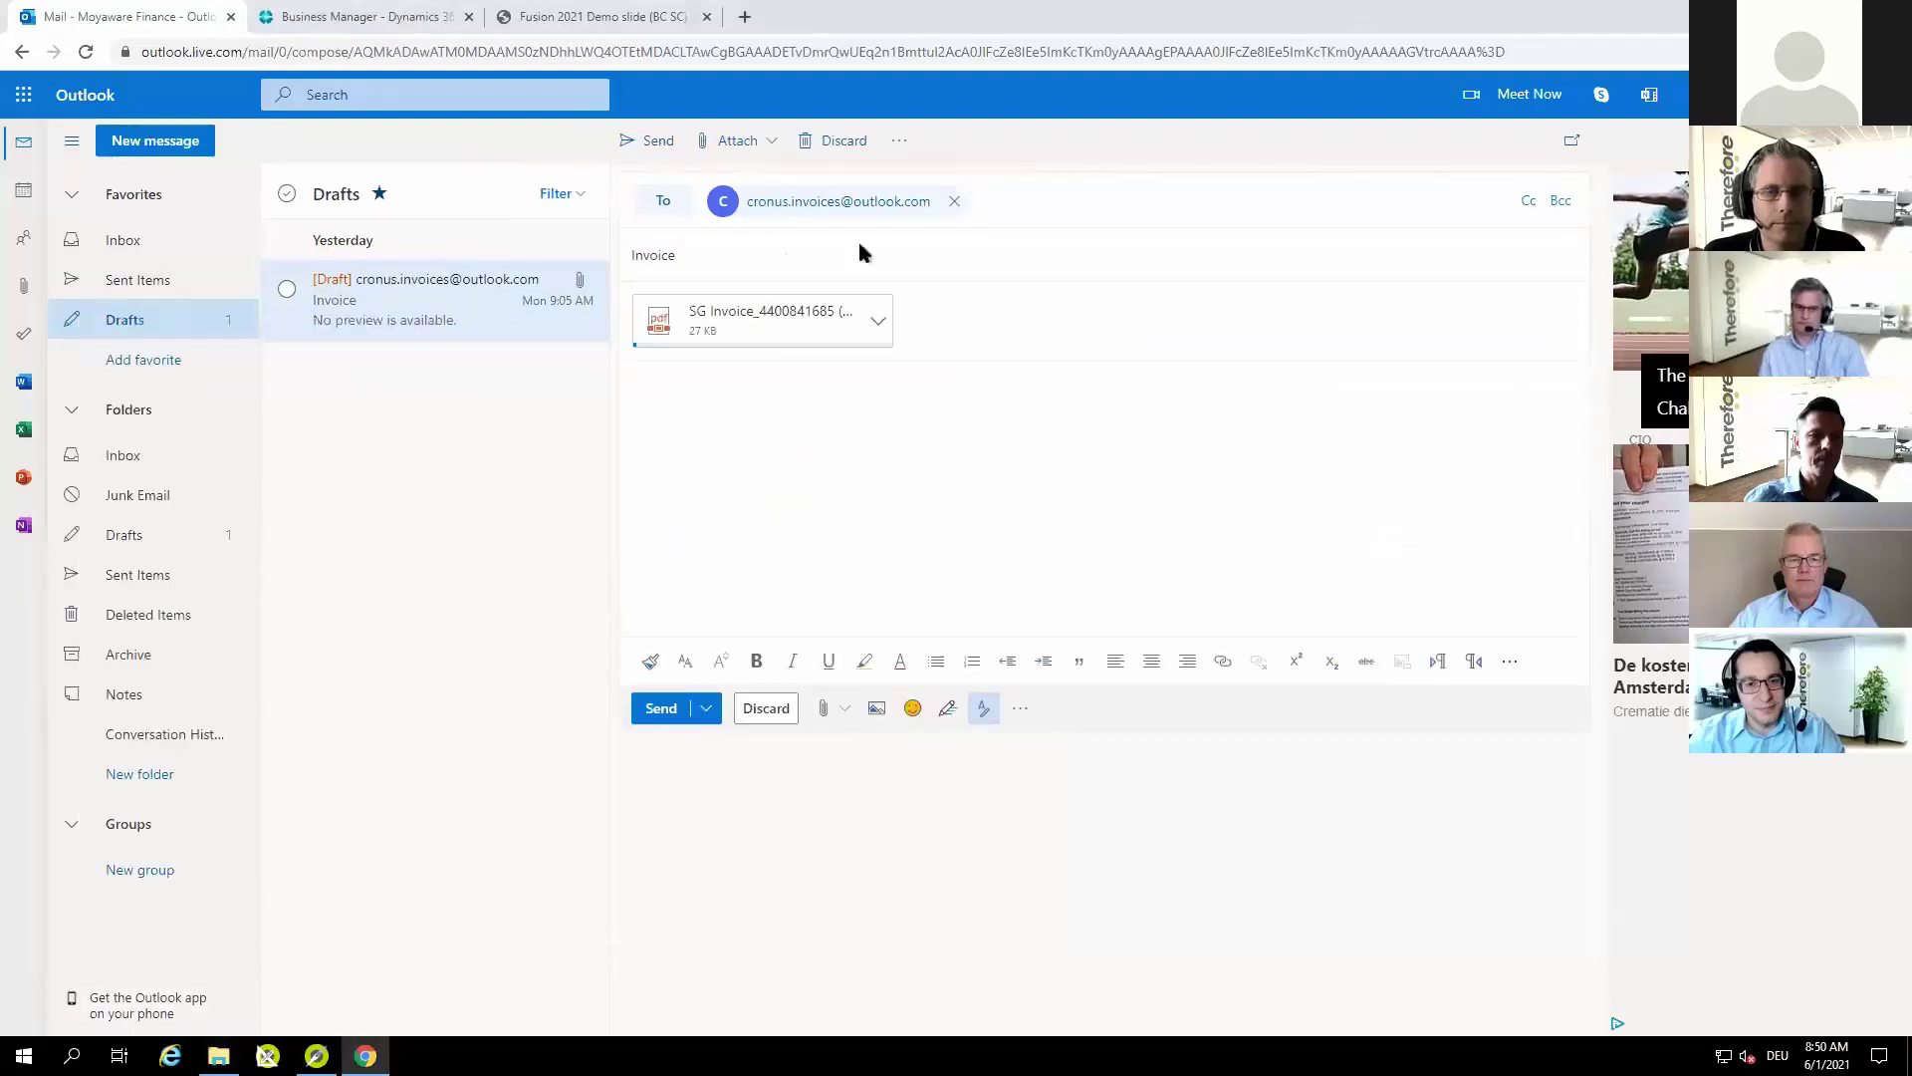
{"action": "left_click", "coordinate": [653, 140]}
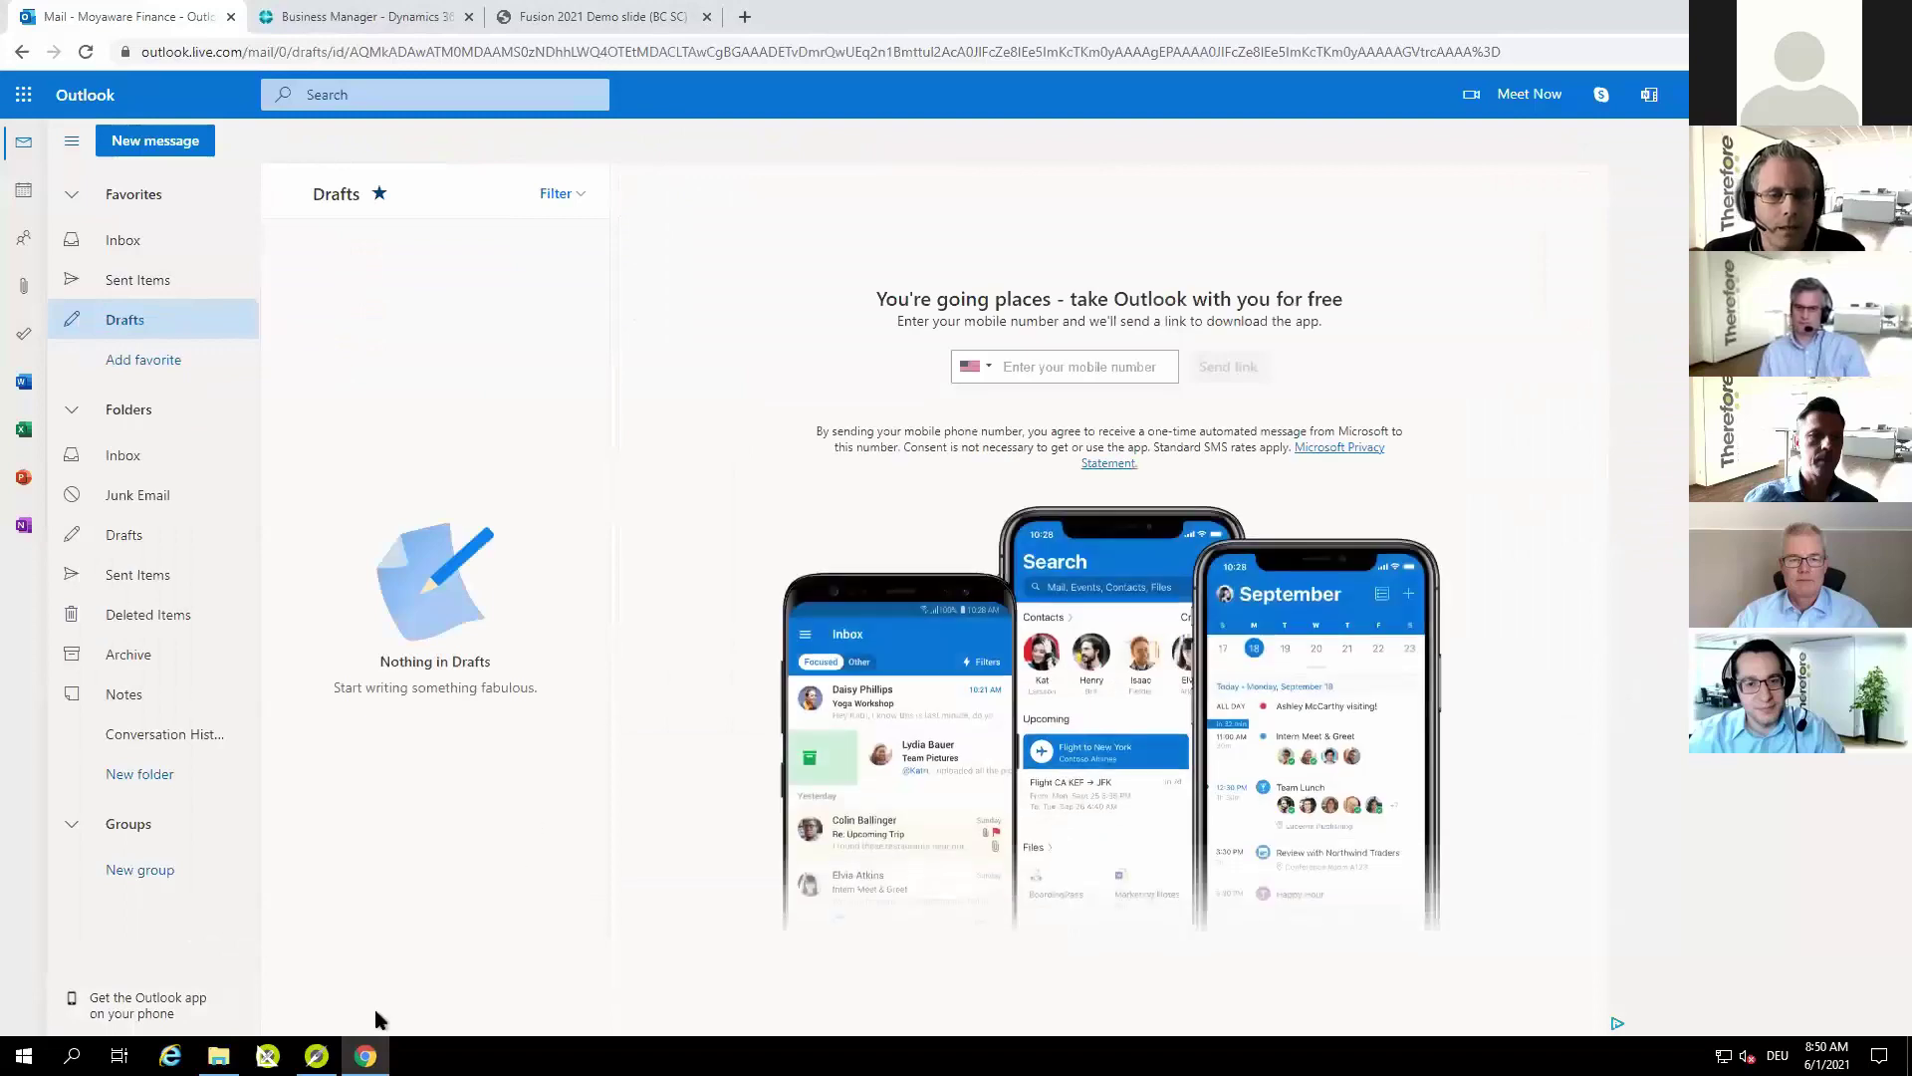
- Switch to Therefore Navigator, show the Smart Capture Process worklist and open instance 120 for review
{"action": "mouse_move", "coordinate": [317, 1056]}
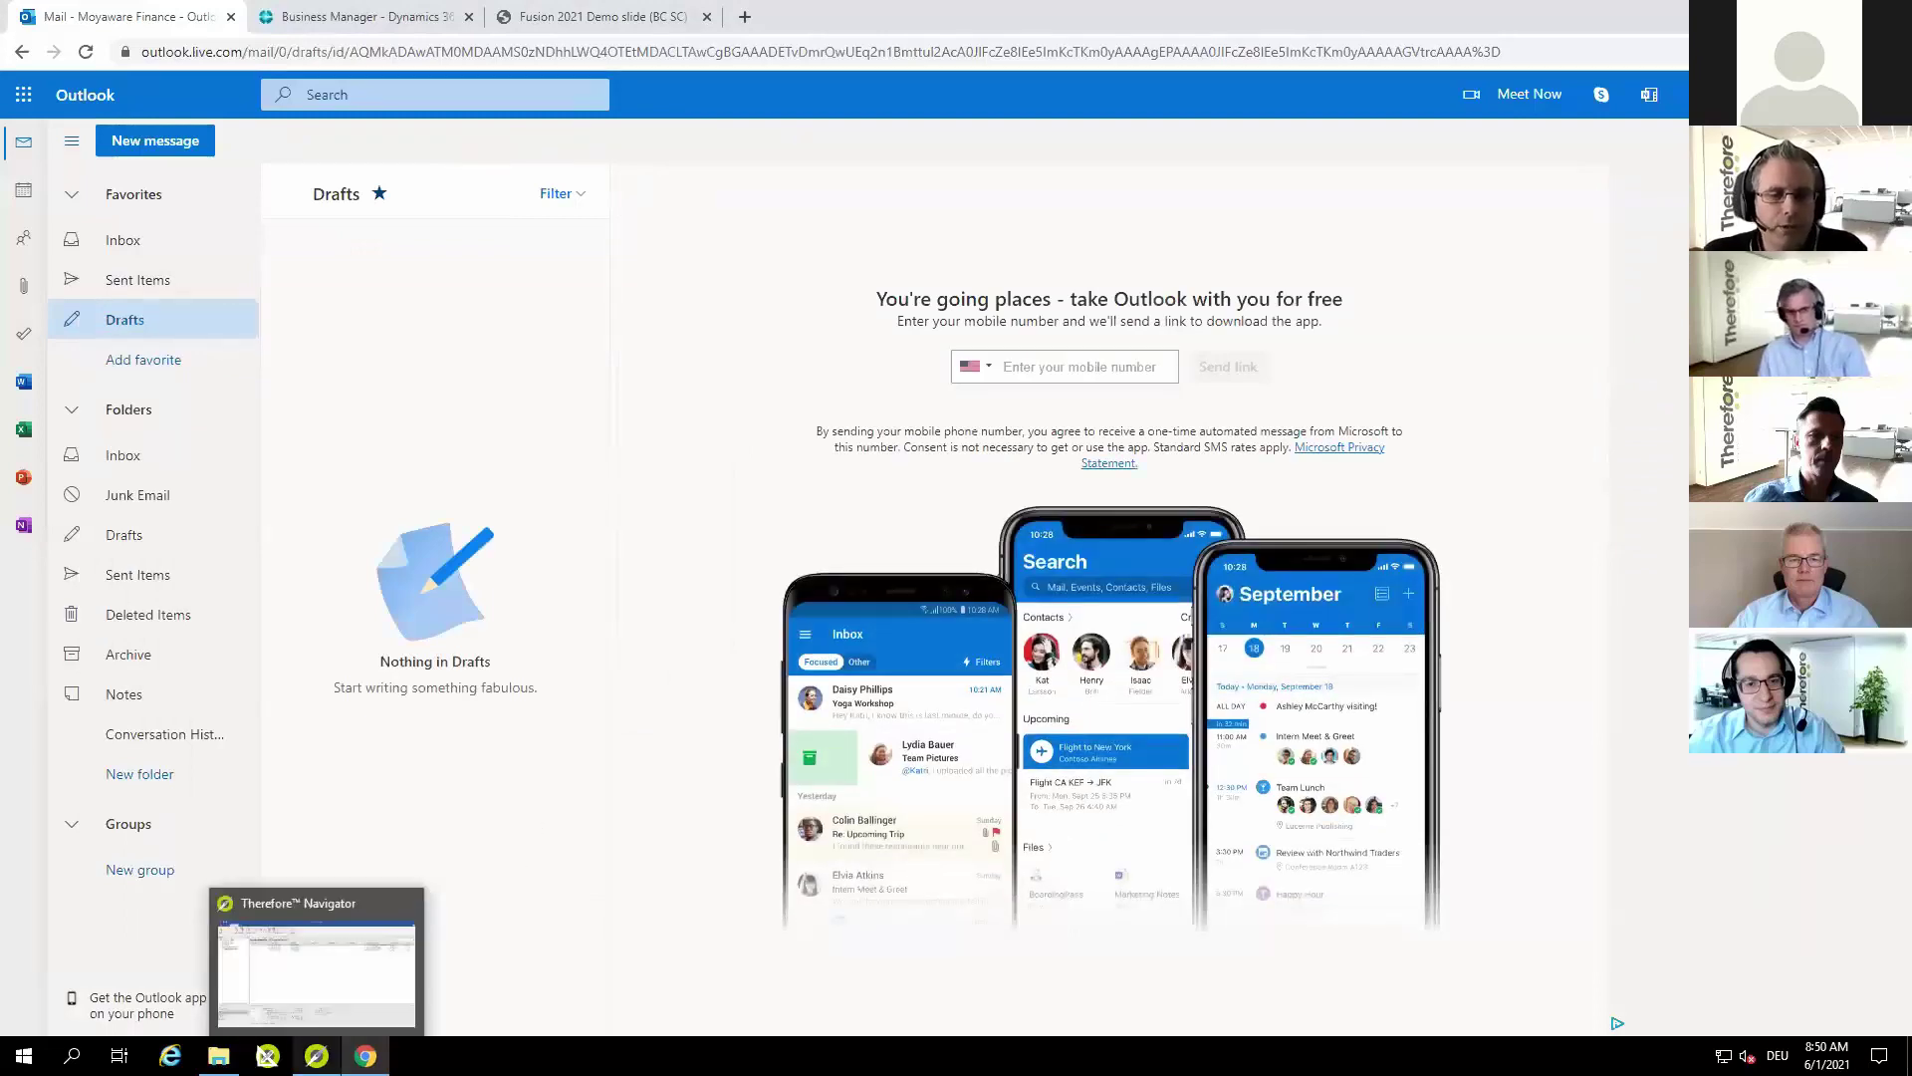
{"action": "left_click", "coordinate": [317, 1056]}
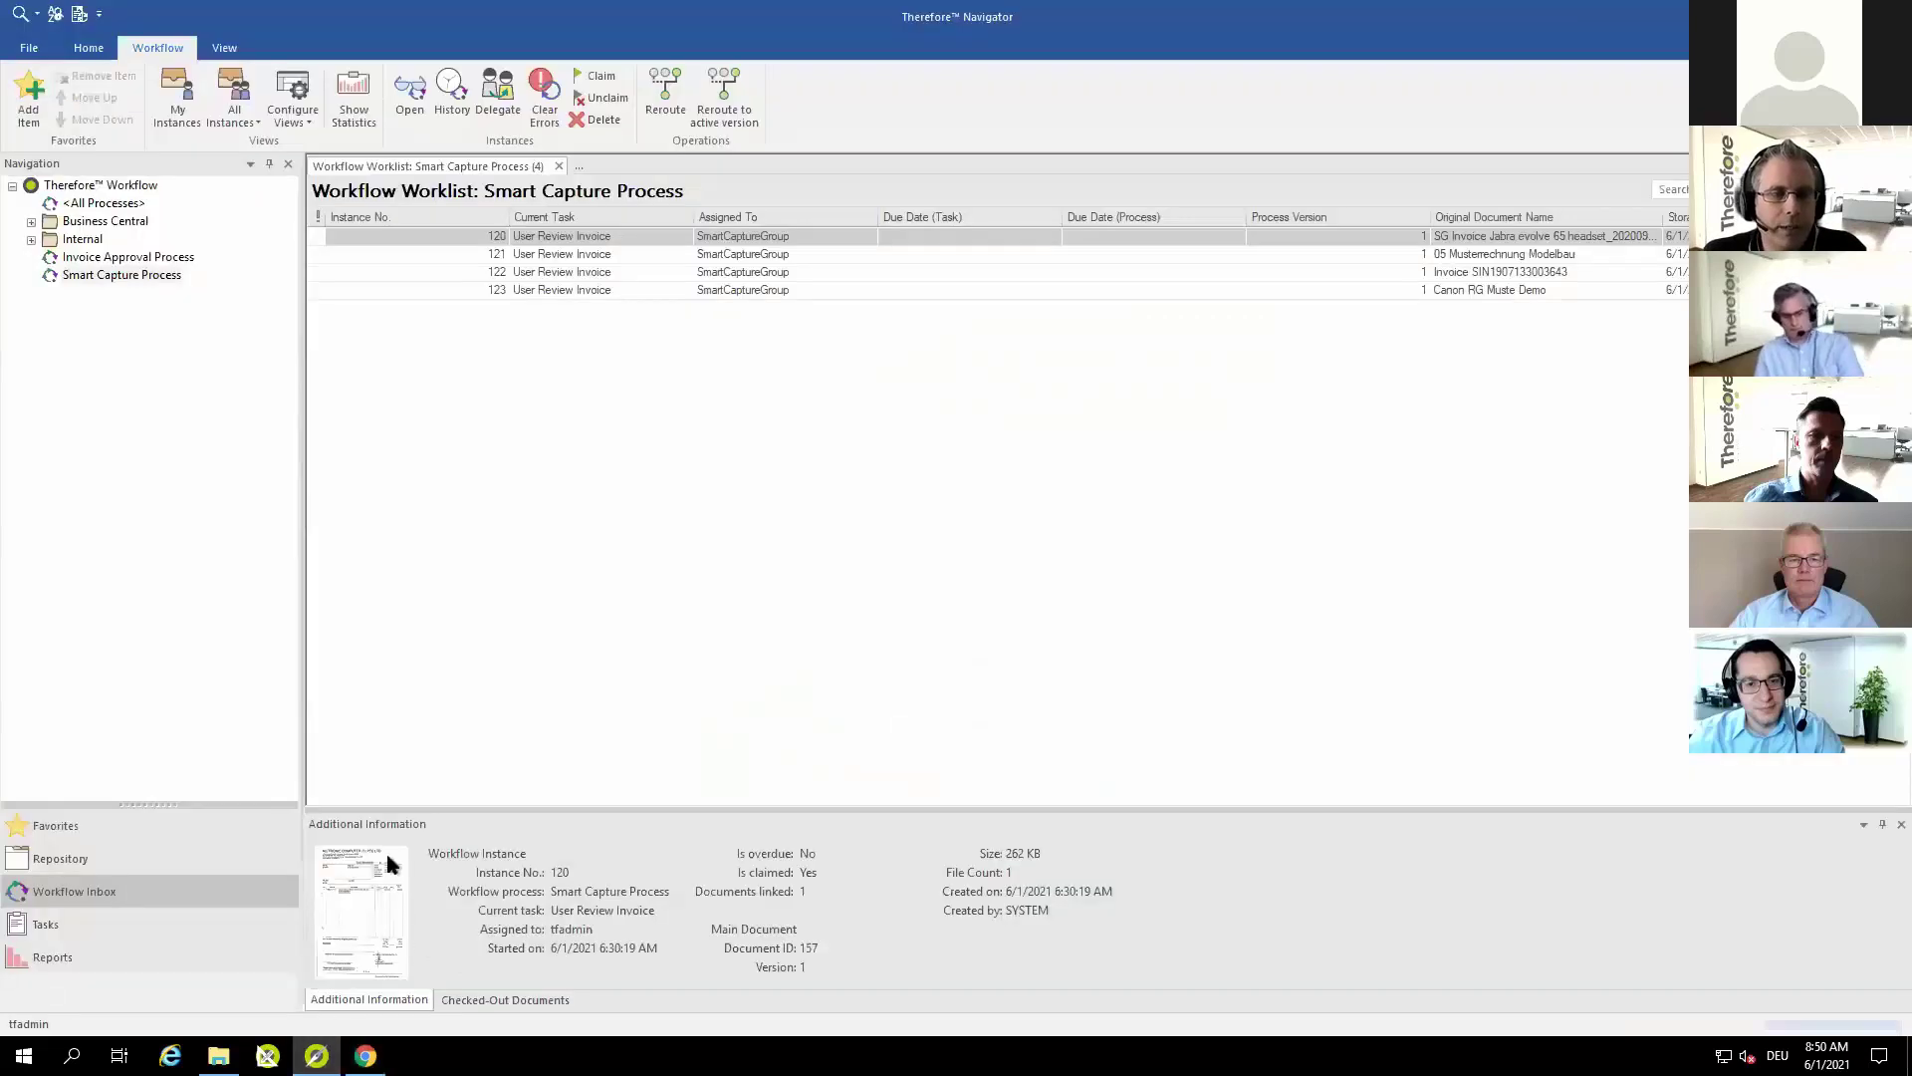
{"action": "left_click", "coordinate": [100, 276]}
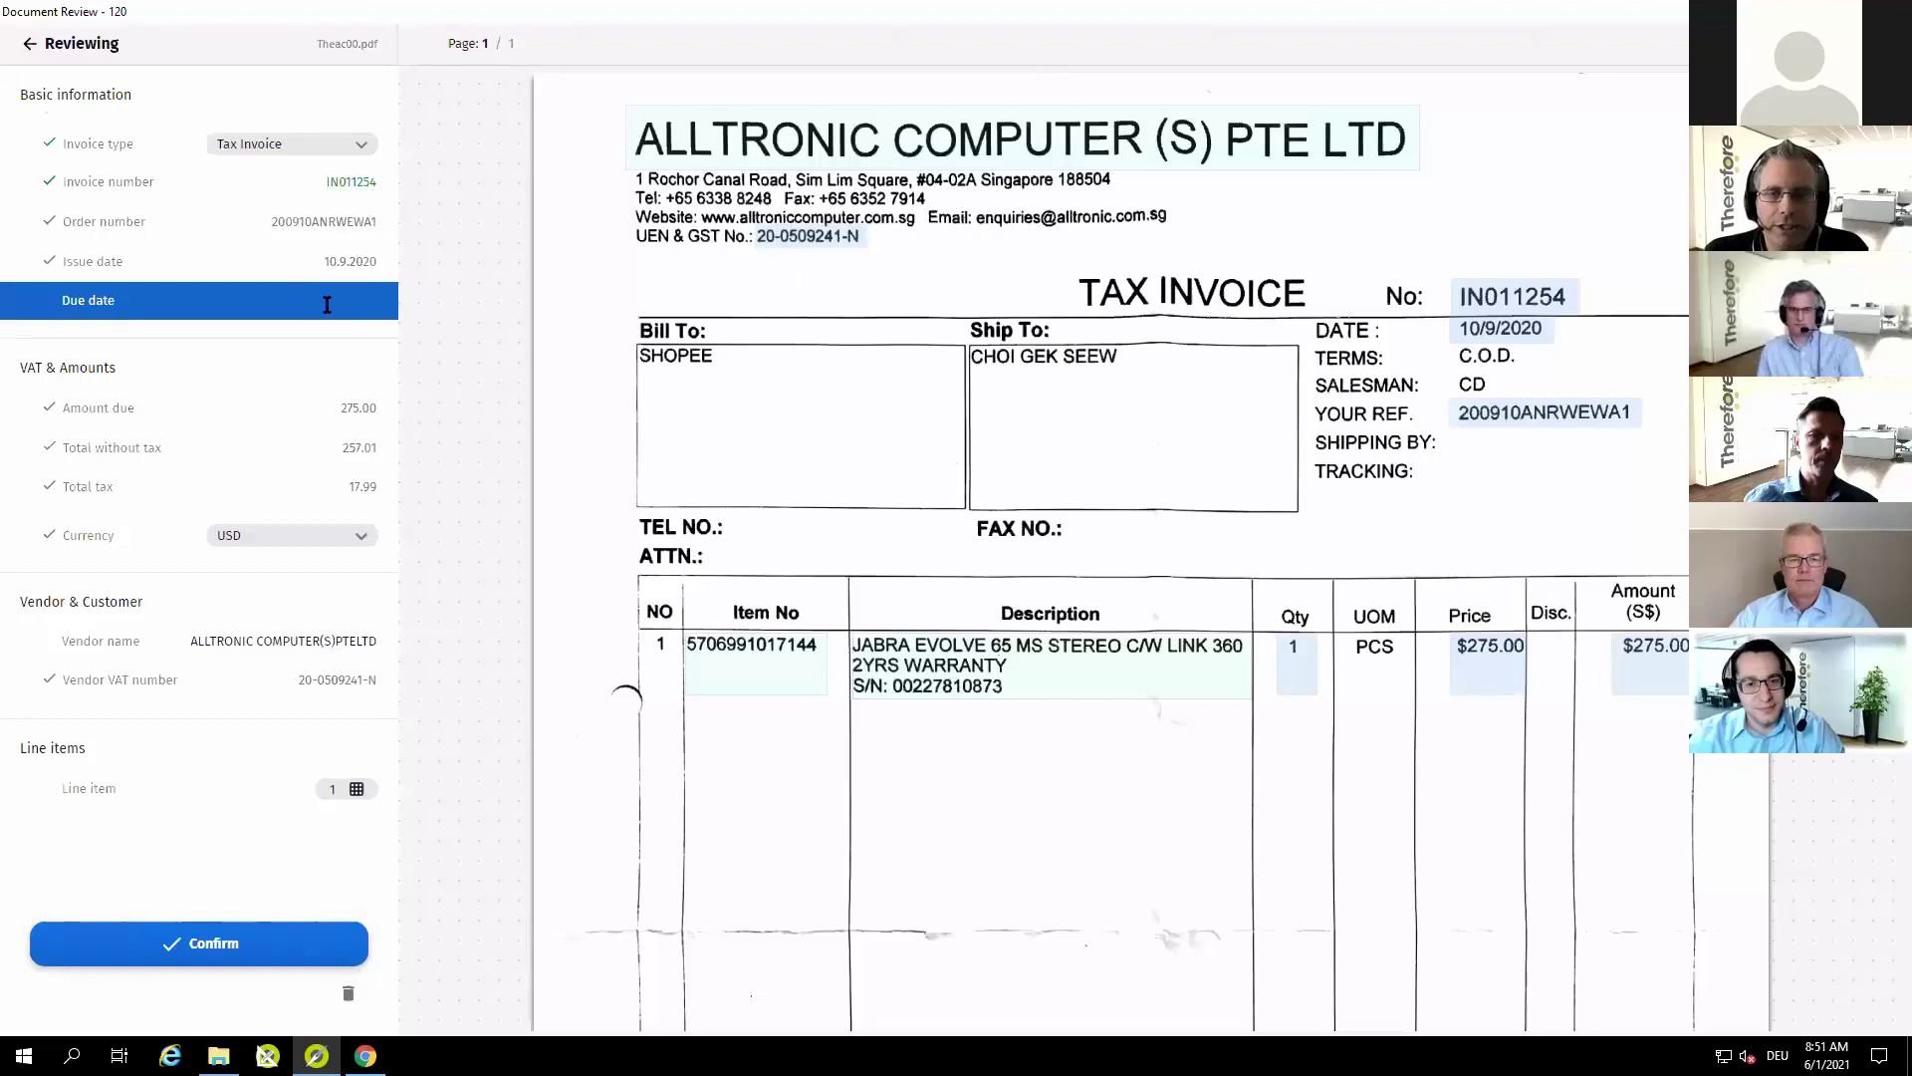
- Compare the Alltronic Computer invoice with its captured data, and validate the vendor name and vendor VAT number
{"action": "scroll", "coordinate": [528, 414], "scroll_direction": "down", "scroll_amount": 7}
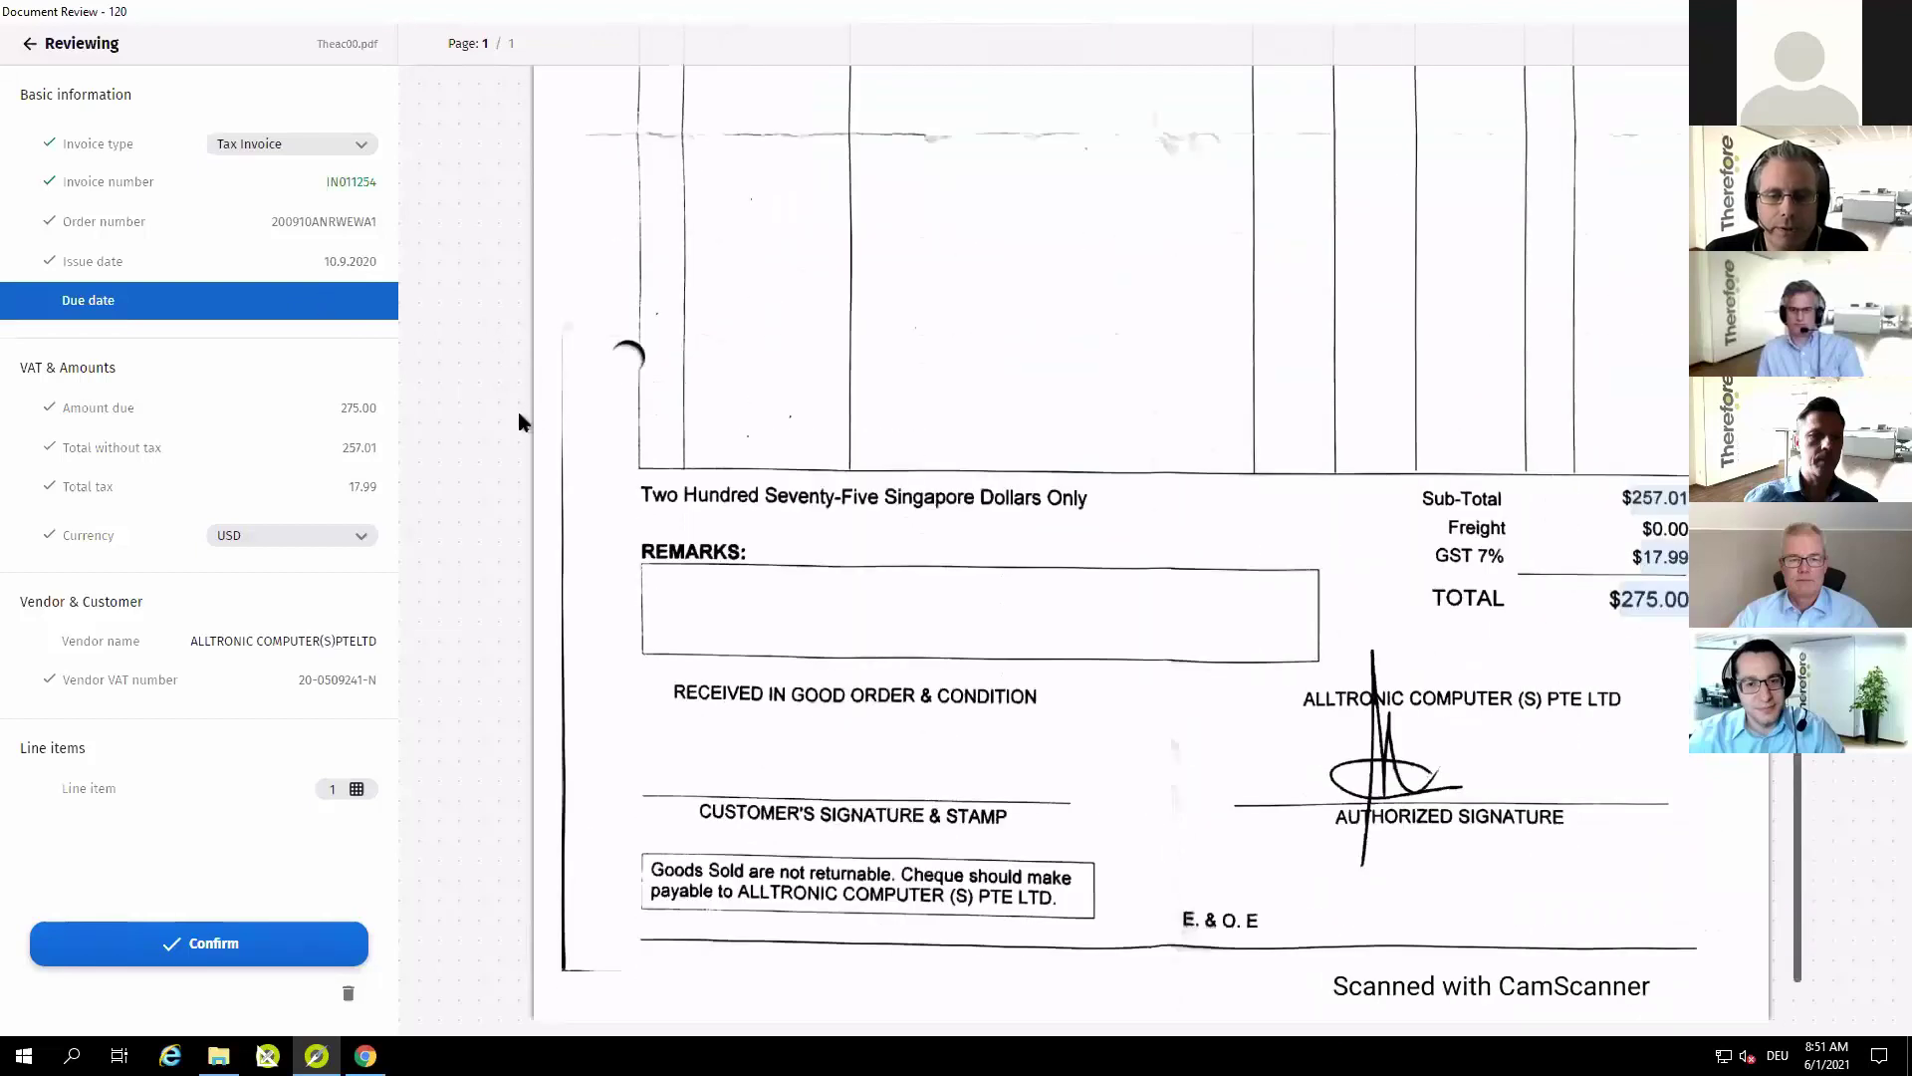
{"action": "scroll", "coordinate": [519, 421], "scroll_direction": "up", "scroll_amount": 7}
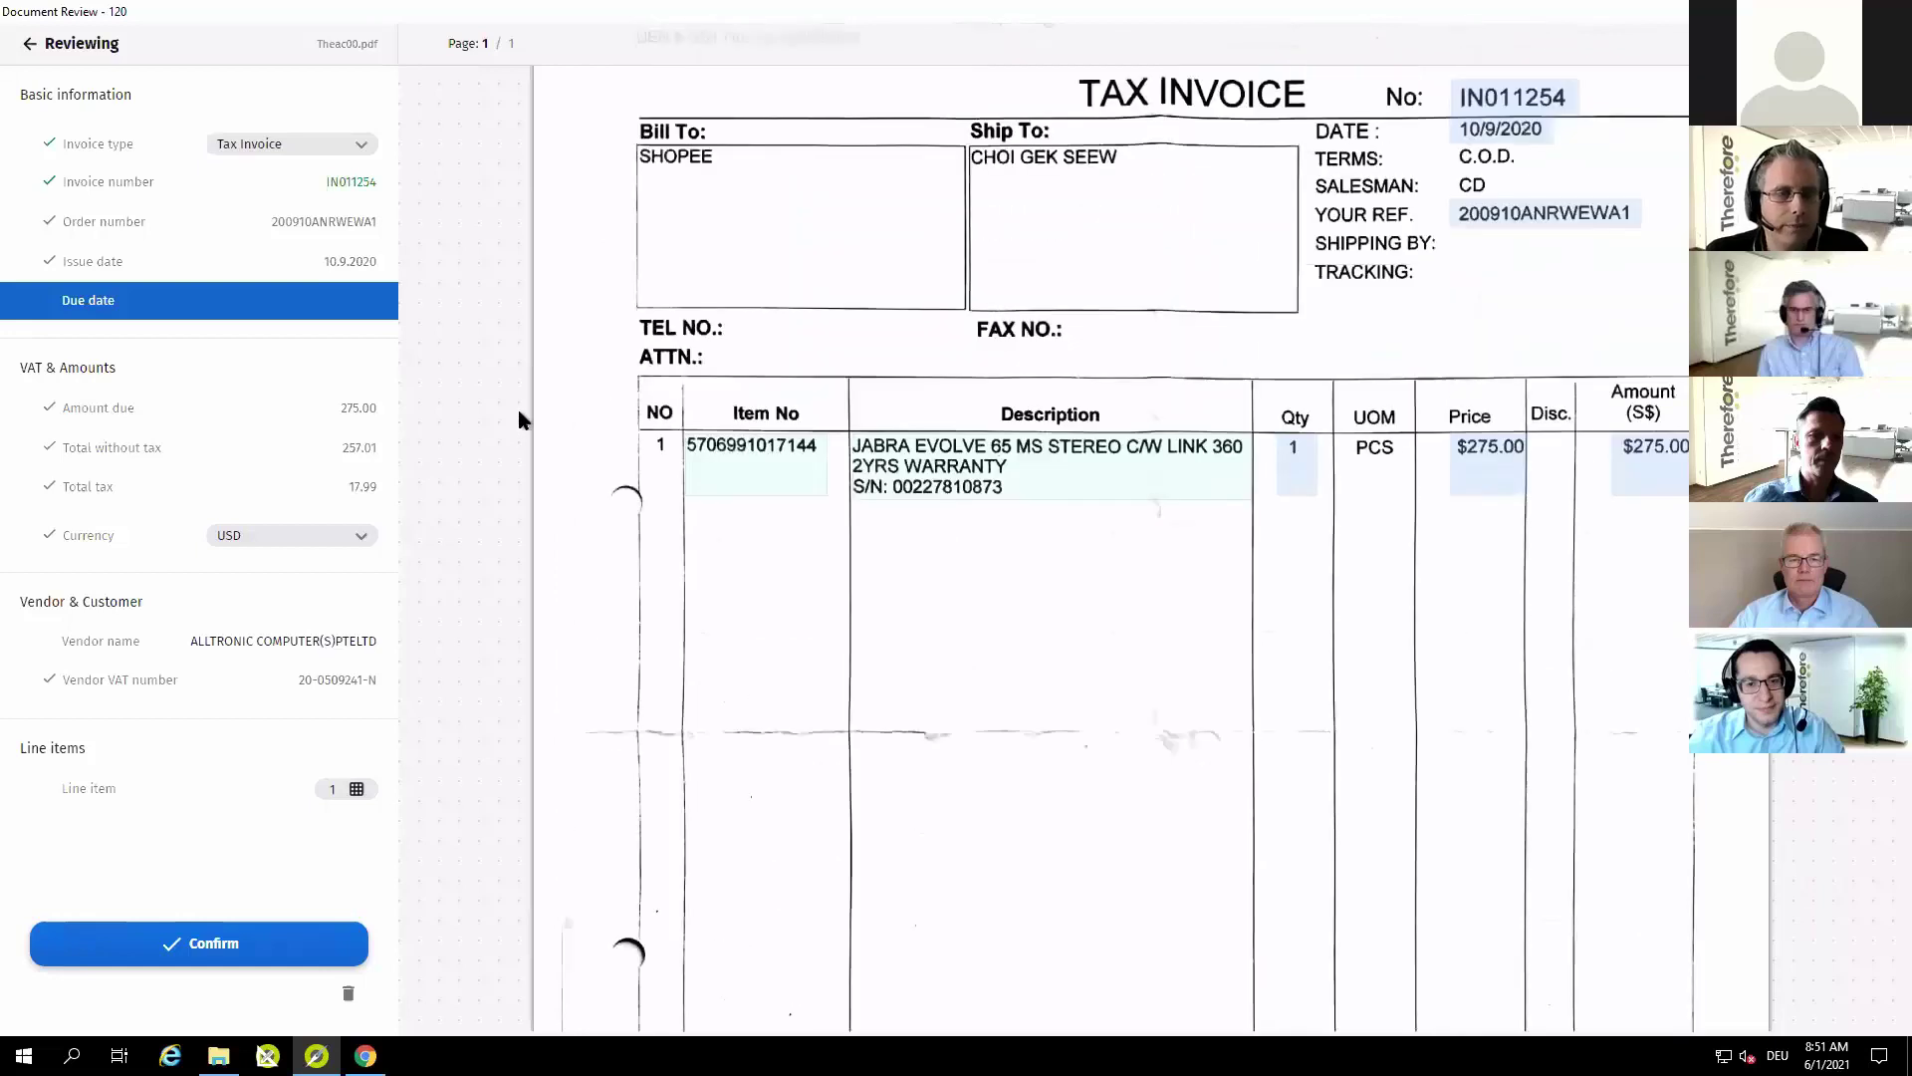
{"action": "scroll", "coordinate": [518, 410], "scroll_direction": "up", "scroll_amount": 1}
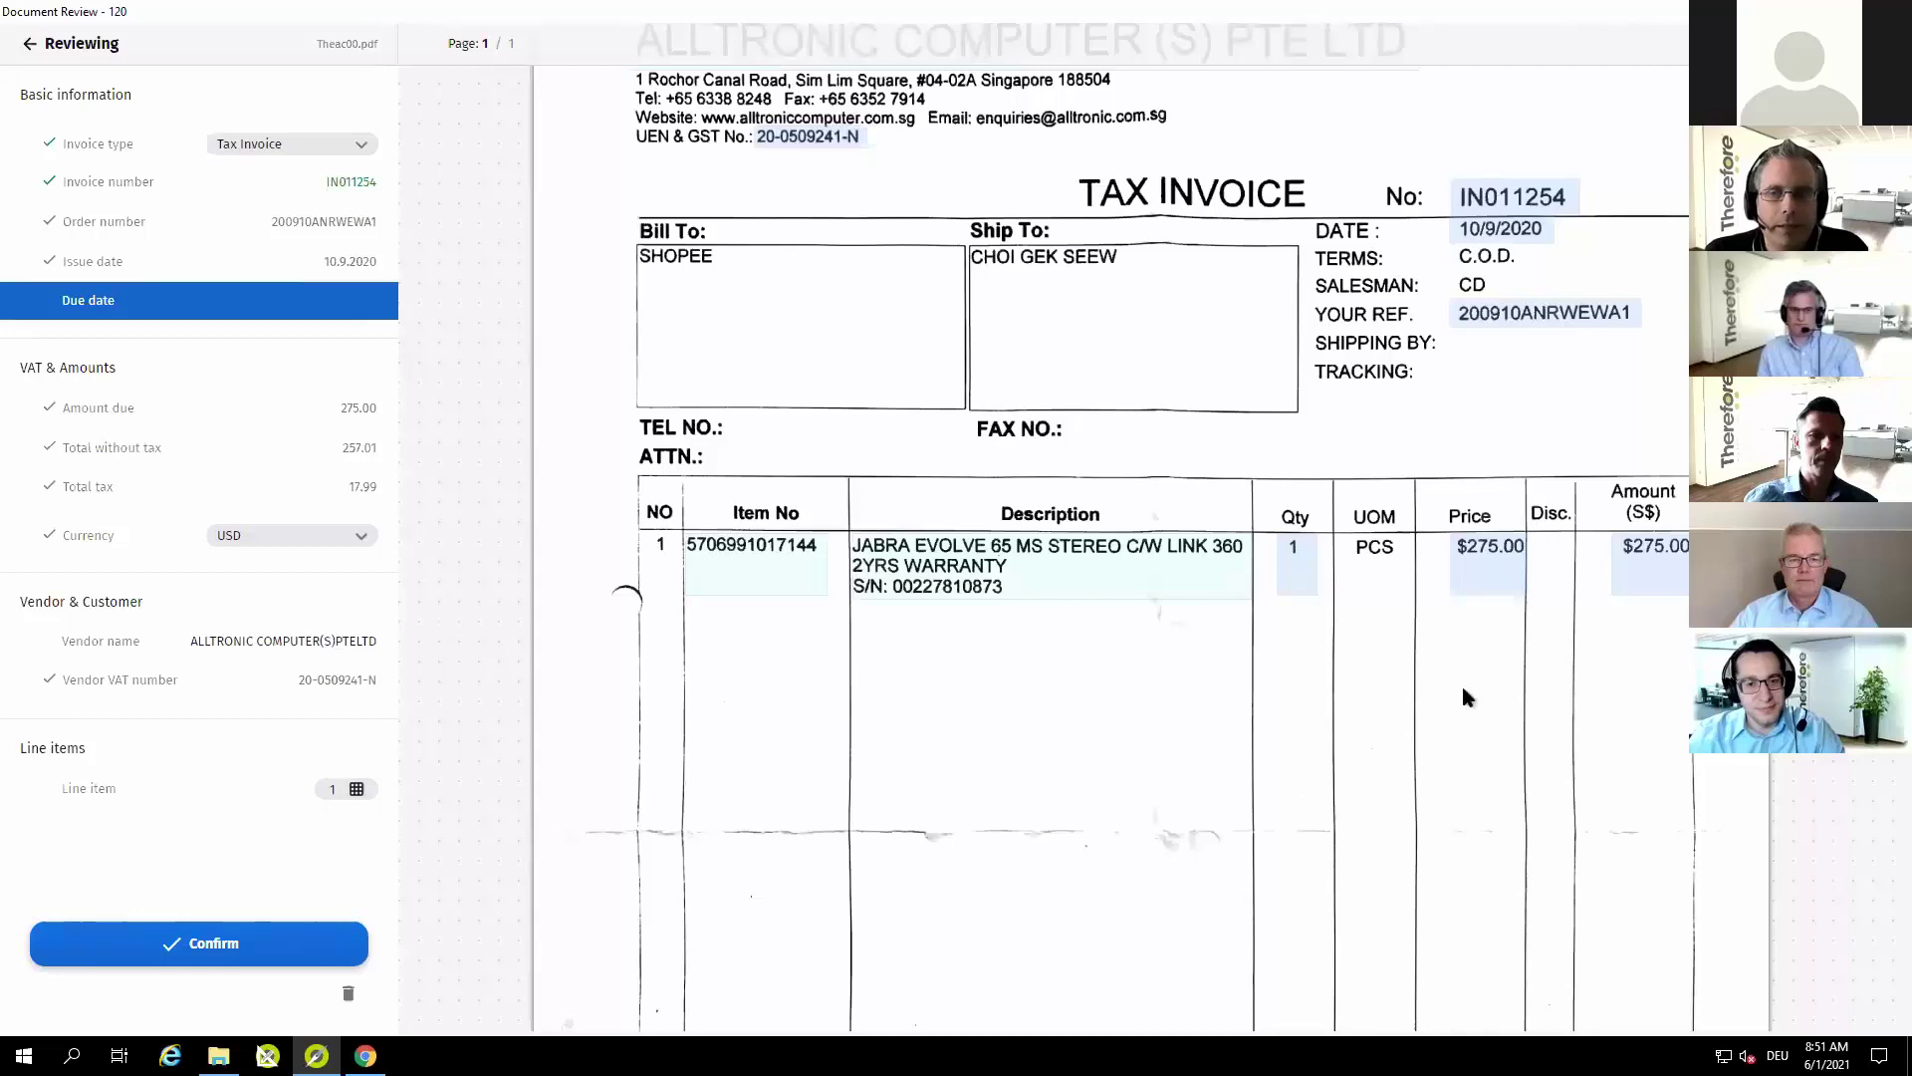
{"action": "scroll", "coordinate": [1661, 697], "scroll_direction": "up", "scroll_amount": 1}
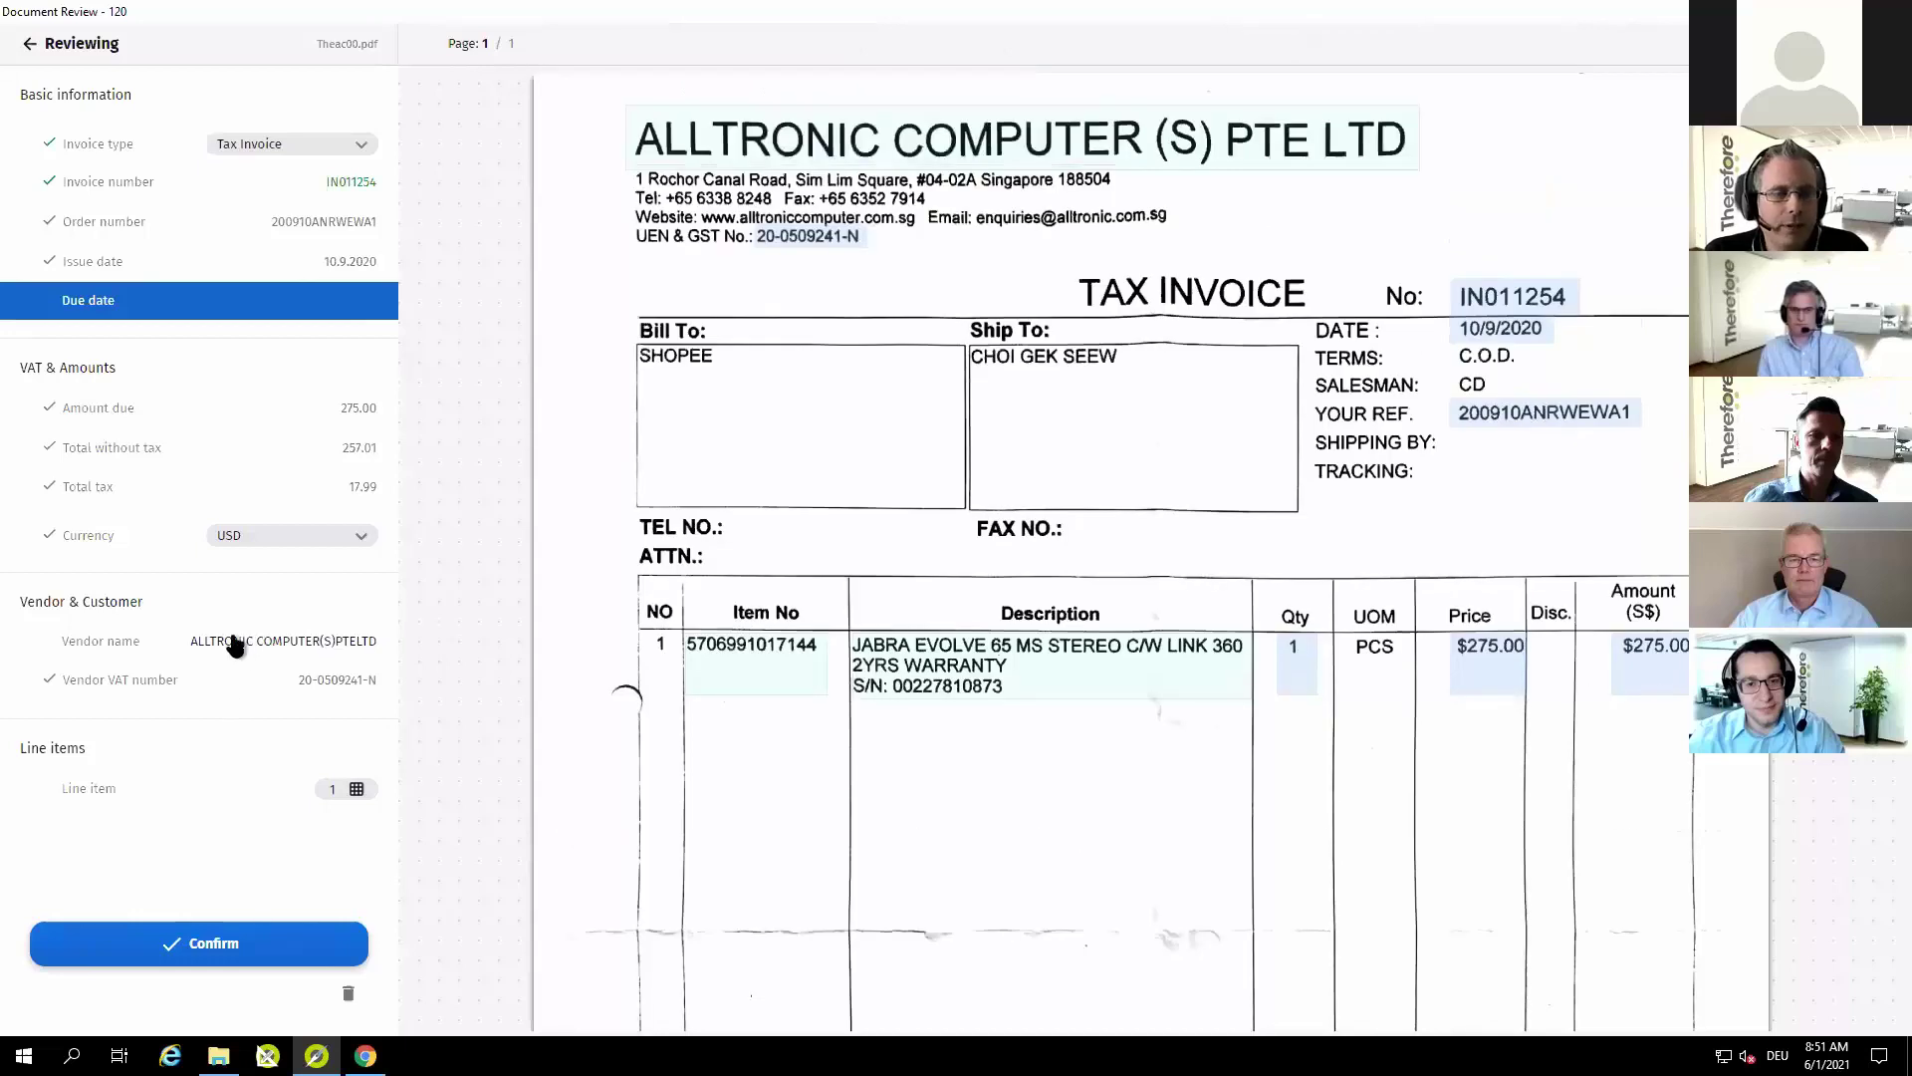
{"action": "left_click", "coordinate": [235, 645]}
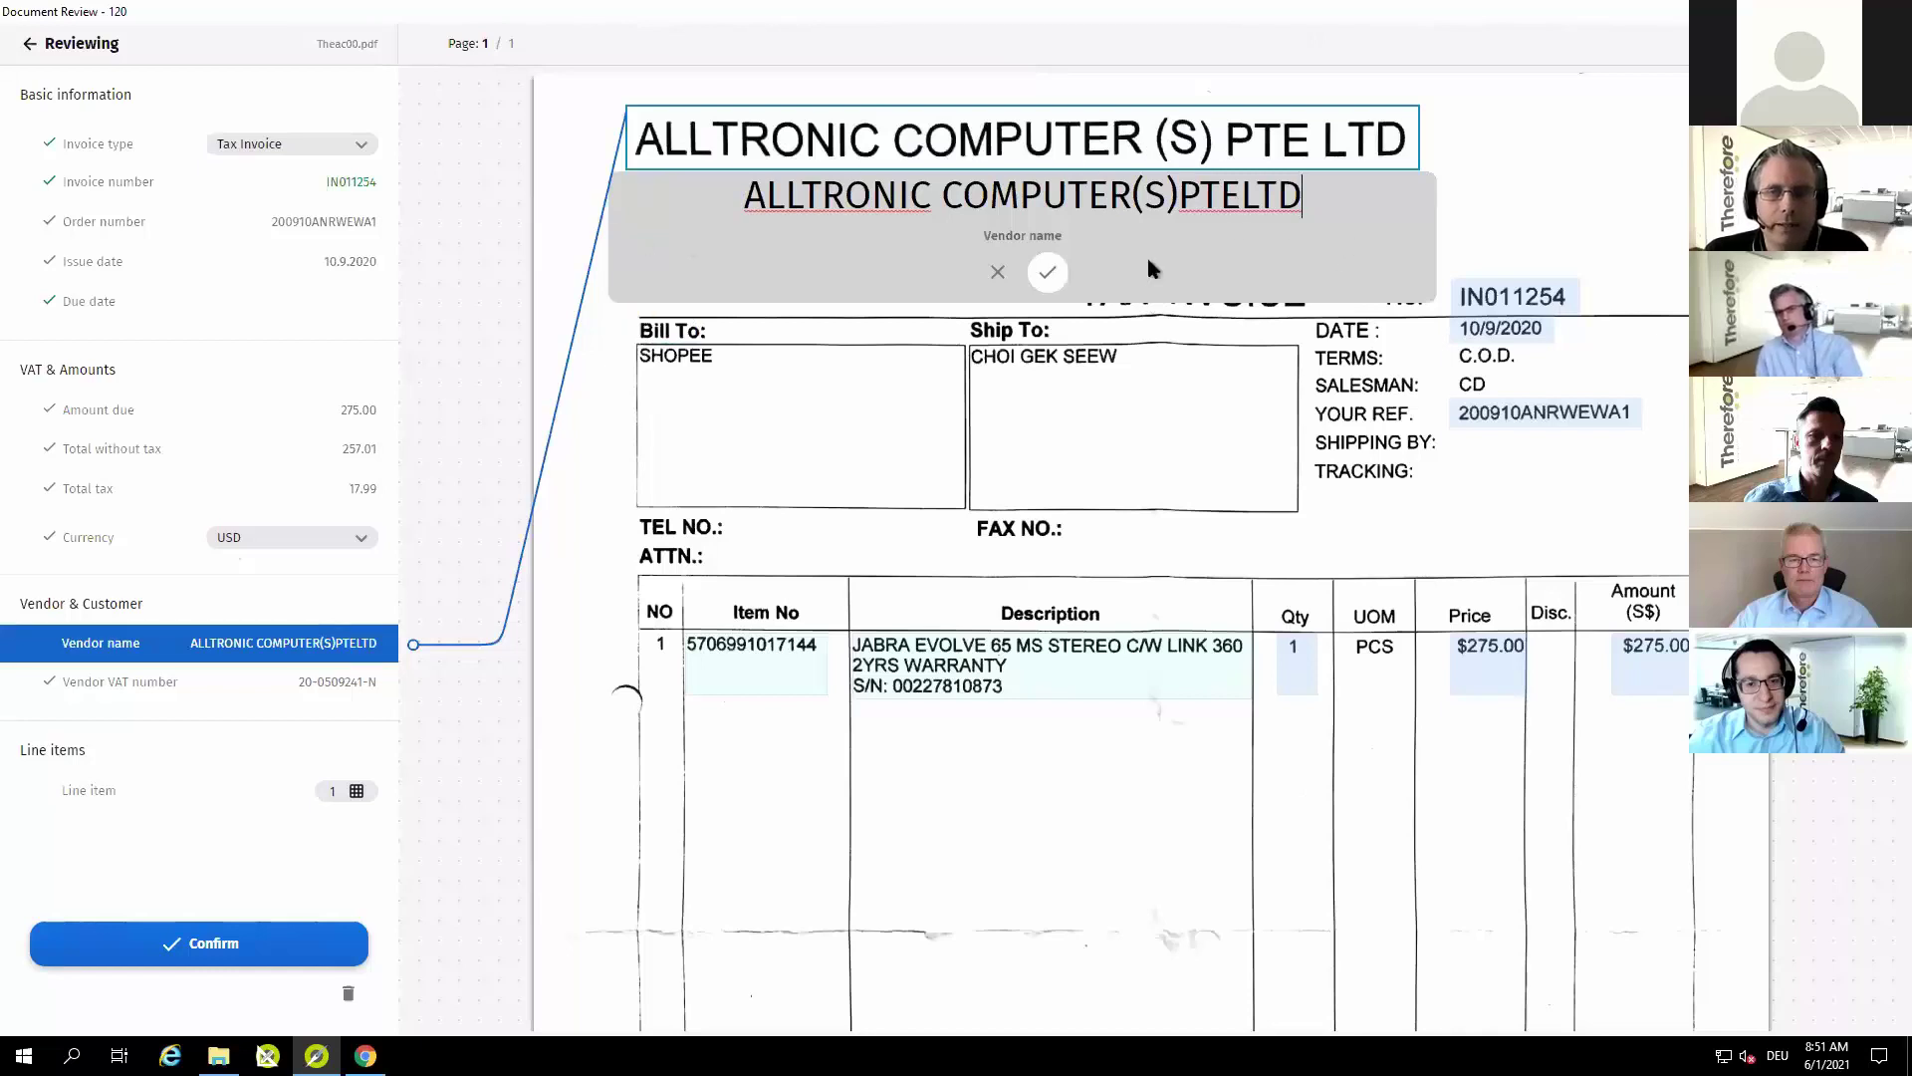
{"action": "left_click", "coordinate": [1046, 280]}
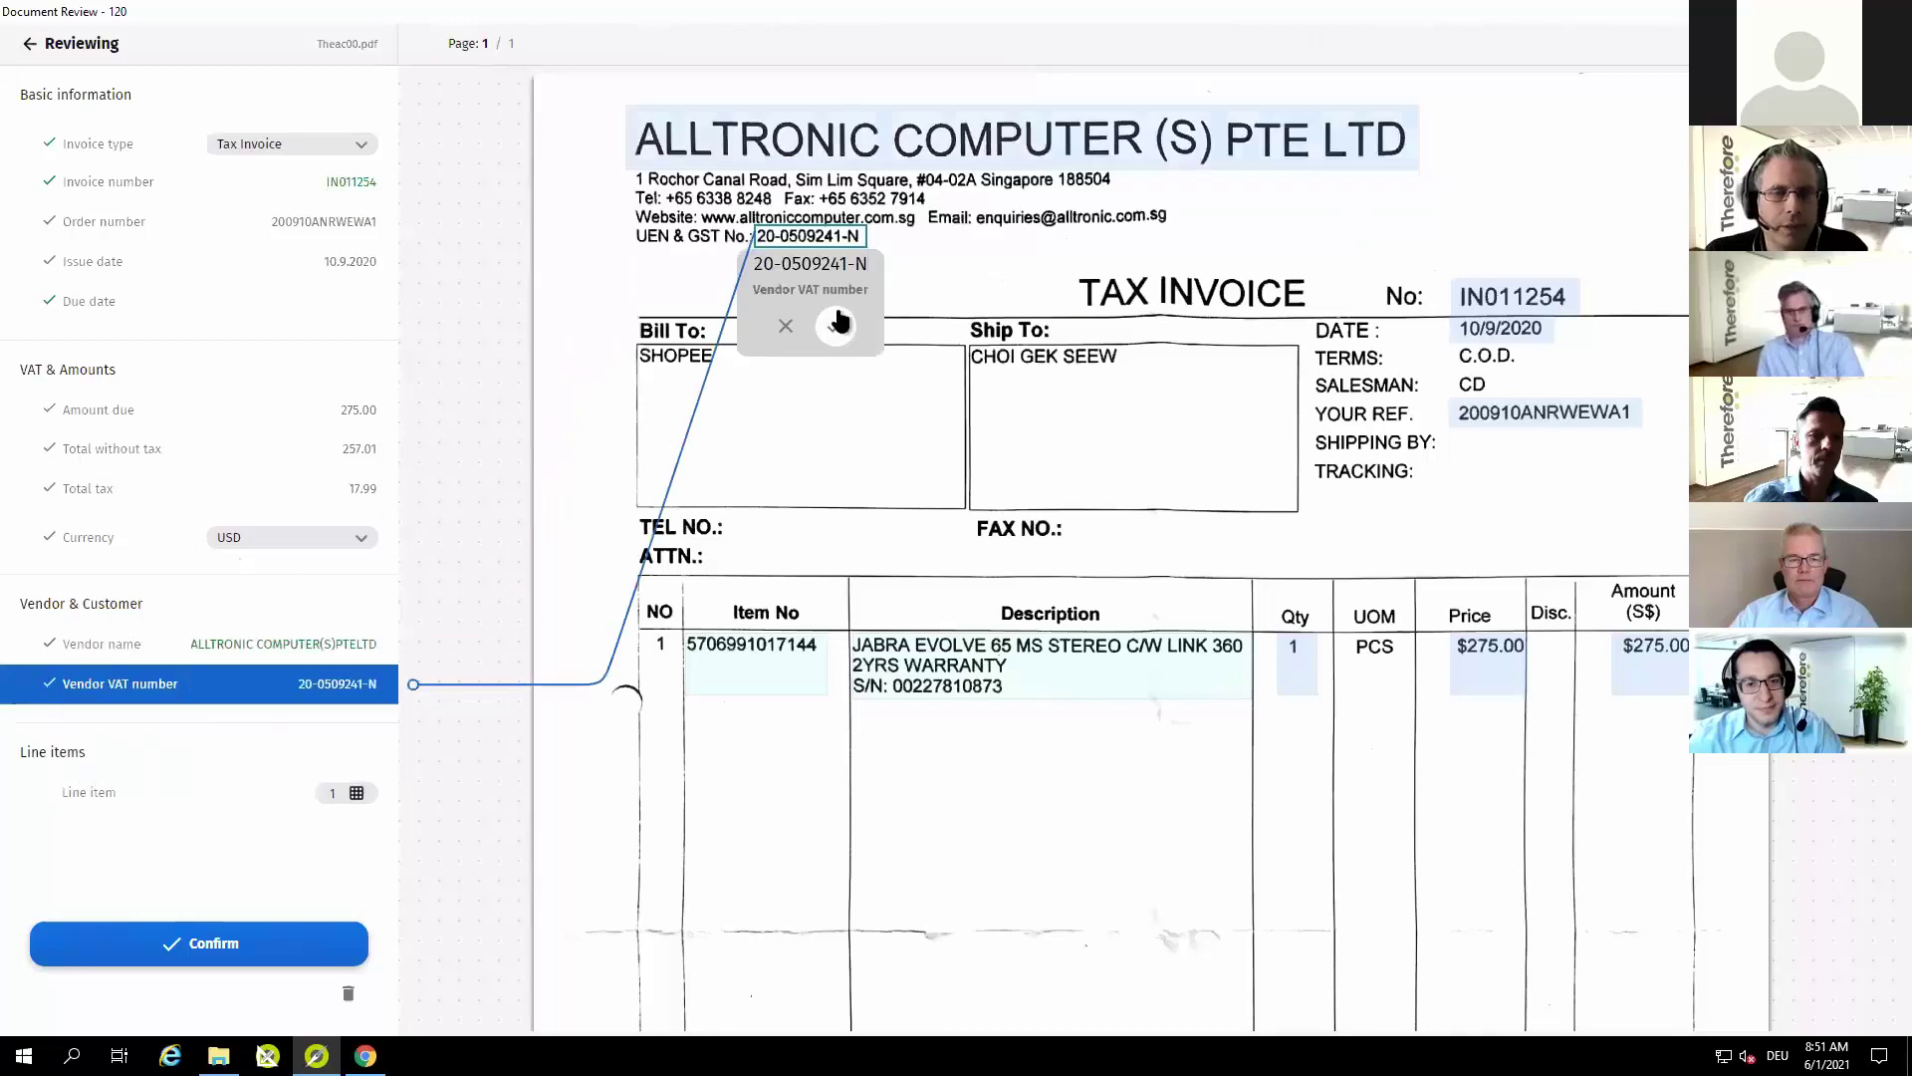
- Validate the captured invoice number, order number and issue date 10.9.2020 in the basic information
{"action": "left_click", "coordinate": [84, 189]}
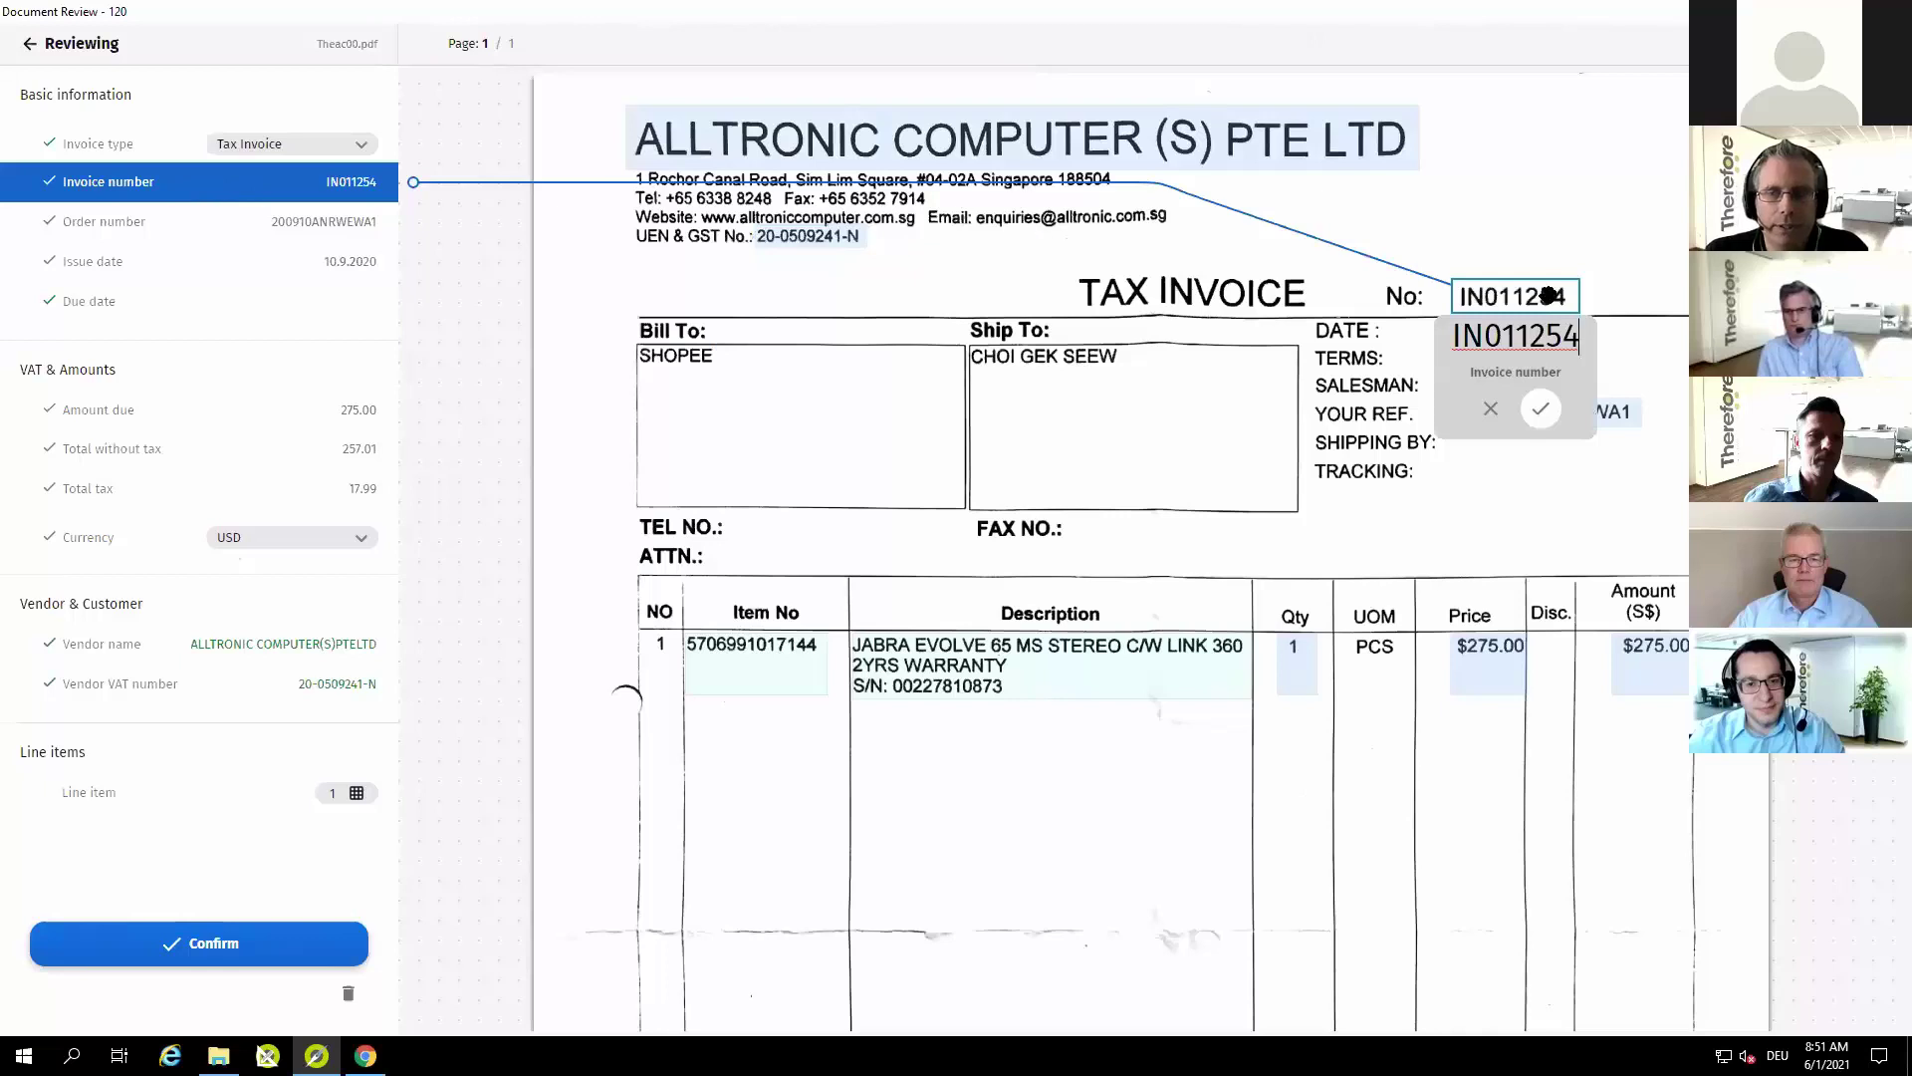
{"action": "left_click", "coordinate": [1541, 411]}
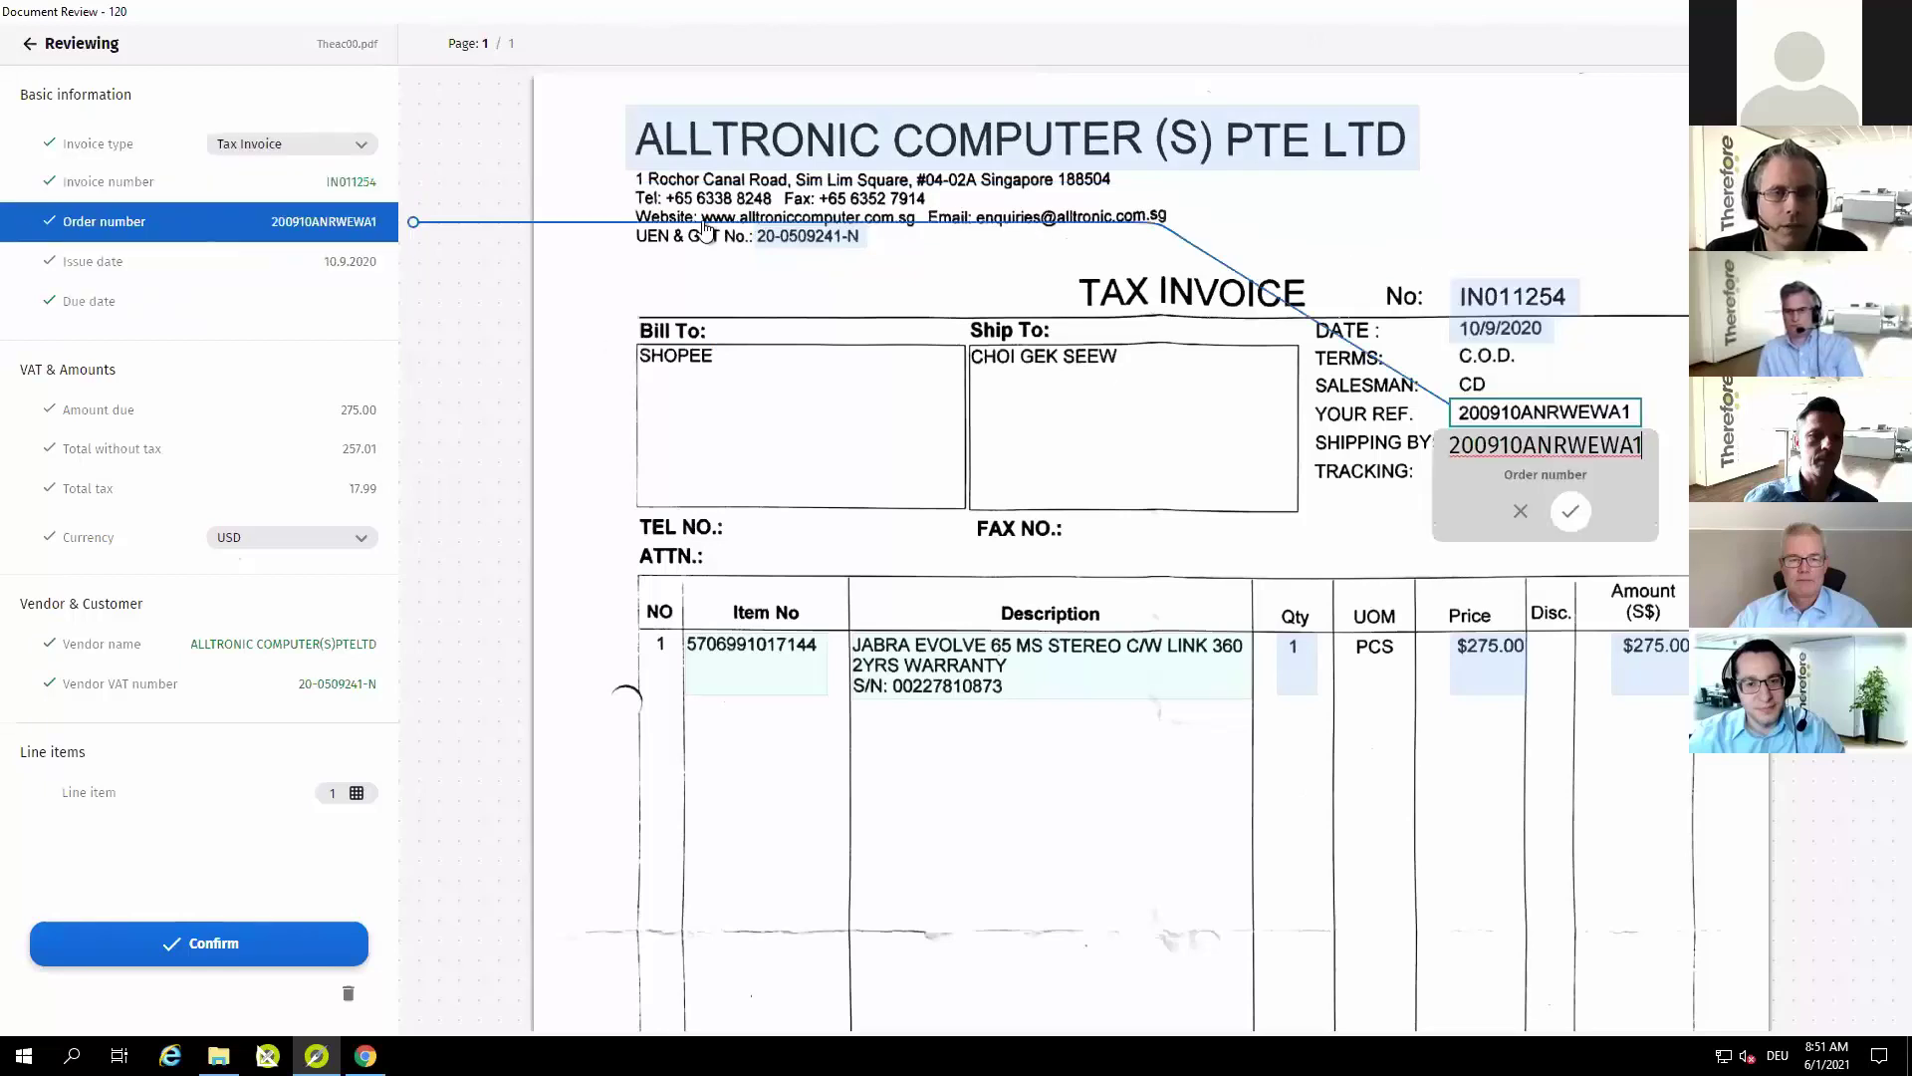
{"action": "left_click", "coordinate": [1571, 513]}
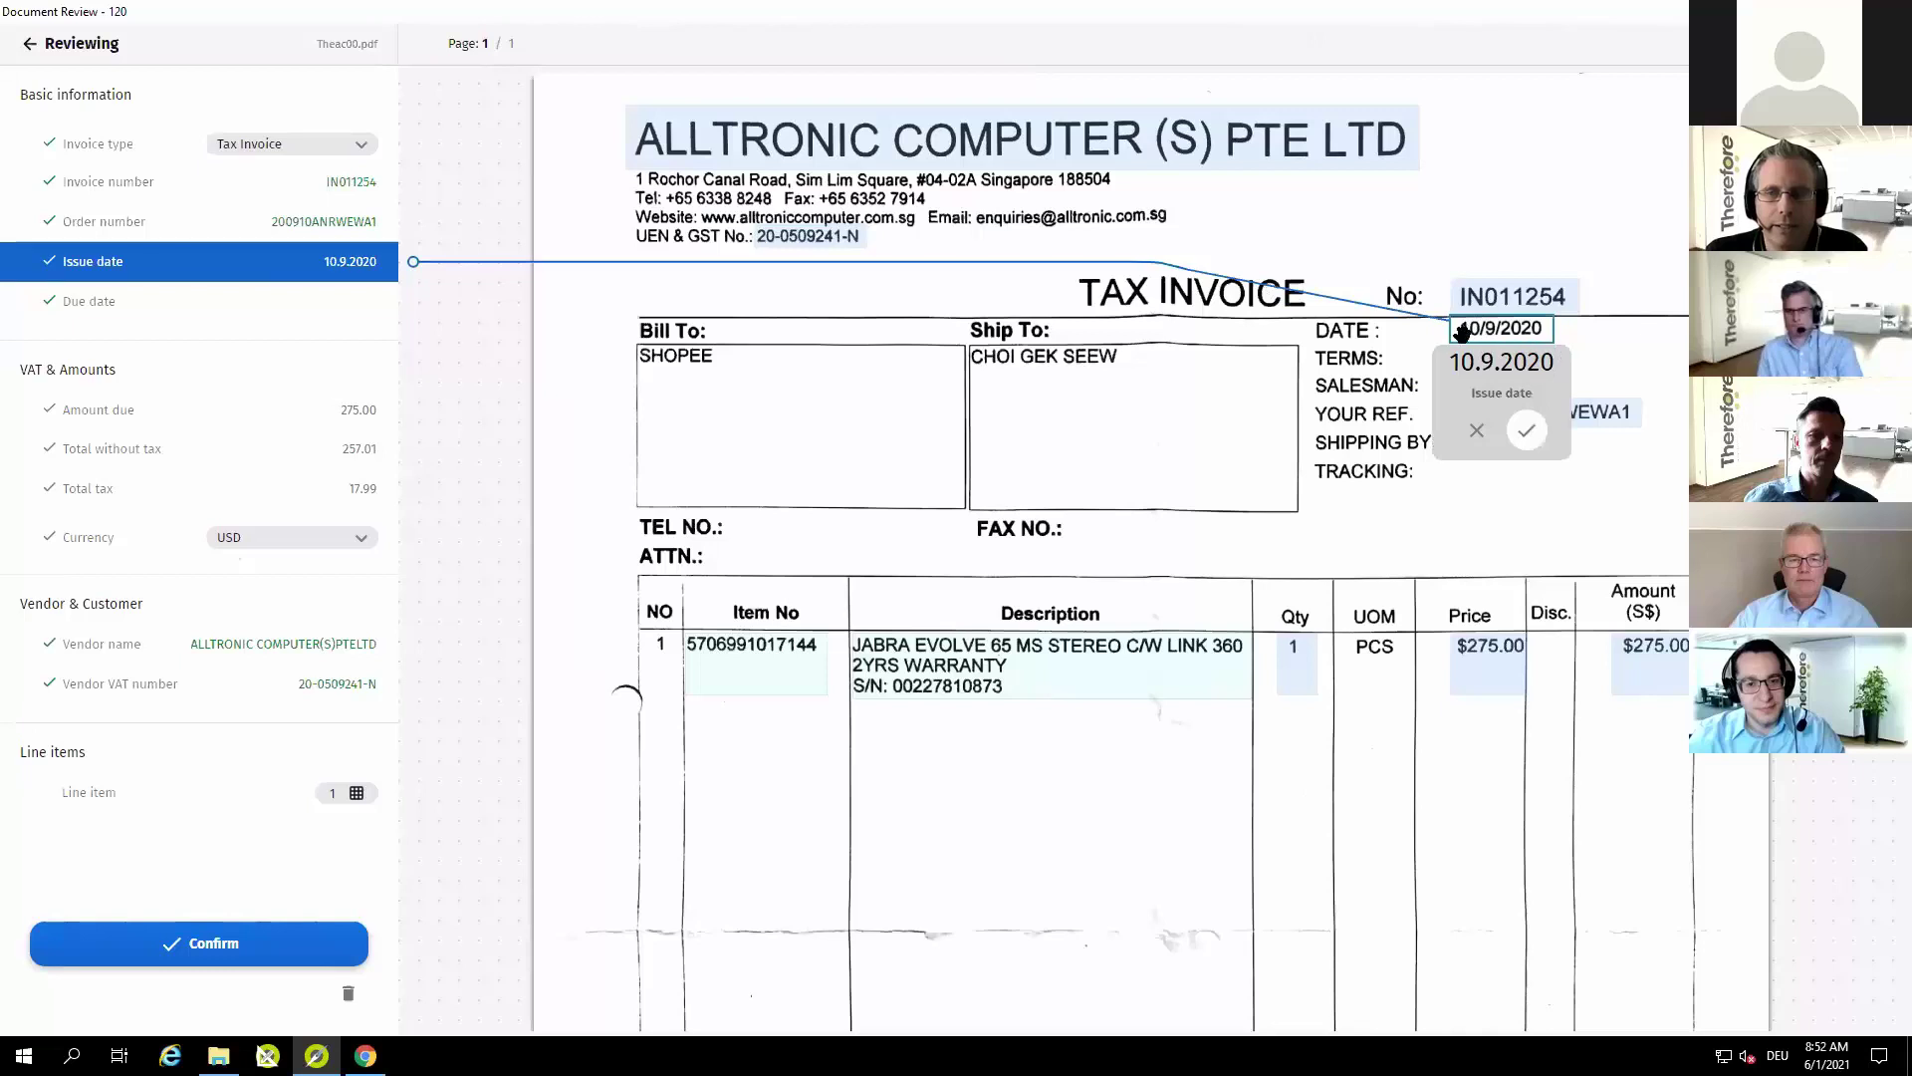
{"action": "left_click", "coordinate": [1527, 431]}
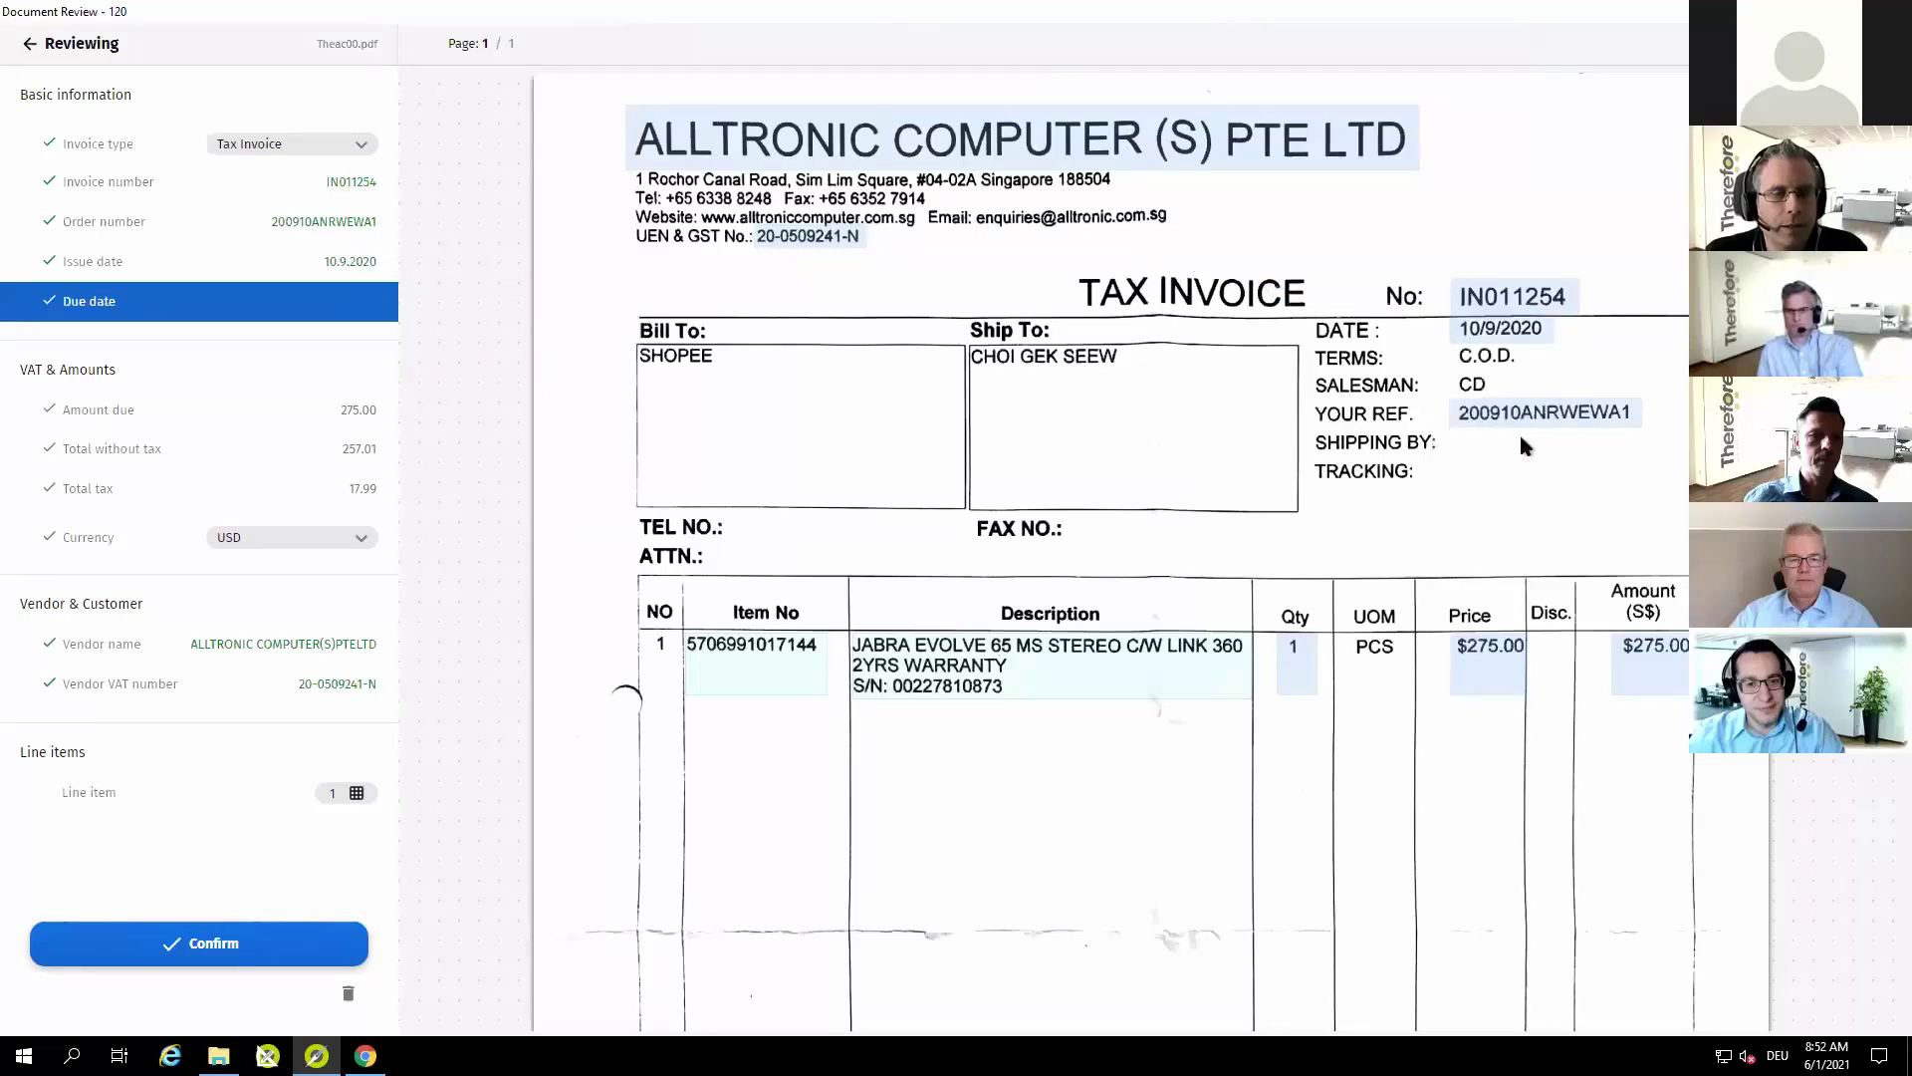
- Validate the amount due of 275.00, the total without tax of 257.01 and the total tax of 17.99
{"action": "left_click", "coordinate": [214, 413]}
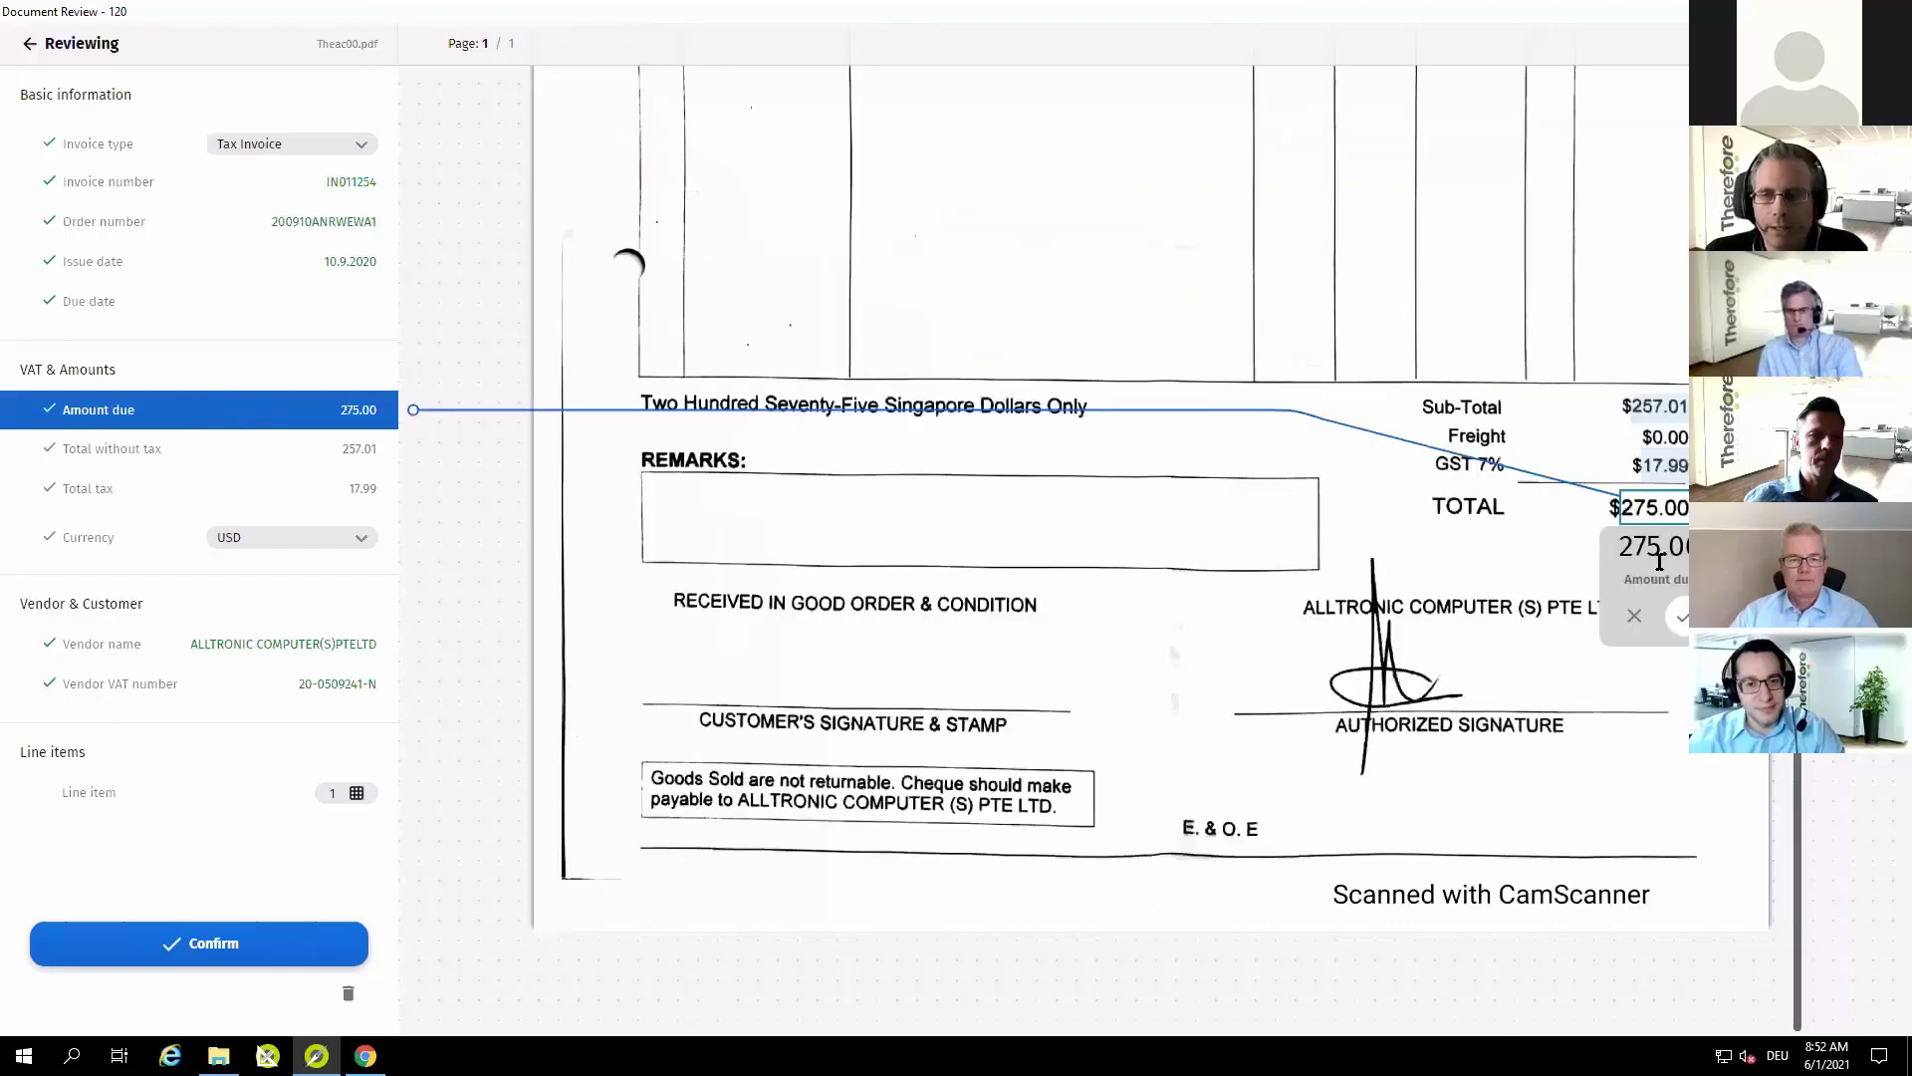
{"action": "left_click", "coordinate": [1678, 617]}
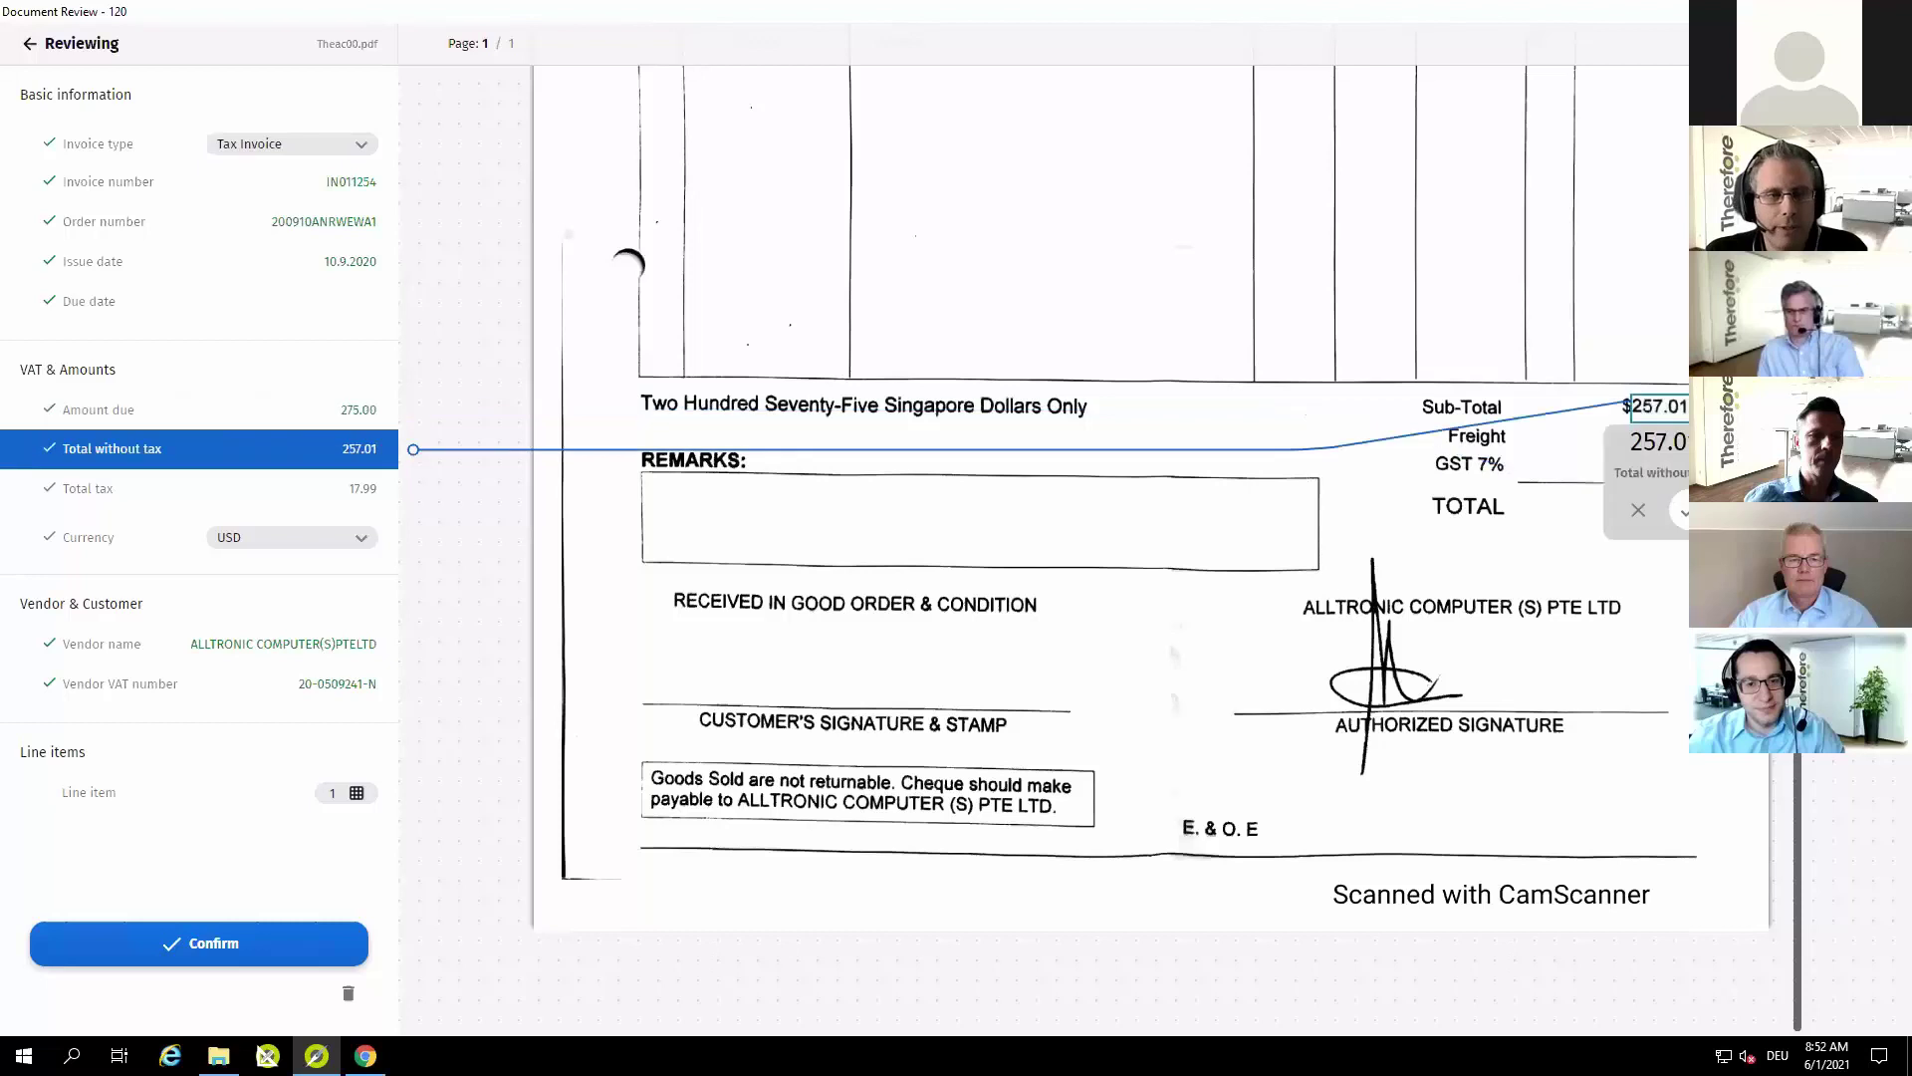
{"action": "left_click", "coordinate": [1685, 512]}
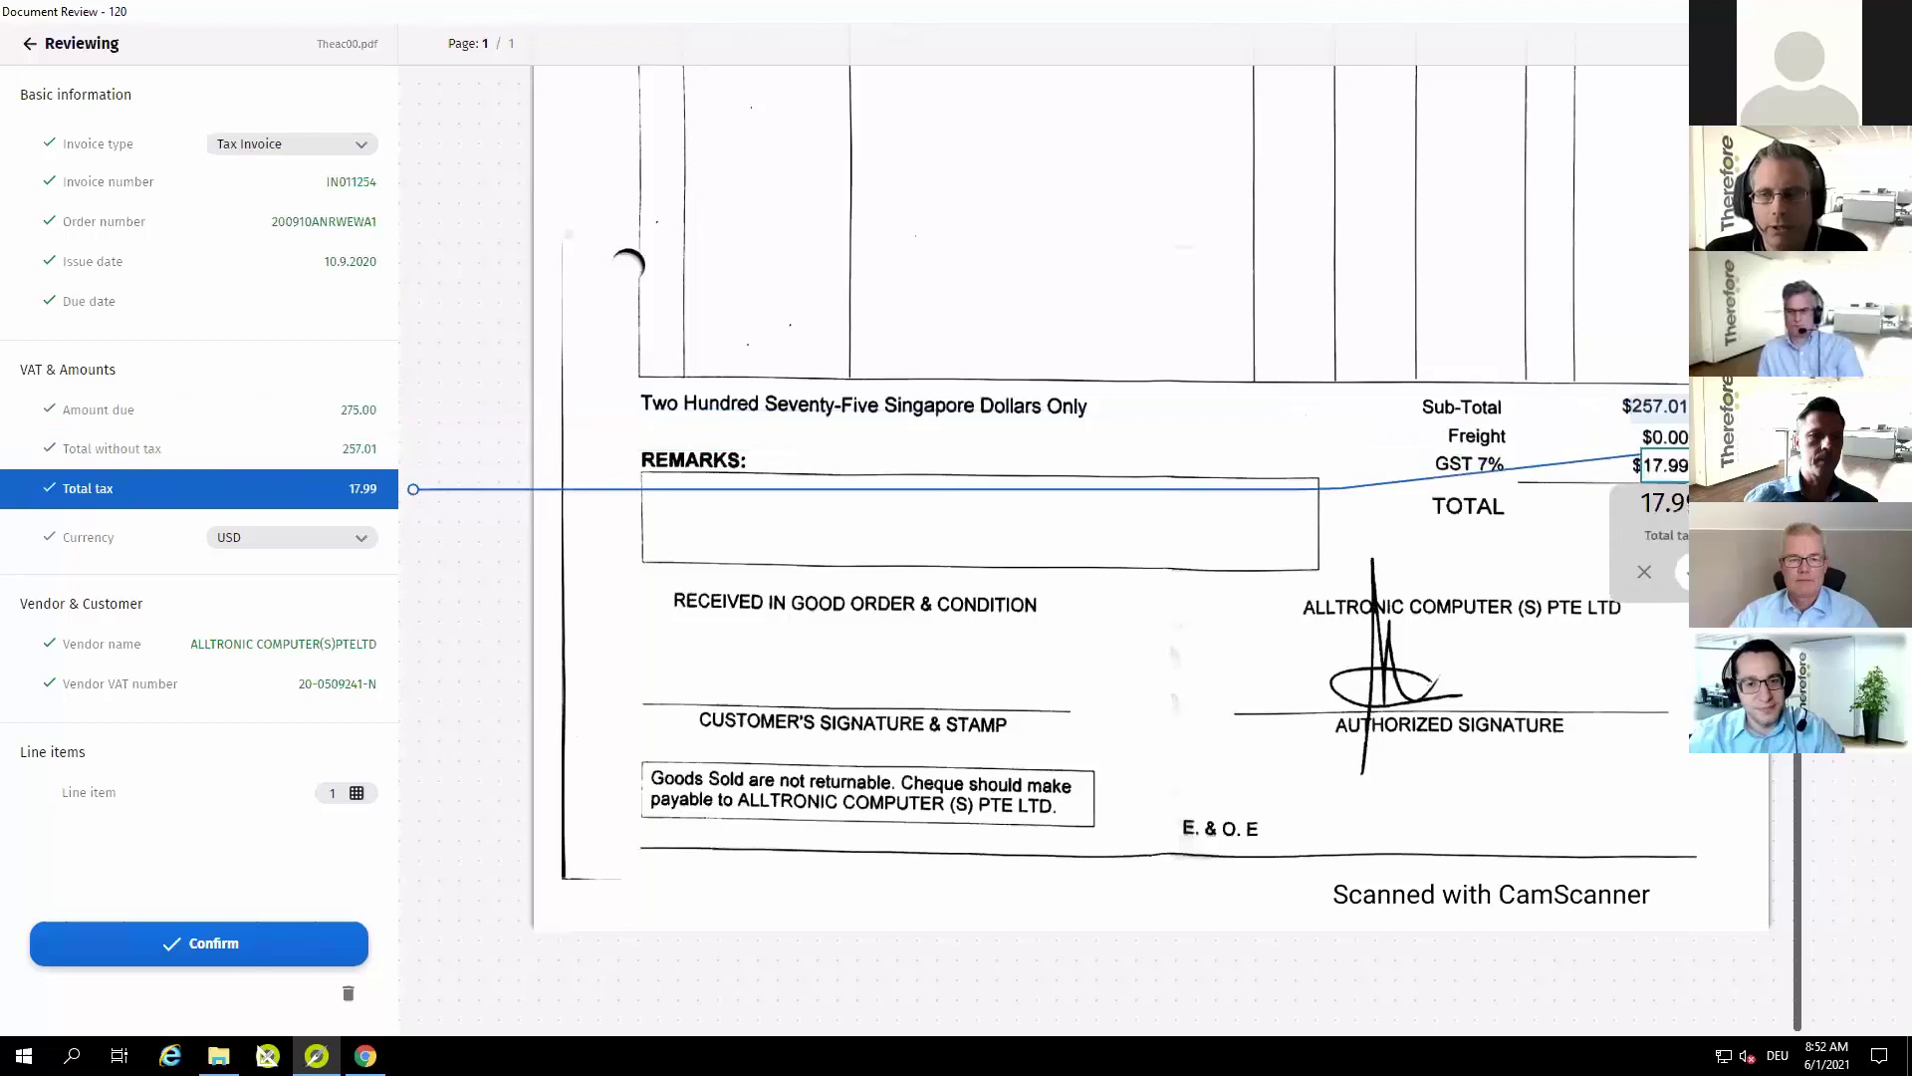
{"action": "left_click", "coordinate": [1683, 572]}
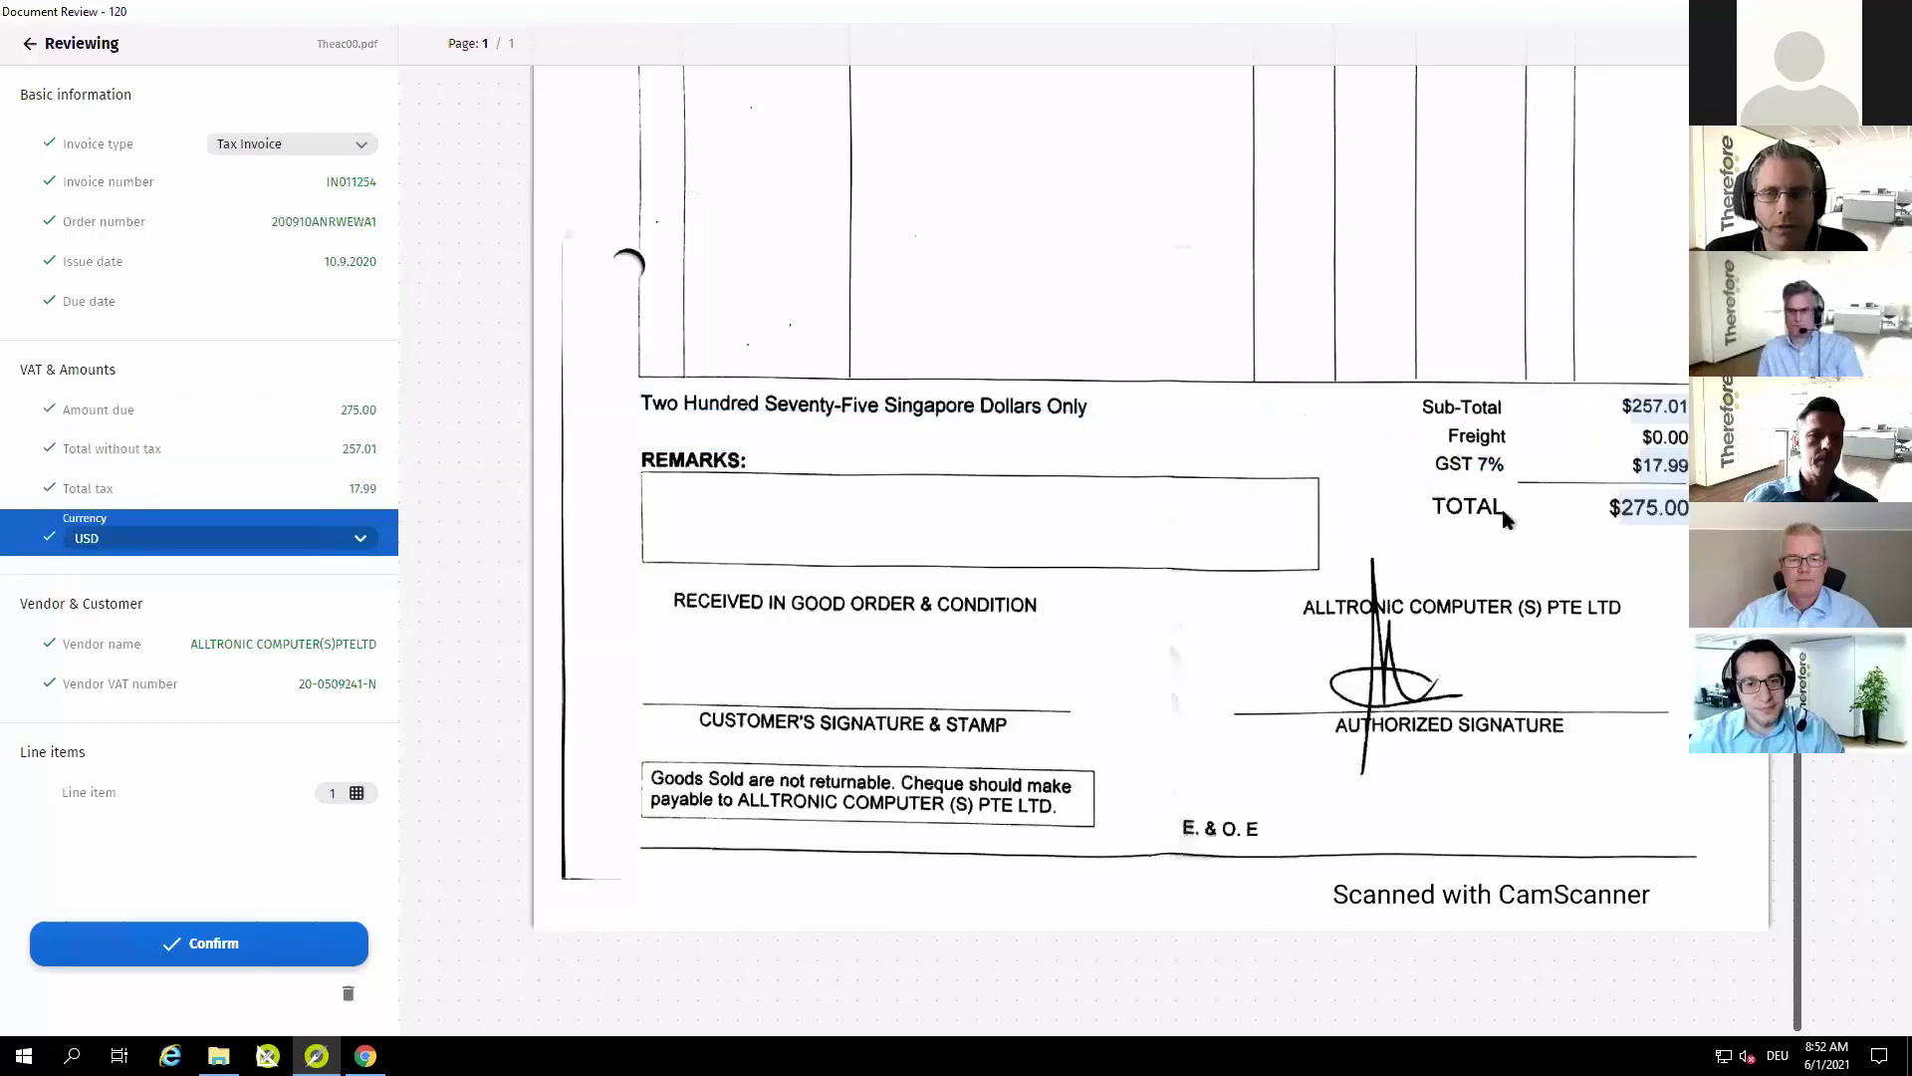
- Revalidate the vendor name and vendor VAT number in the Vendor & Customer section
{"action": "left_click", "coordinate": [211, 642]}
{"action": "left_click", "coordinate": [1054, 283]}
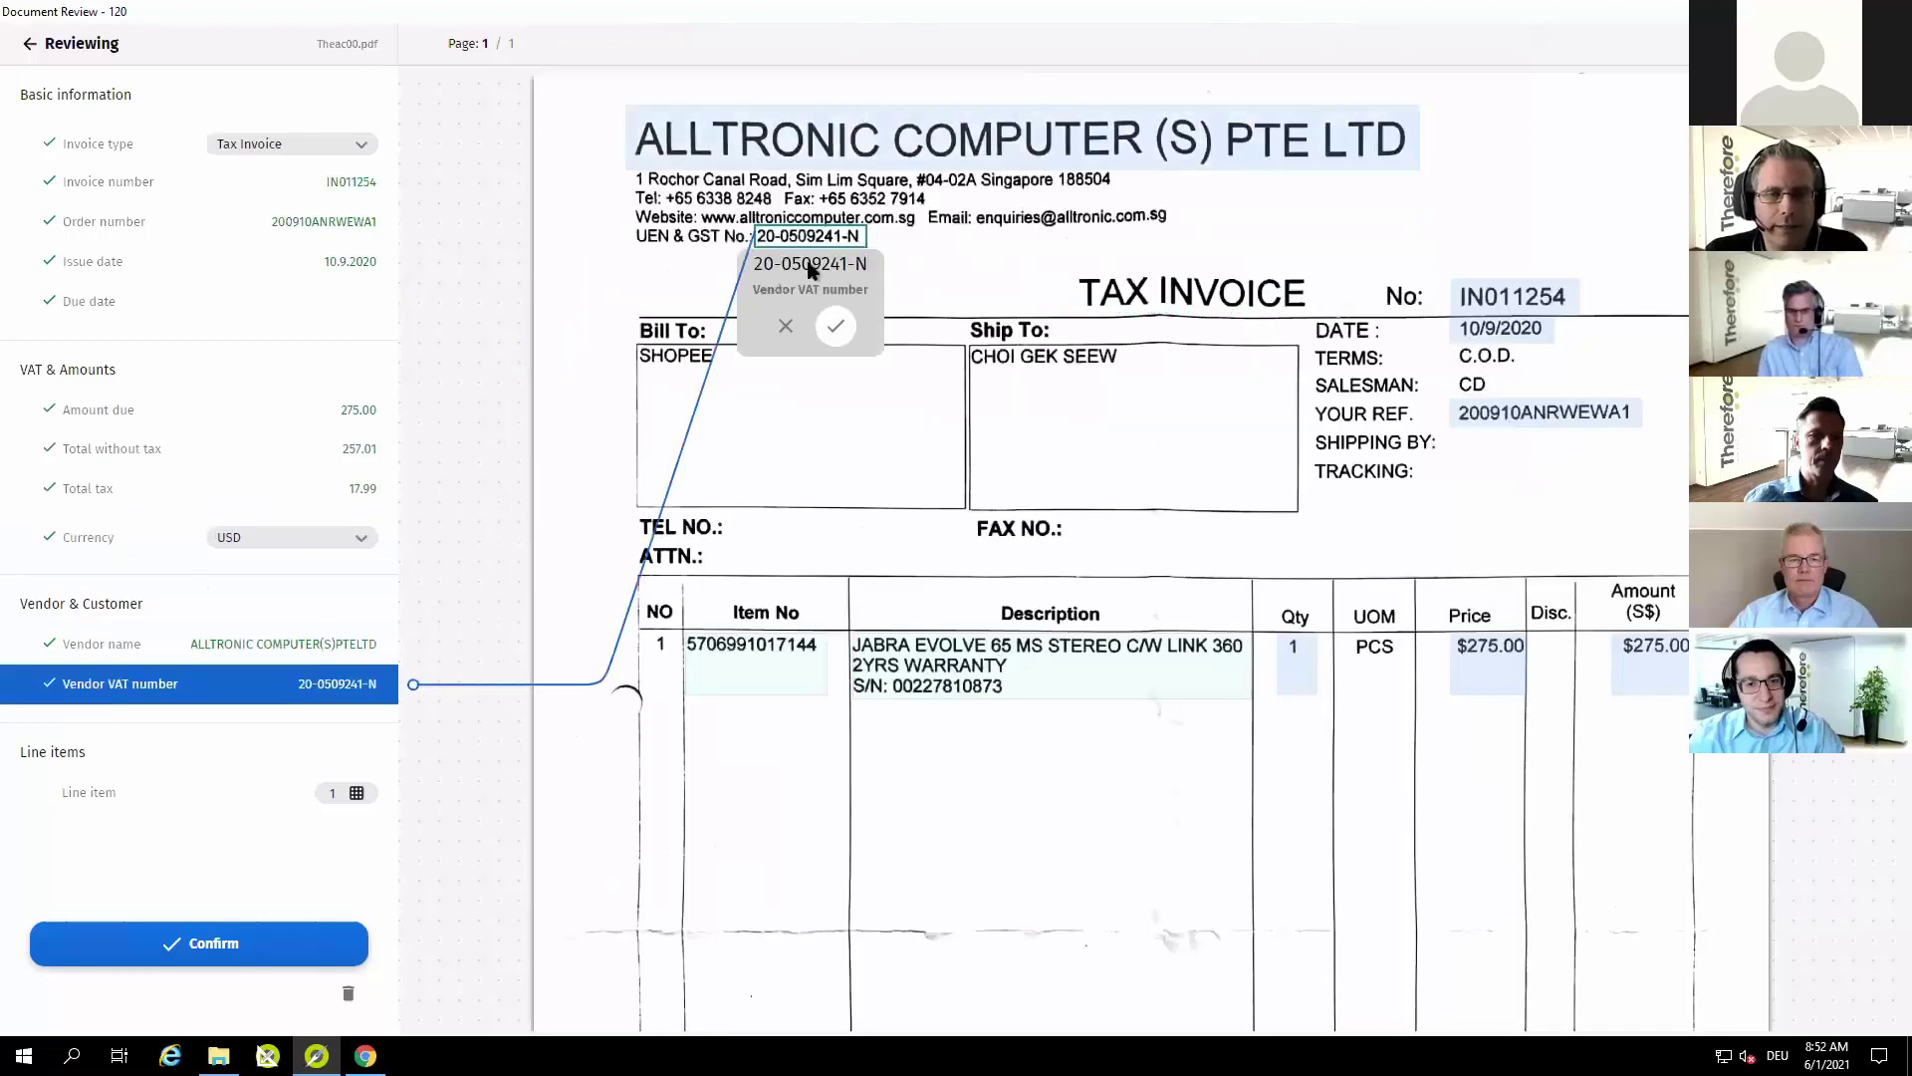
{"action": "left_click", "coordinate": [837, 329]}
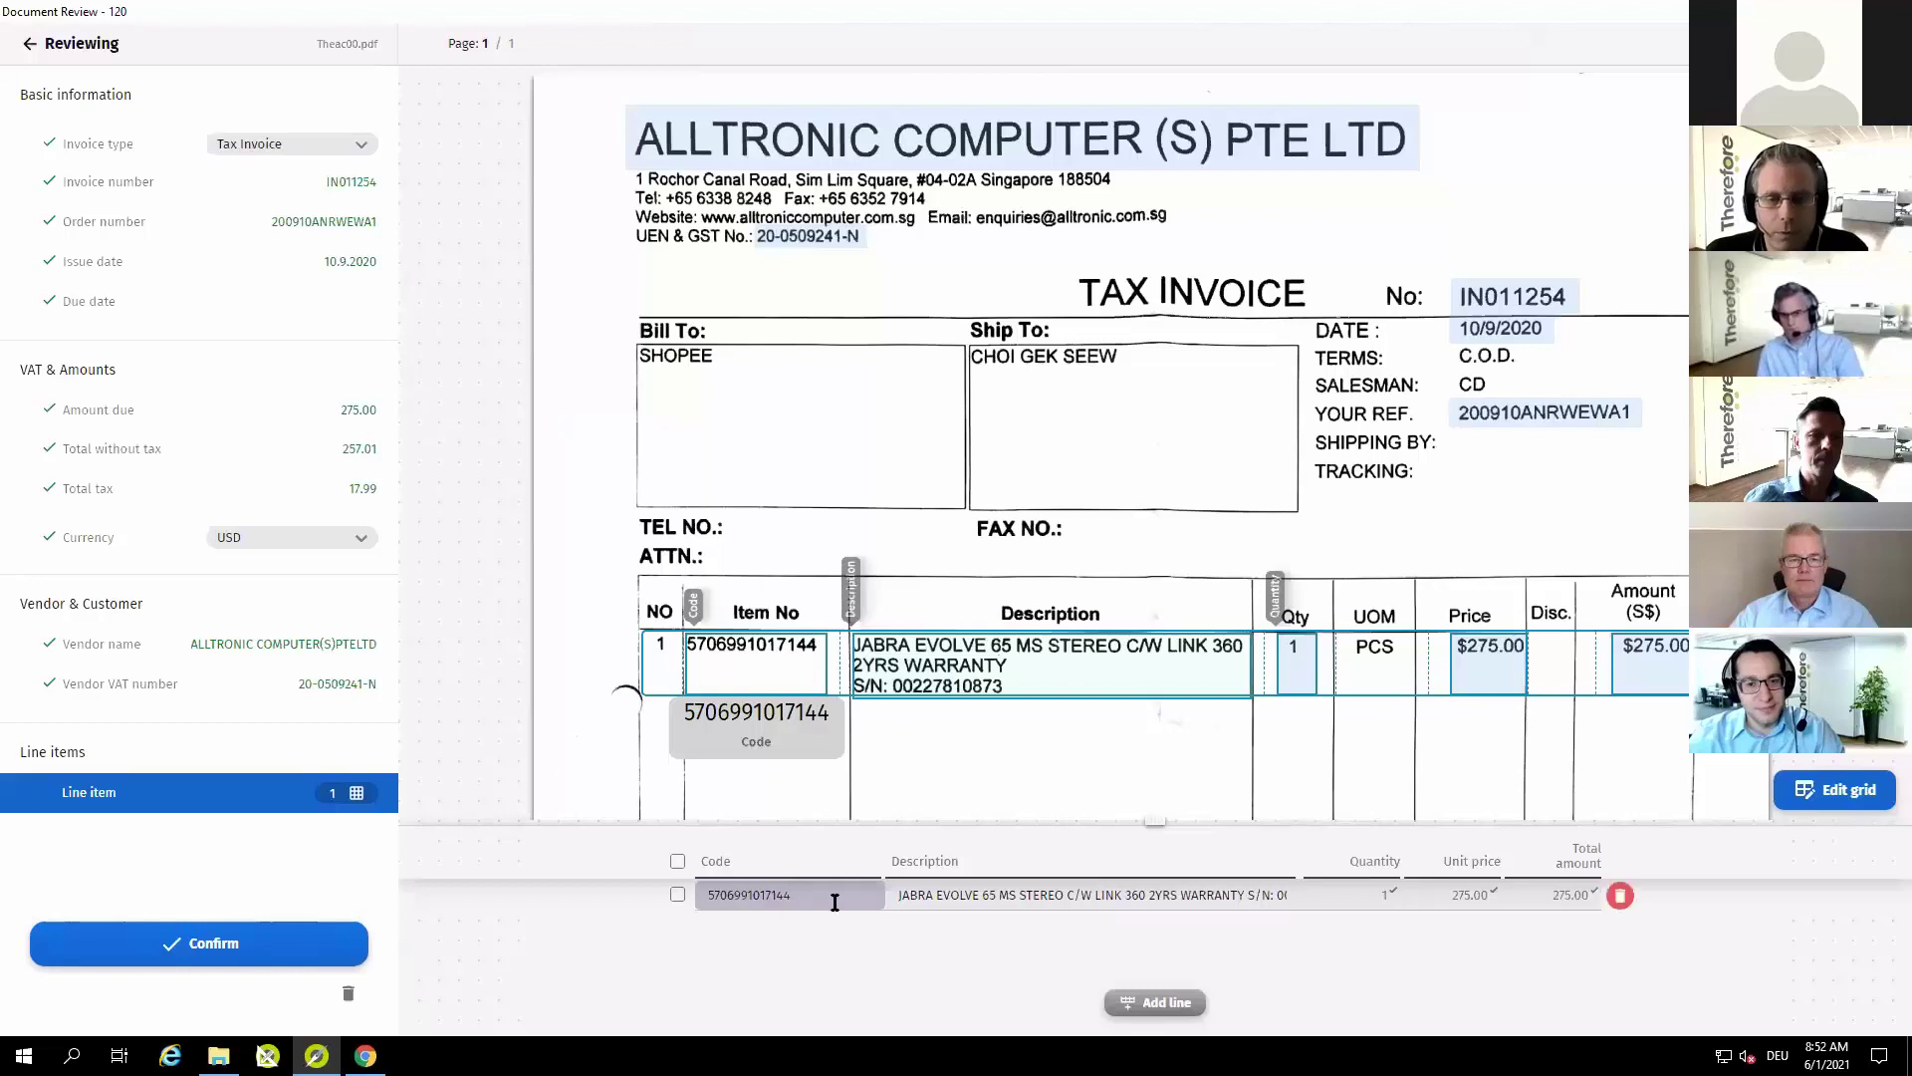
- Validate the Jabra headset line item's code, description, quantity 1, unit price and total amount 275.00, then confirm the whole invoice
{"action": "mouse_move", "coordinate": [810, 749]}
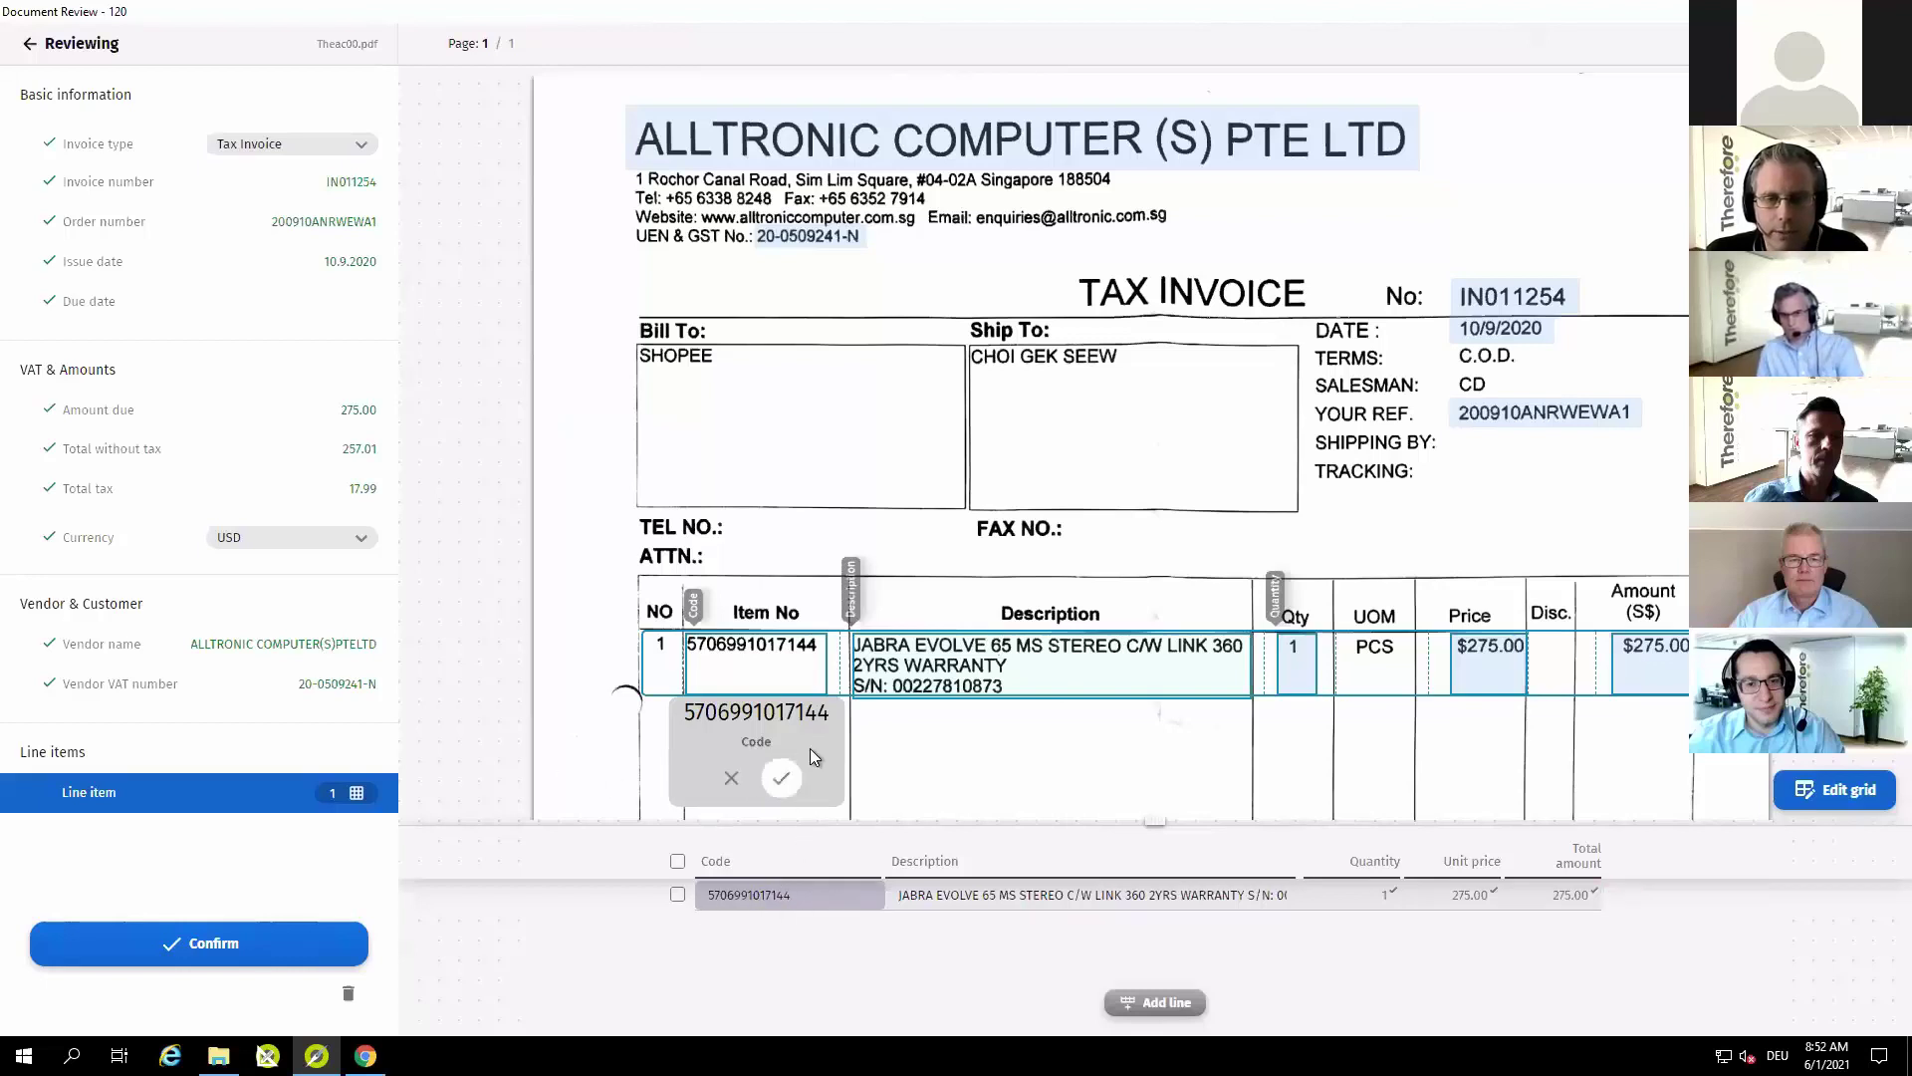
{"action": "left_click", "coordinate": [781, 779]}
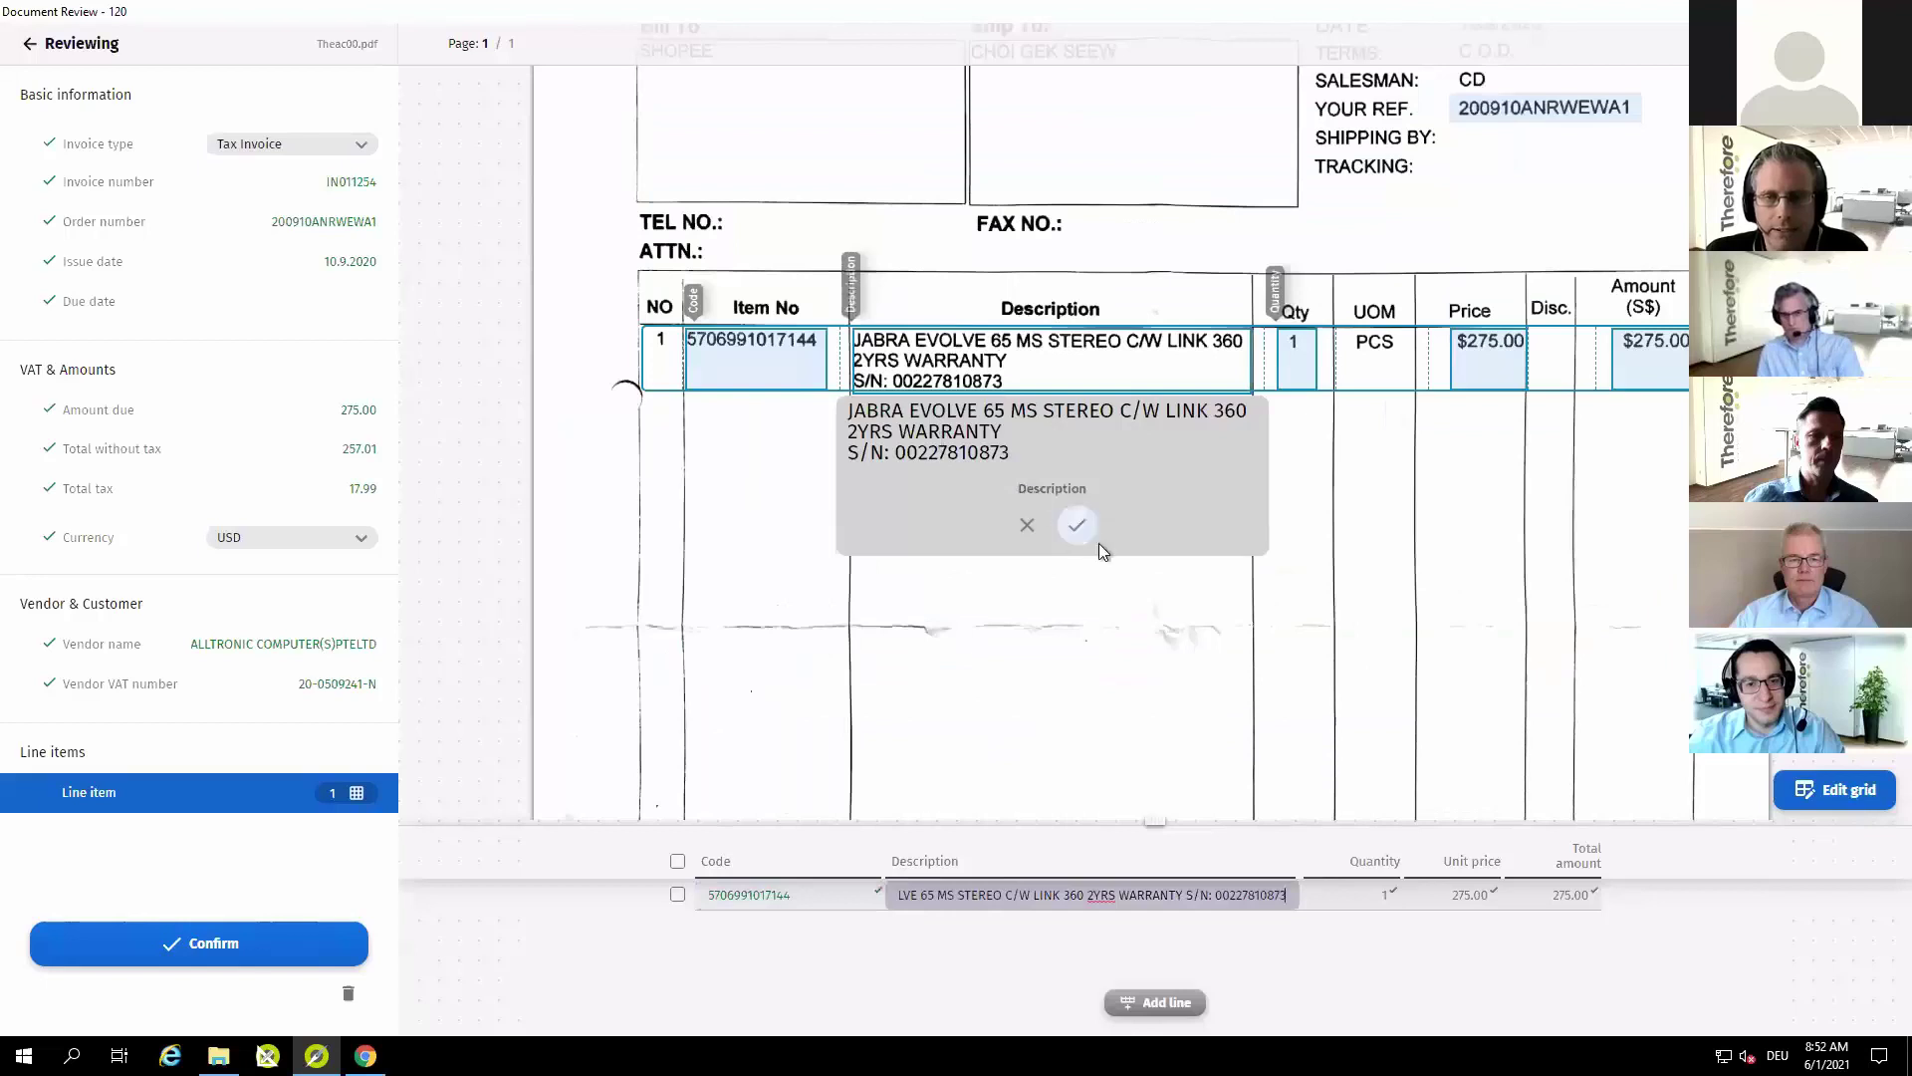
{"action": "left_click", "coordinate": [1078, 526]}
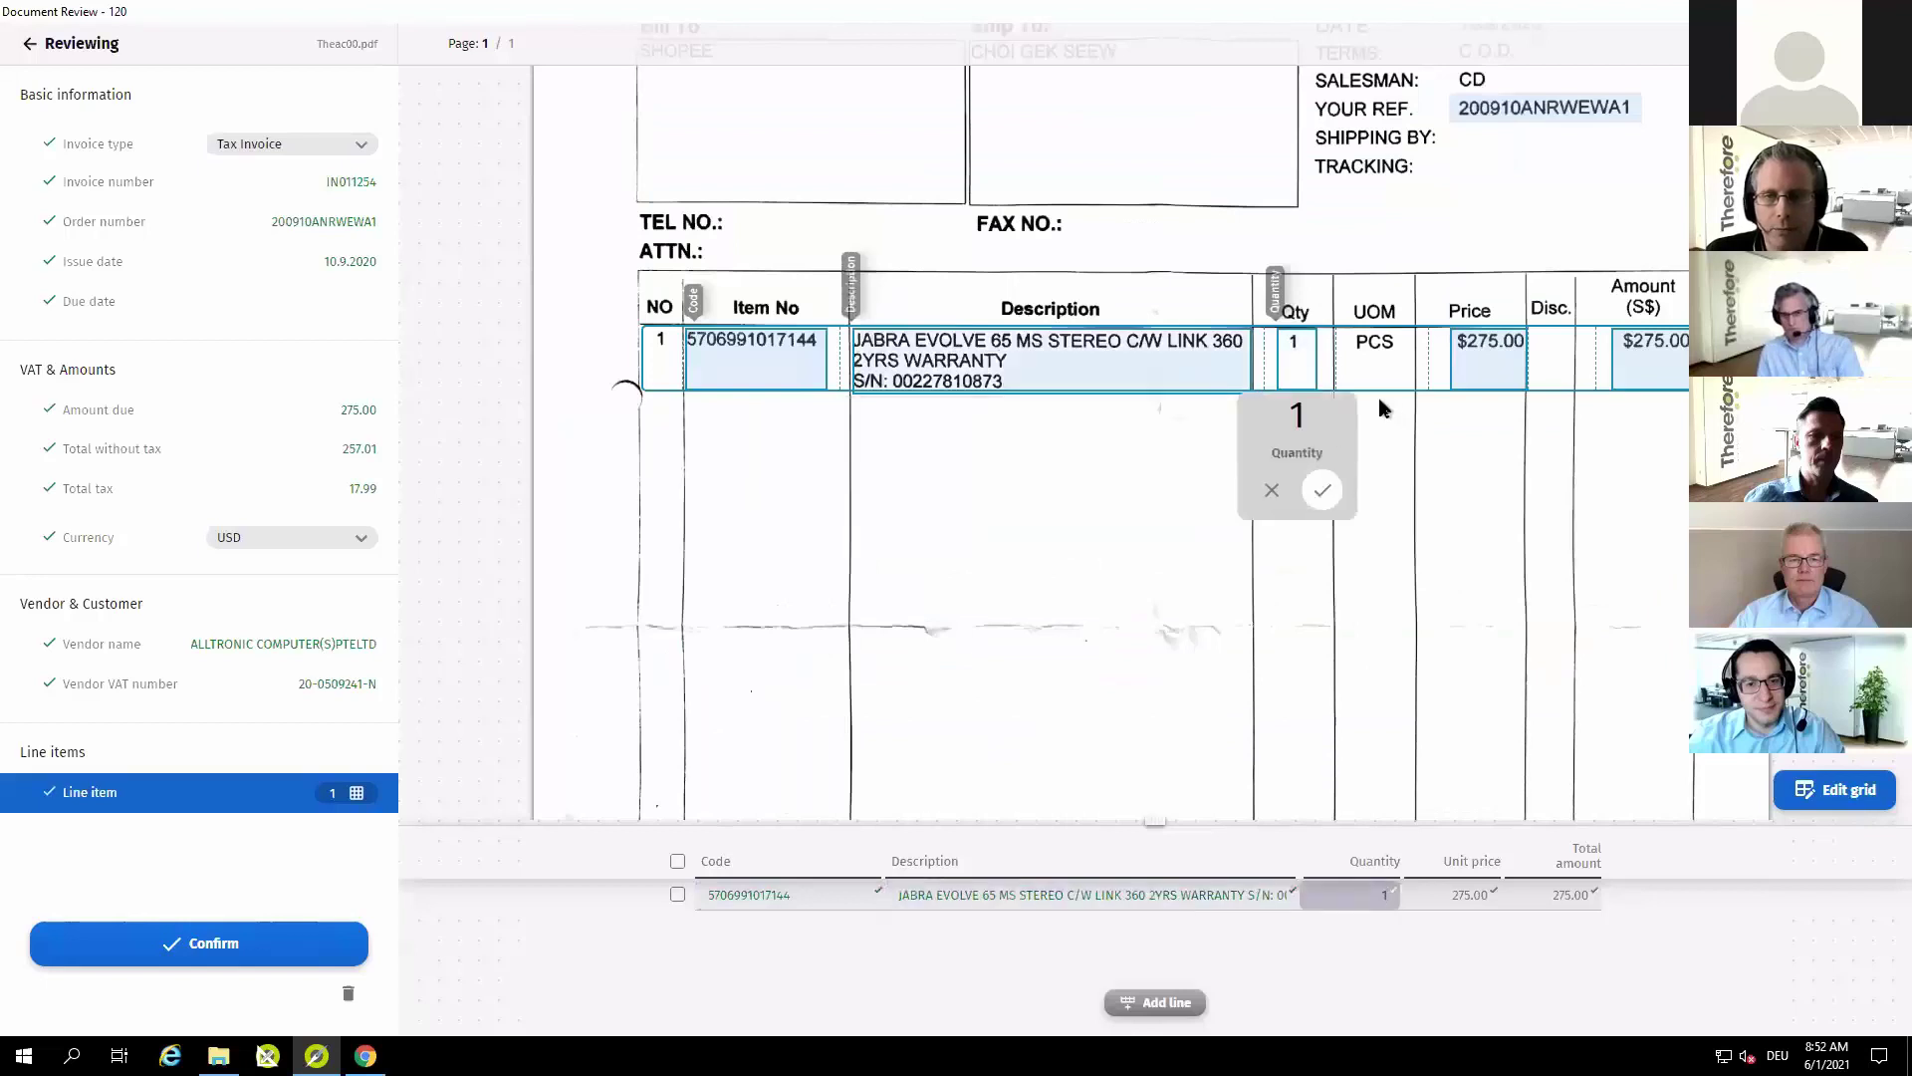
{"action": "left_click", "coordinate": [1322, 495]}
{"action": "left_click", "coordinate": [1516, 482]}
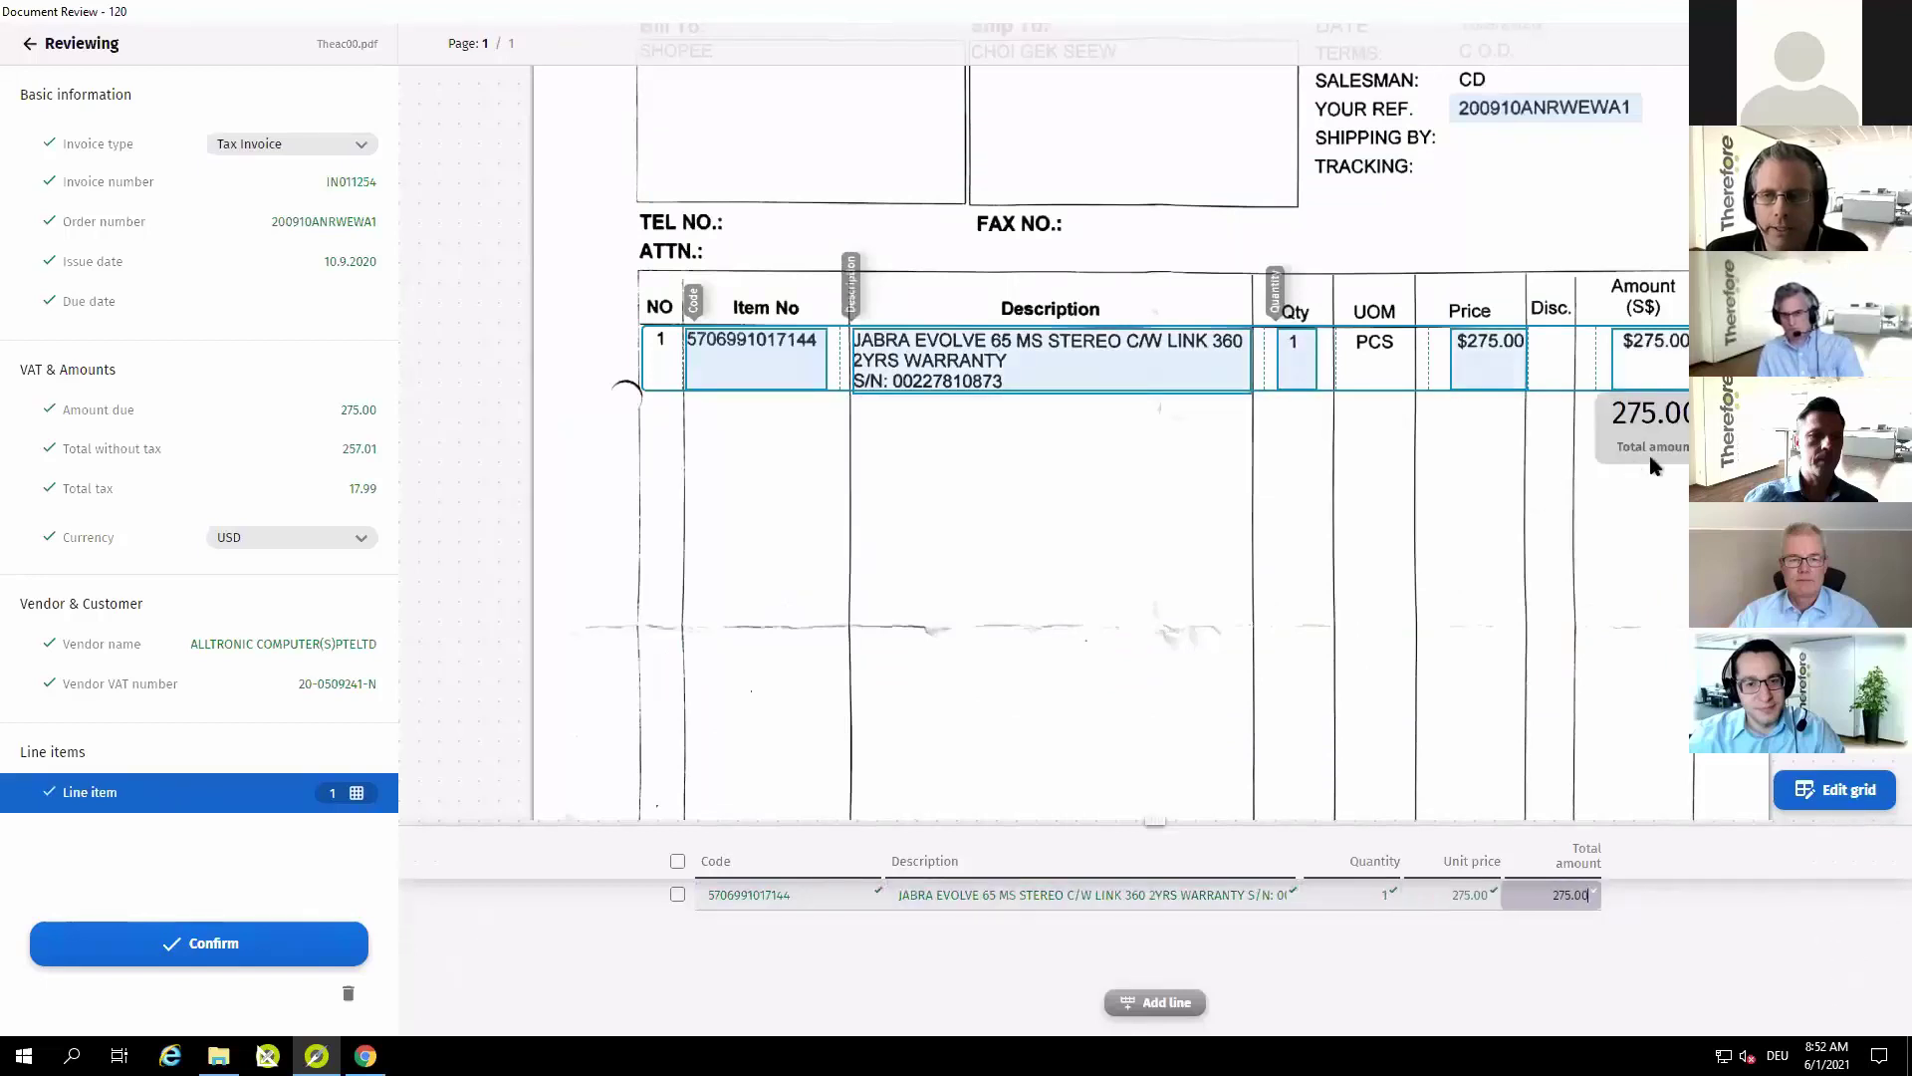
{"action": "left_click", "coordinate": [1681, 486]}
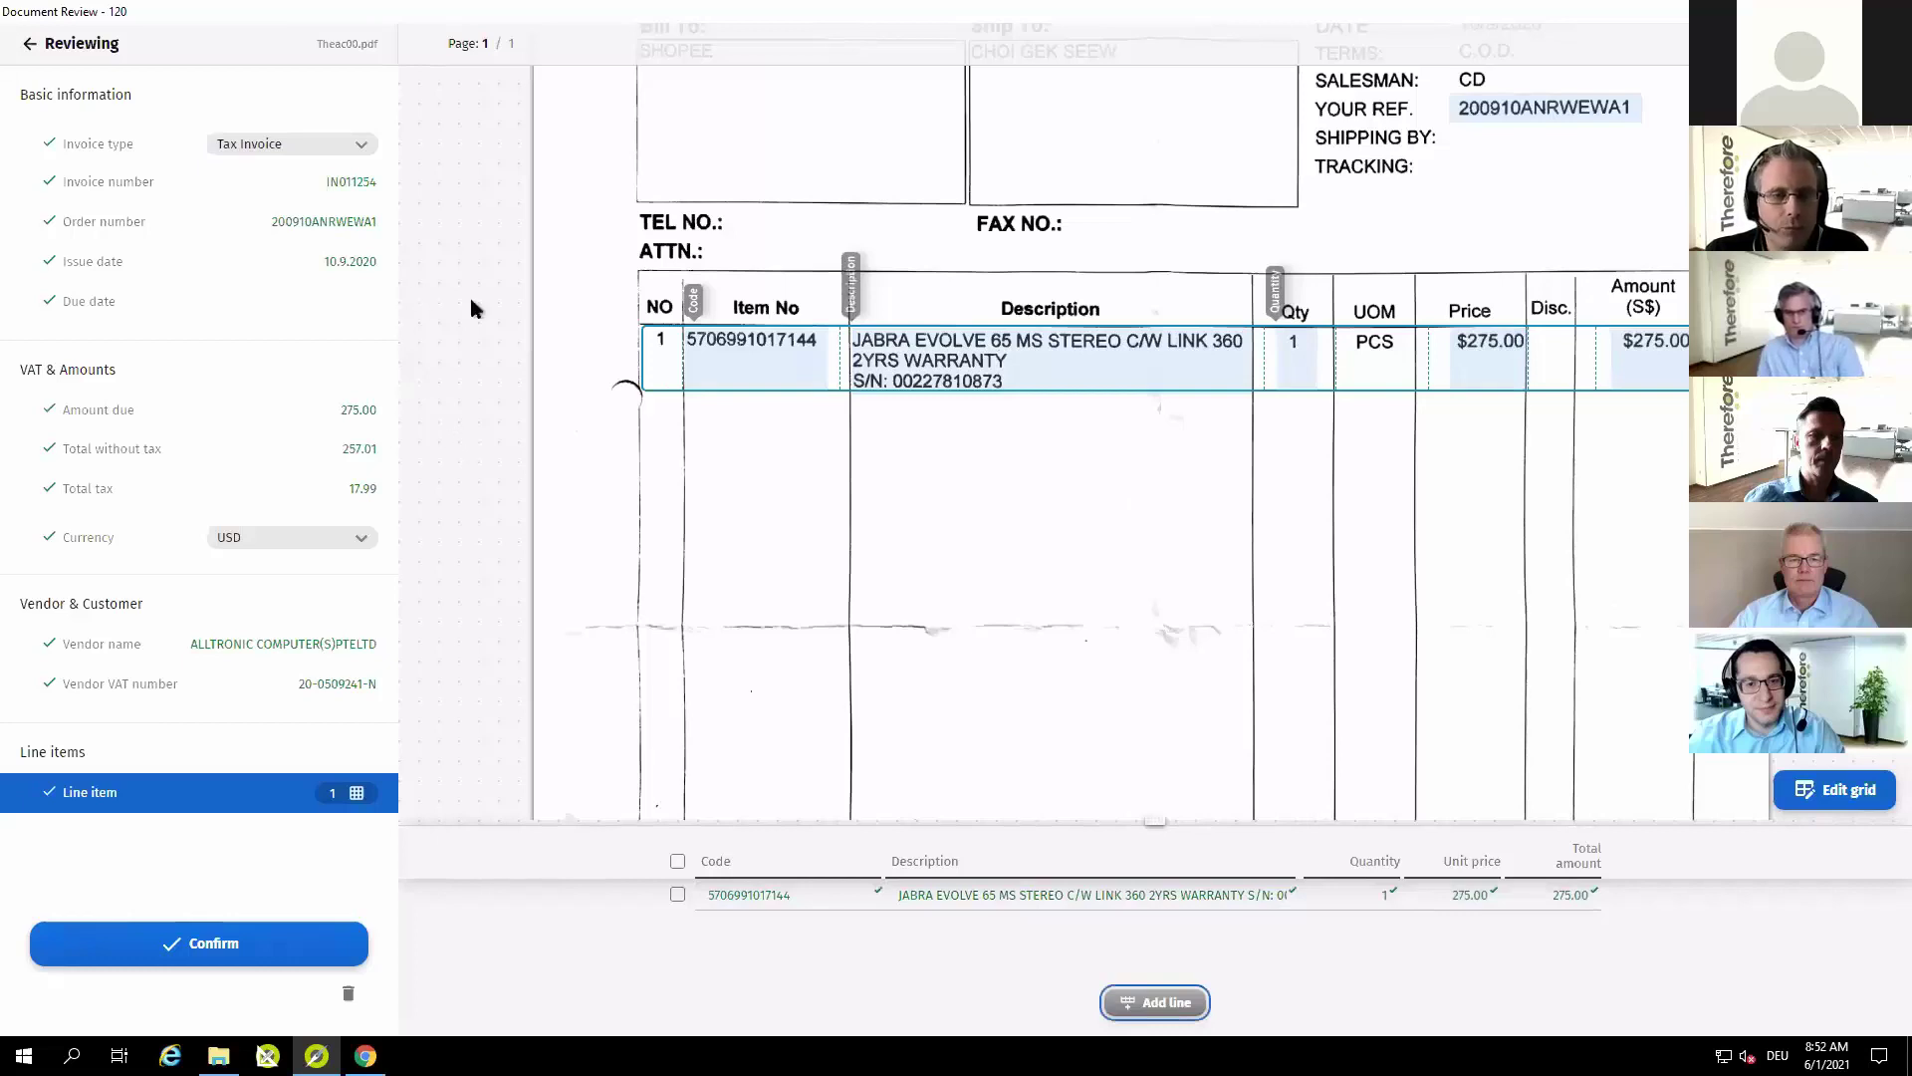
{"action": "left_click", "coordinate": [189, 951]}
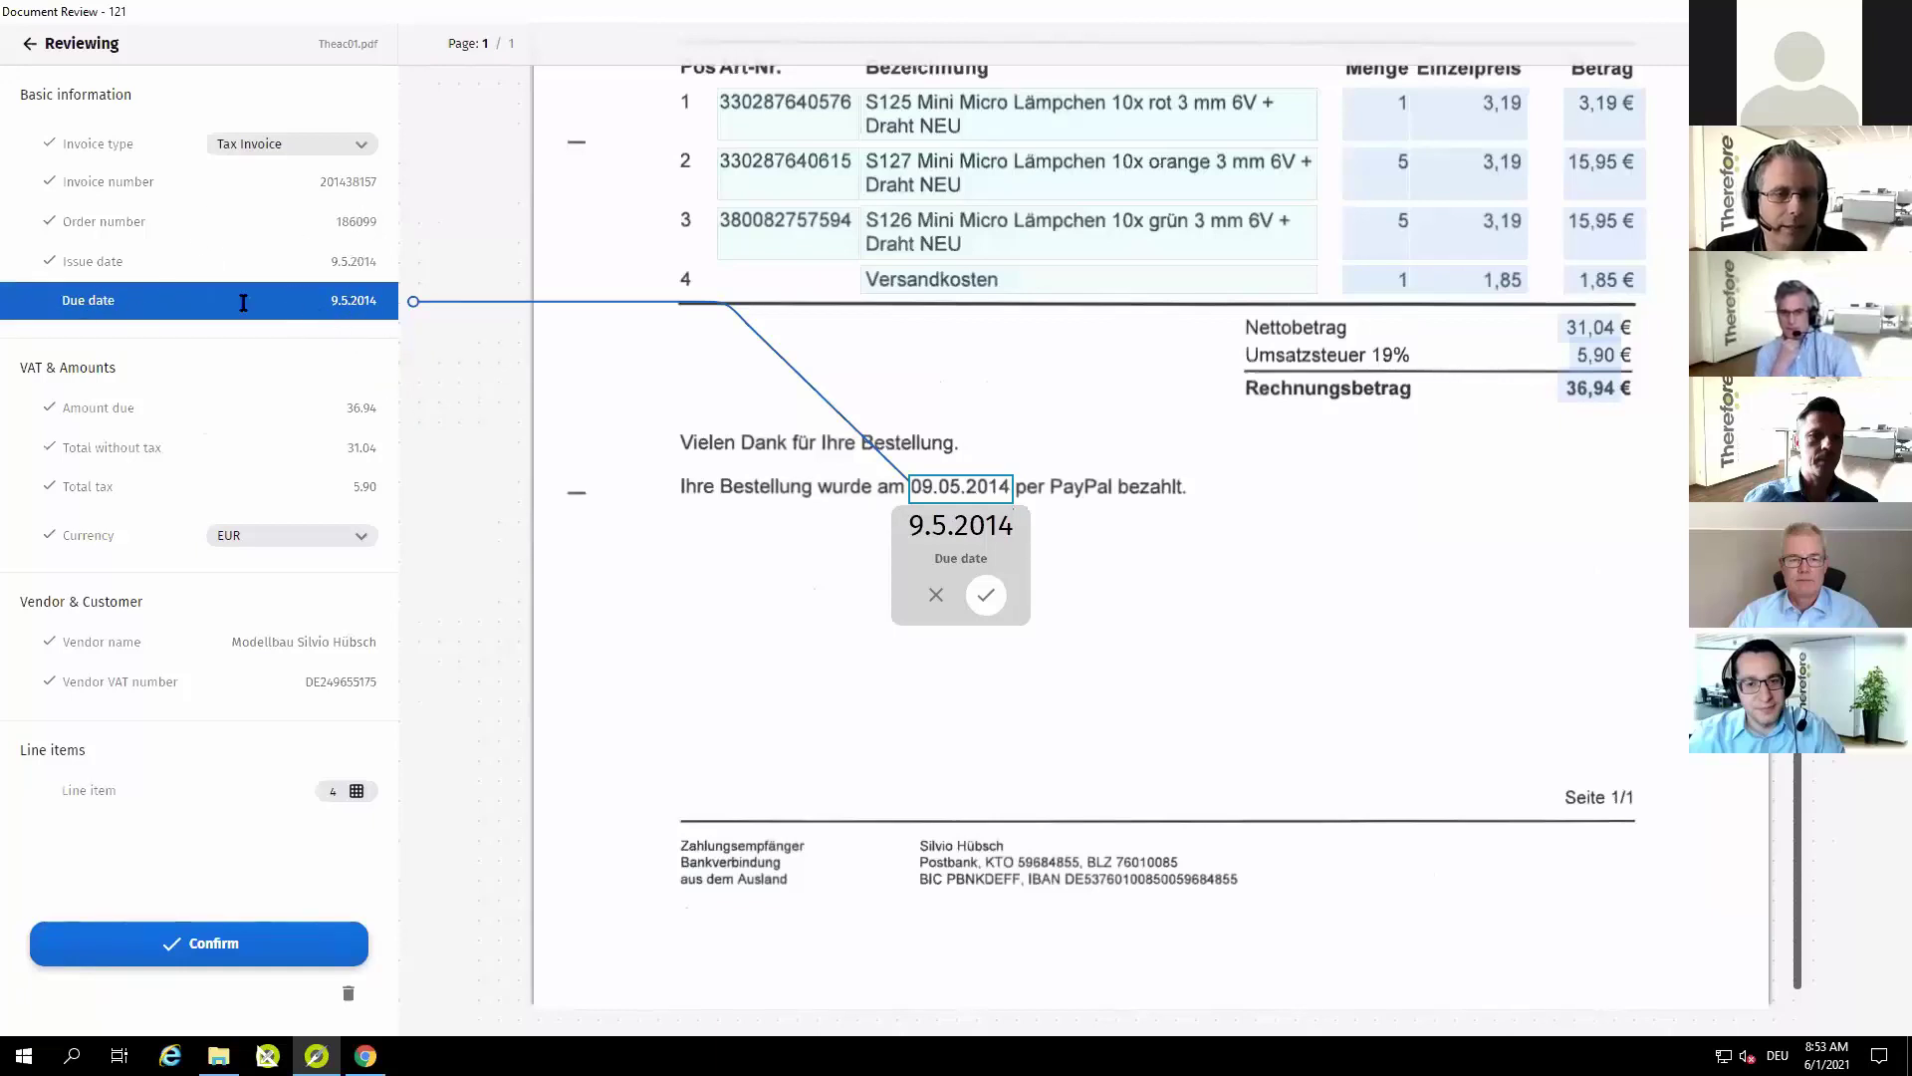
- Validate the due date 9.5.2014 on the Modellbau invoice, check its line items and confirm the document
{"action": "left_click", "coordinate": [988, 598]}
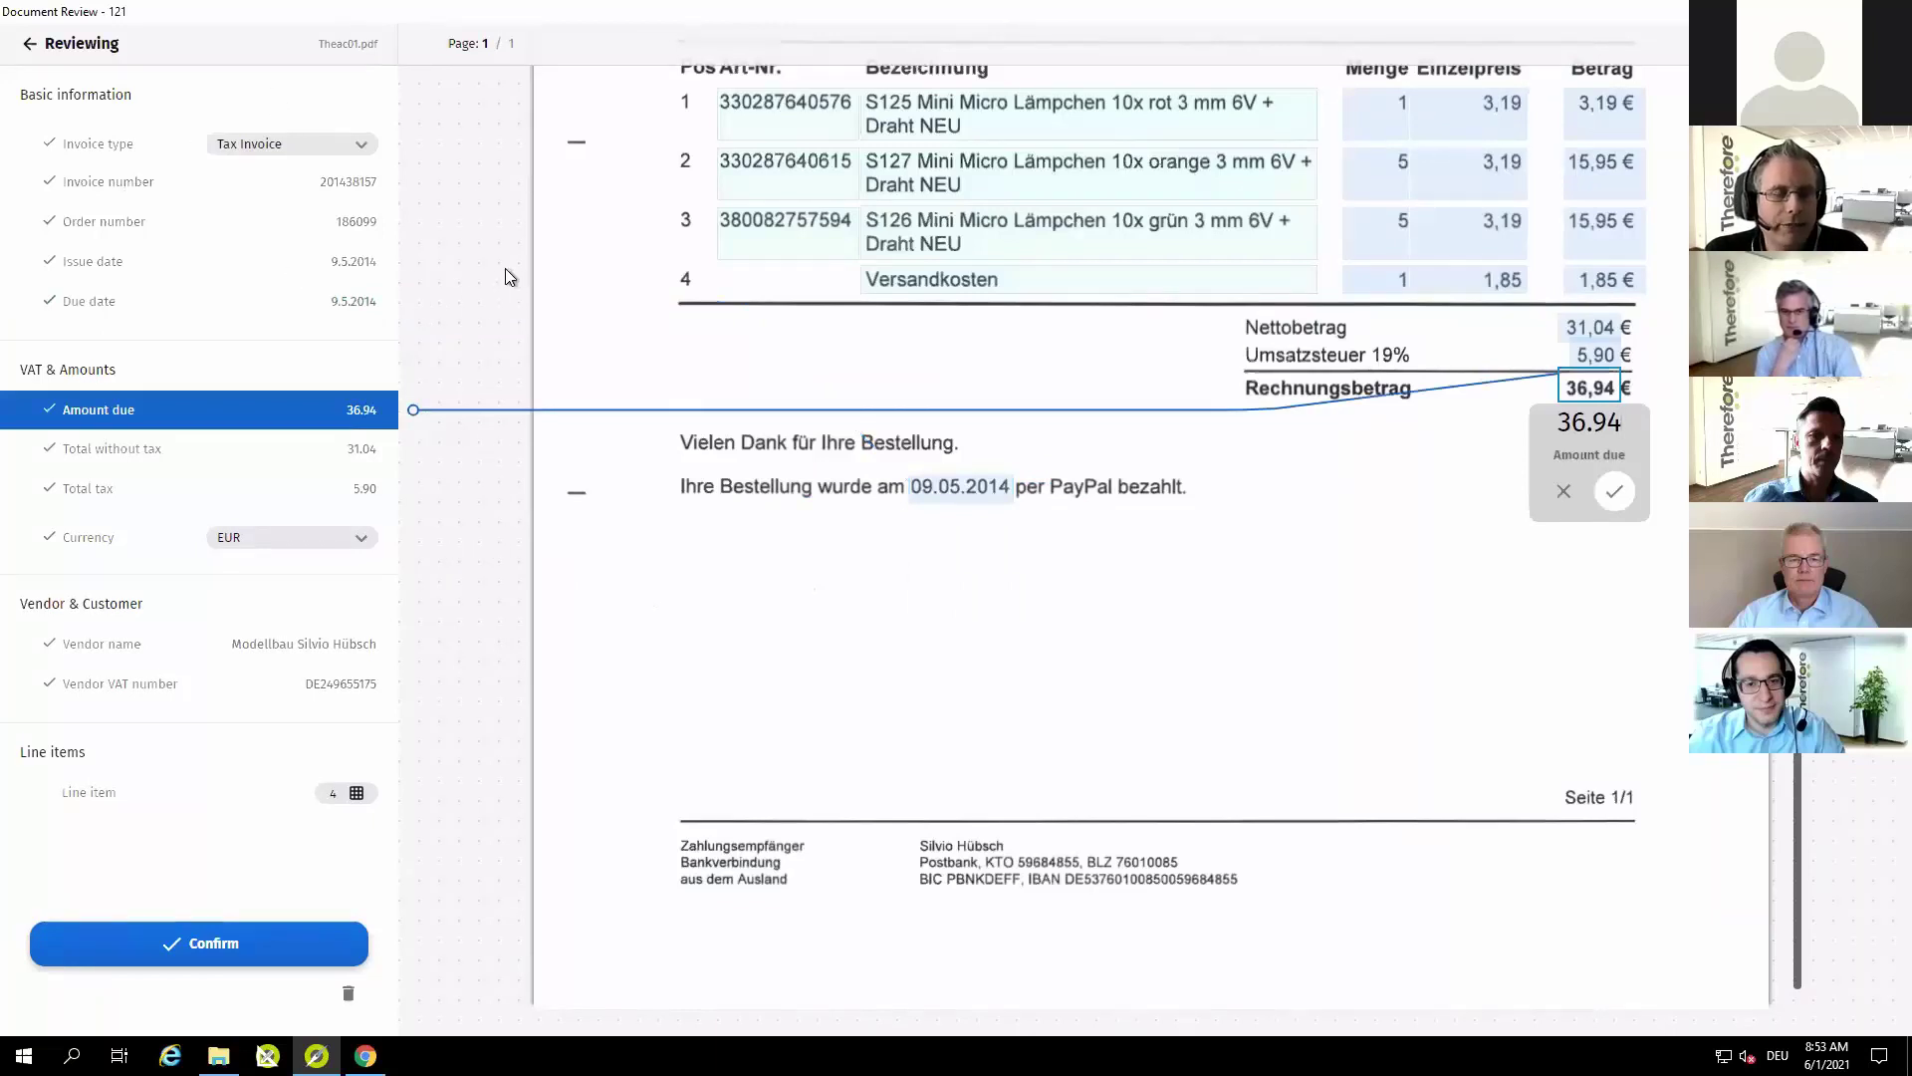
{"action": "left_click", "coordinate": [90, 803]}
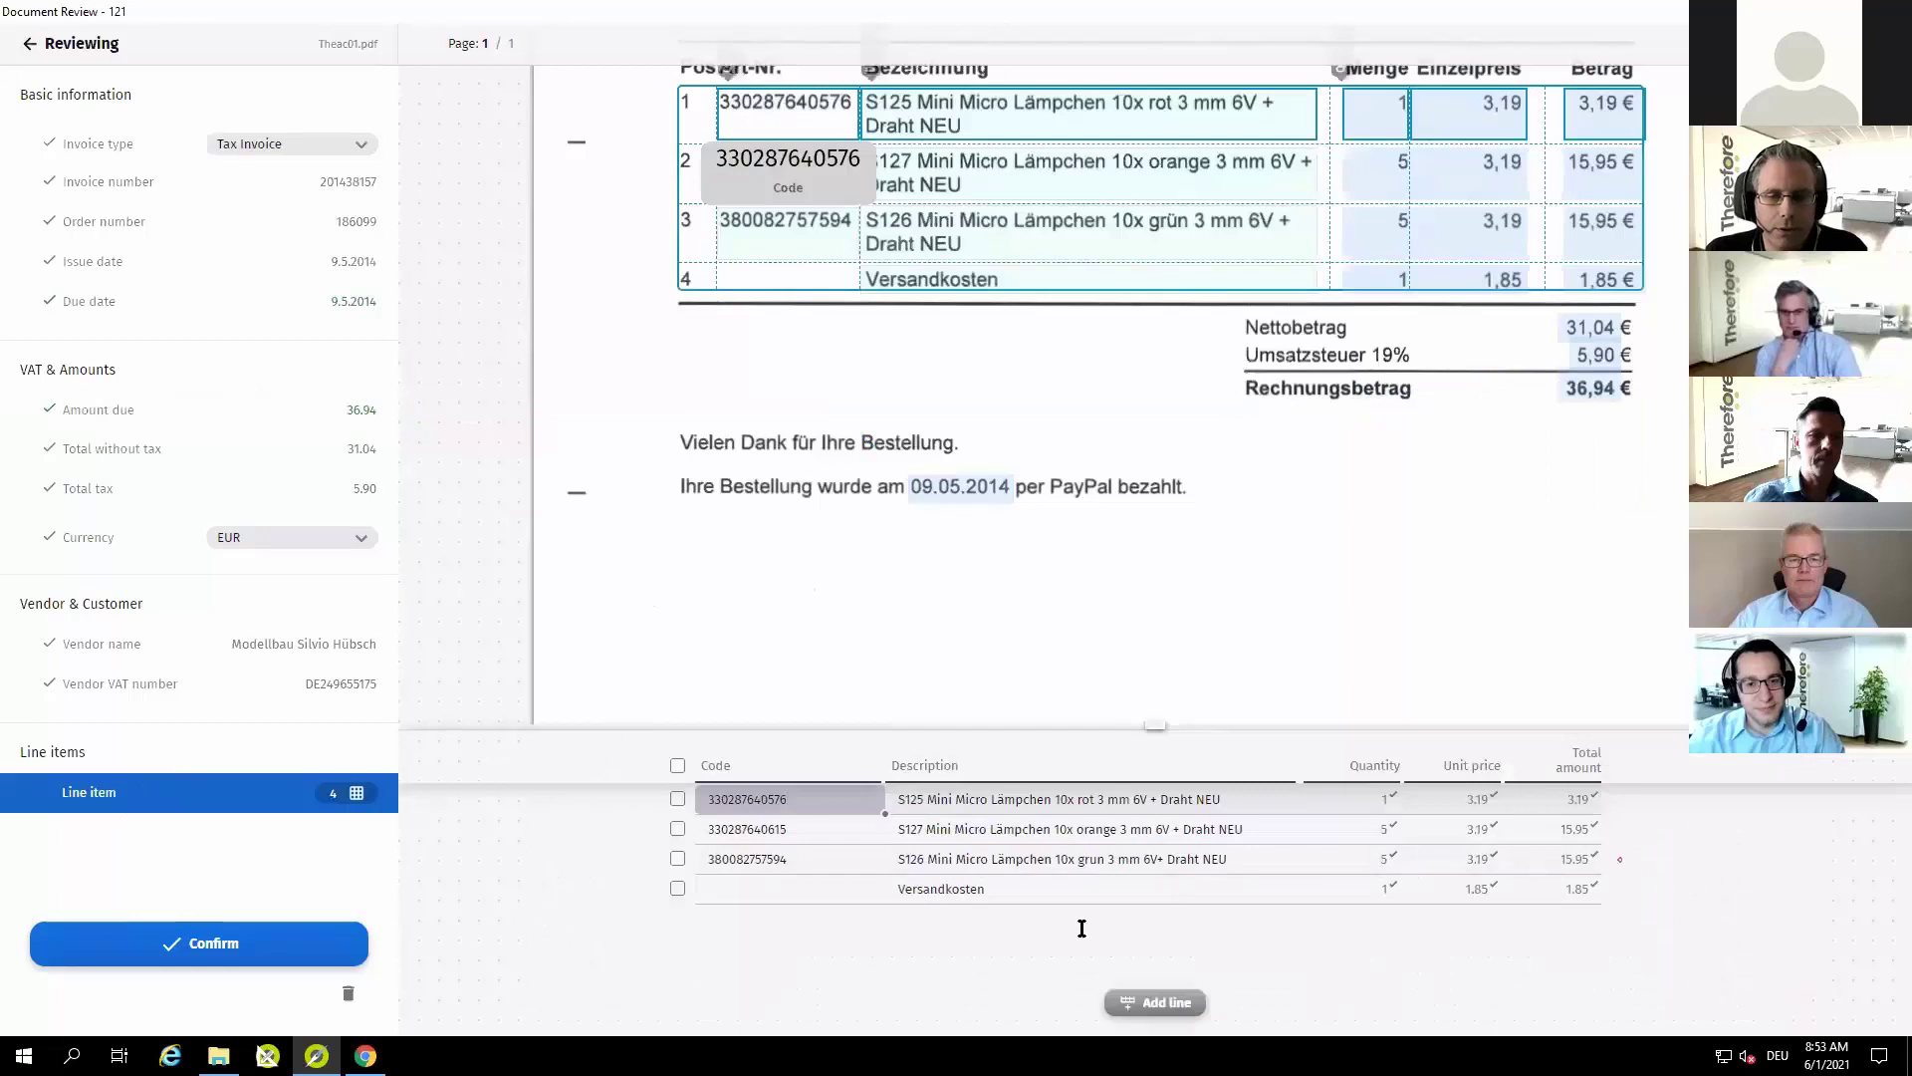
{"action": "left_click", "coordinate": [159, 956]}
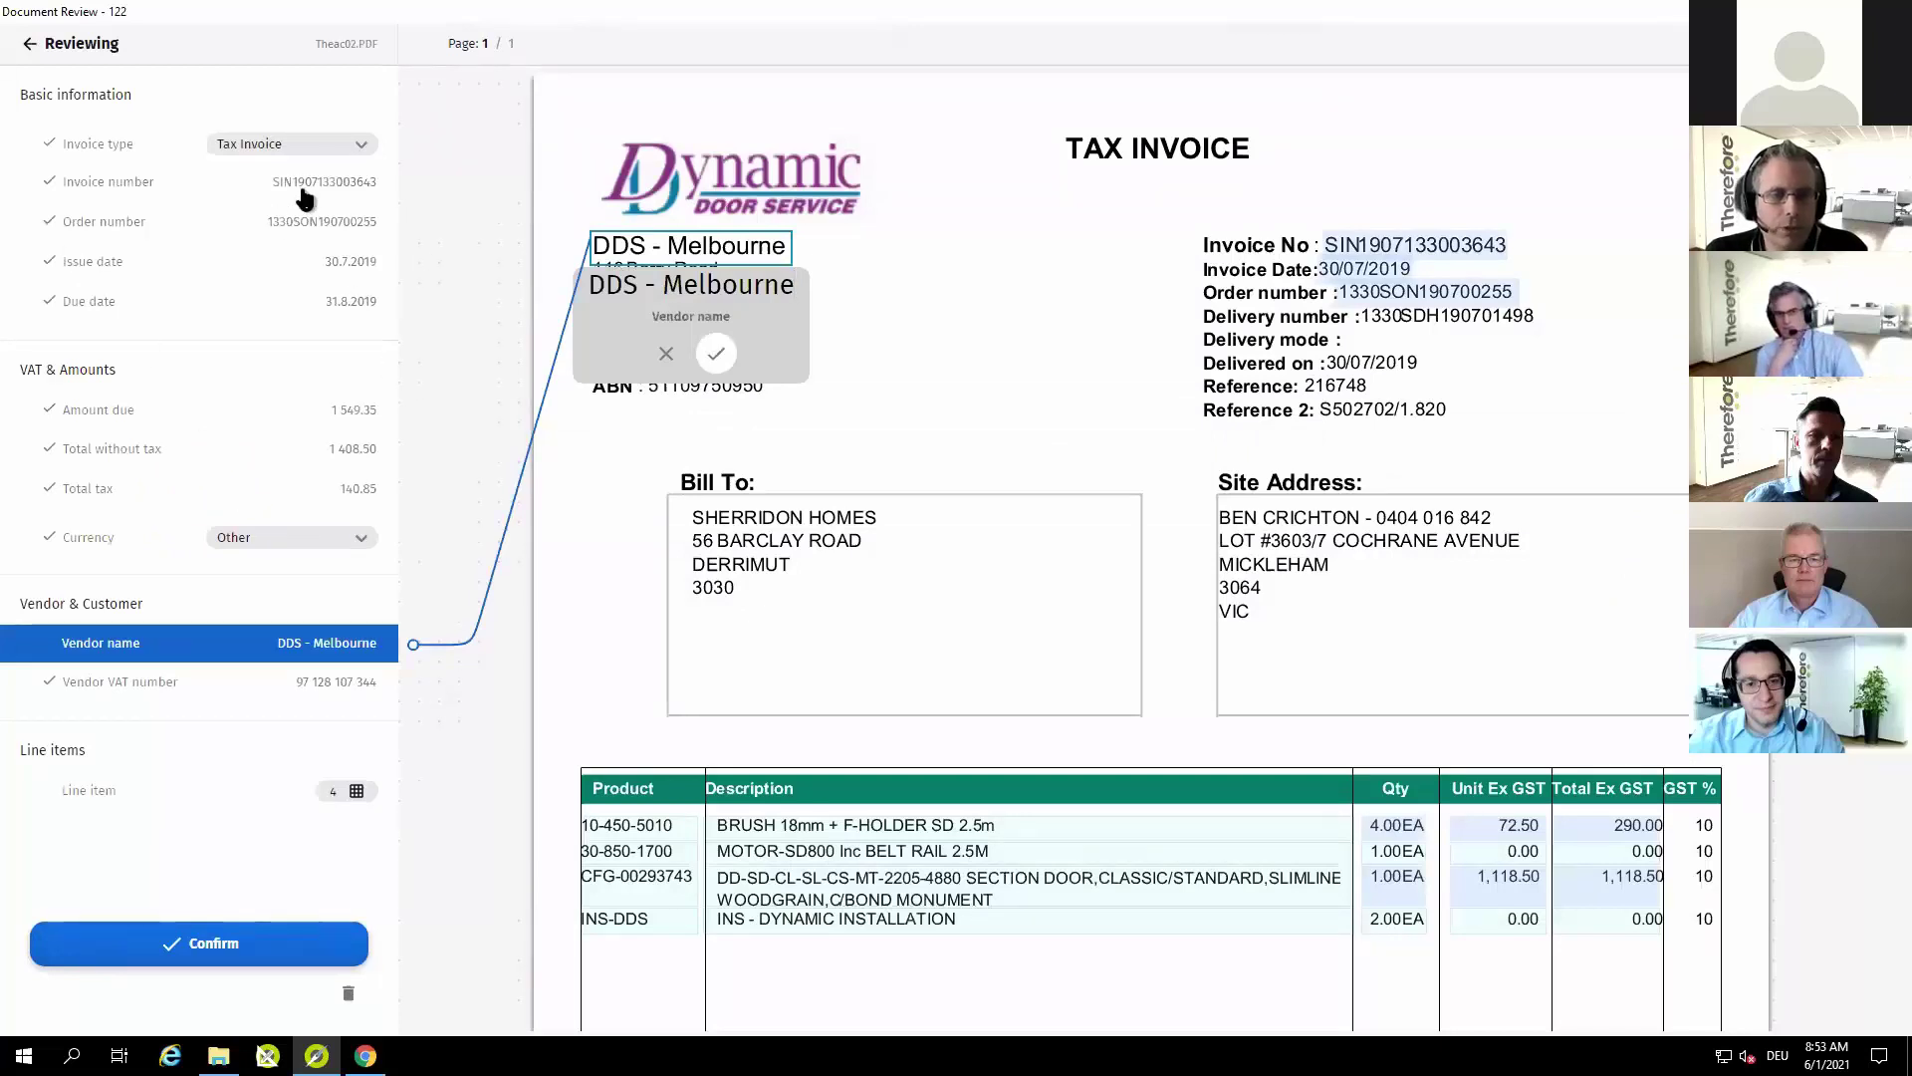
- Validate the vendor name DDS - Melbourne and the vendor VAT number, check the line items and confirm the invoice
{"action": "left_click", "coordinate": [717, 353]}
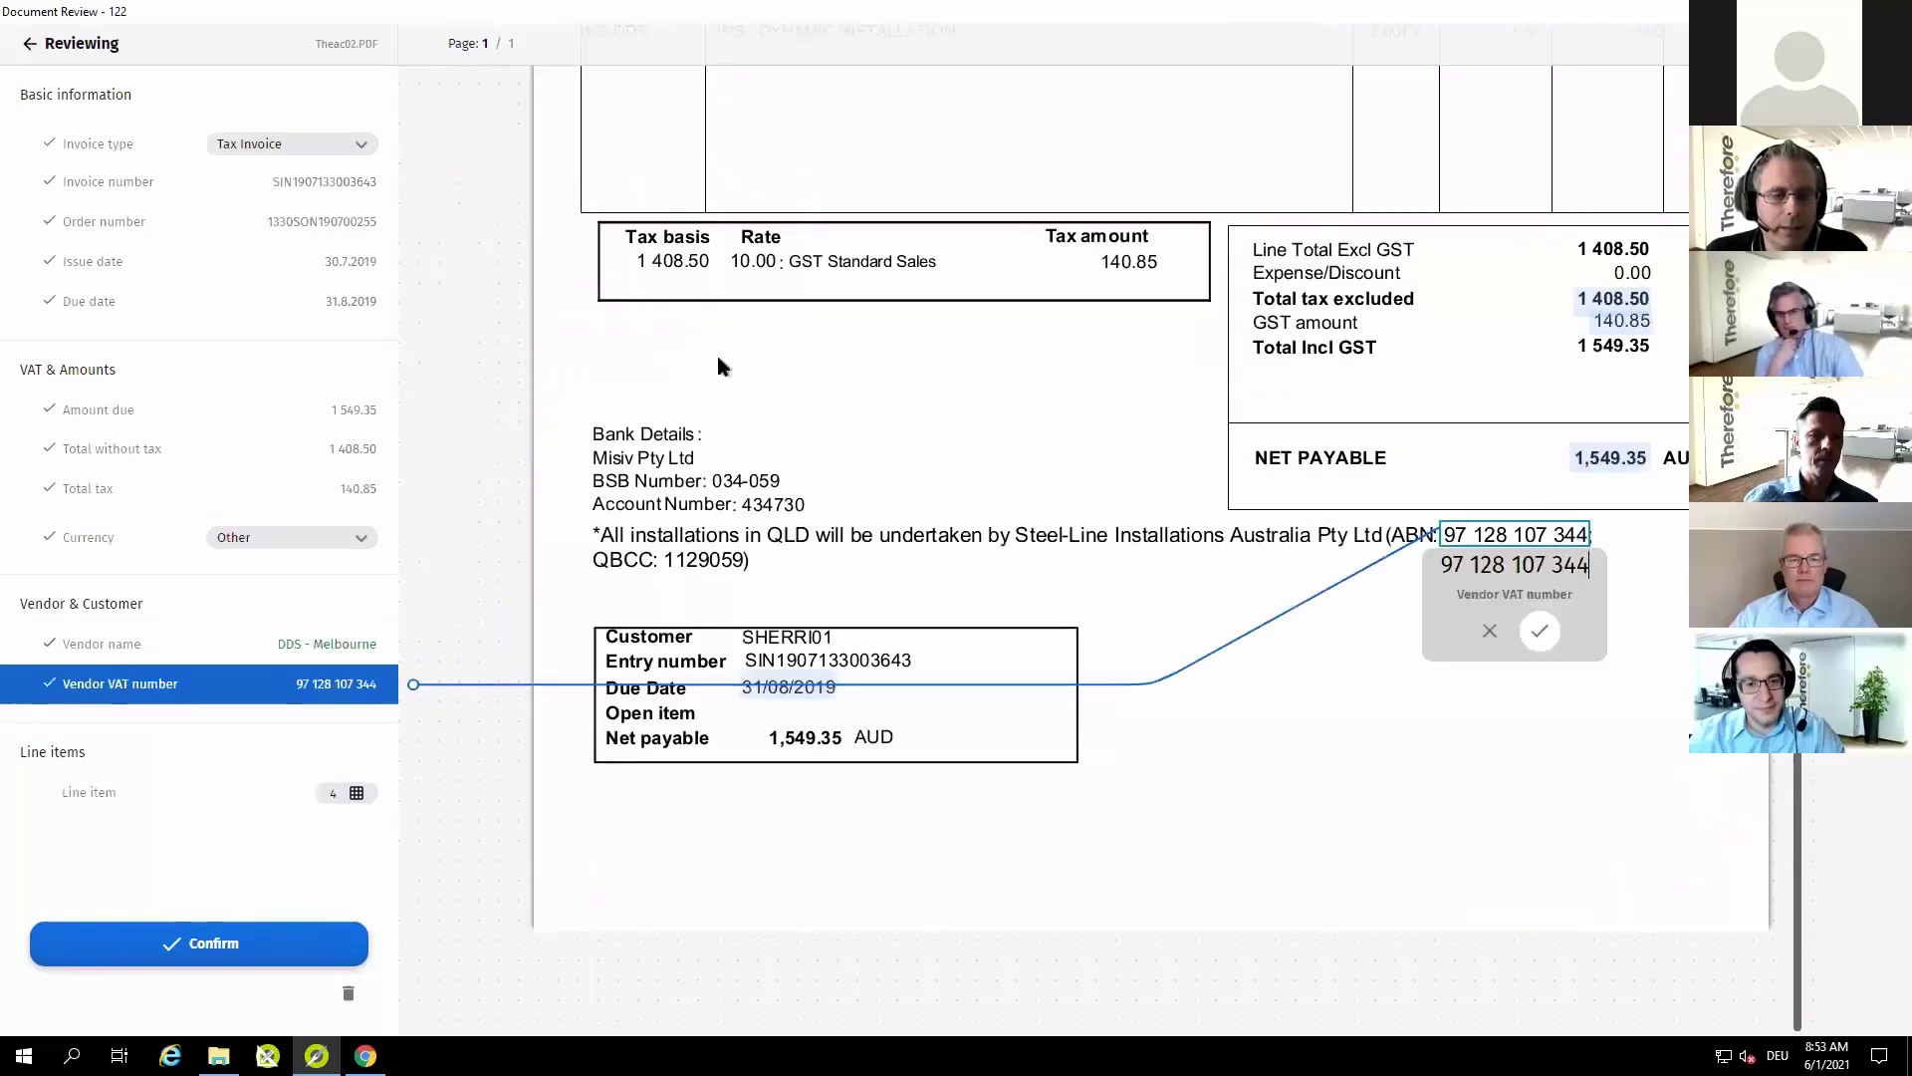
{"action": "left_click", "coordinate": [87, 793]}
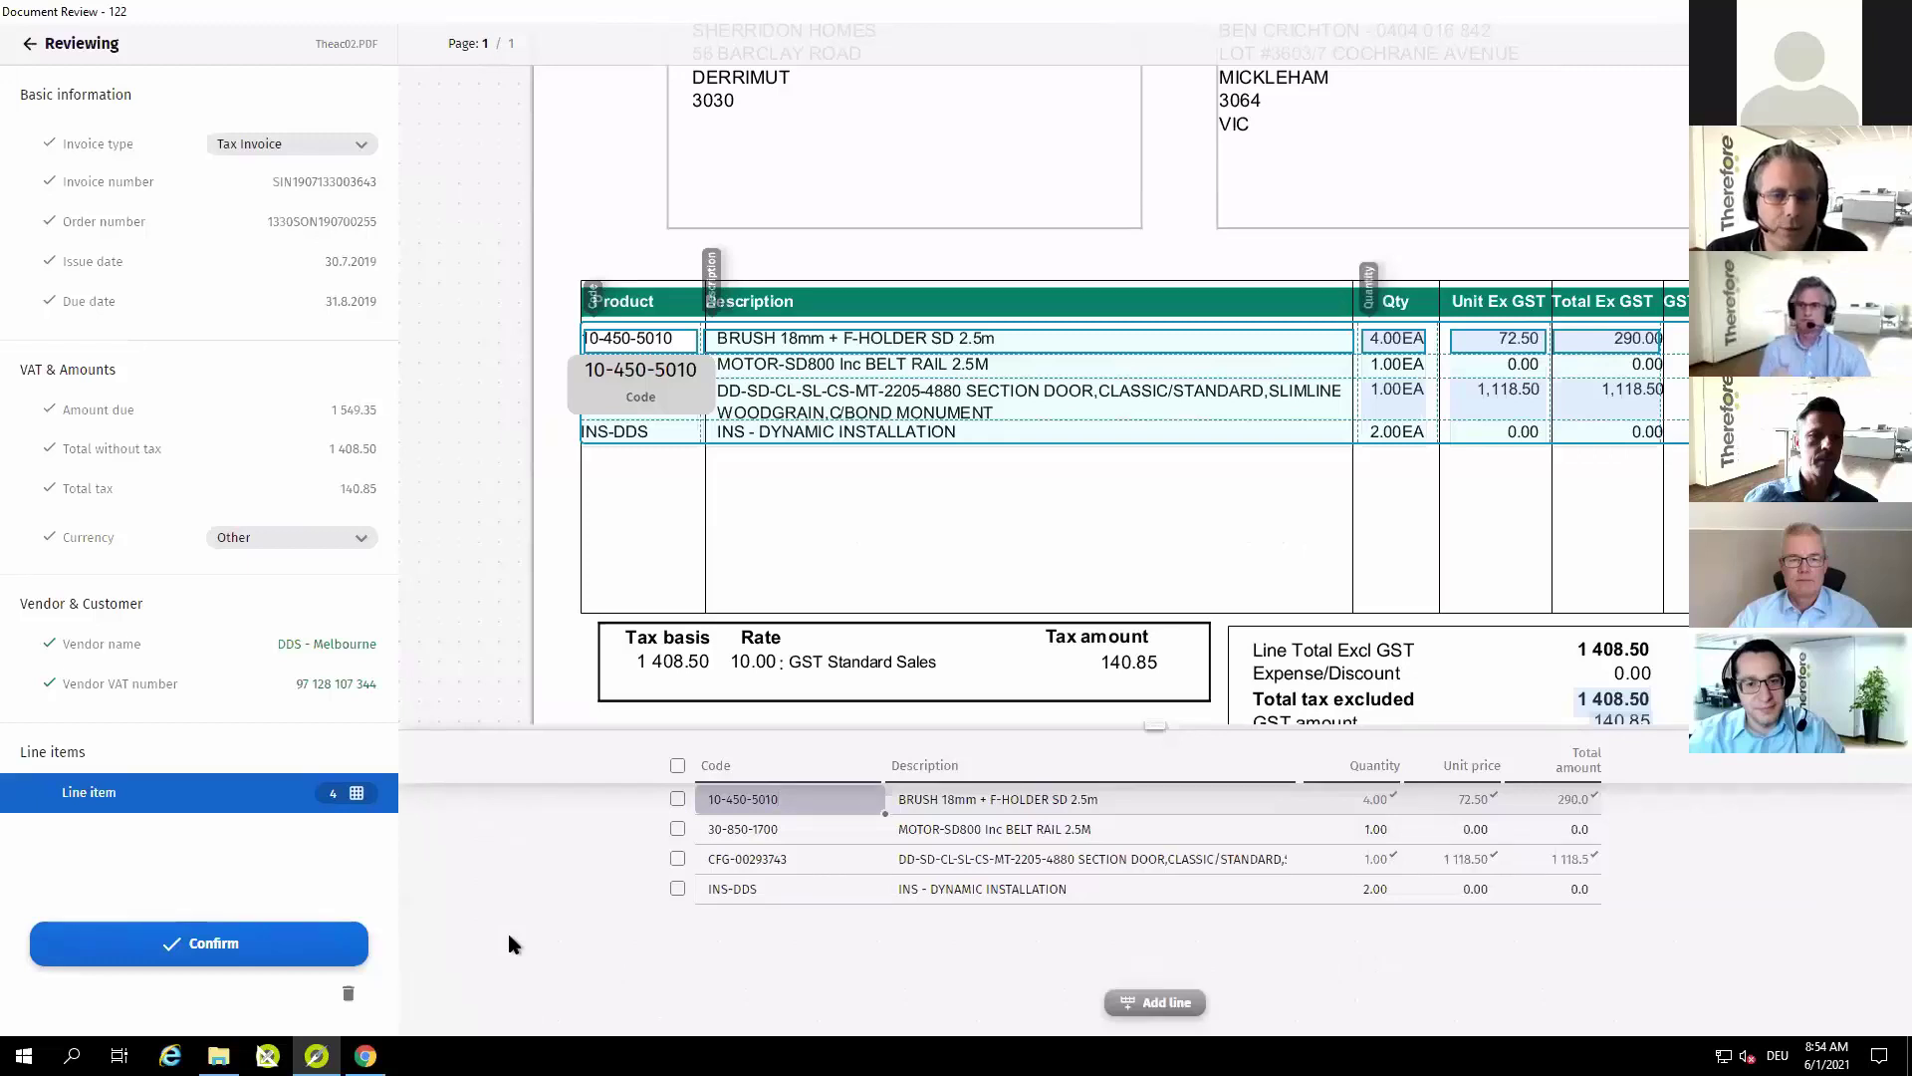
{"action": "left_click", "coordinate": [217, 949]}
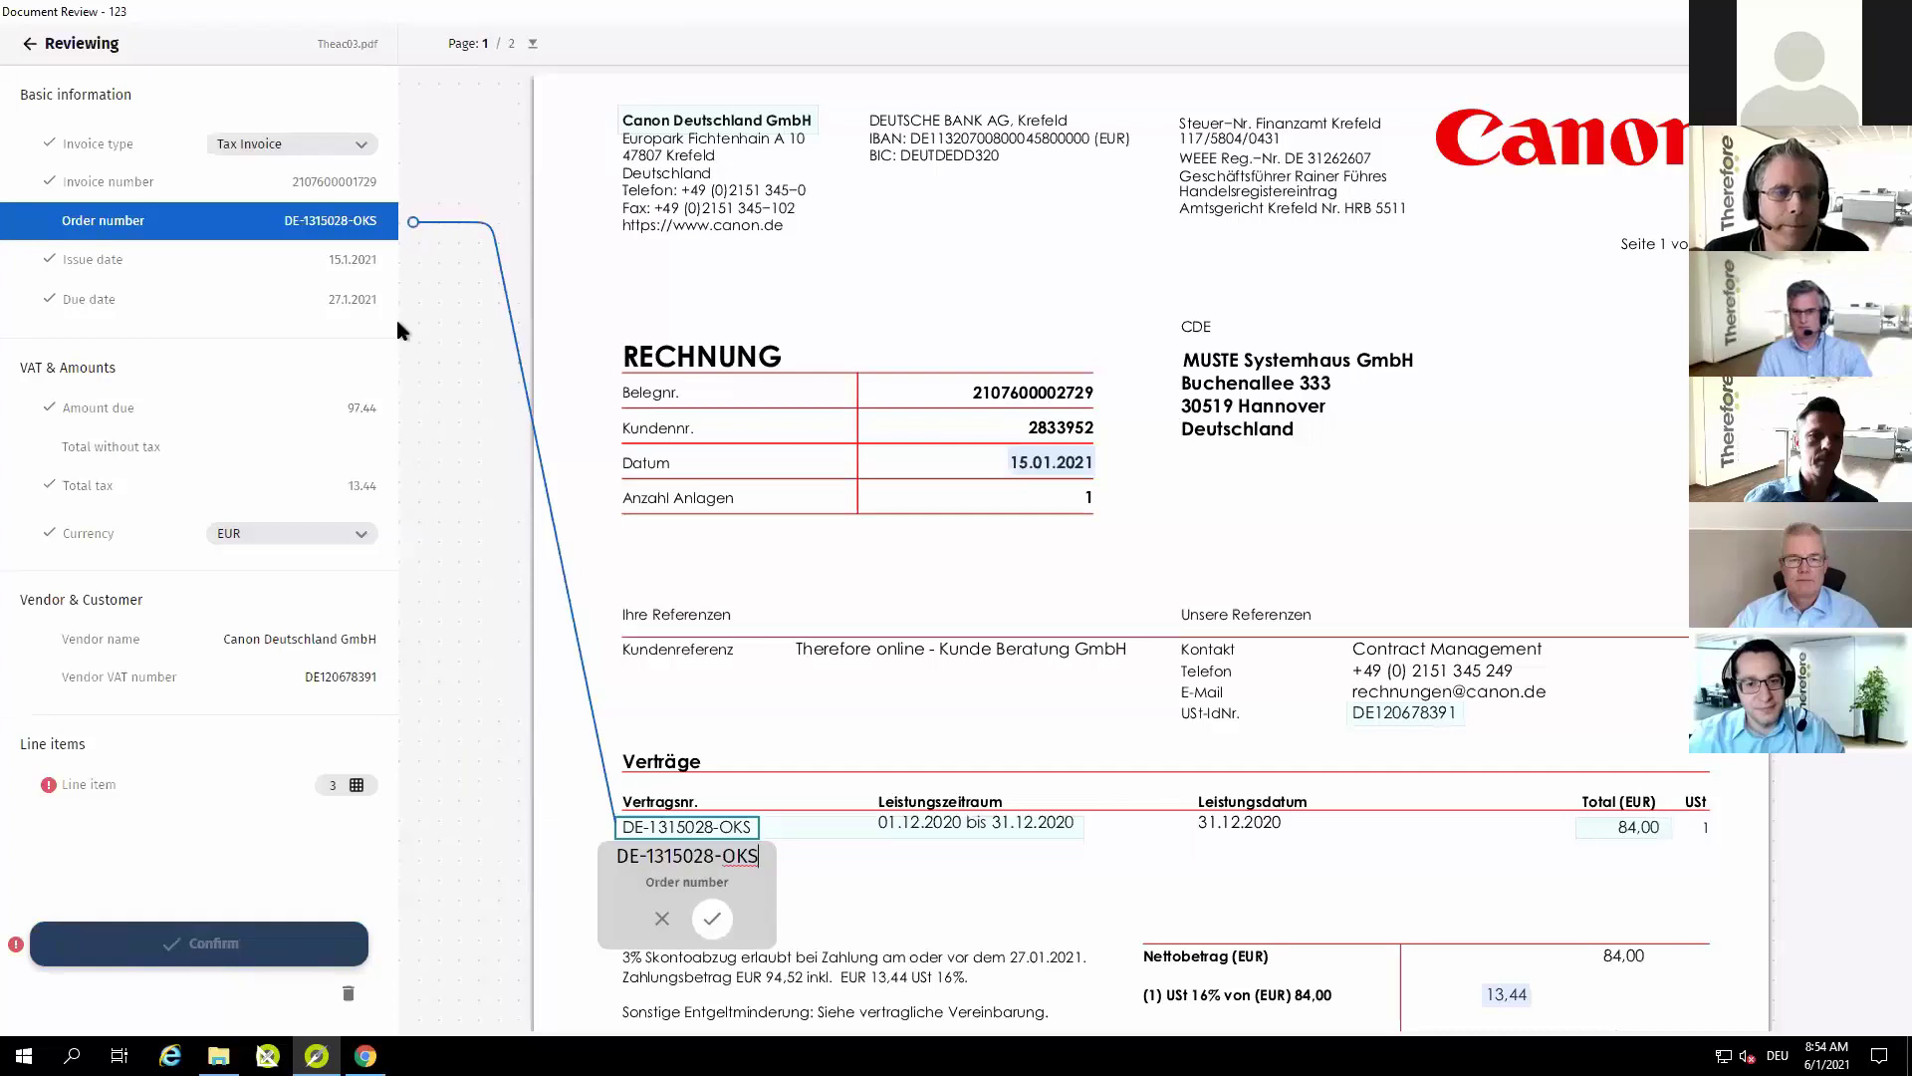
- Validate the order number on the Canon invoice and capture 84.00 from the Nettobetrag row as the total without tax
{"action": "left_click", "coordinate": [711, 919]}
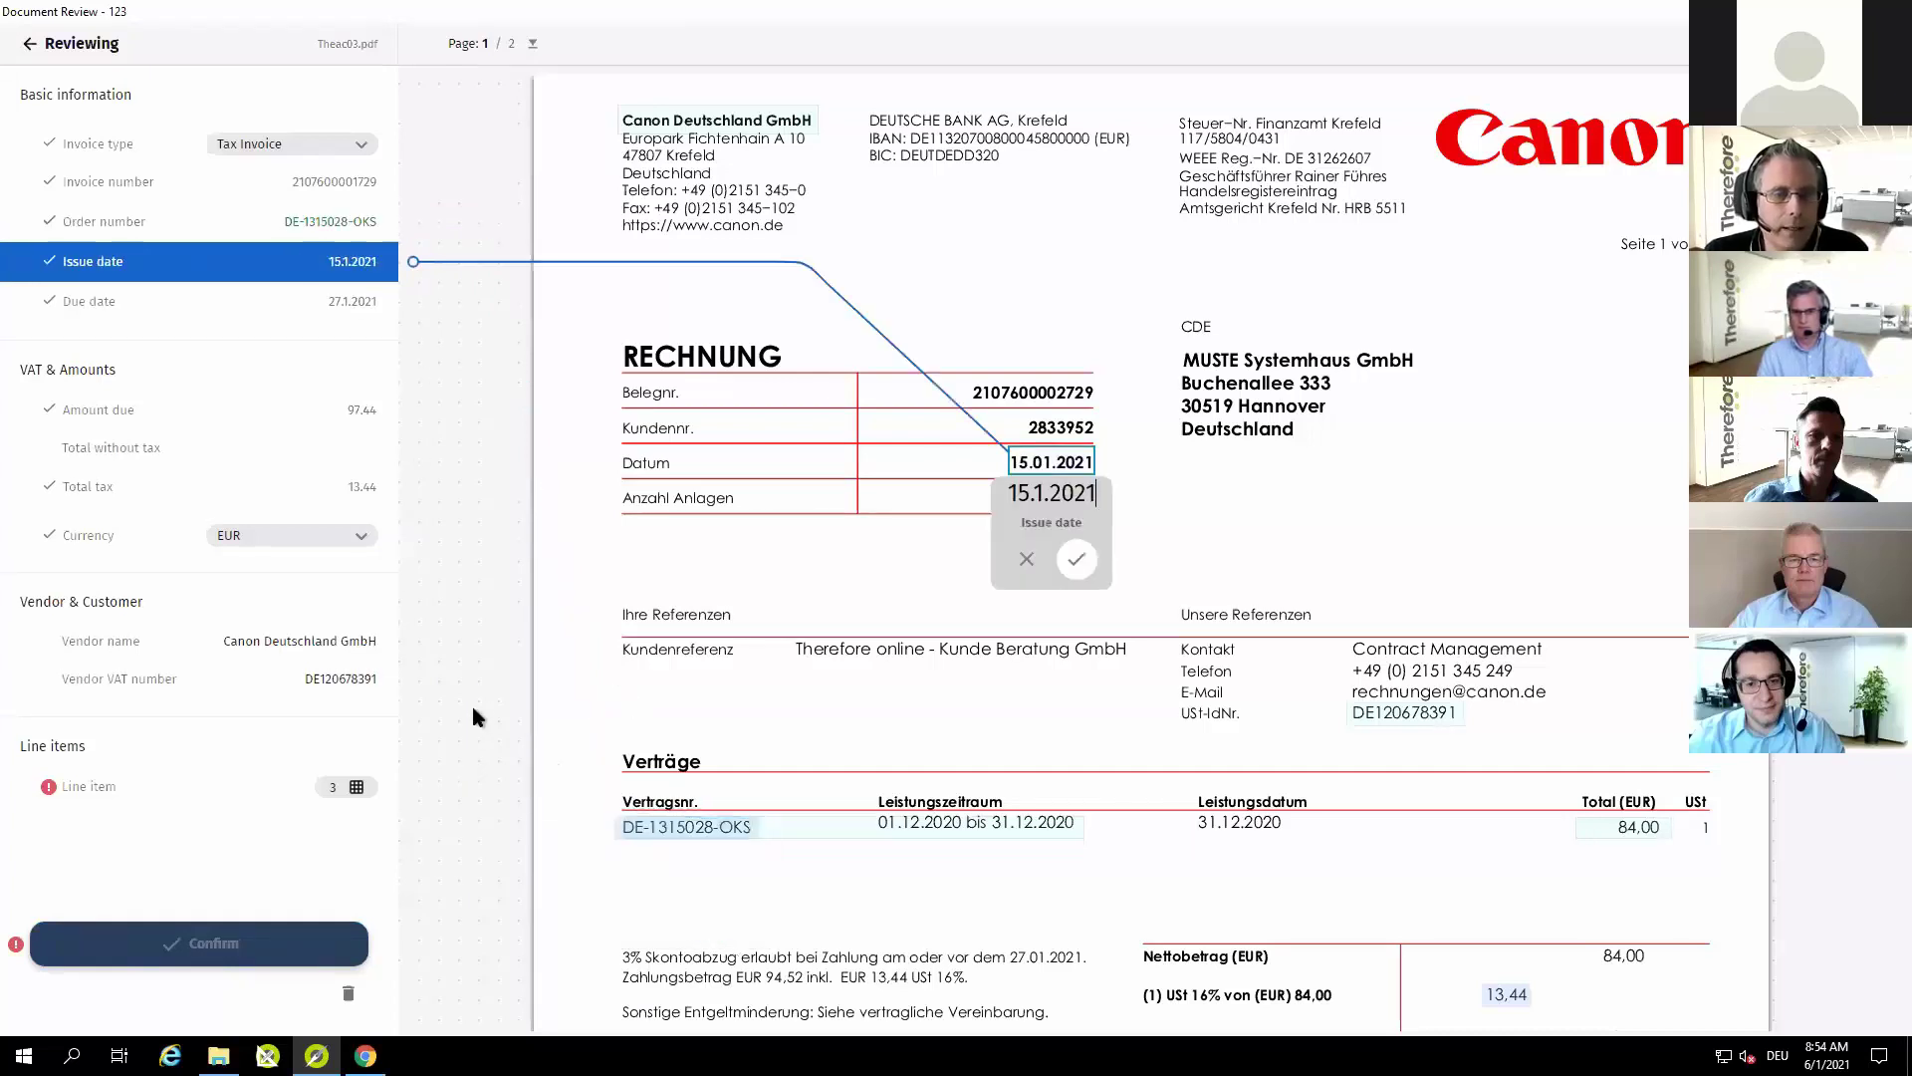
{"action": "left_click", "coordinate": [102, 456]}
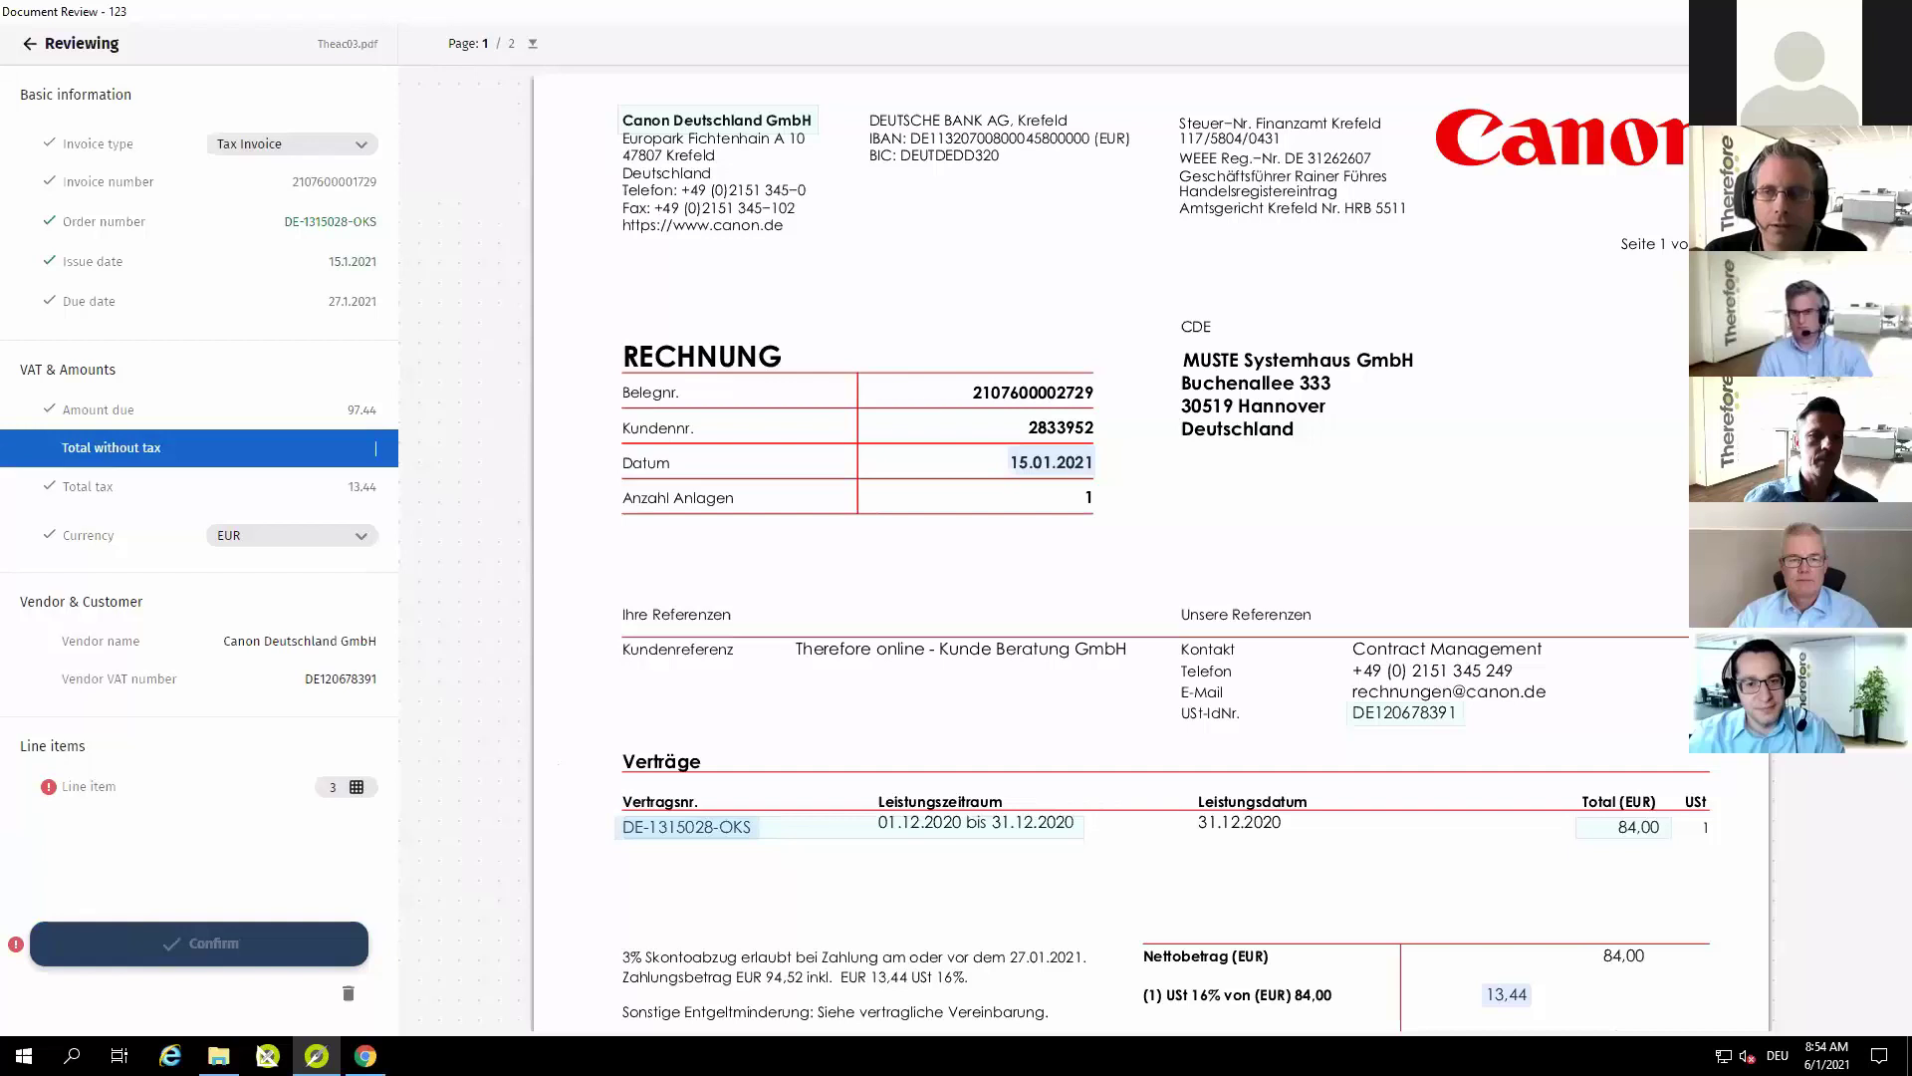
{"action": "scroll", "coordinate": [1095, 548], "scroll_direction": "down", "scroll_amount": 3}
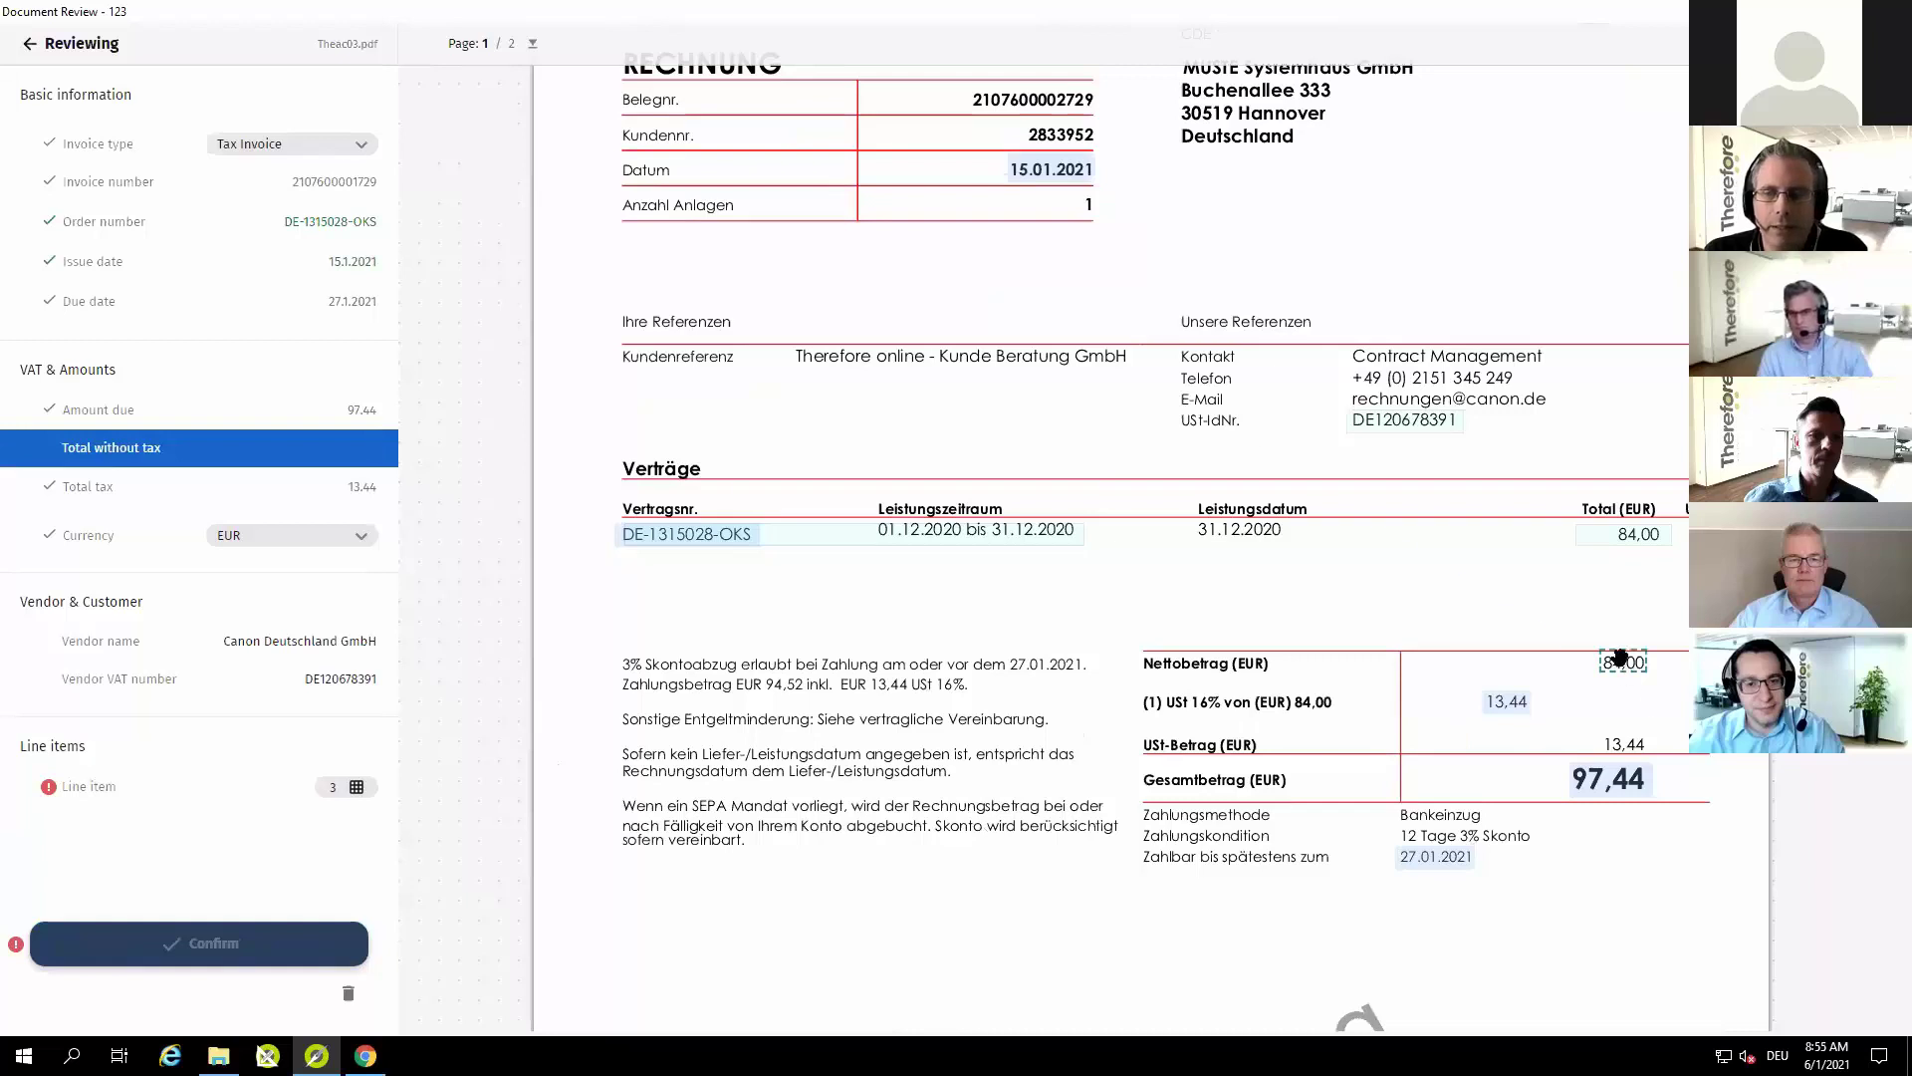
{"action": "left_click", "coordinate": [1618, 661]}
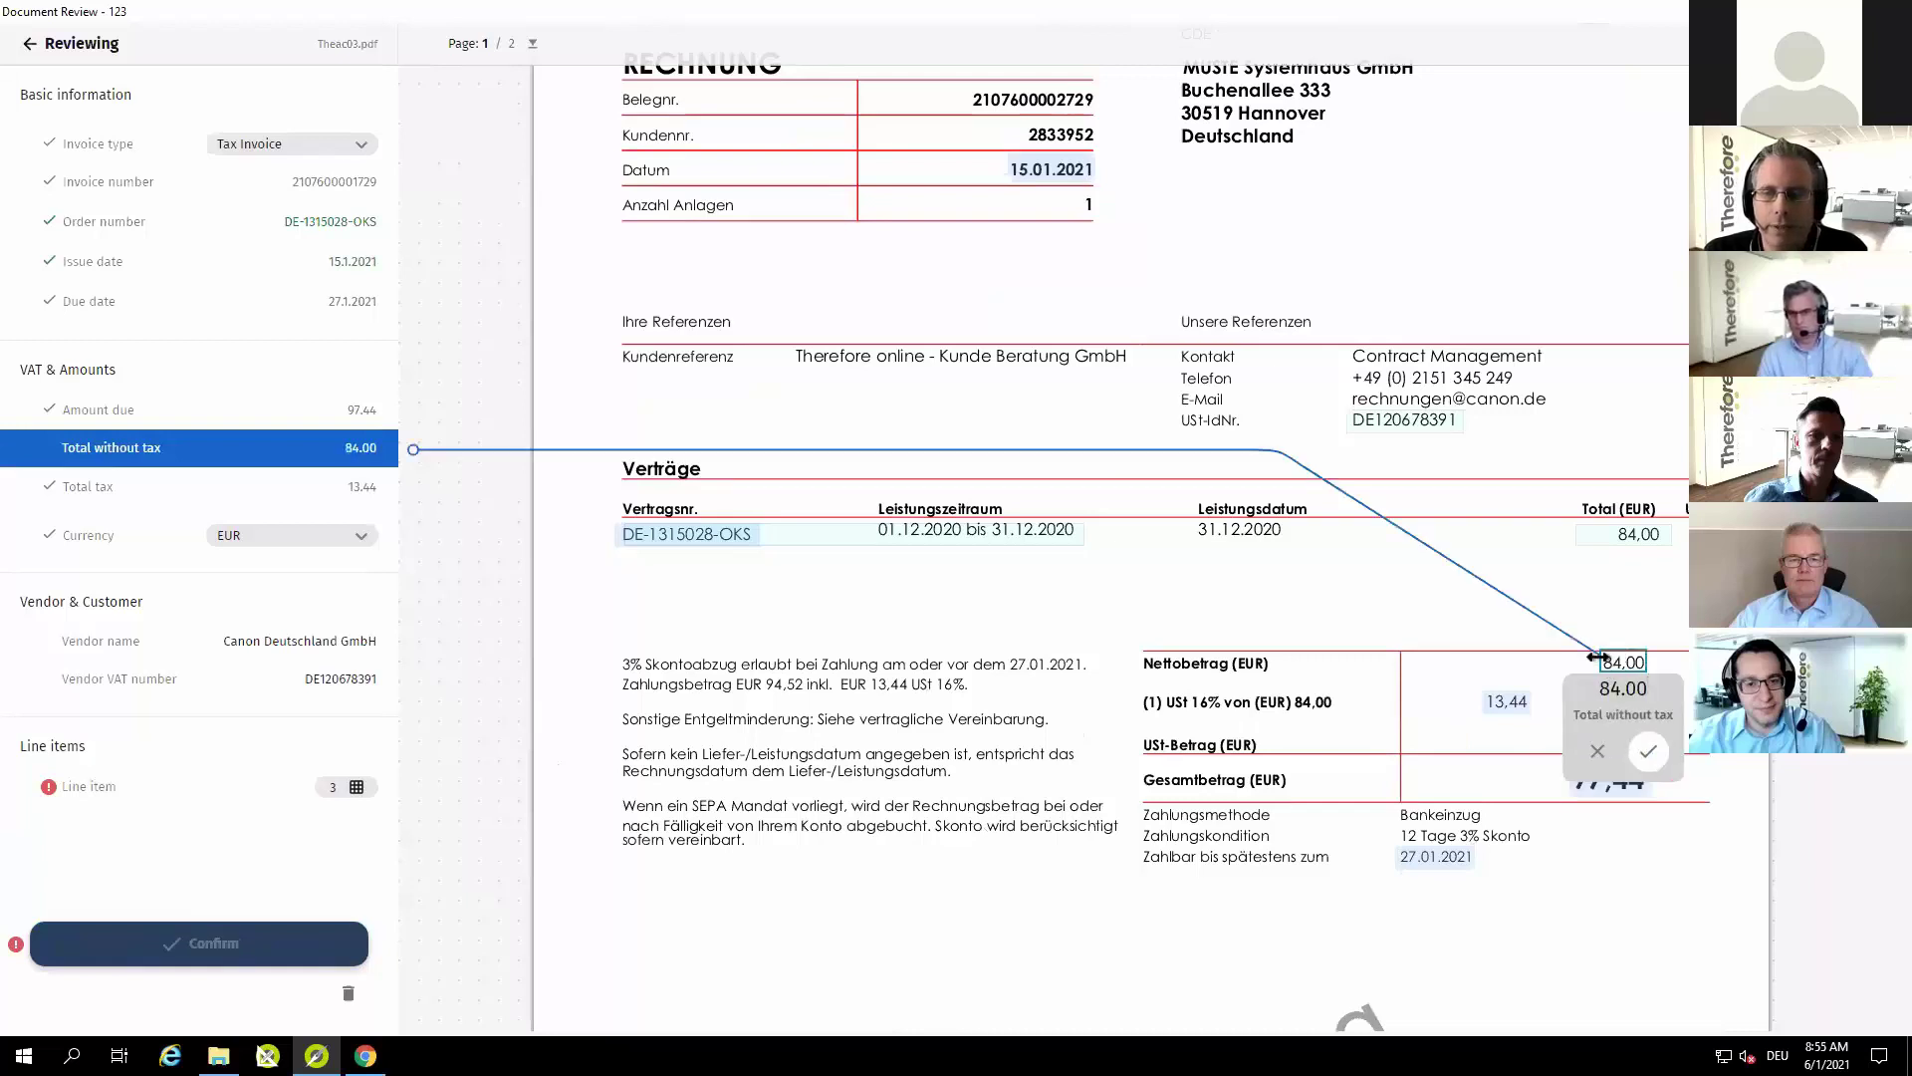
{"action": "left_click", "coordinate": [1649, 751]}
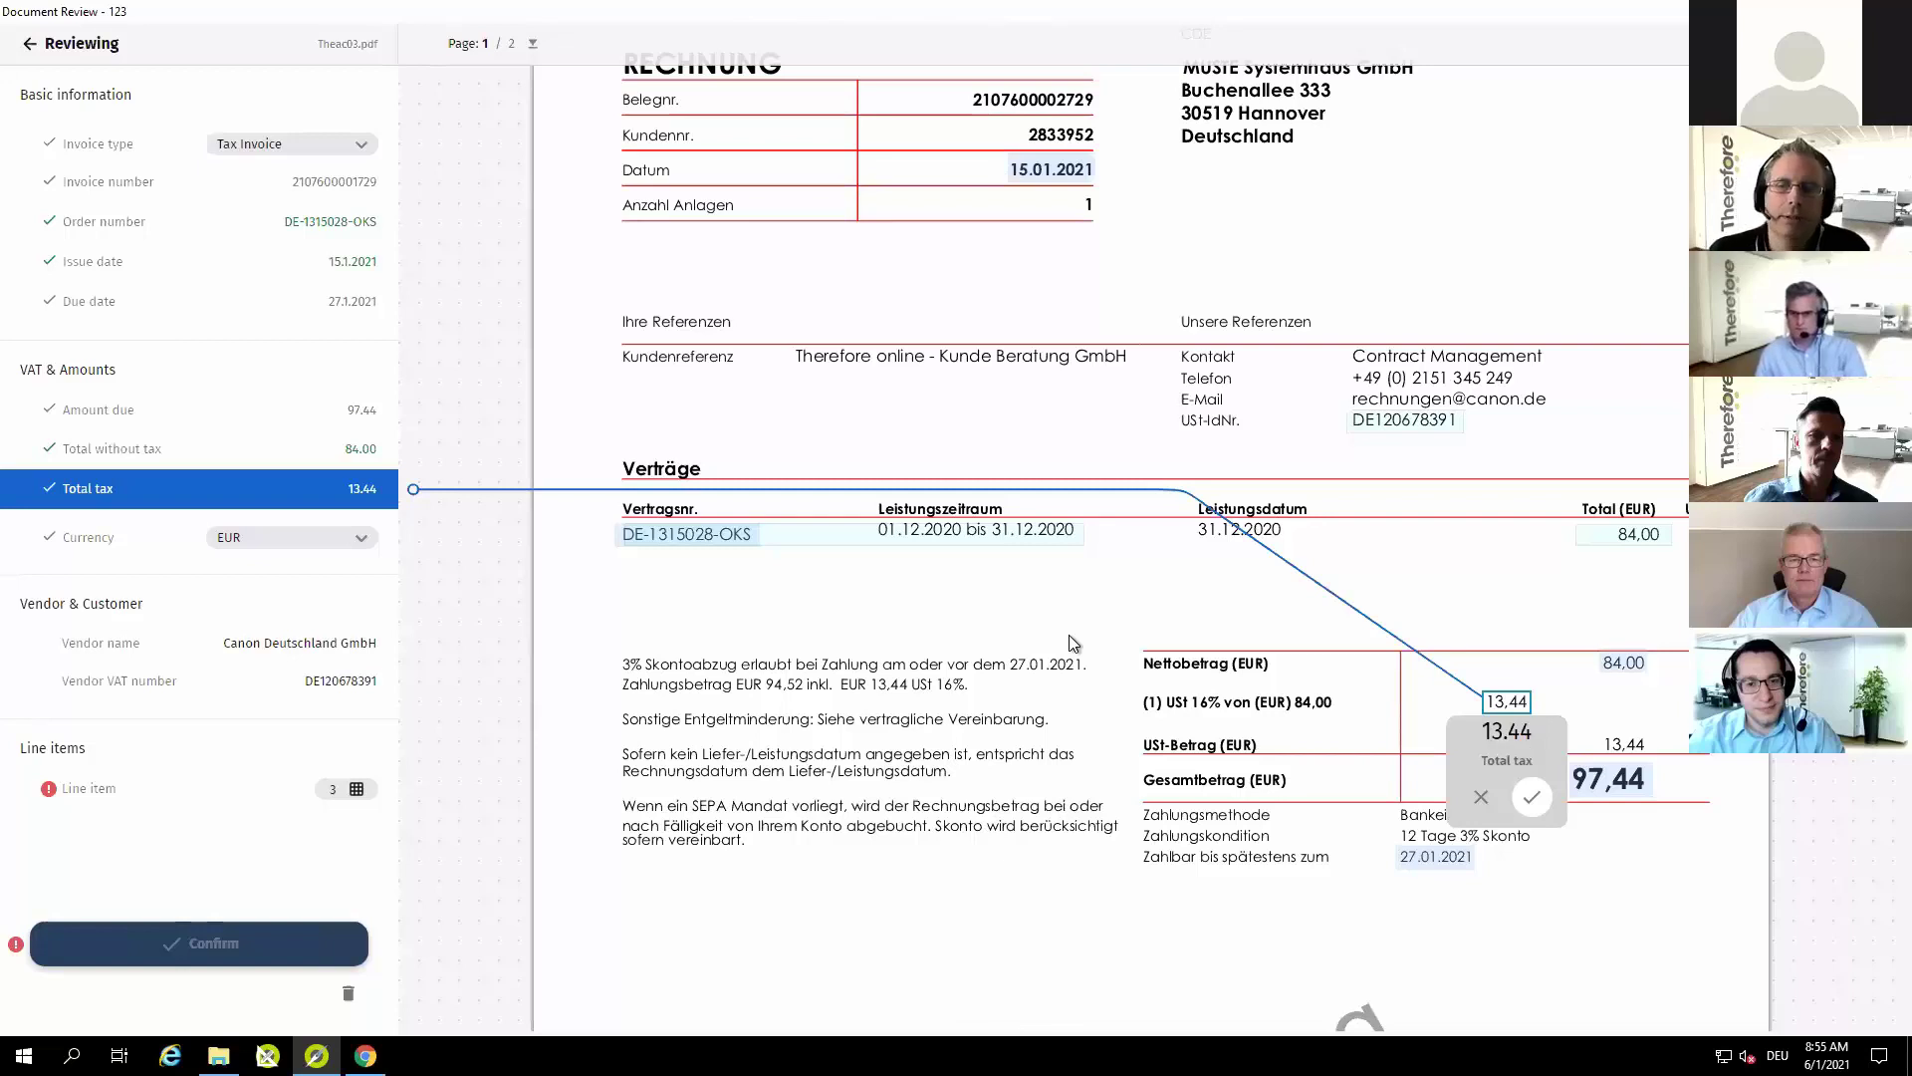
- Edit the line item grid on page 2 and add a column divider between Anzahl and Einzelpreis
{"action": "left_click", "coordinate": [90, 792]}
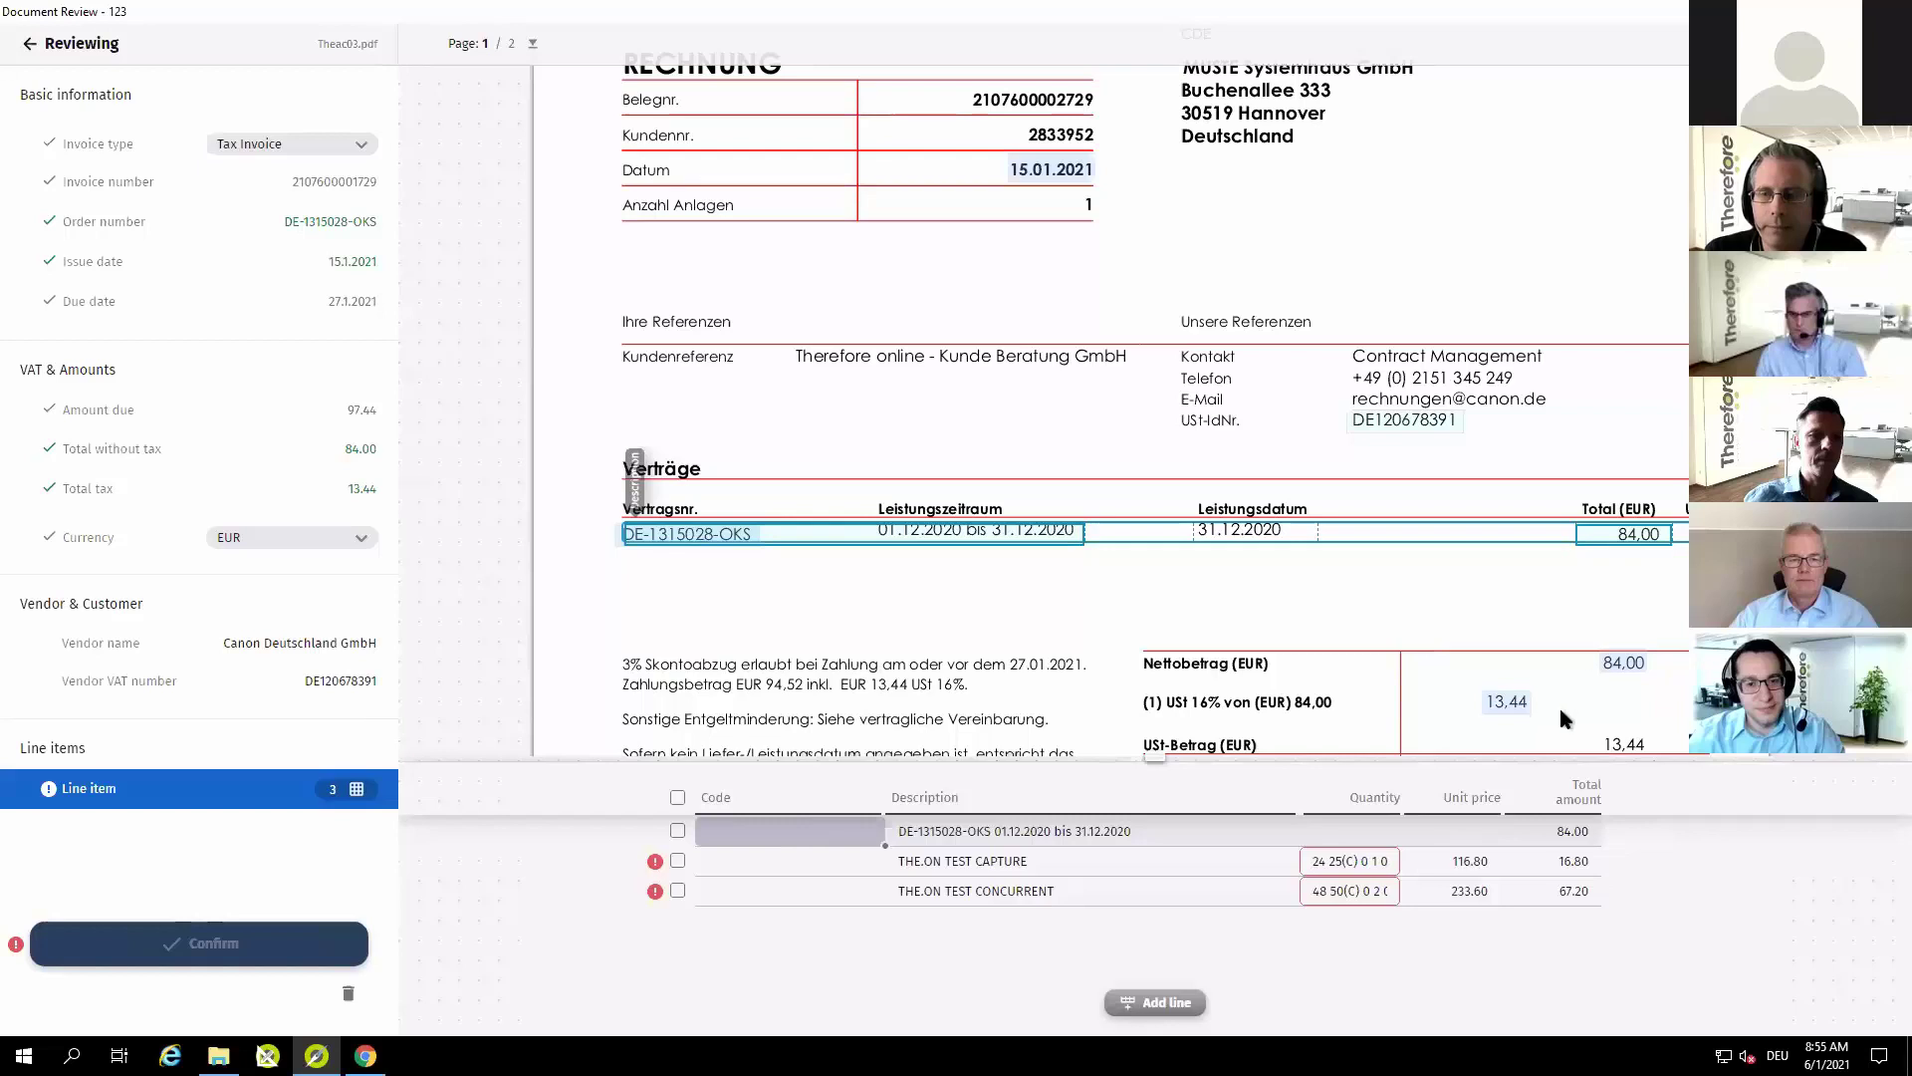
{"action": "left_click", "coordinate": [1620, 833]}
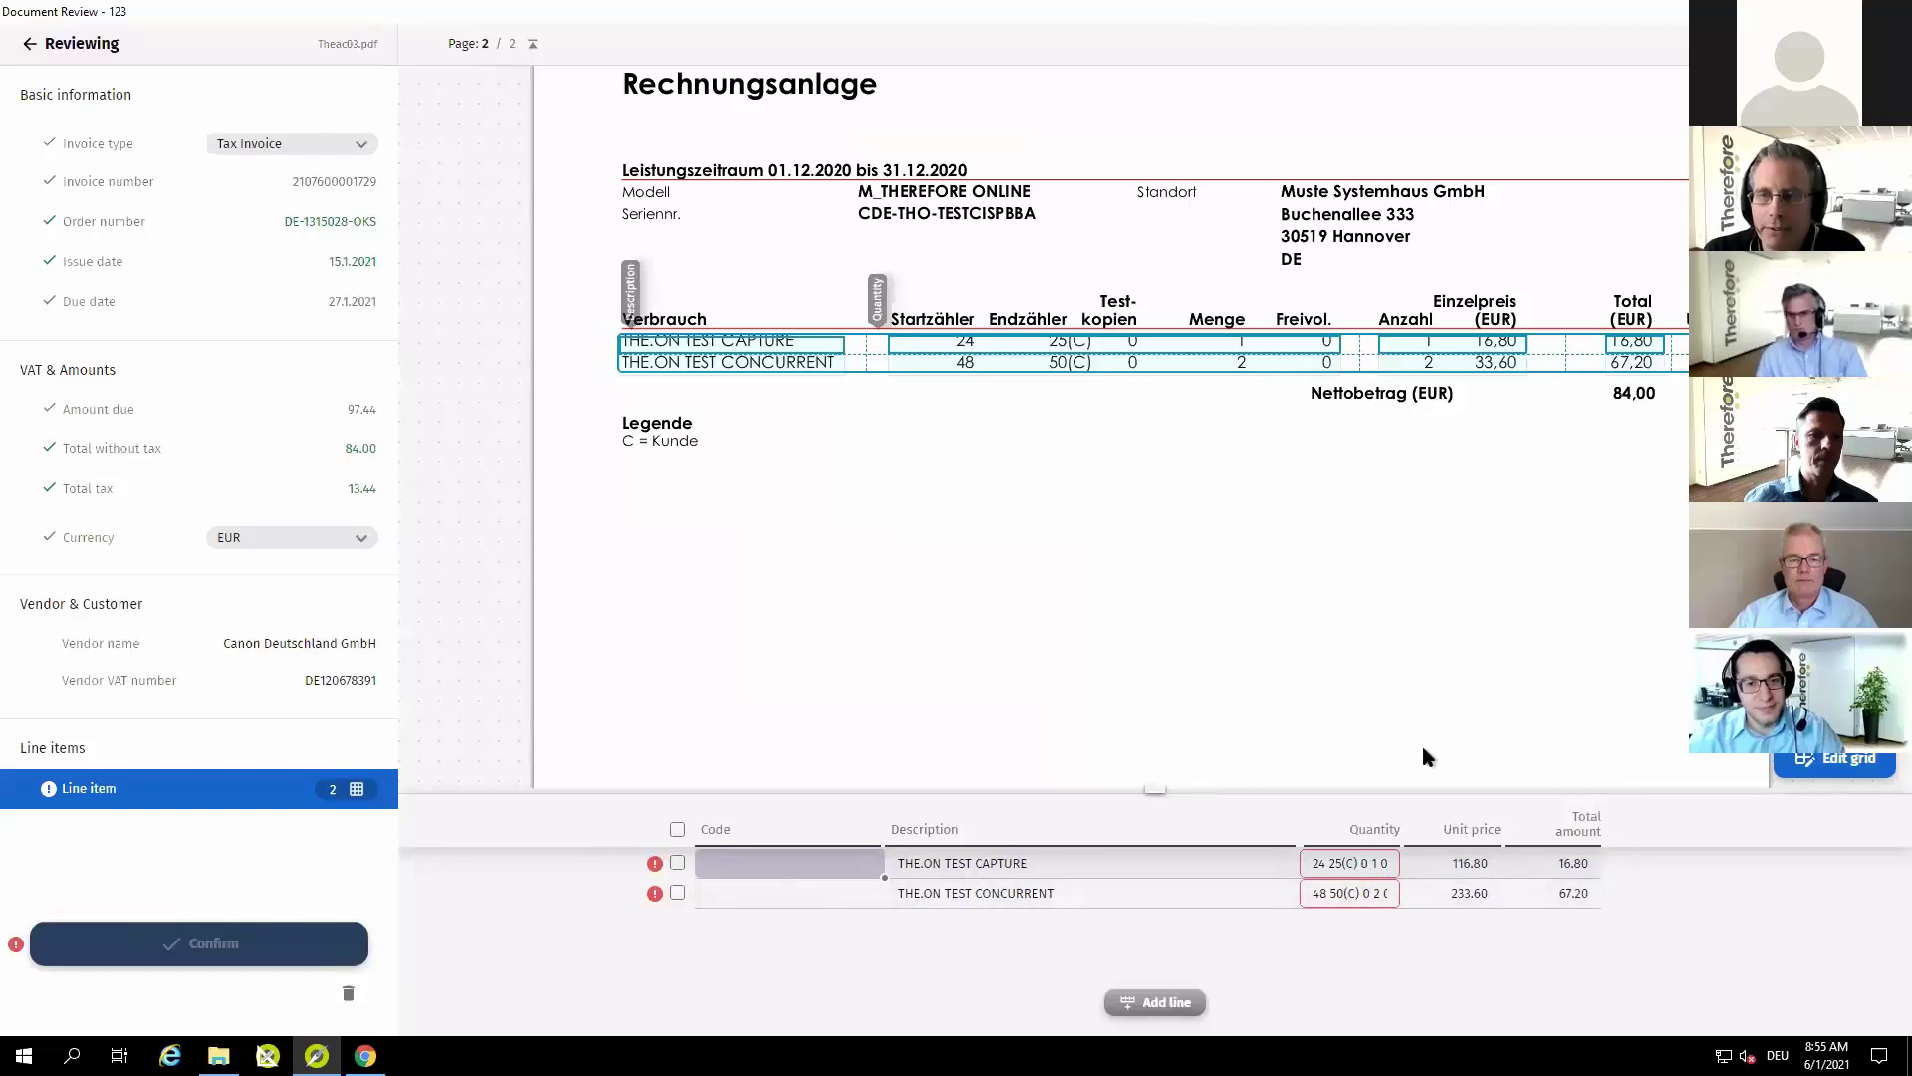
{"action": "left_click", "coordinate": [1835, 762]}
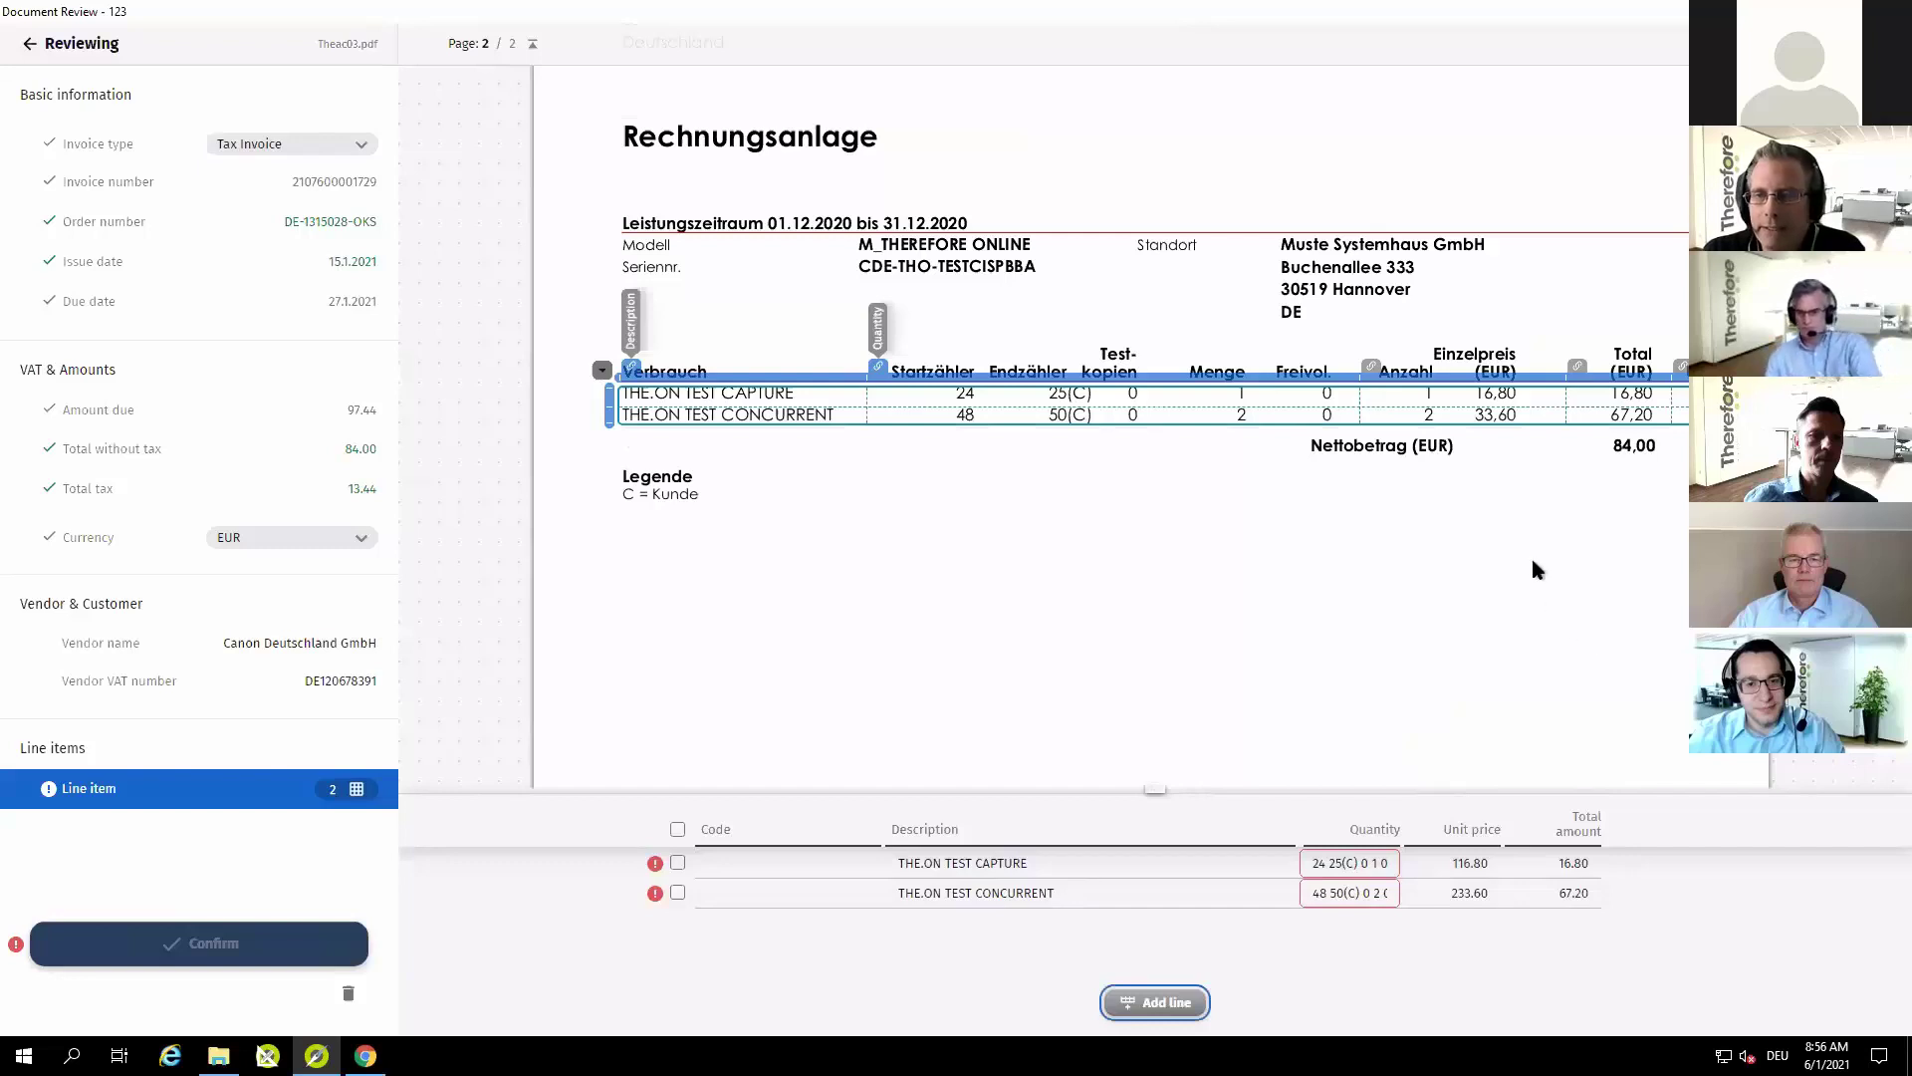
{"action": "left_click", "coordinate": [1459, 378]}
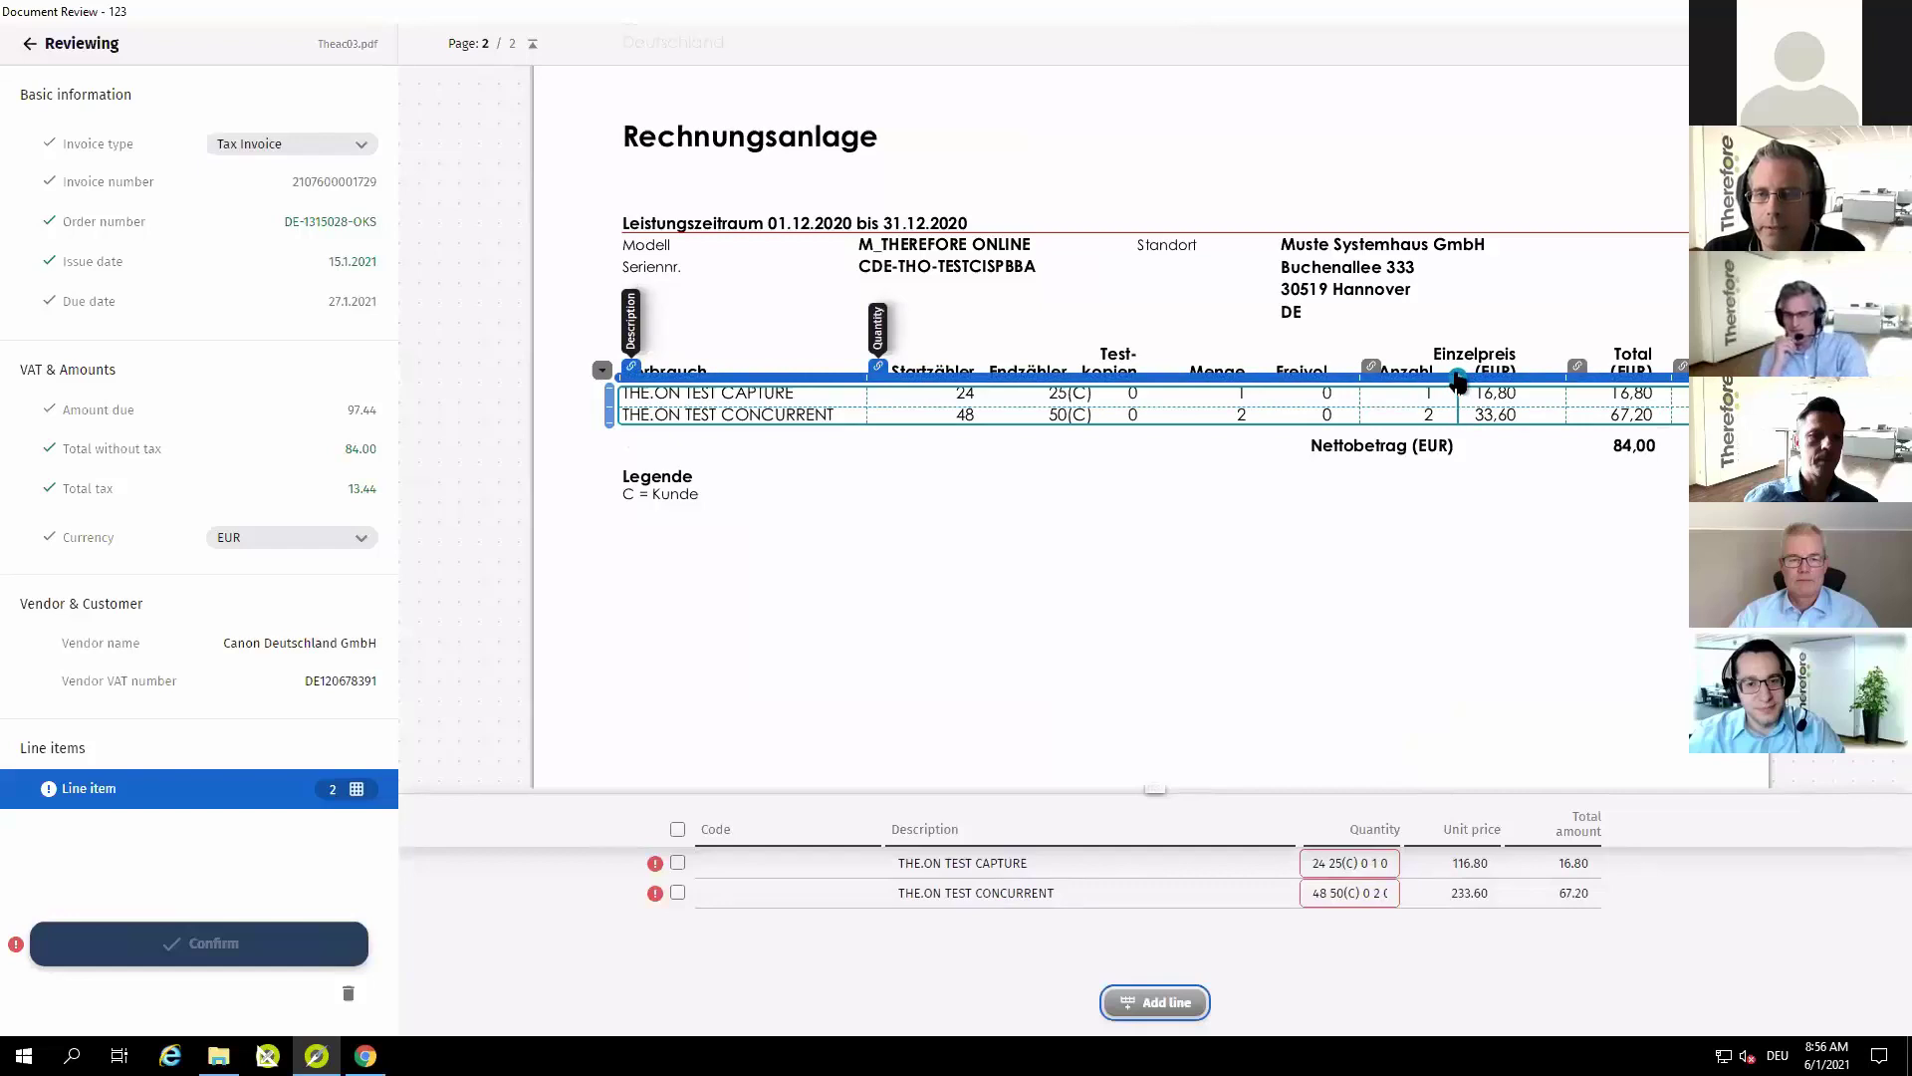
{"action": "left_click", "coordinate": [1457, 381]}
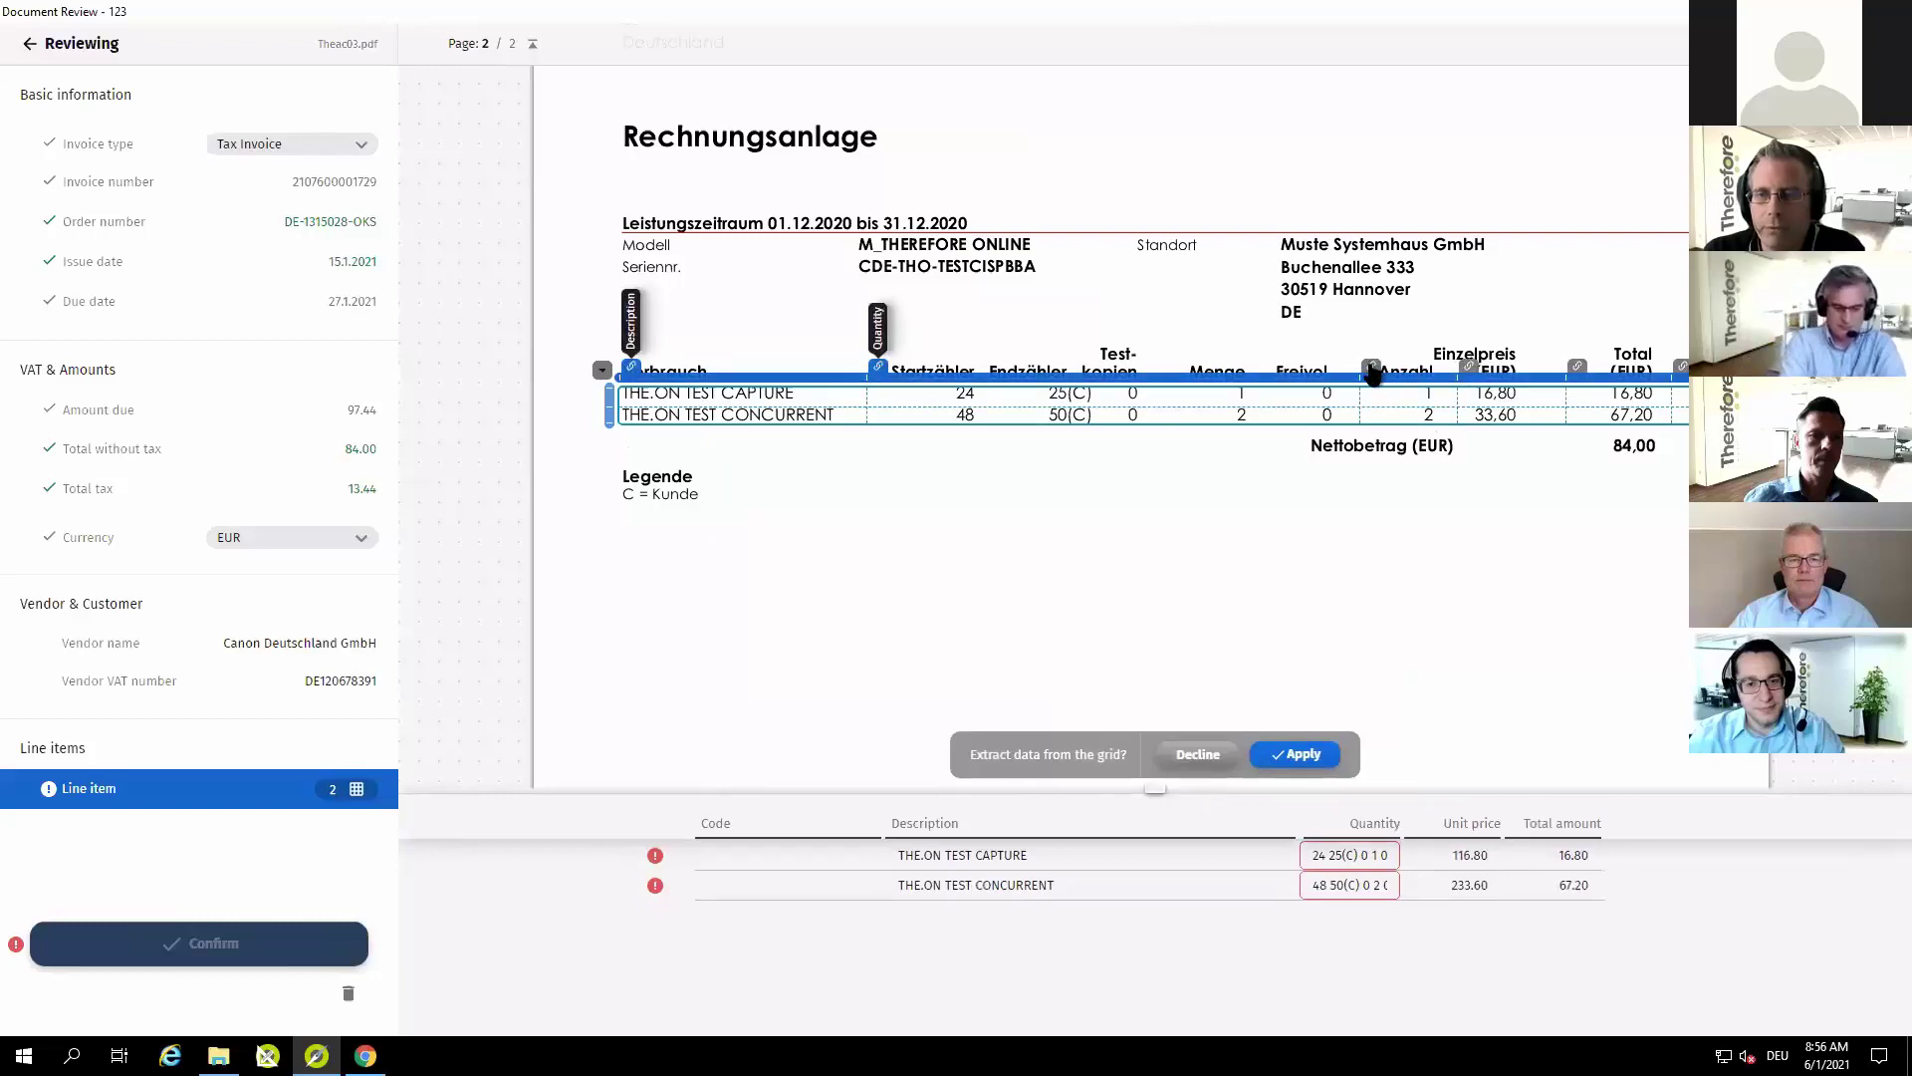
- Assign Quantity to the Anzahl column, Unit price to Einzelpreis and Total amount to Total, and extract the data from the grid
{"action": "left_click", "coordinate": [1372, 370]}
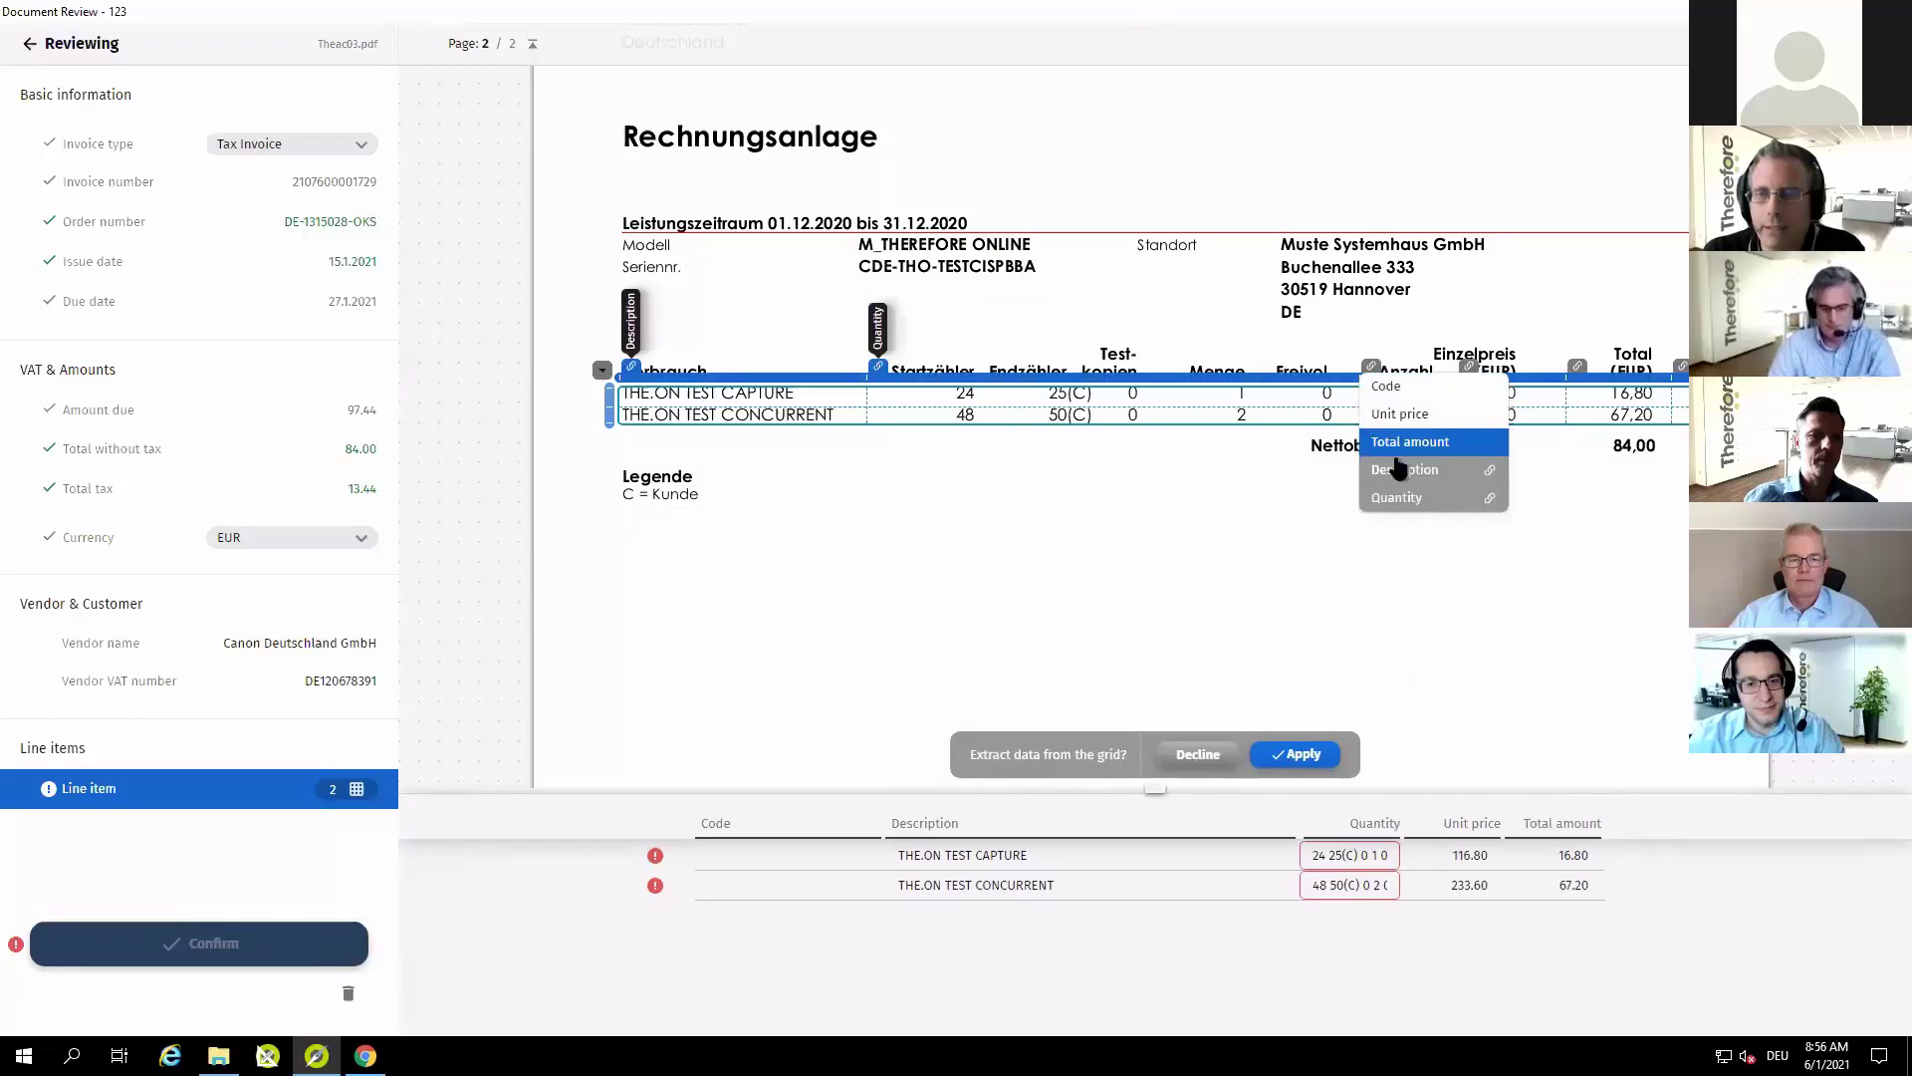
{"action": "left_click", "coordinate": [1396, 498]}
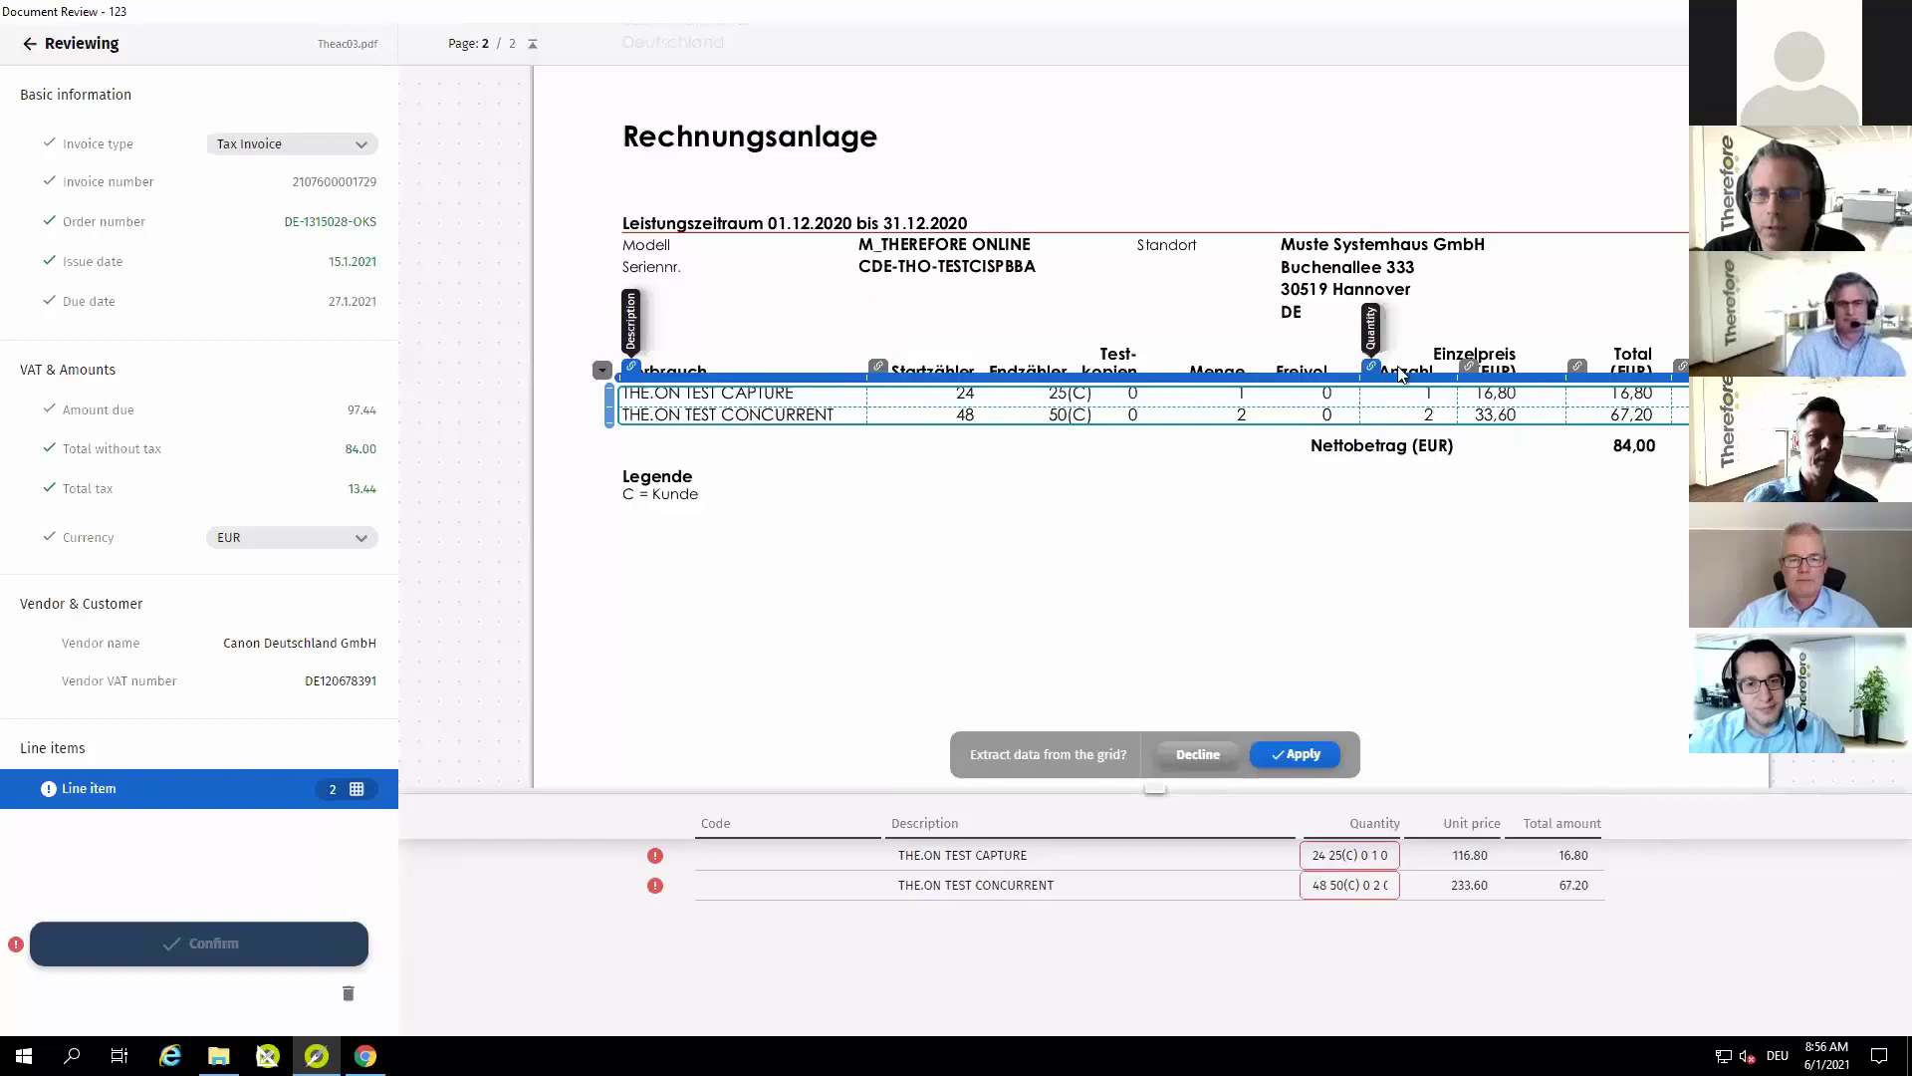
{"action": "left_click", "coordinate": [1470, 367]}
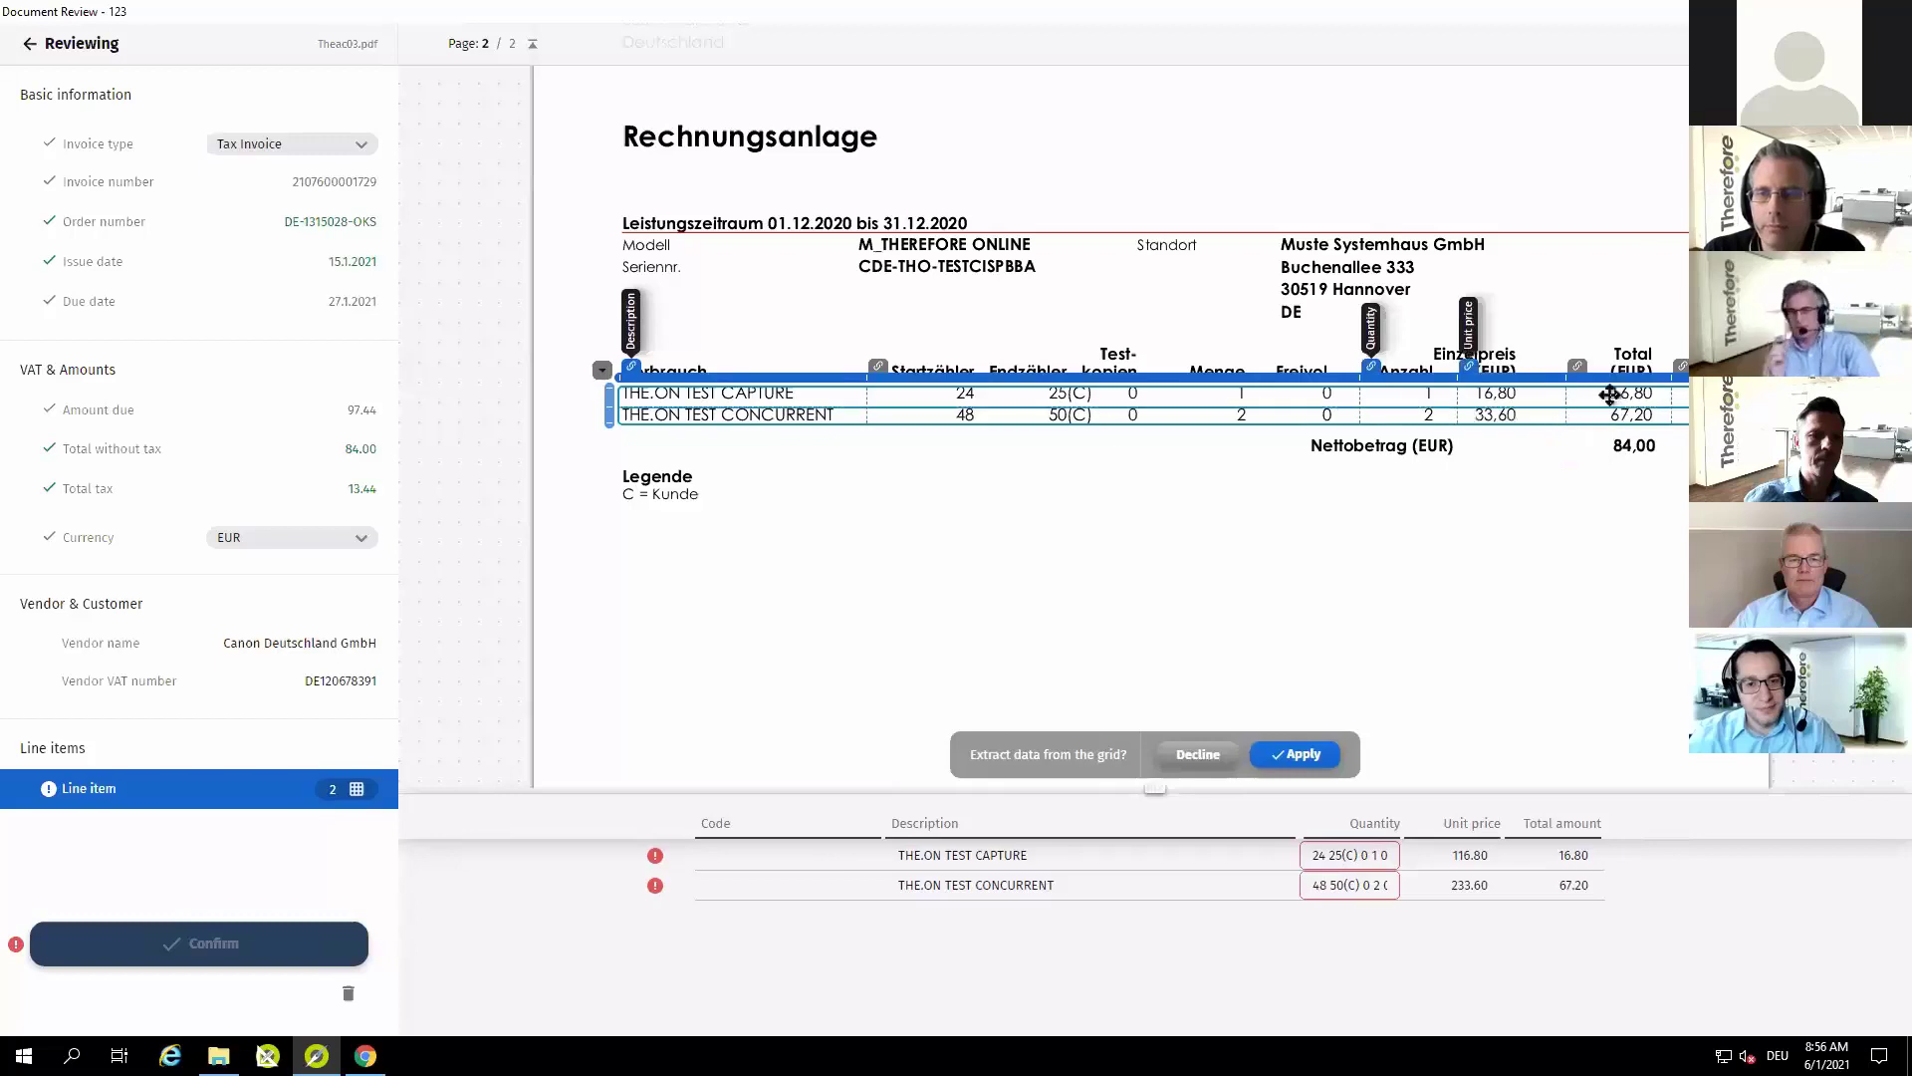
{"action": "left_click", "coordinate": [1578, 366]}
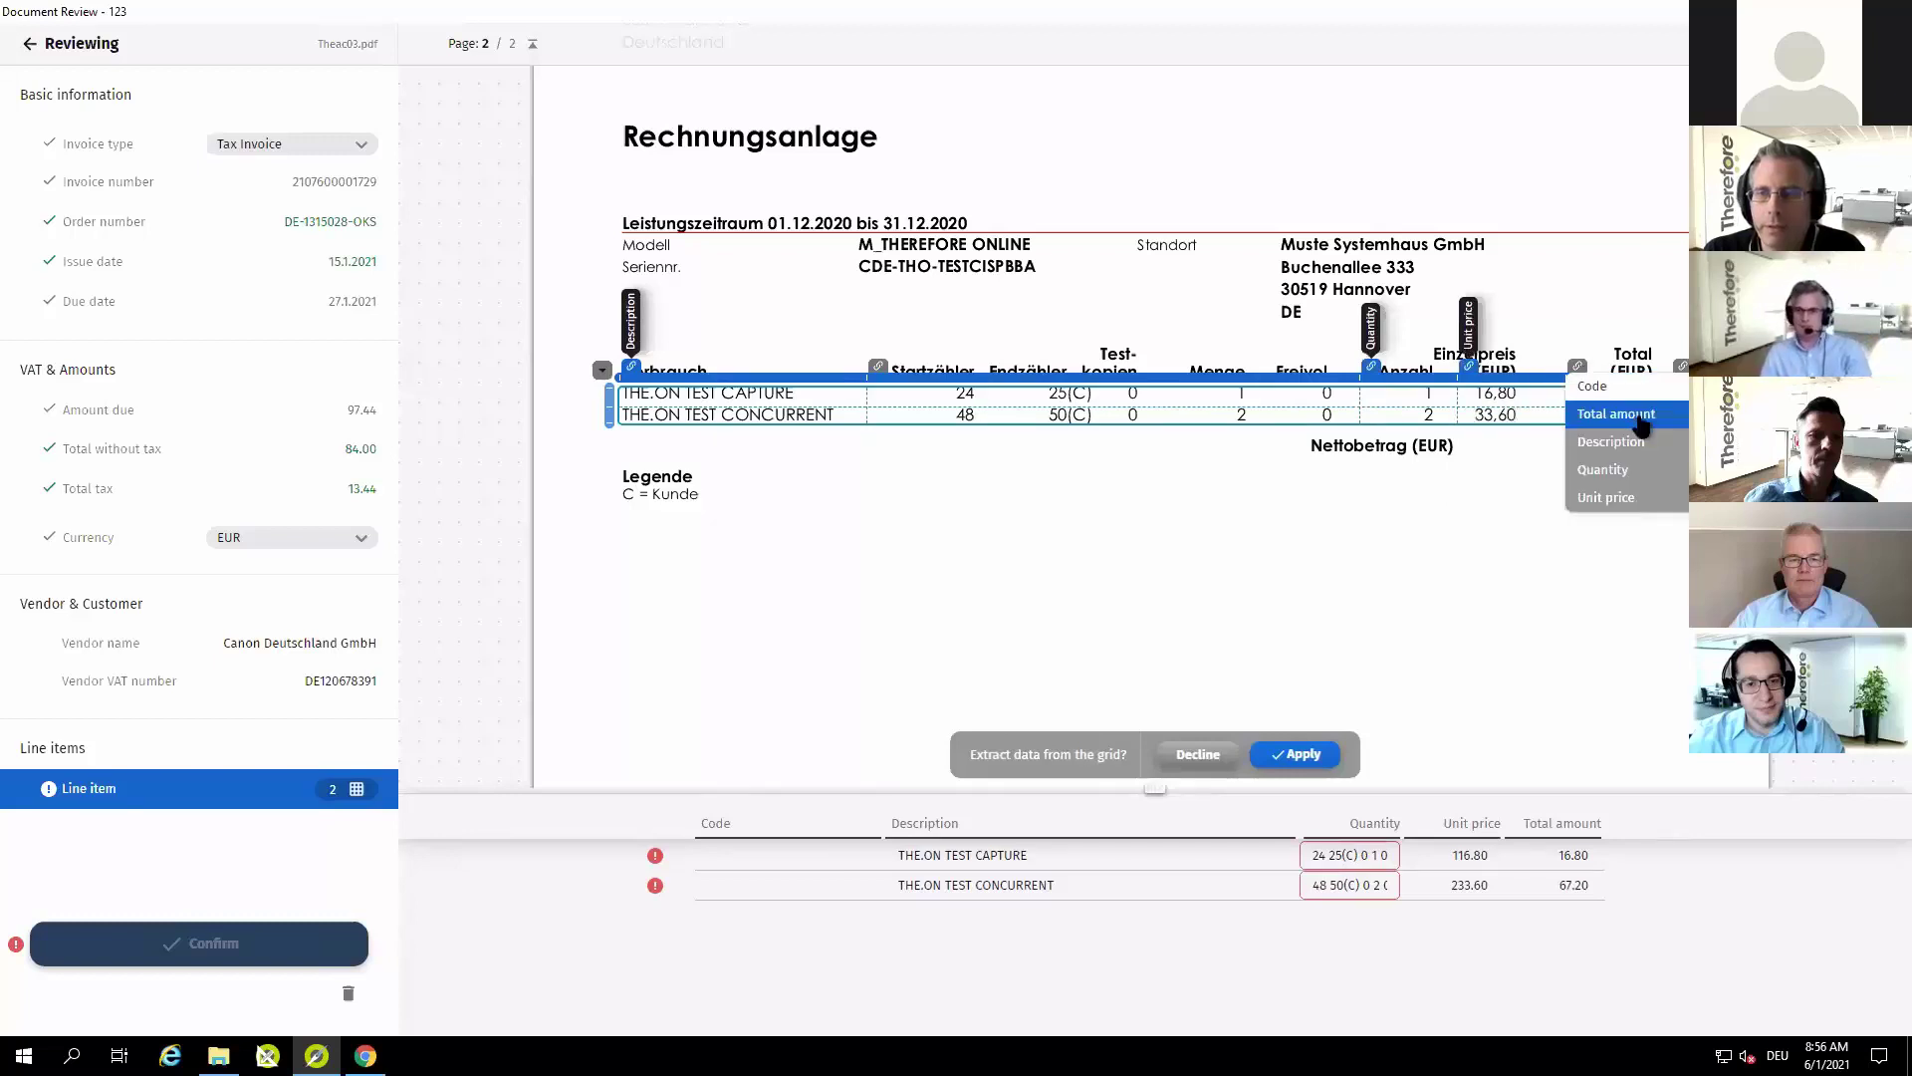
{"action": "left_click", "coordinate": [1636, 413]}
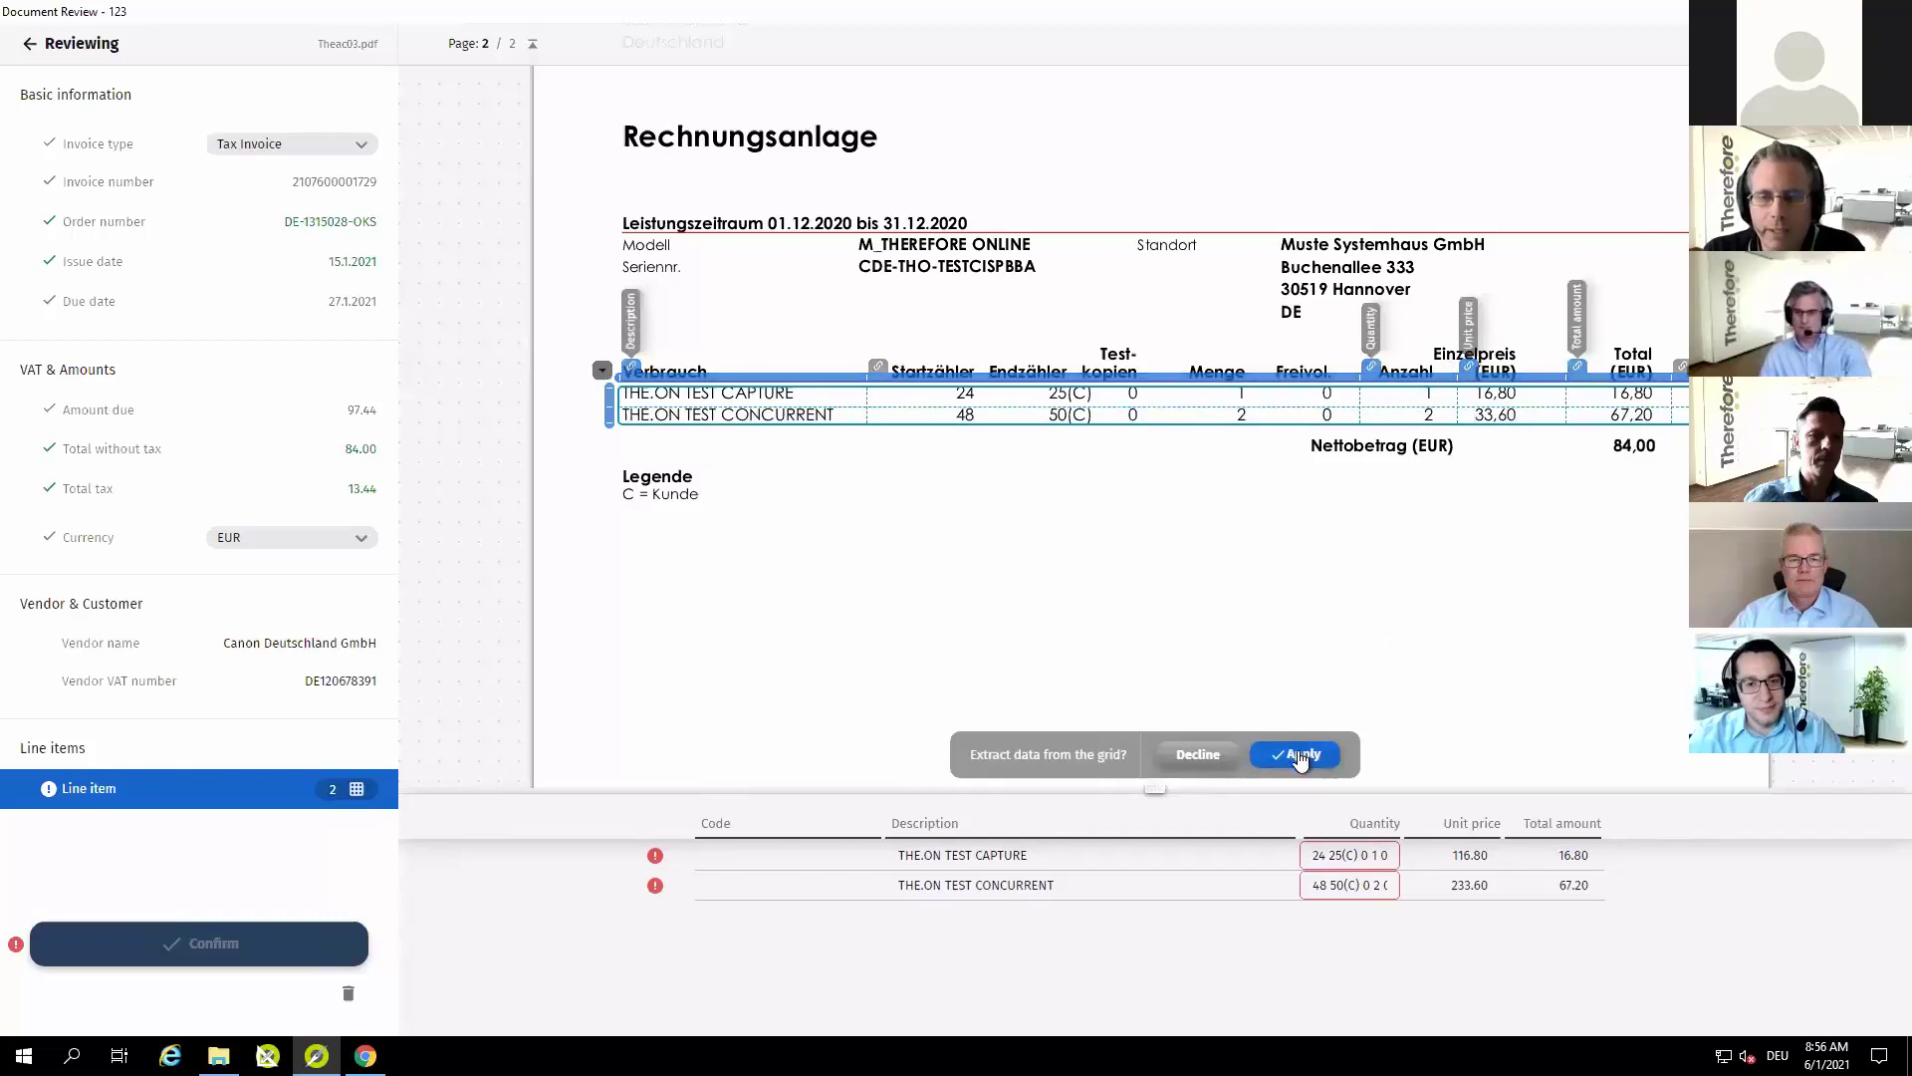
{"action": "left_click", "coordinate": [1299, 757]}
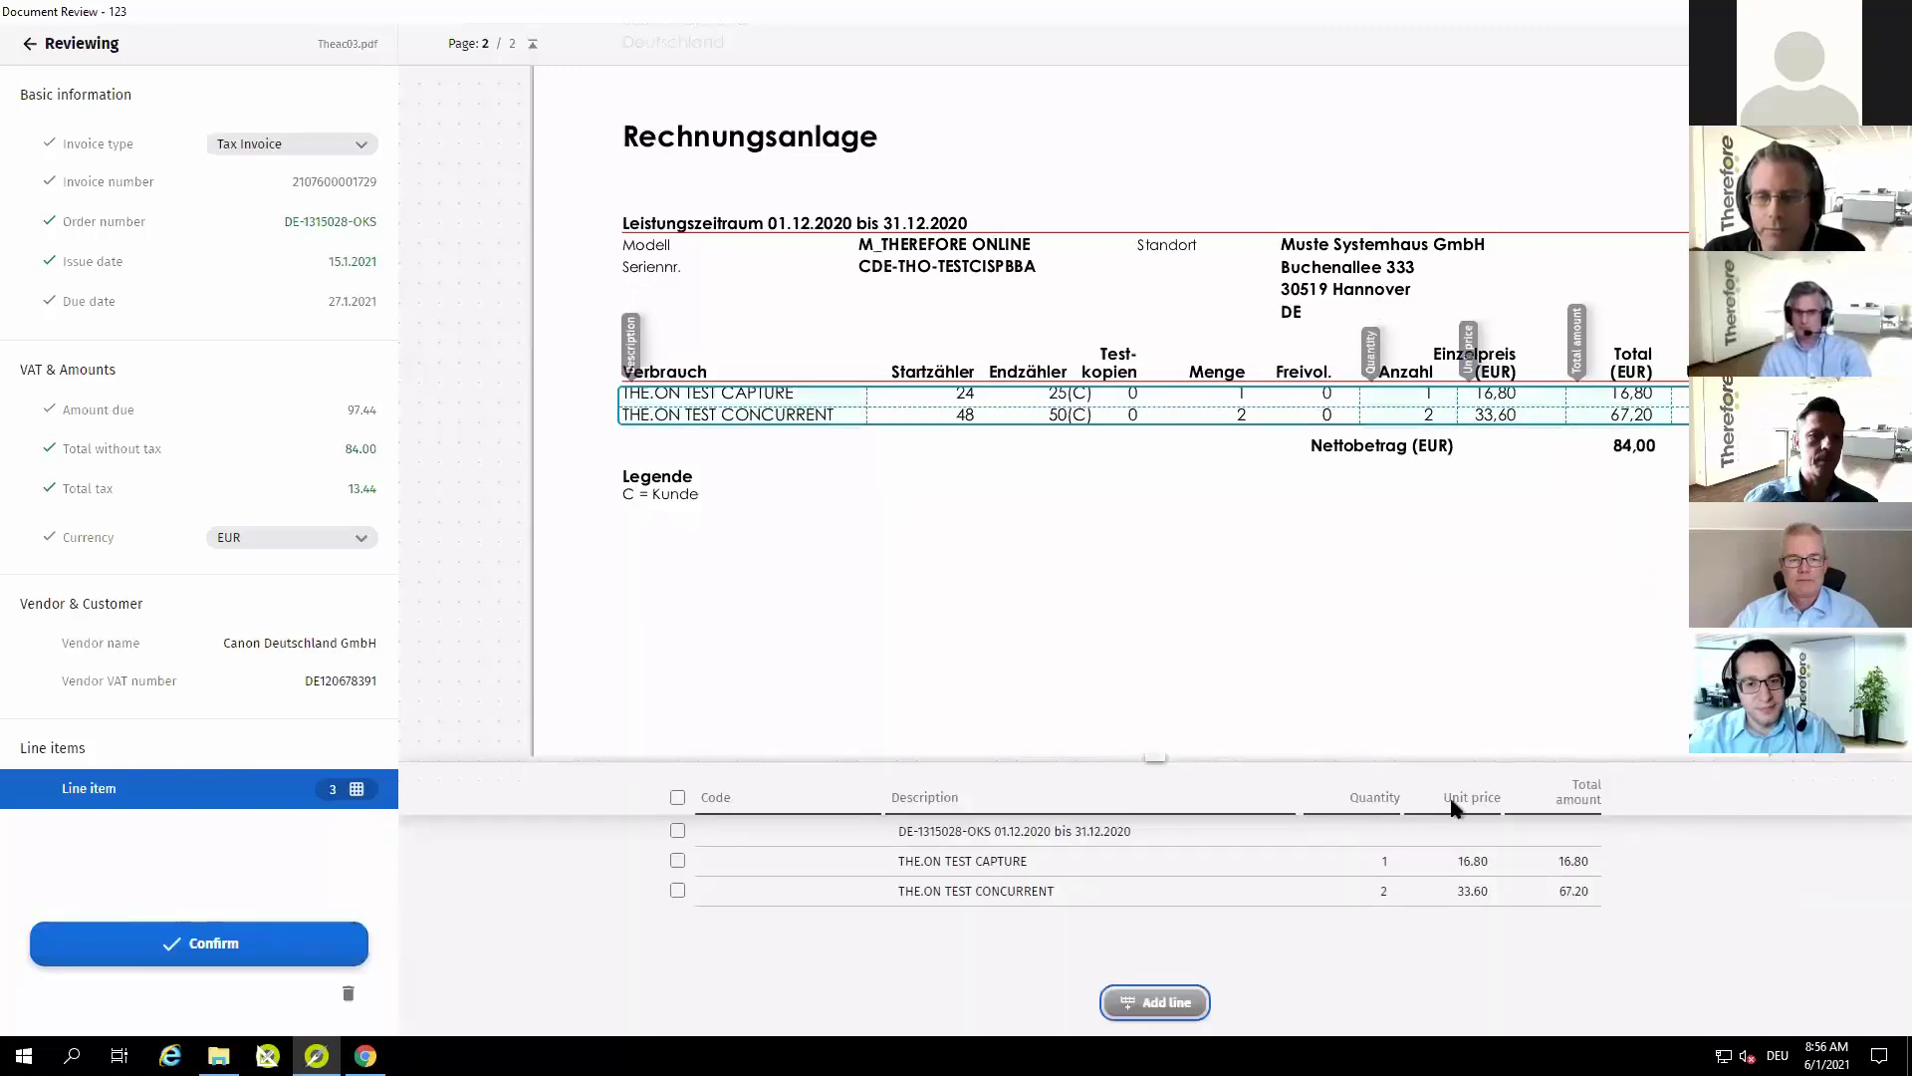
- Remove the contract row on page 1 from the extracted line items and confirm the Canon invoice
{"action": "scroll", "coordinate": [1351, 653], "scroll_direction": "up", "scroll_amount": 3}
{"action": "scroll", "coordinate": [1353, 657], "scroll_direction": "up", "scroll_amount": 10}
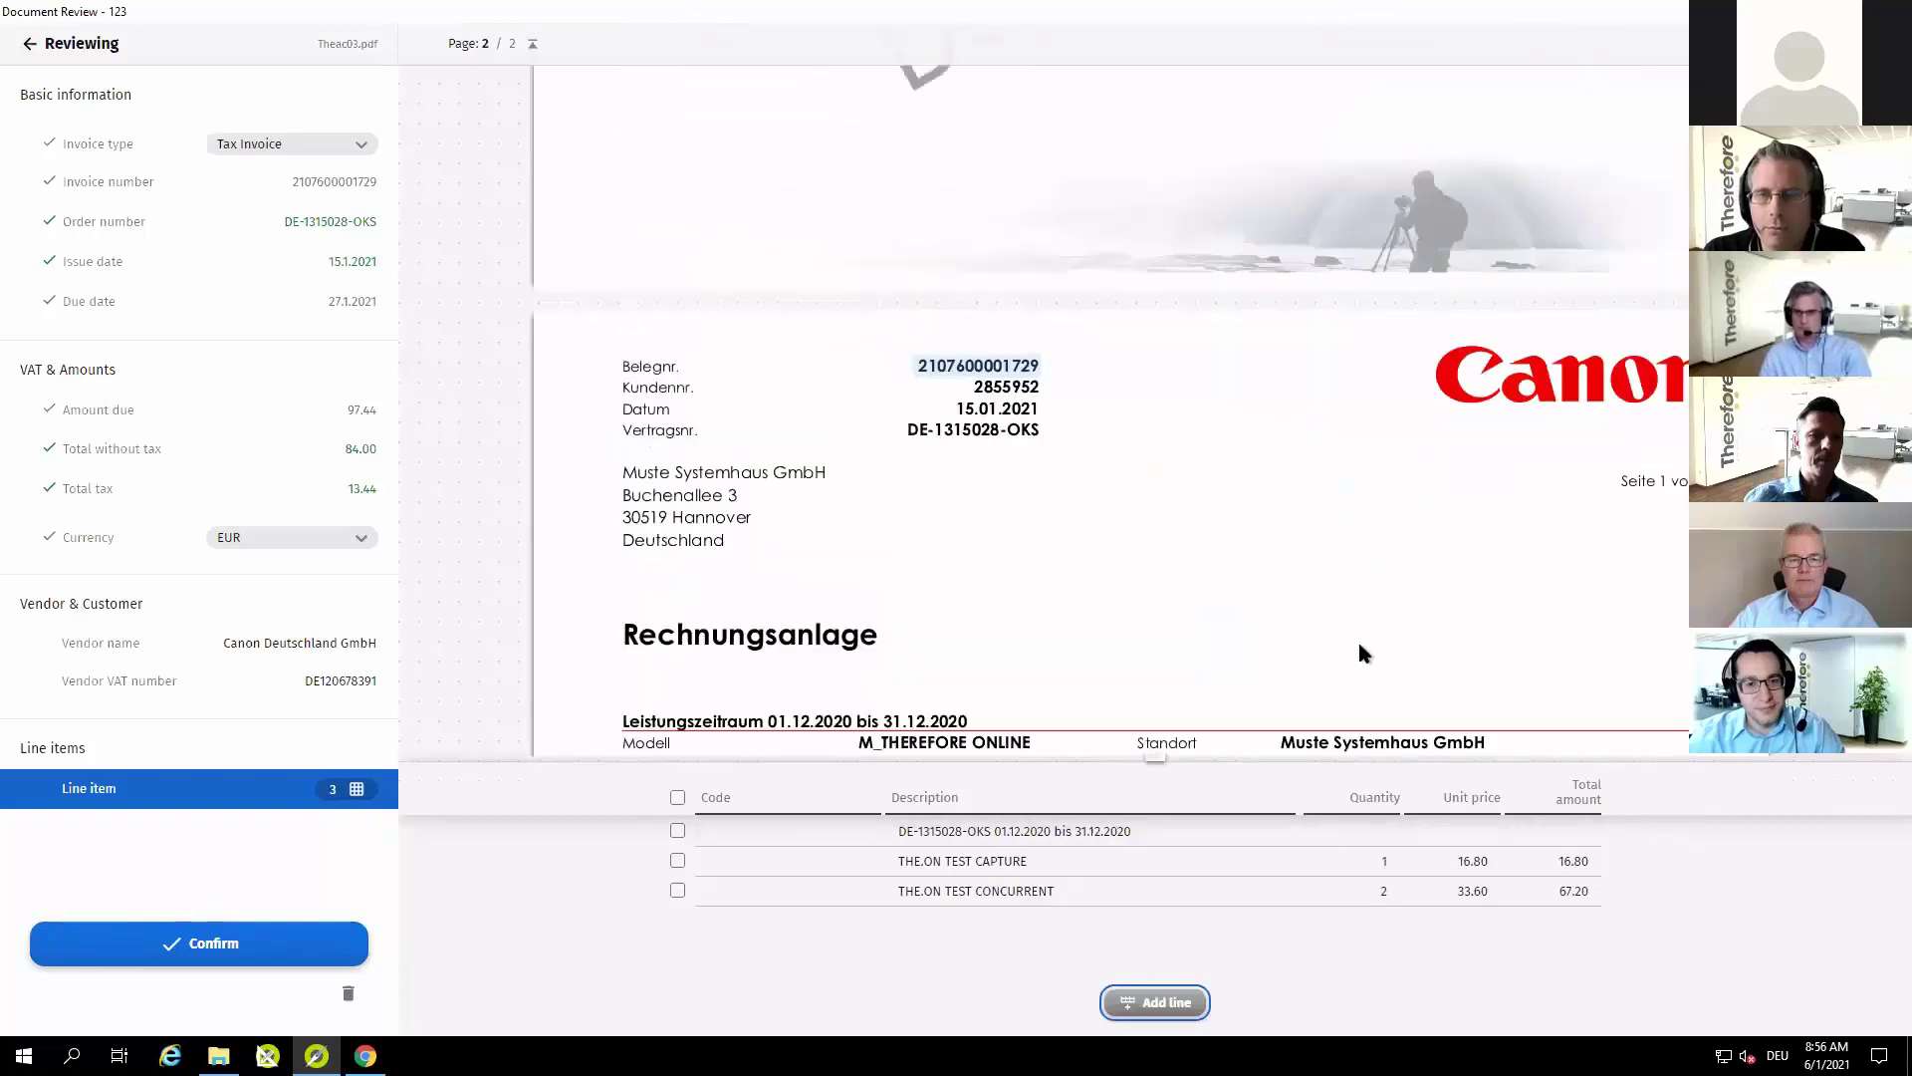
{"action": "scroll", "coordinate": [1494, 677], "scroll_direction": "up", "scroll_amount": 2}
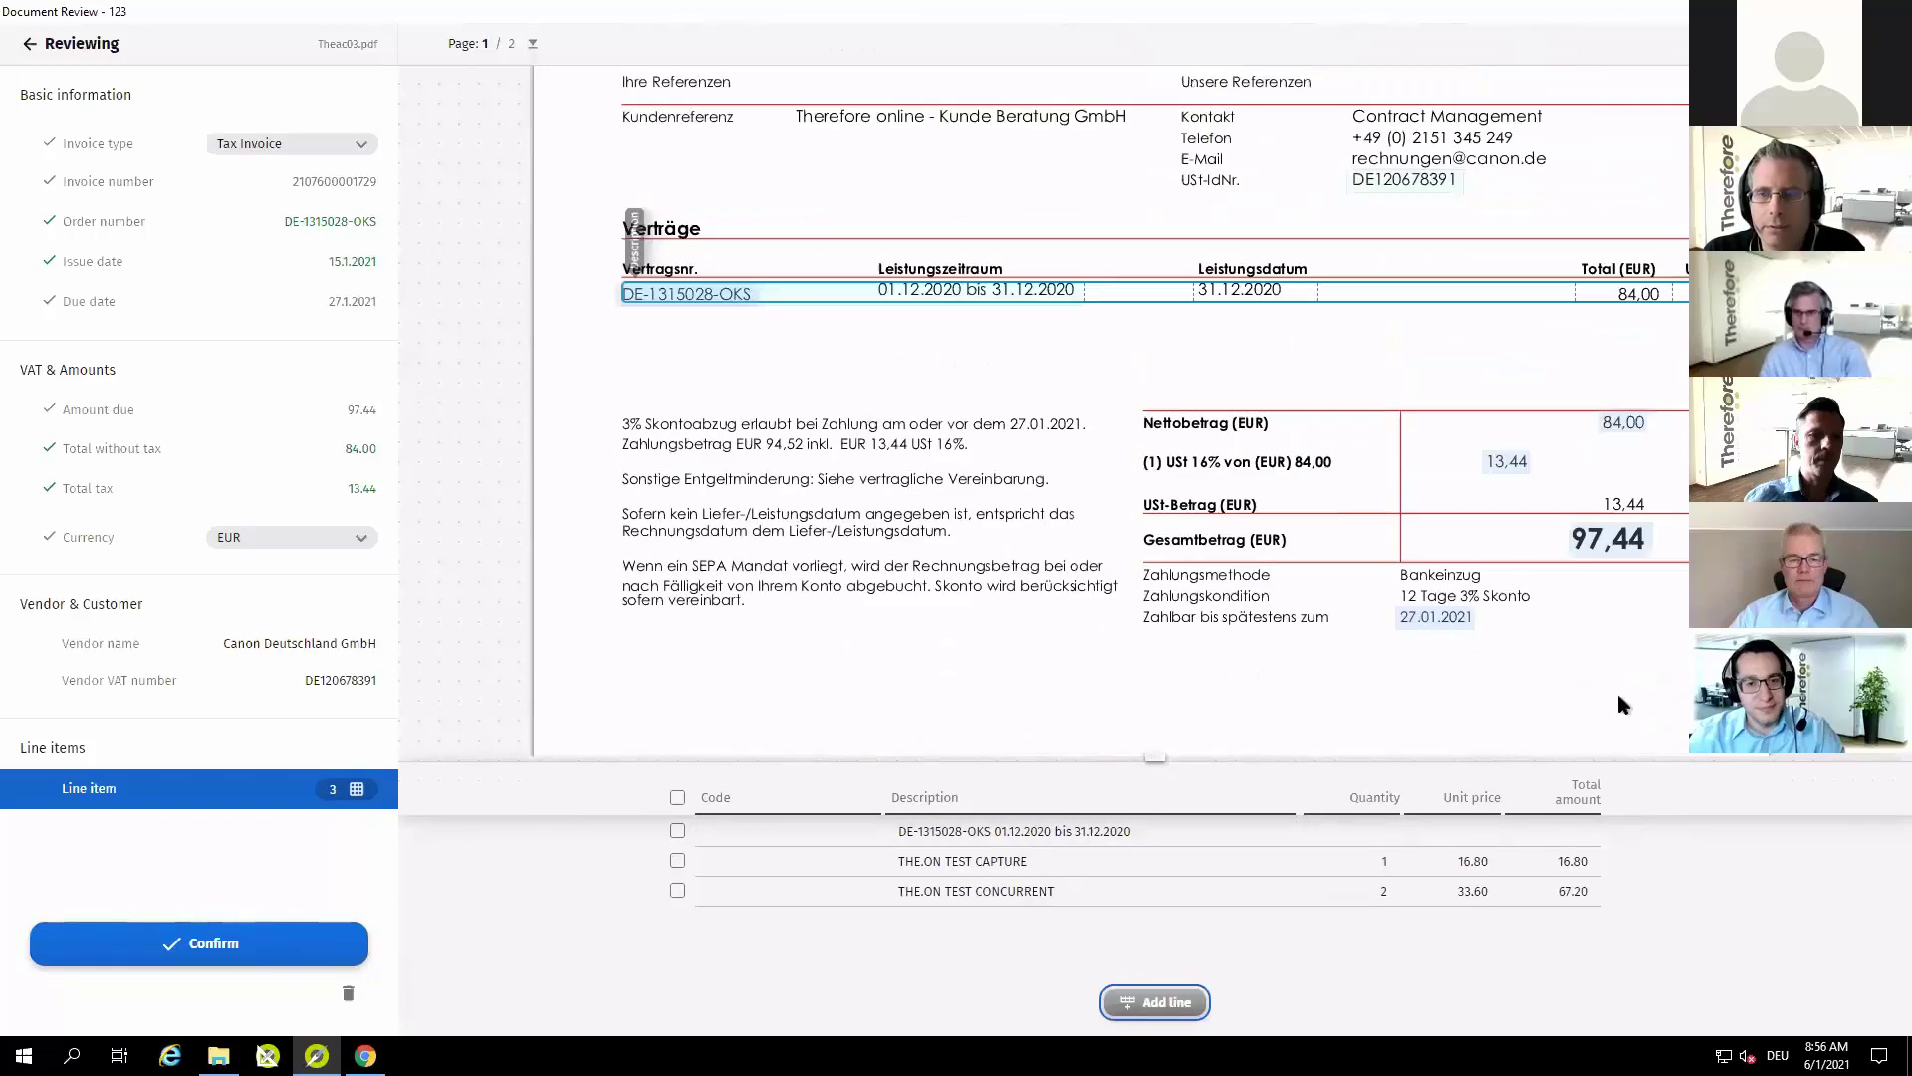
{"action": "scroll", "coordinate": [1622, 704], "scroll_direction": "up", "scroll_amount": 1}
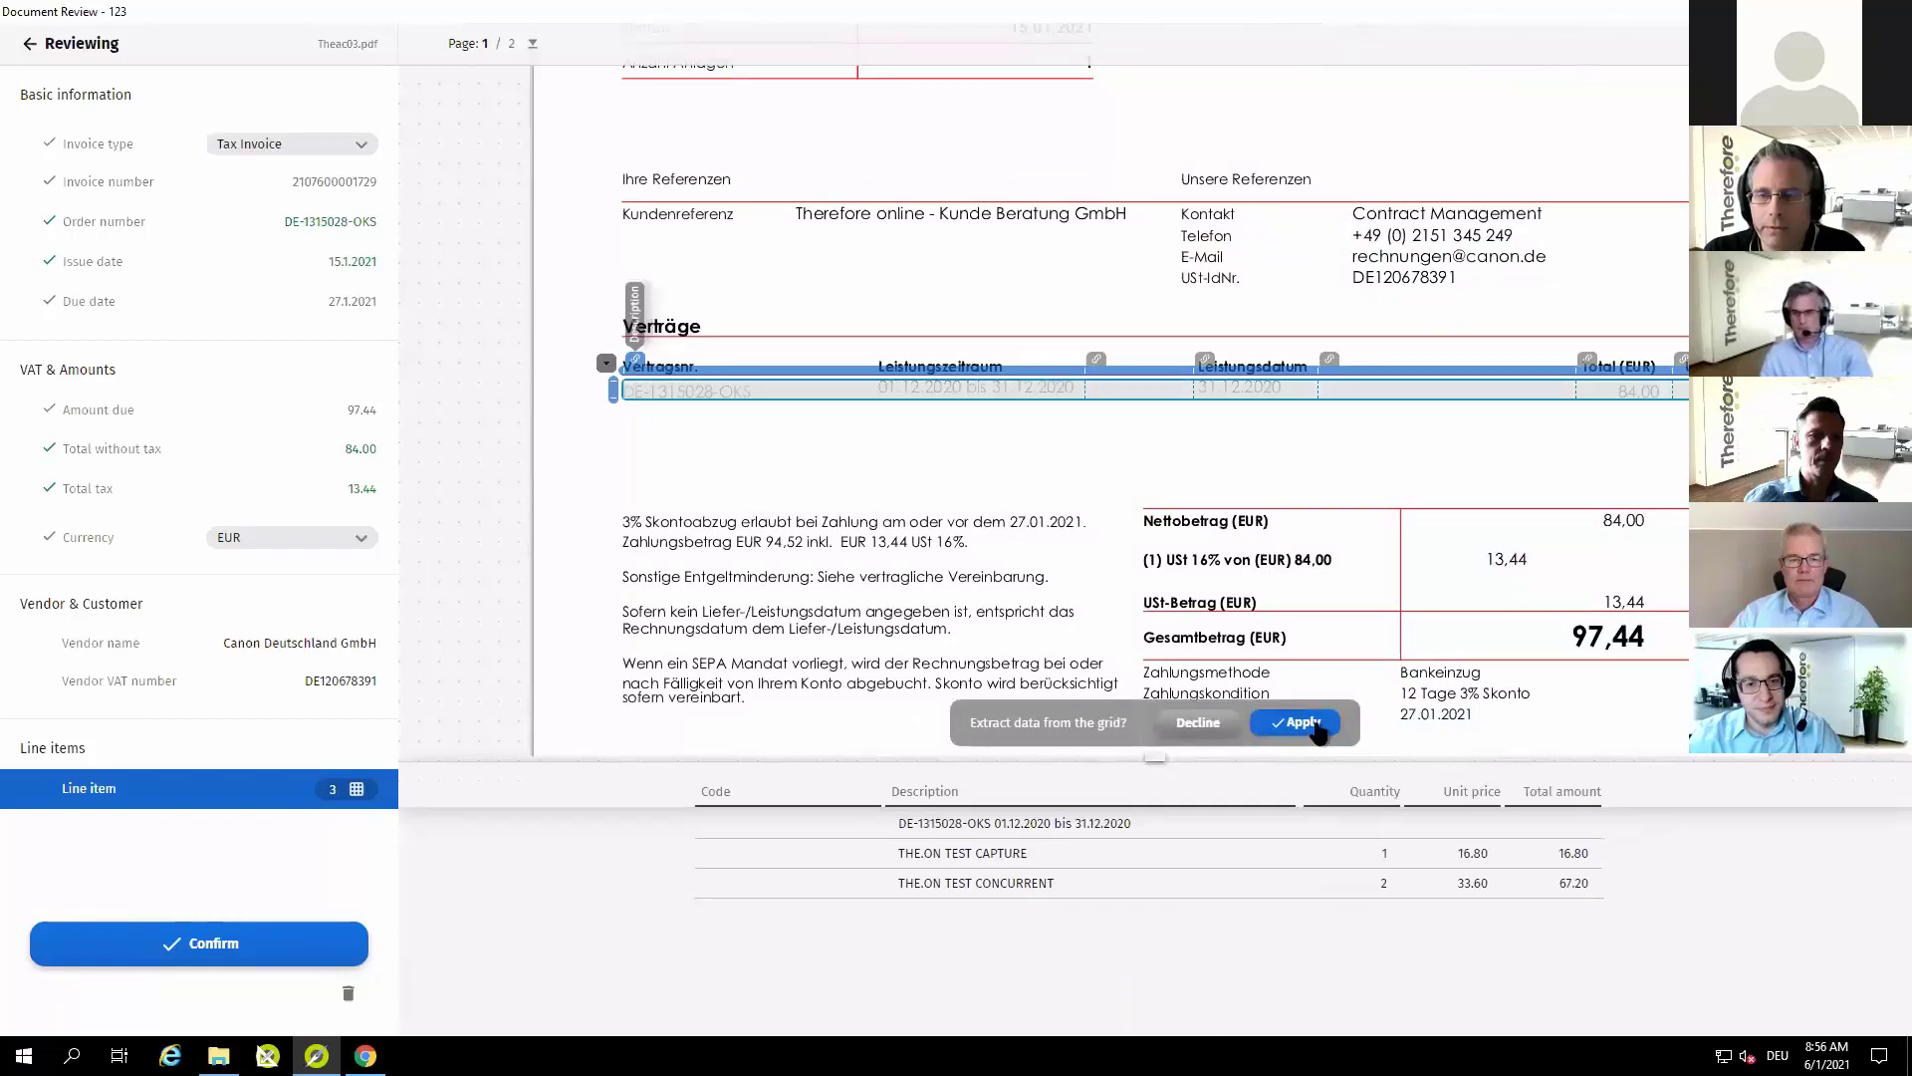
{"action": "left_click", "coordinate": [1315, 726]}
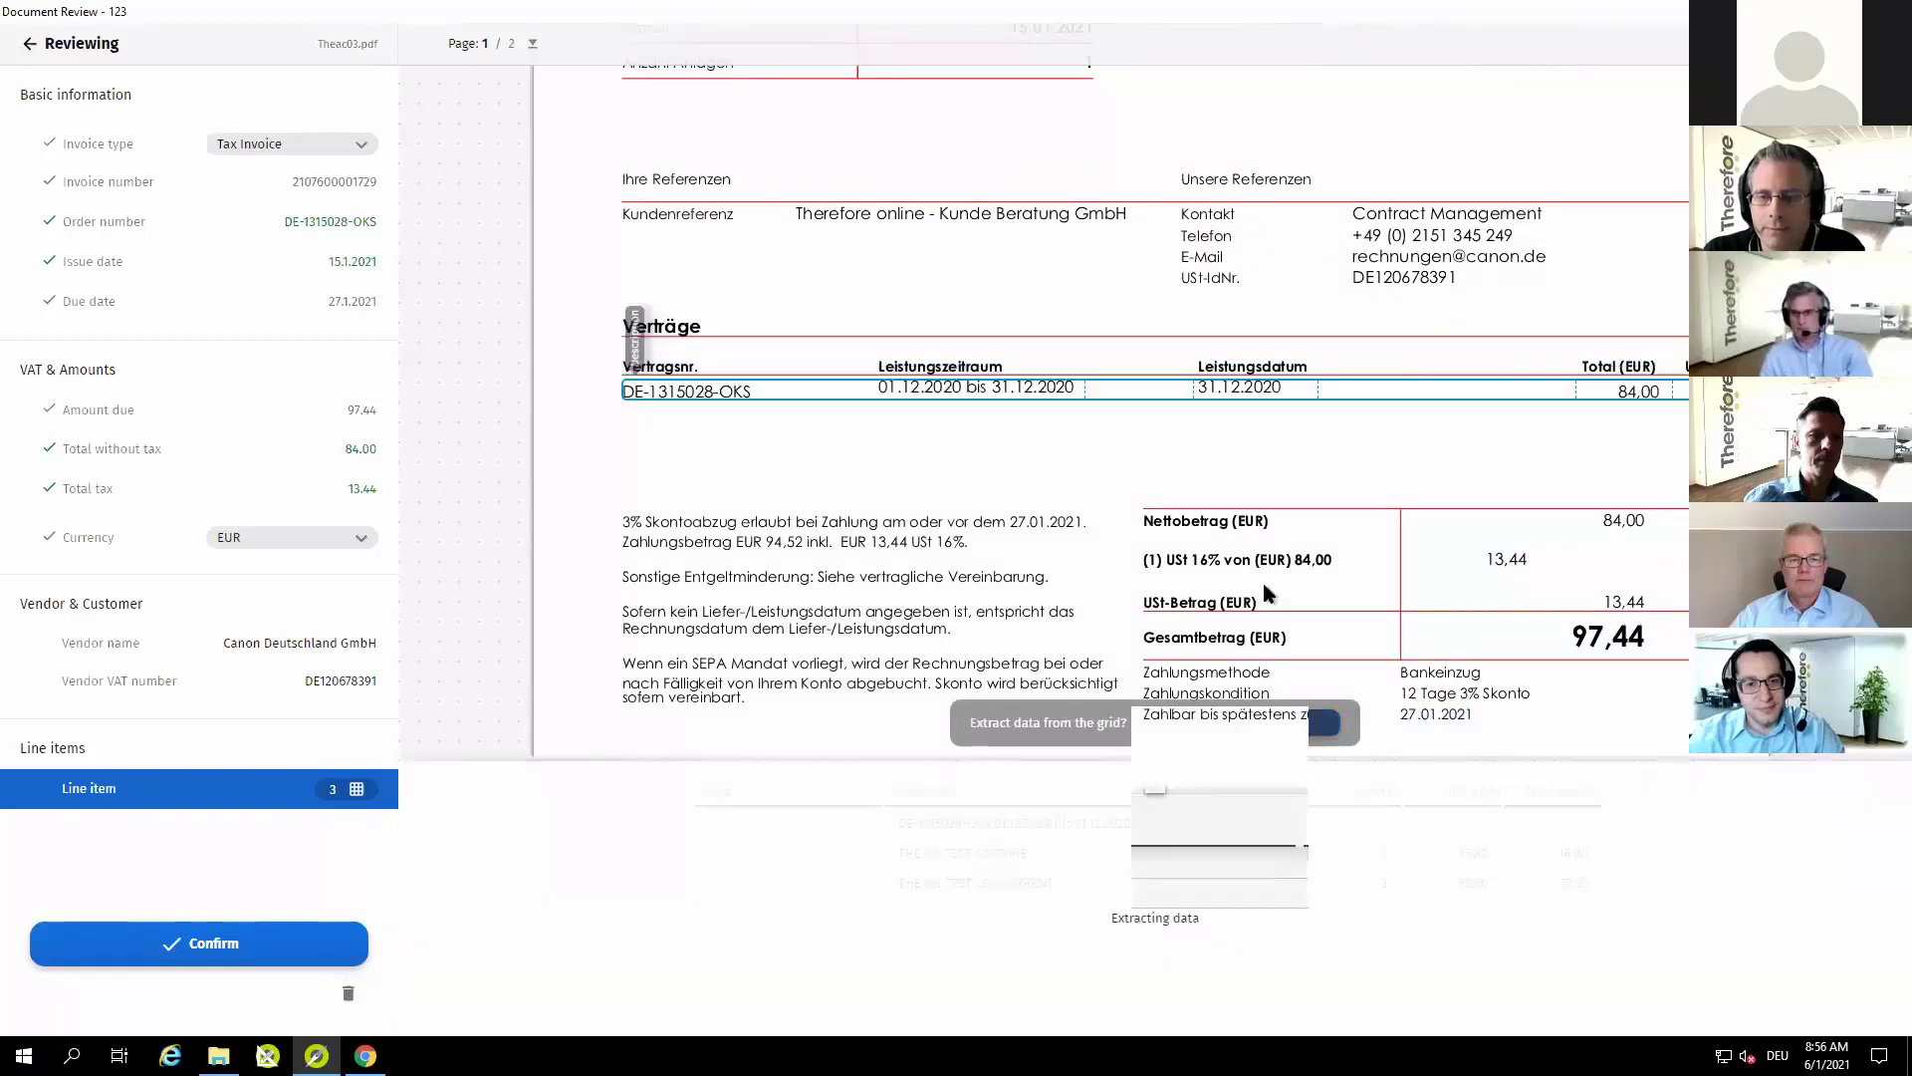
{"action": "scroll", "coordinate": [1265, 593], "scroll_direction": "down", "scroll_amount": 10}
{"action": "scroll", "coordinate": [1264, 595], "scroll_direction": "down", "scroll_amount": 7}
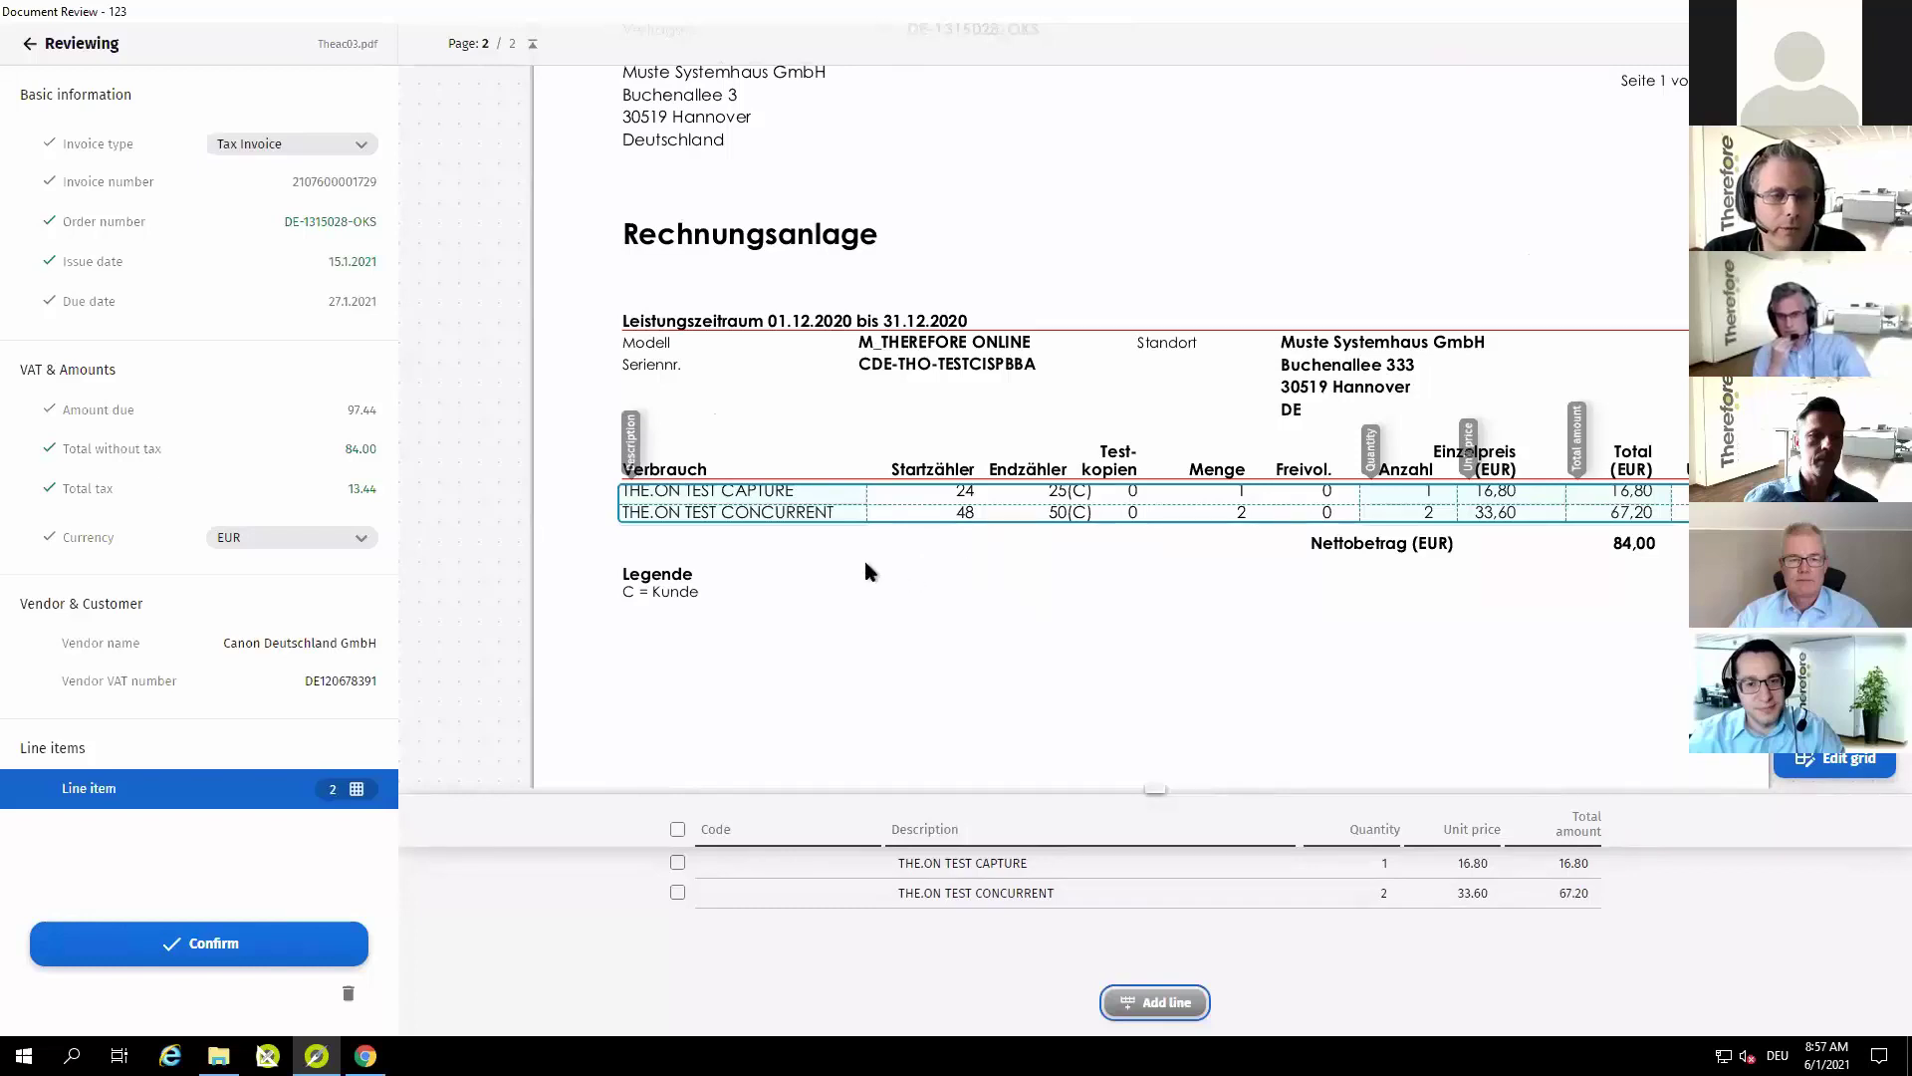
{"action": "left_click", "coordinate": [205, 942]}
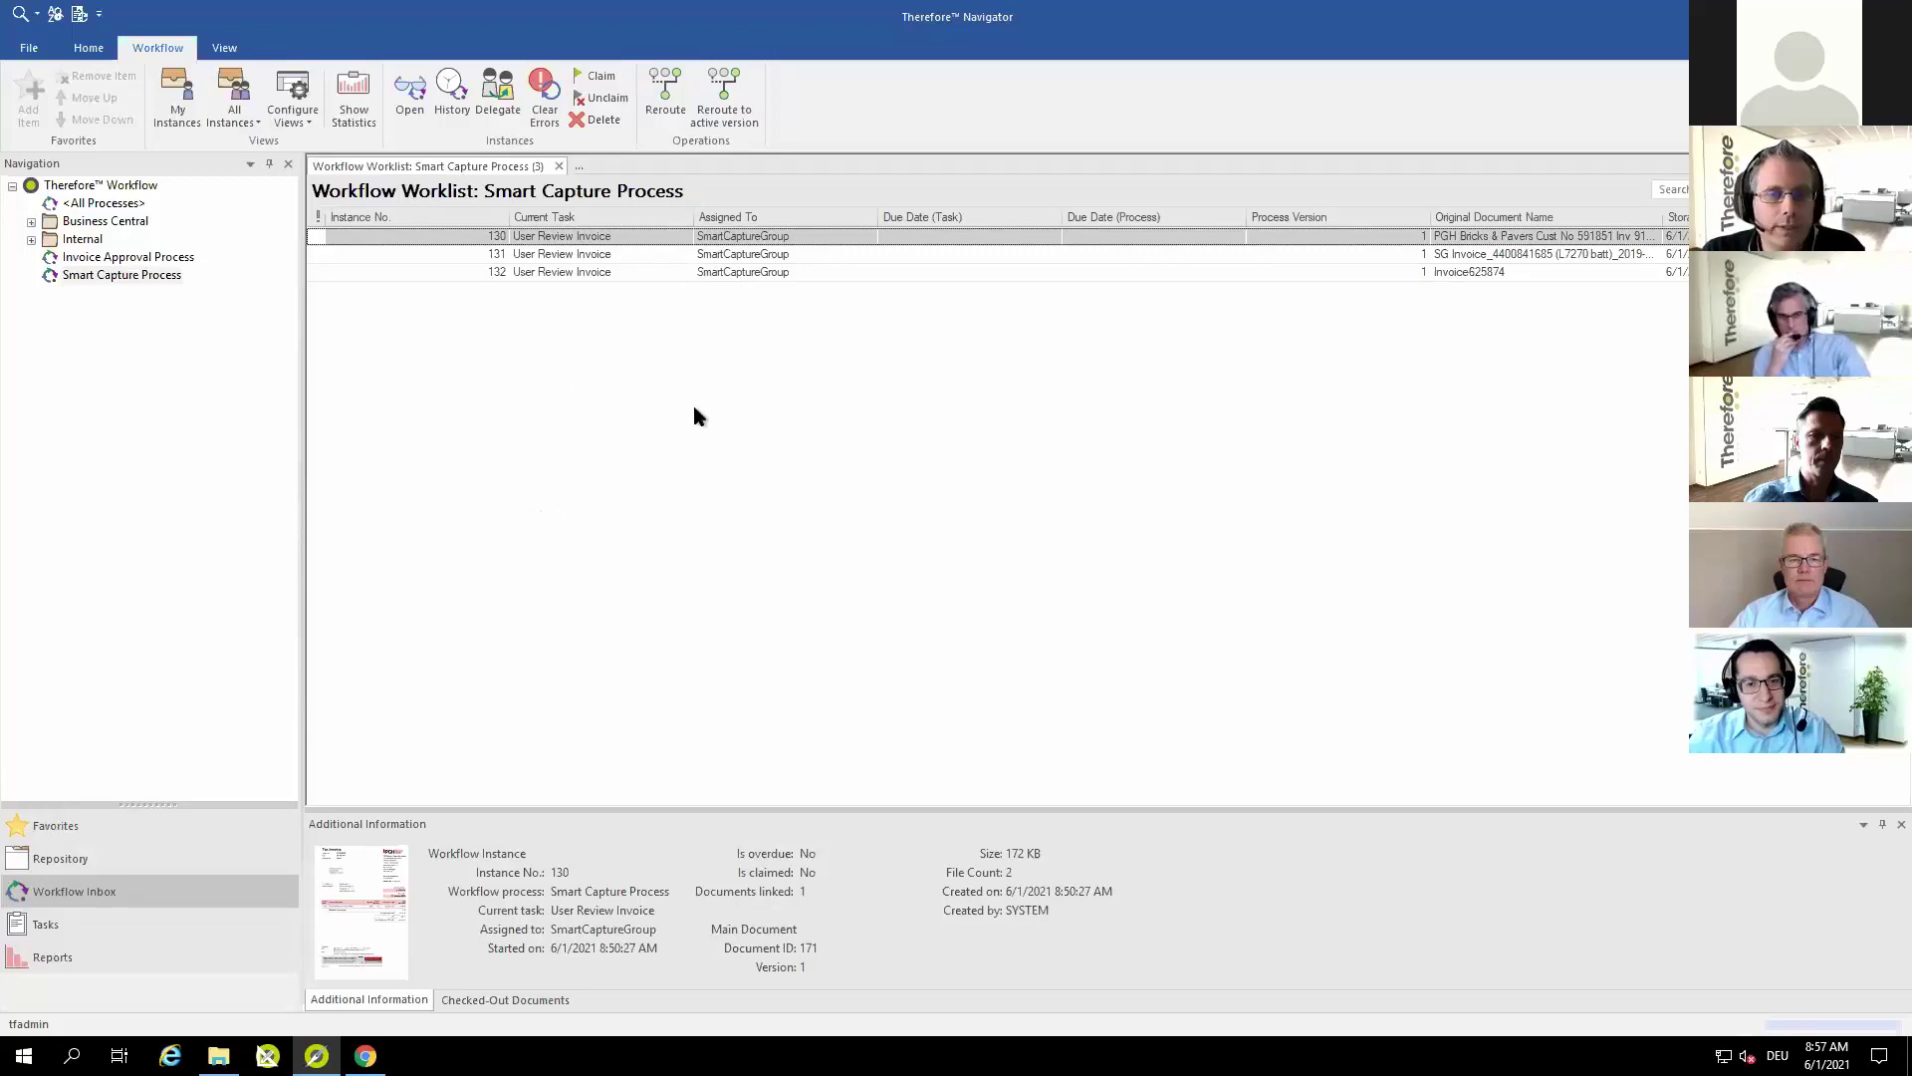
- Search the repository for all Vendors cases under Business Central and open the DDS - Melbourne case
{"action": "left_click", "coordinate": [110, 868]}
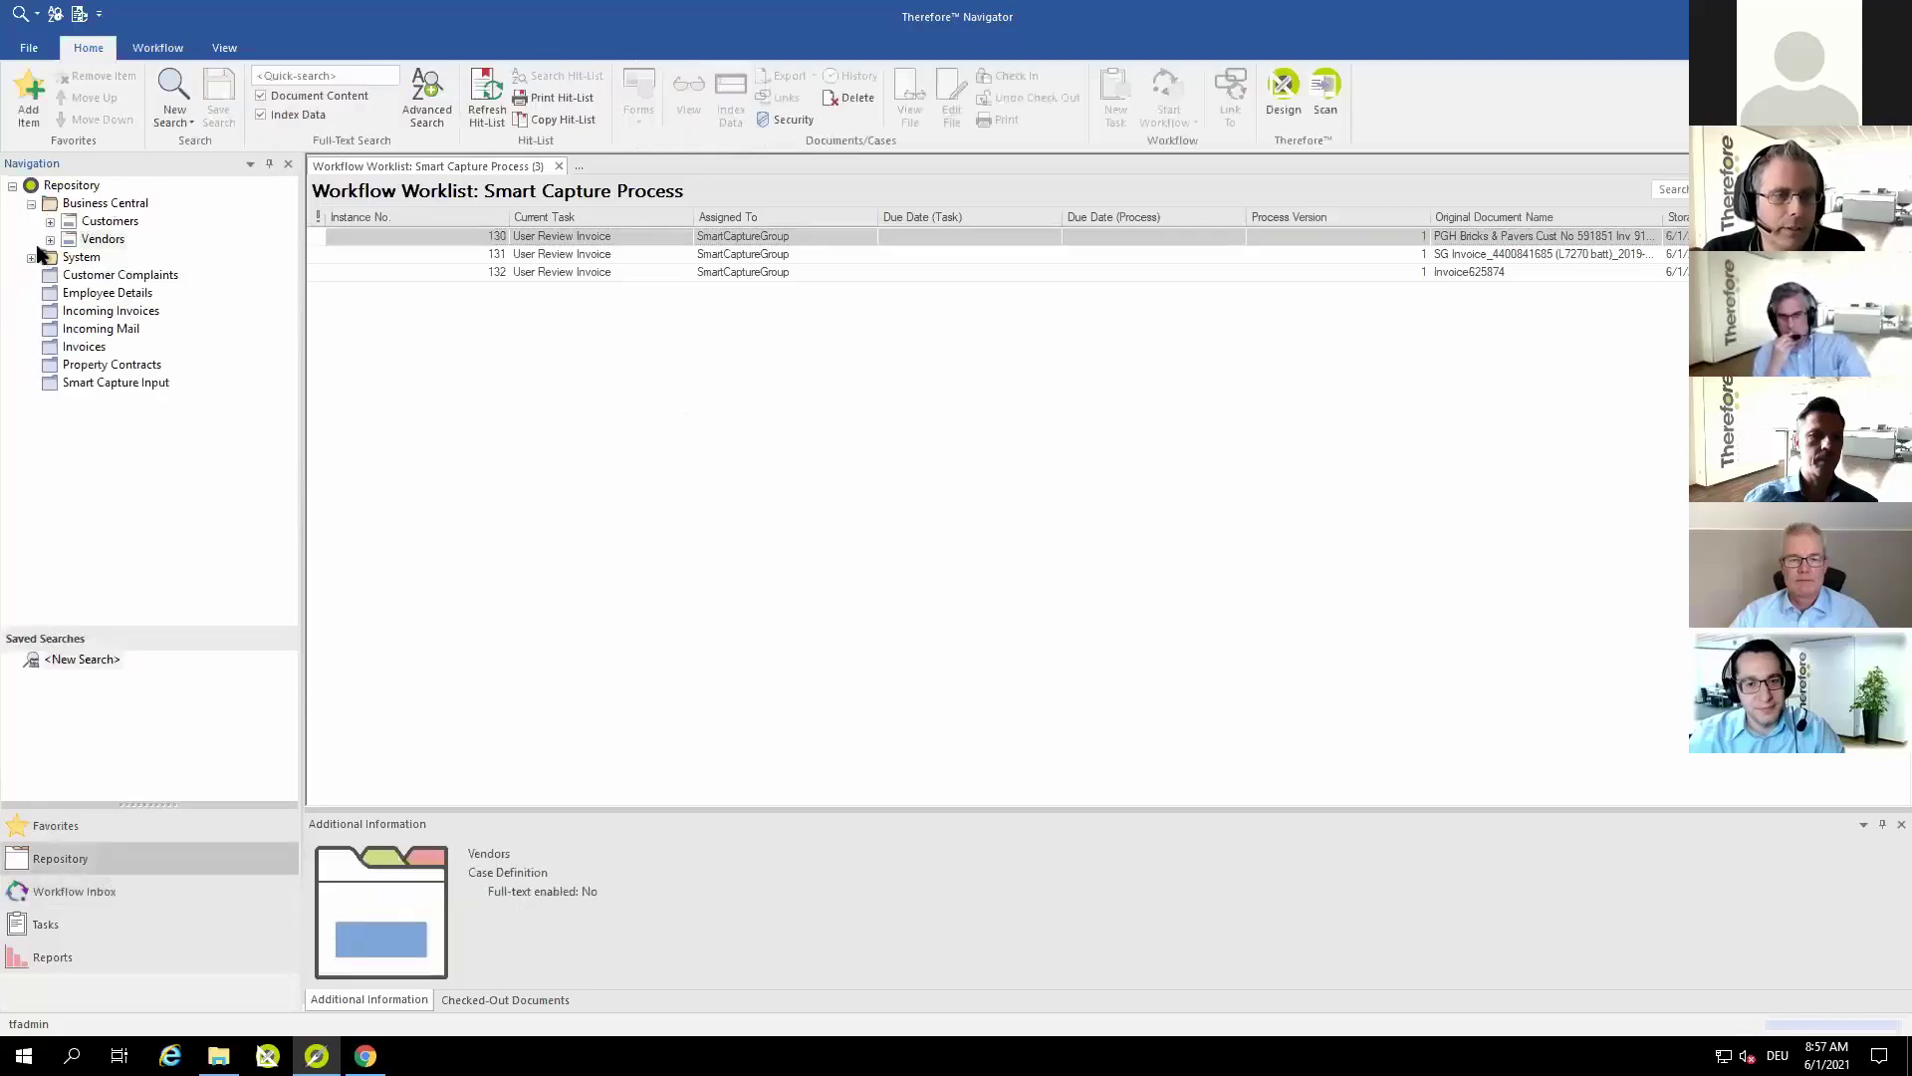
{"action": "double_click", "coordinate": [88, 241]}
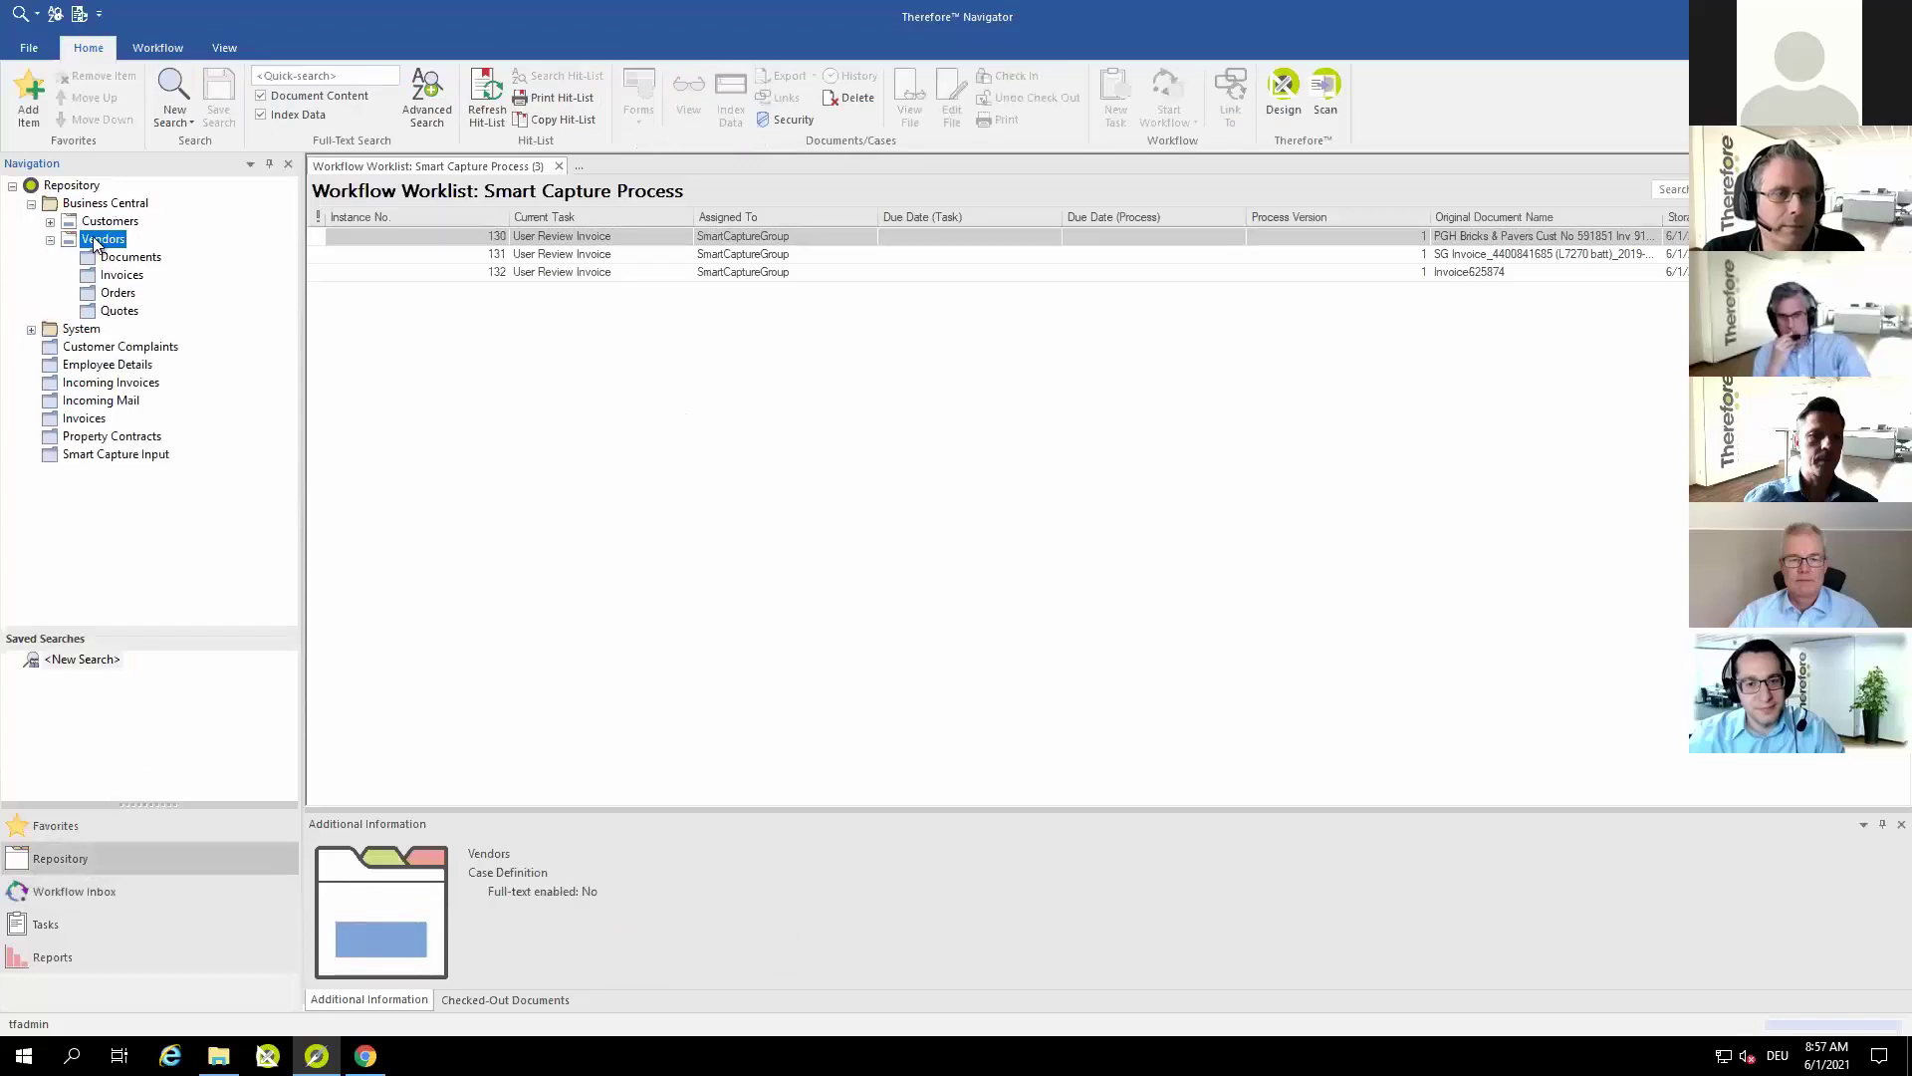
{"action": "left_click", "coordinate": [634, 437]}
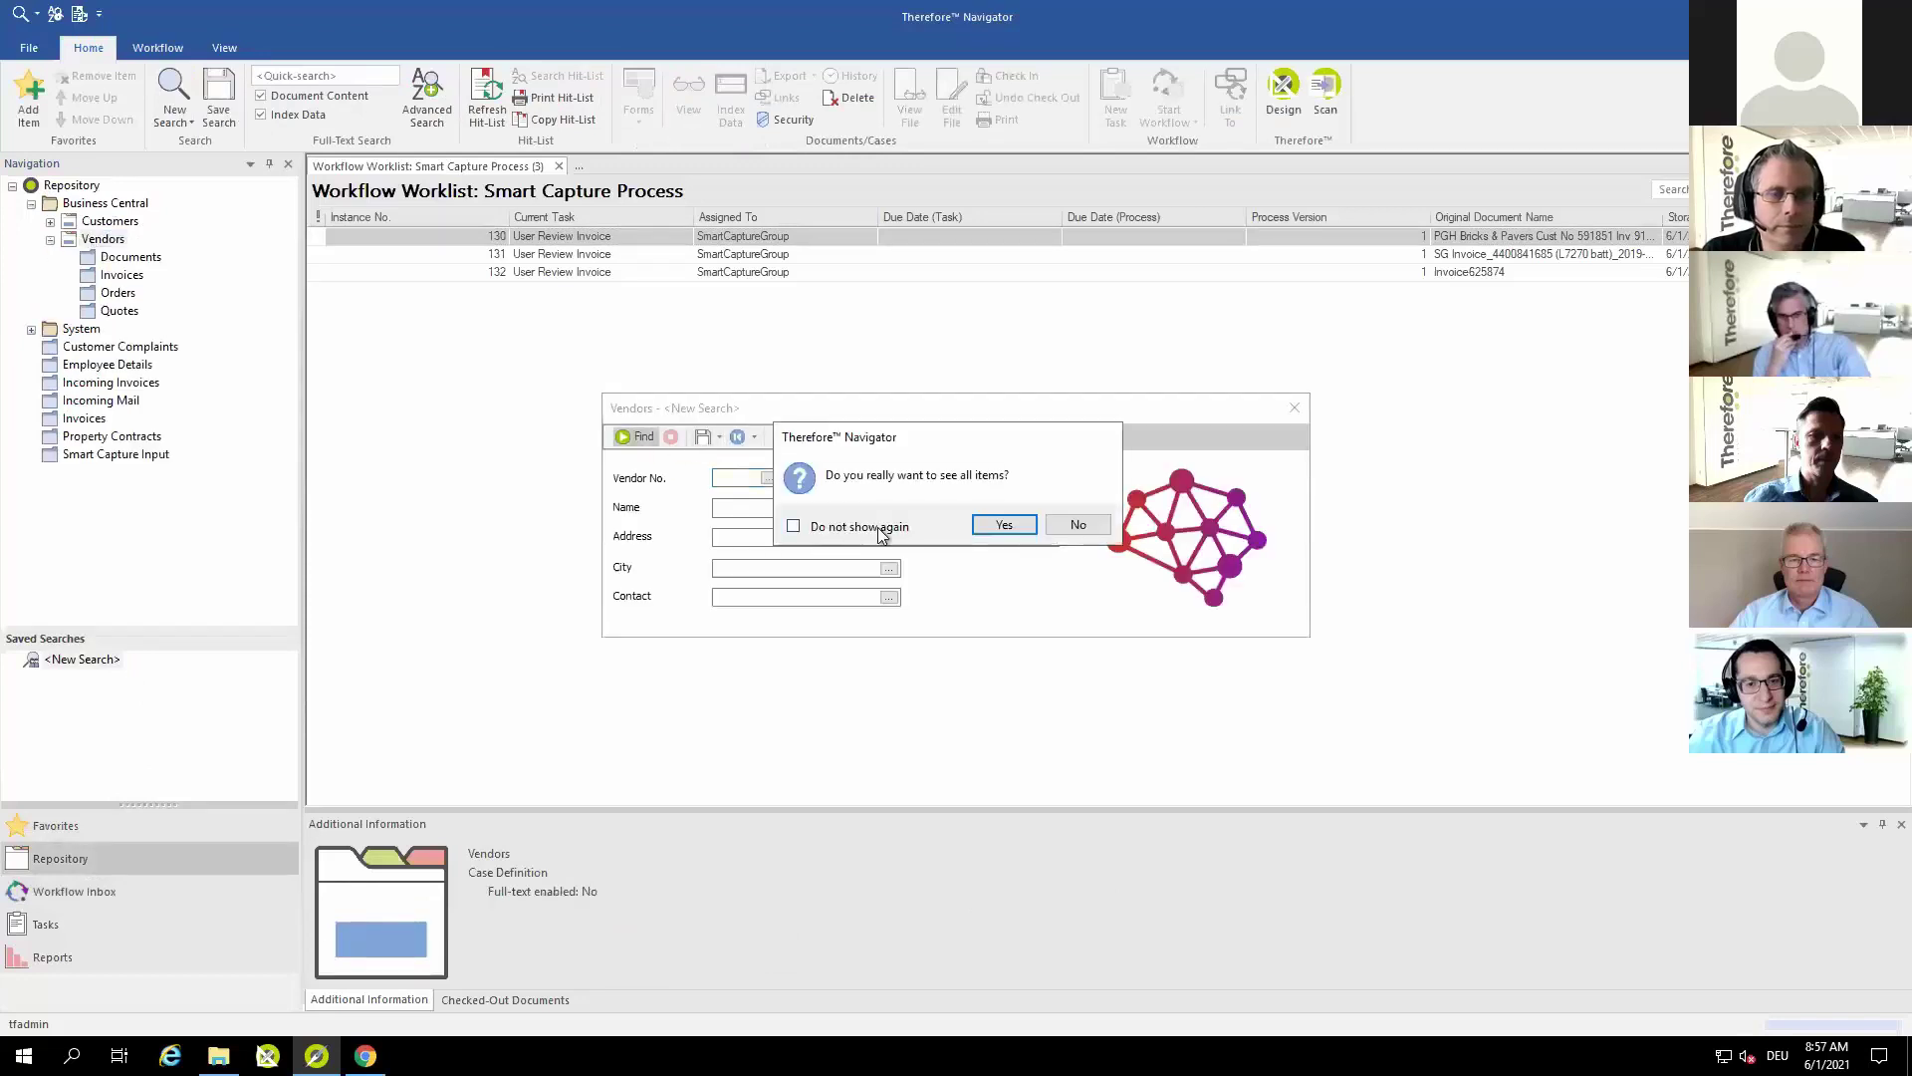
{"action": "left_click", "coordinate": [994, 530]}
{"action": "left_click", "coordinate": [649, 342]}
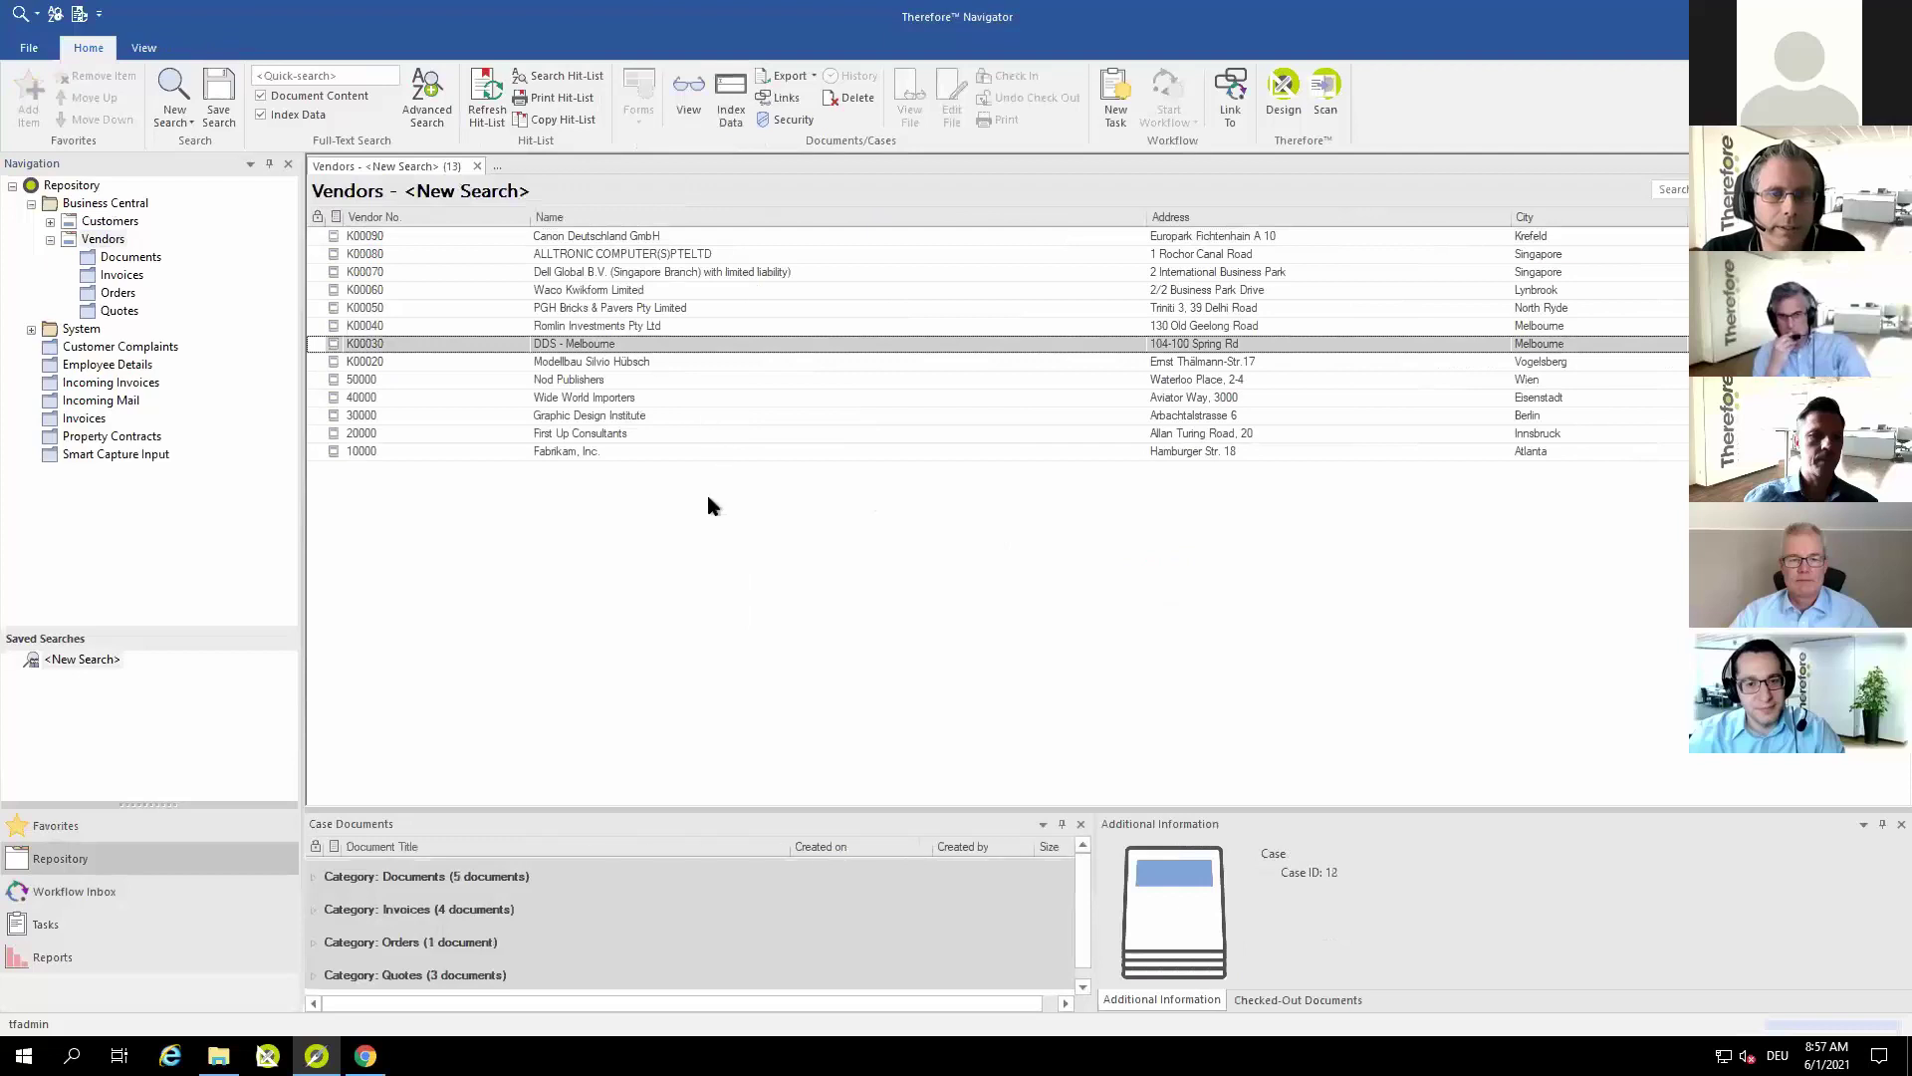
{"action": "double_click", "coordinate": [676, 344]}
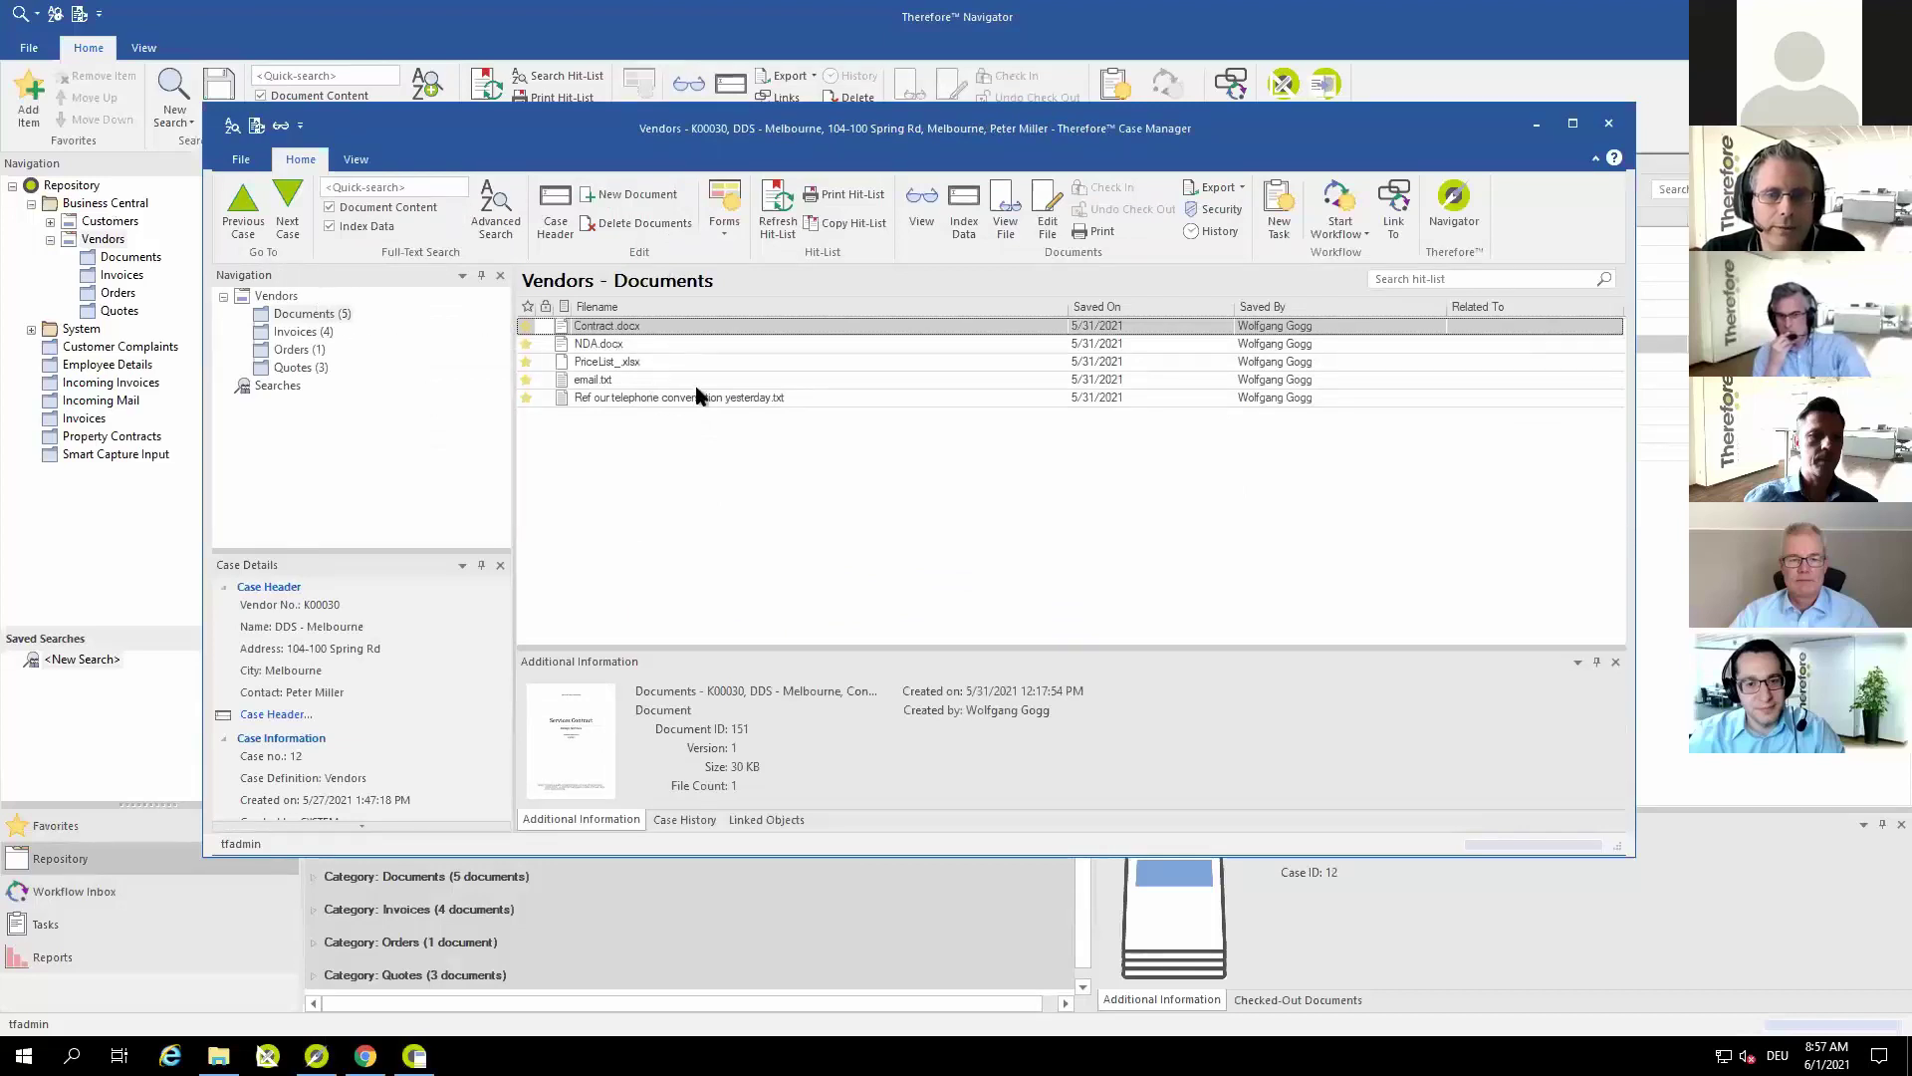
- Look through the vendor case's invoices, orders and quotes, and open the first listed invoice for viewing
{"action": "left_click", "coordinate": [304, 332]}
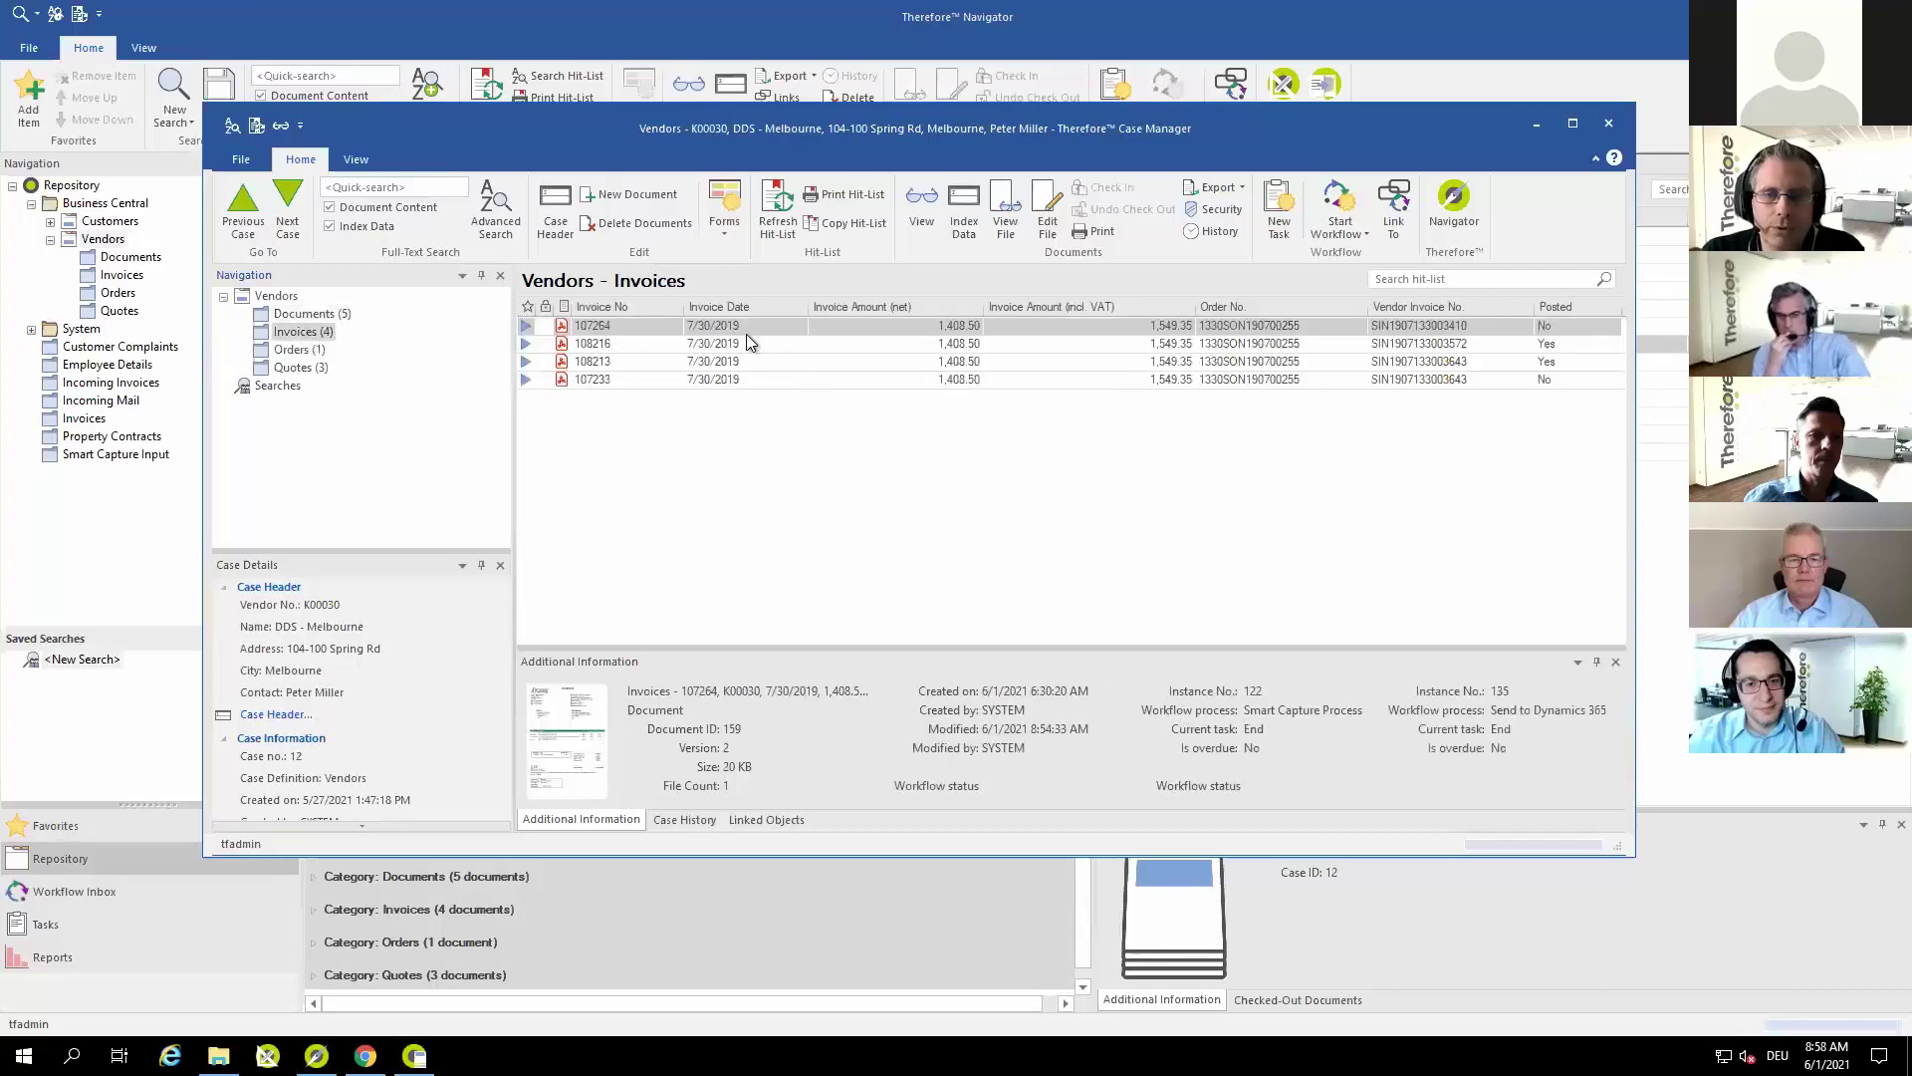
{"action": "left_click", "coordinate": [286, 350]}
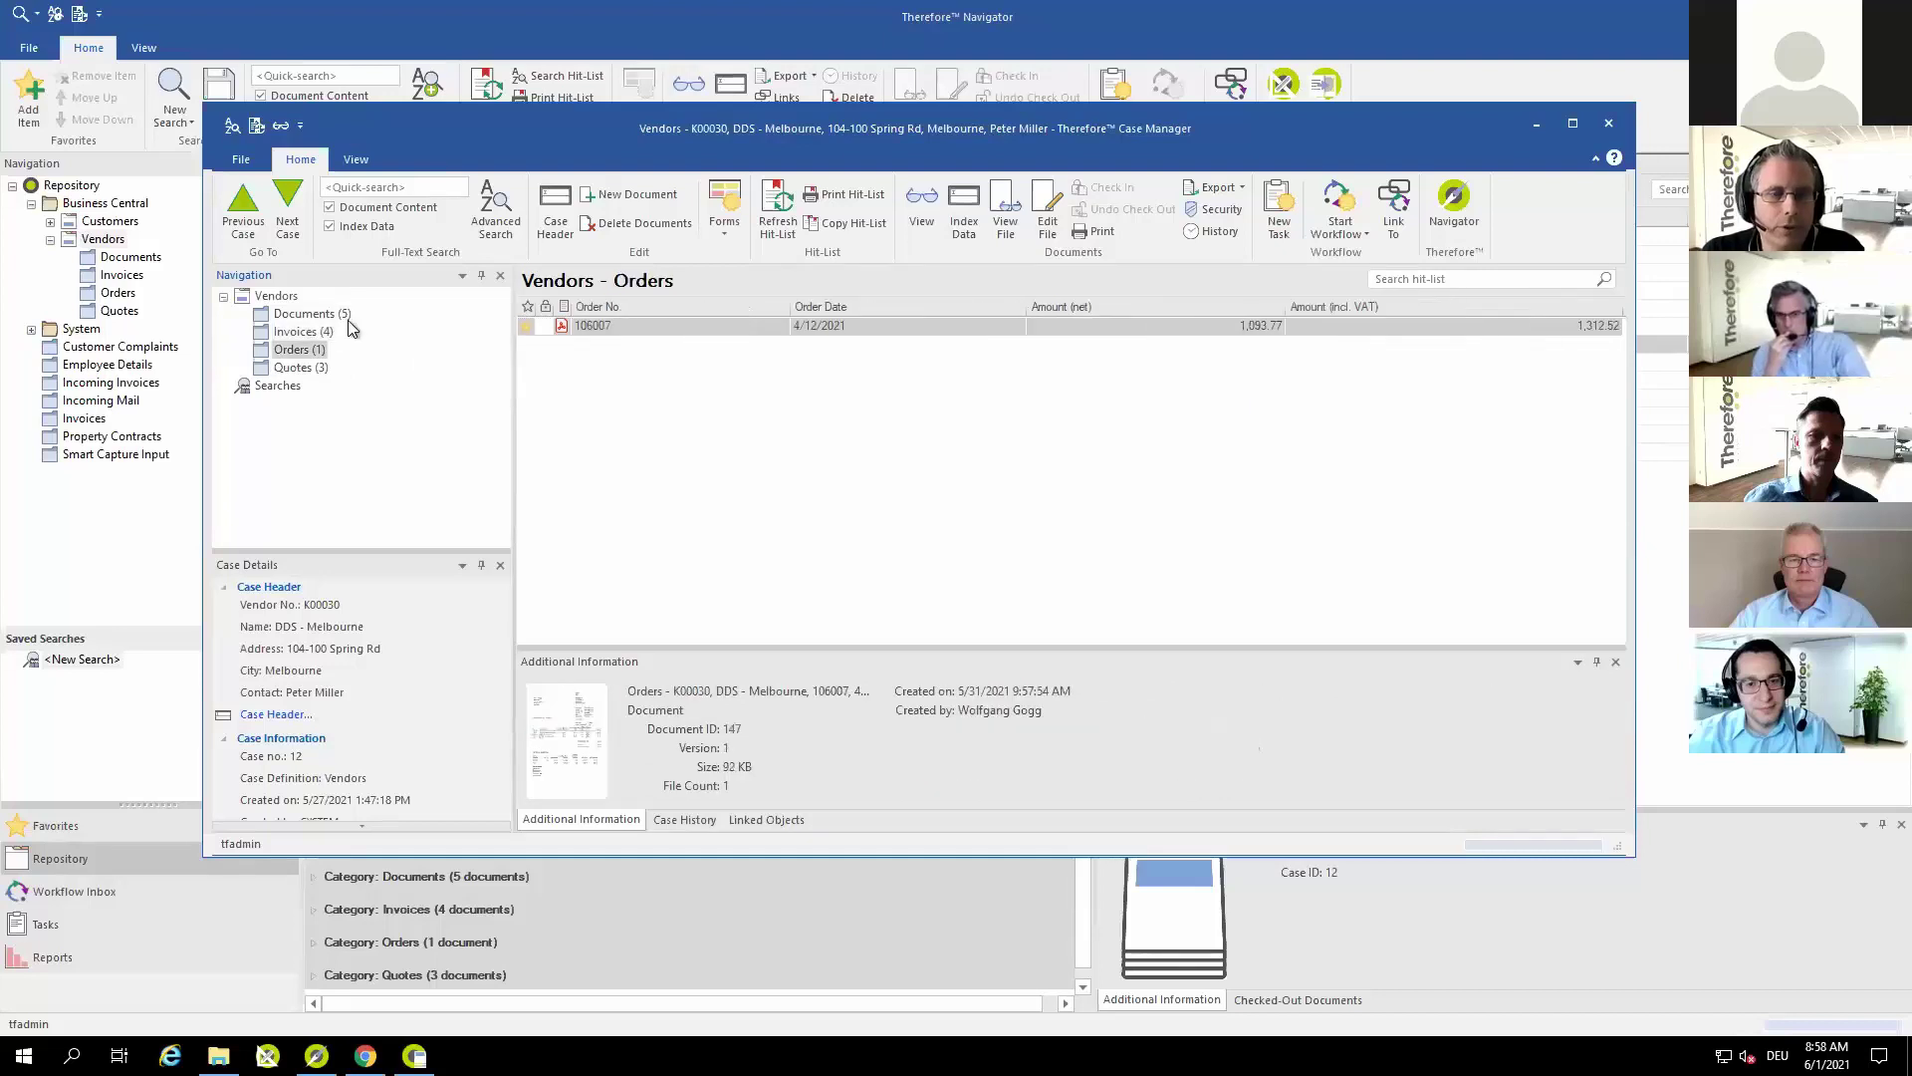
{"action": "left_click", "coordinate": [299, 368]}
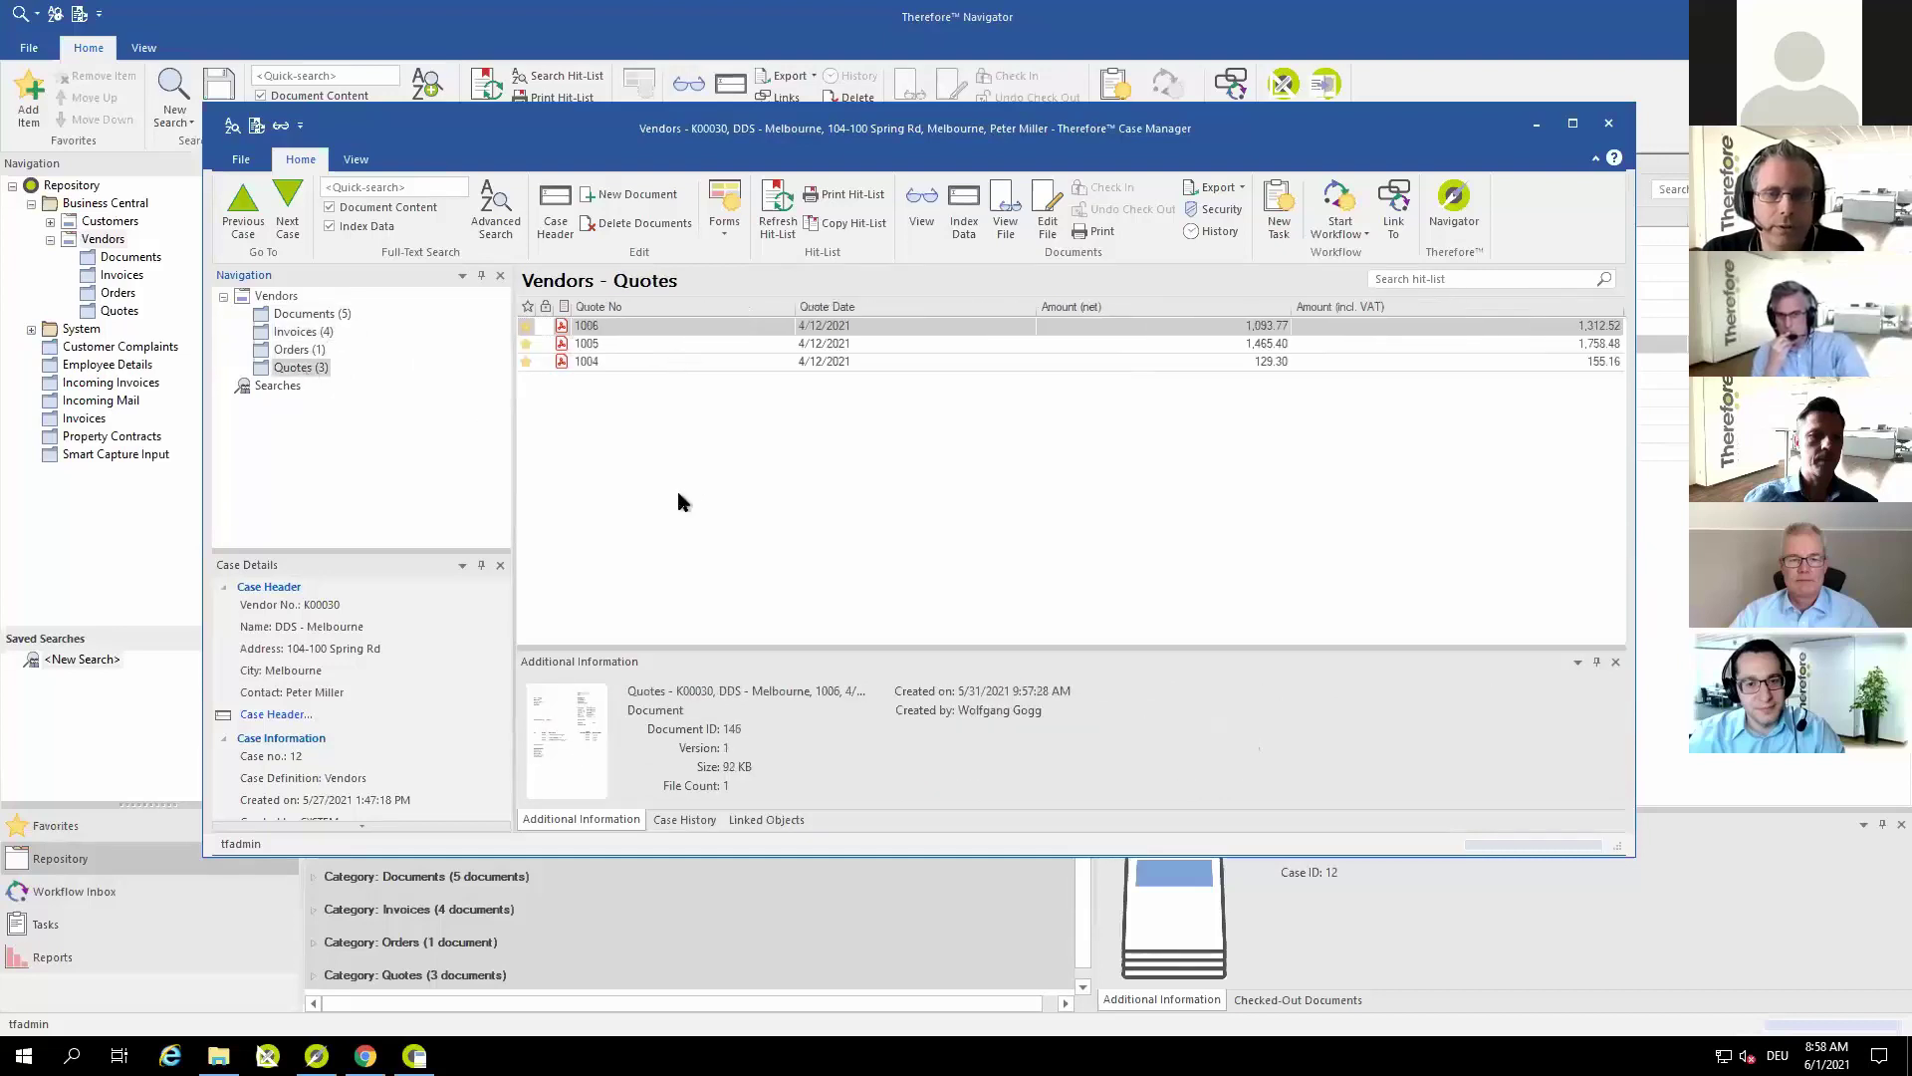
{"action": "left_click", "coordinate": [285, 332]}
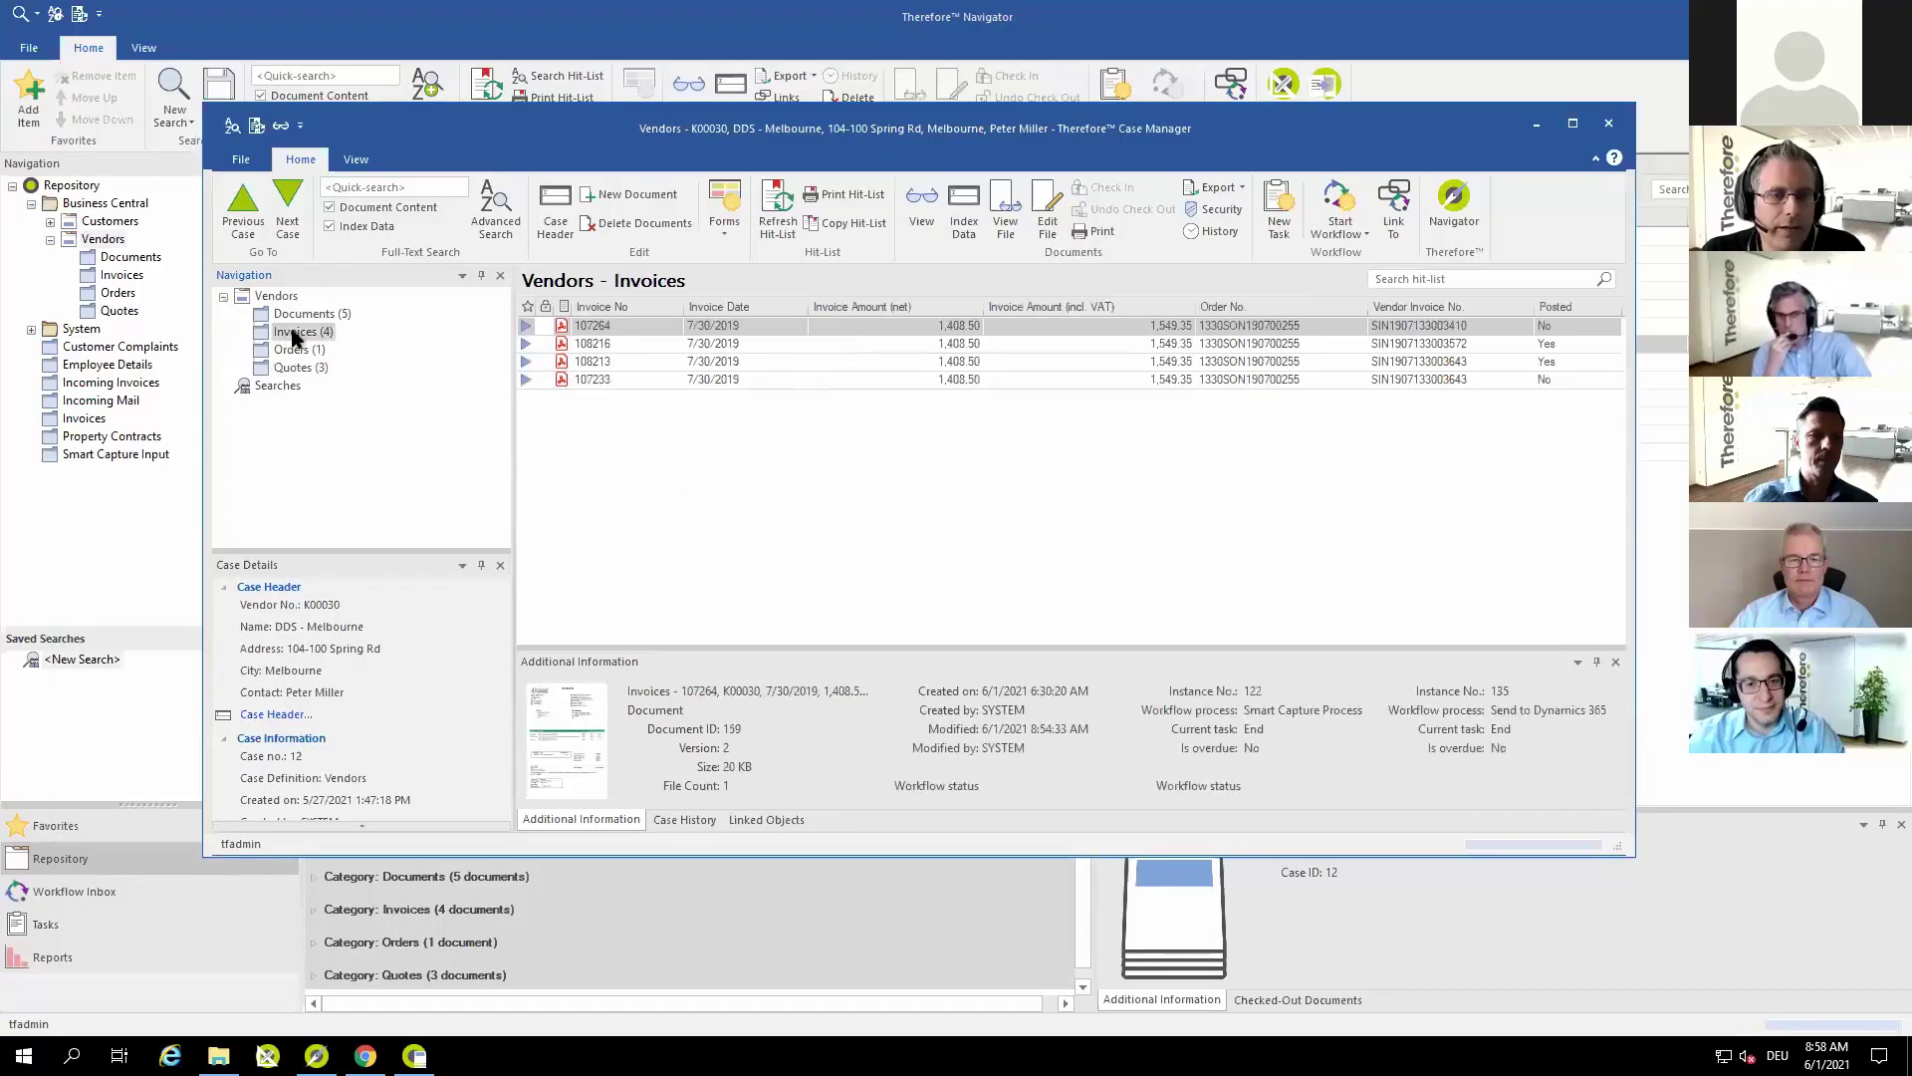
{"action": "double_click", "coordinate": [626, 333]}
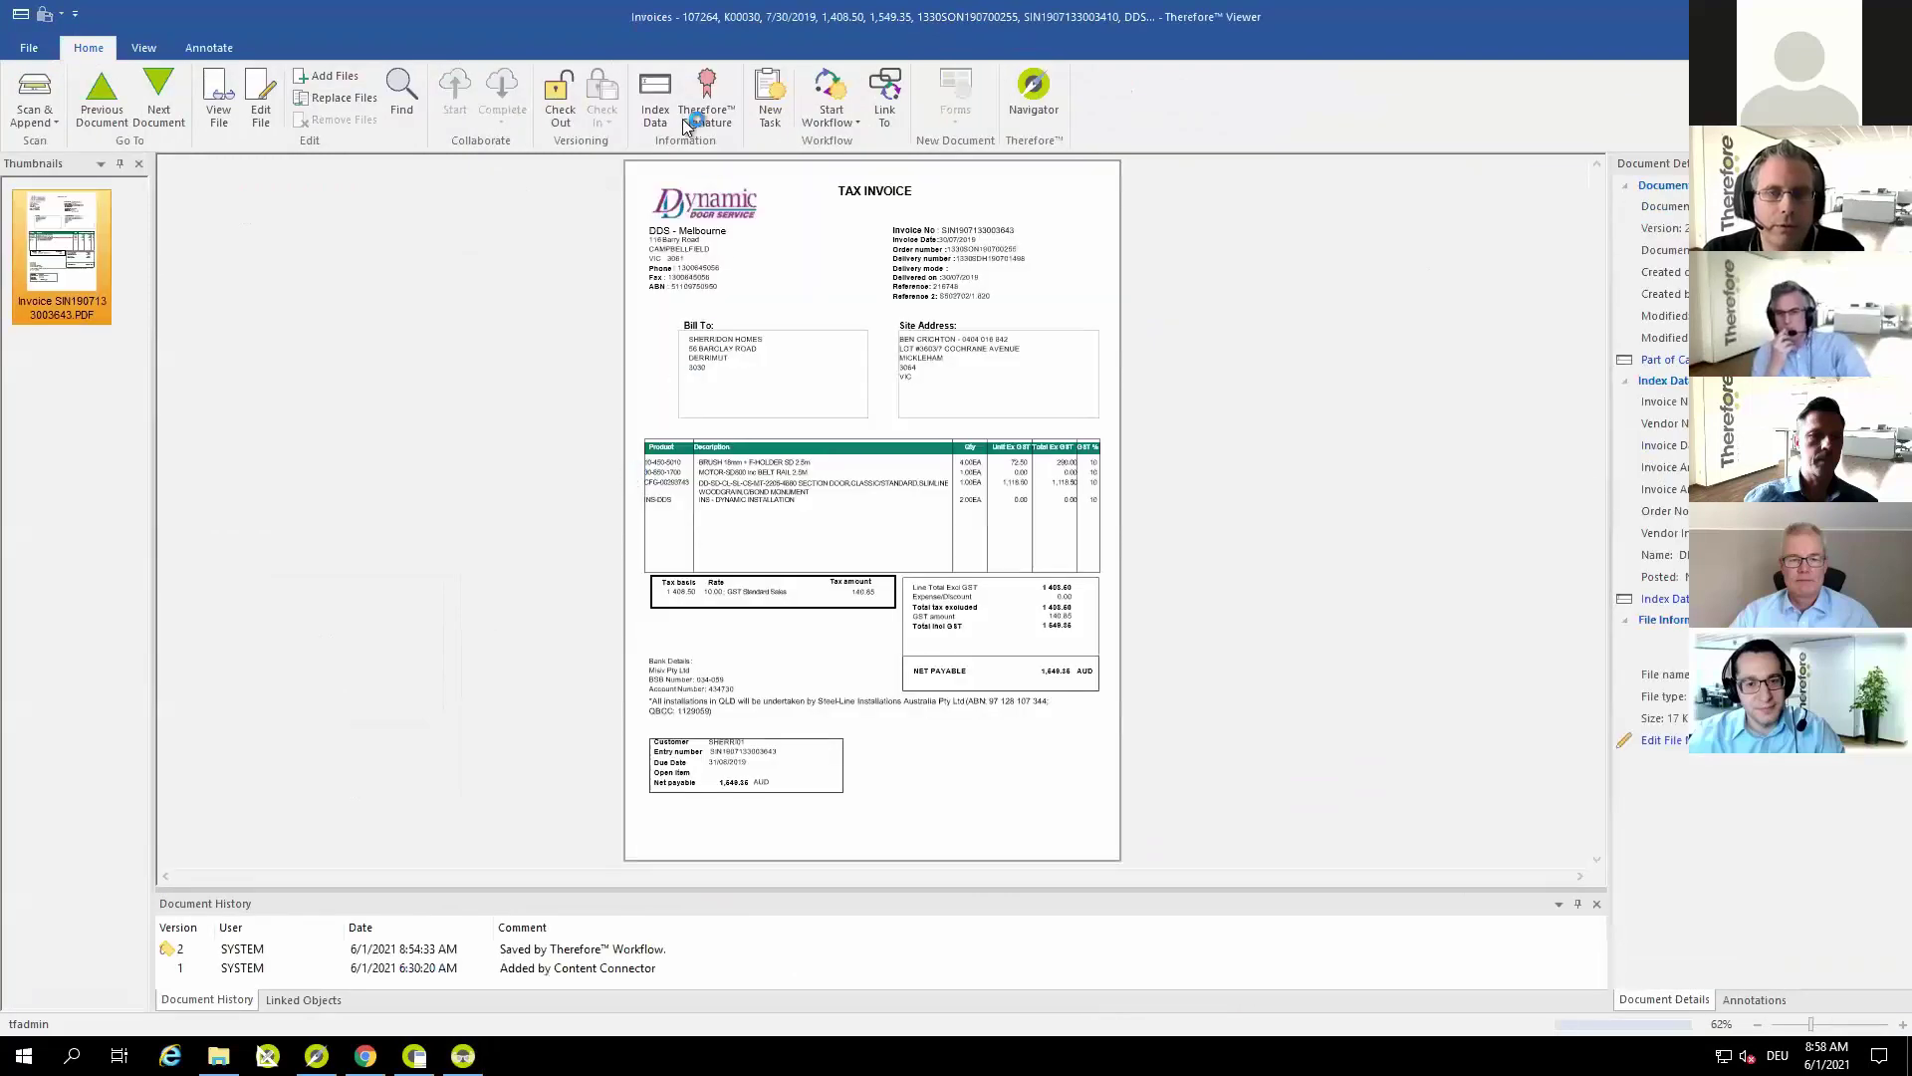
- Inspect the index data of the open DDS - Melbourne invoice, then close the index data and the document viewer
{"action": "left_click", "coordinate": [656, 114]}
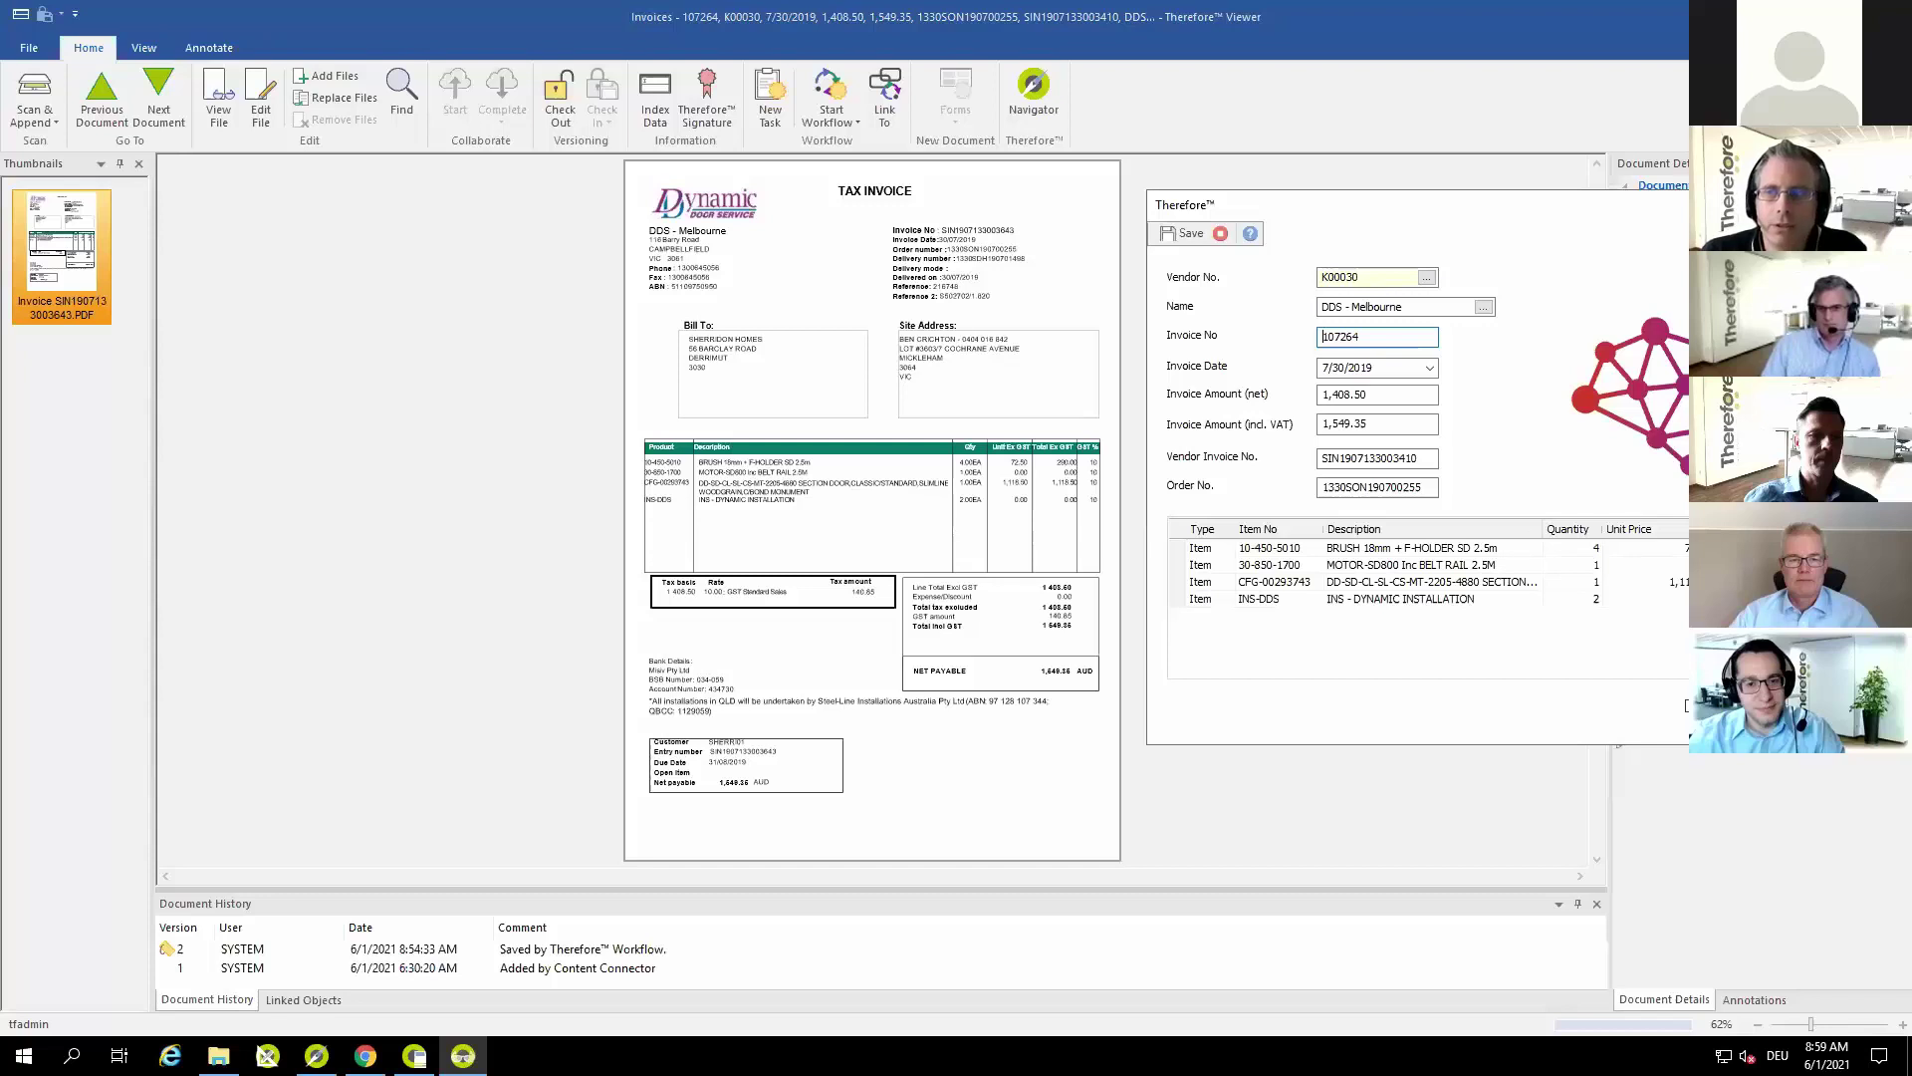
{"action": "key", "text": "Escape"}
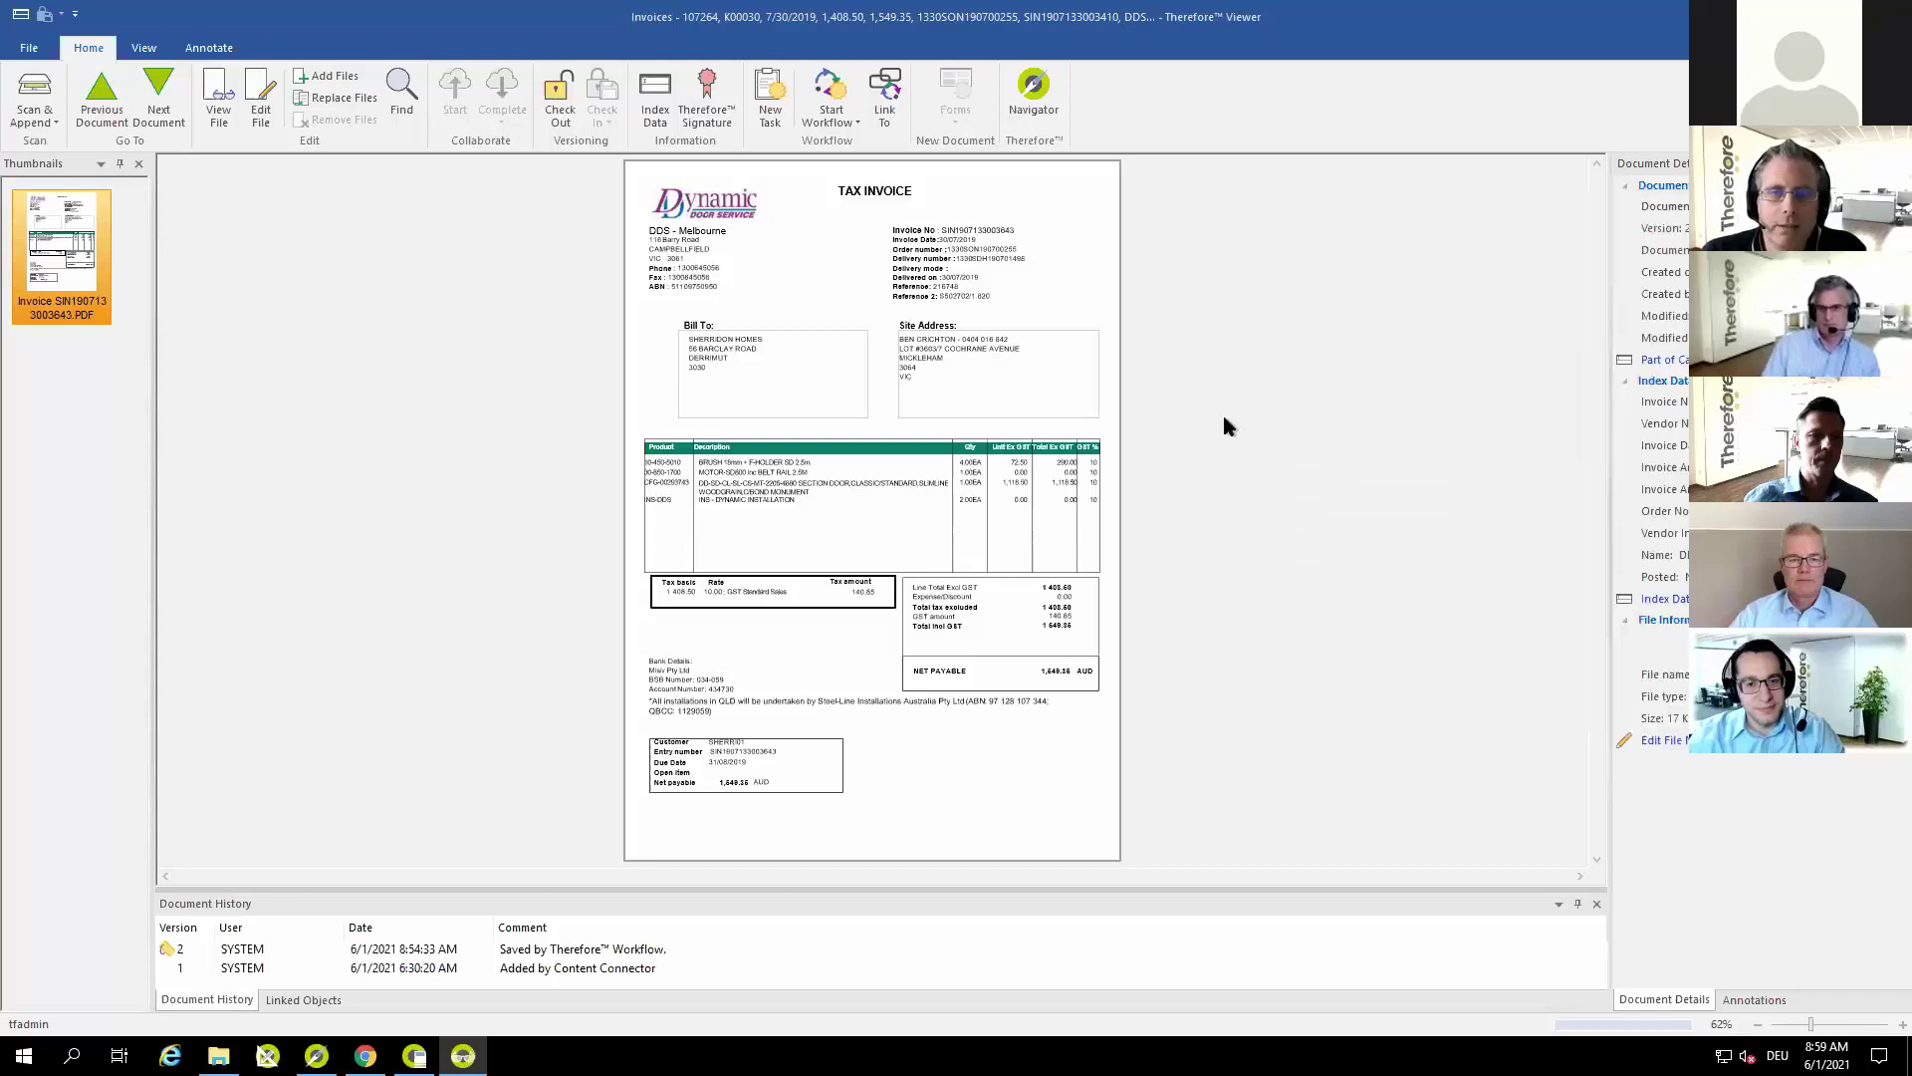
{"action": "key", "text": "Escape"}
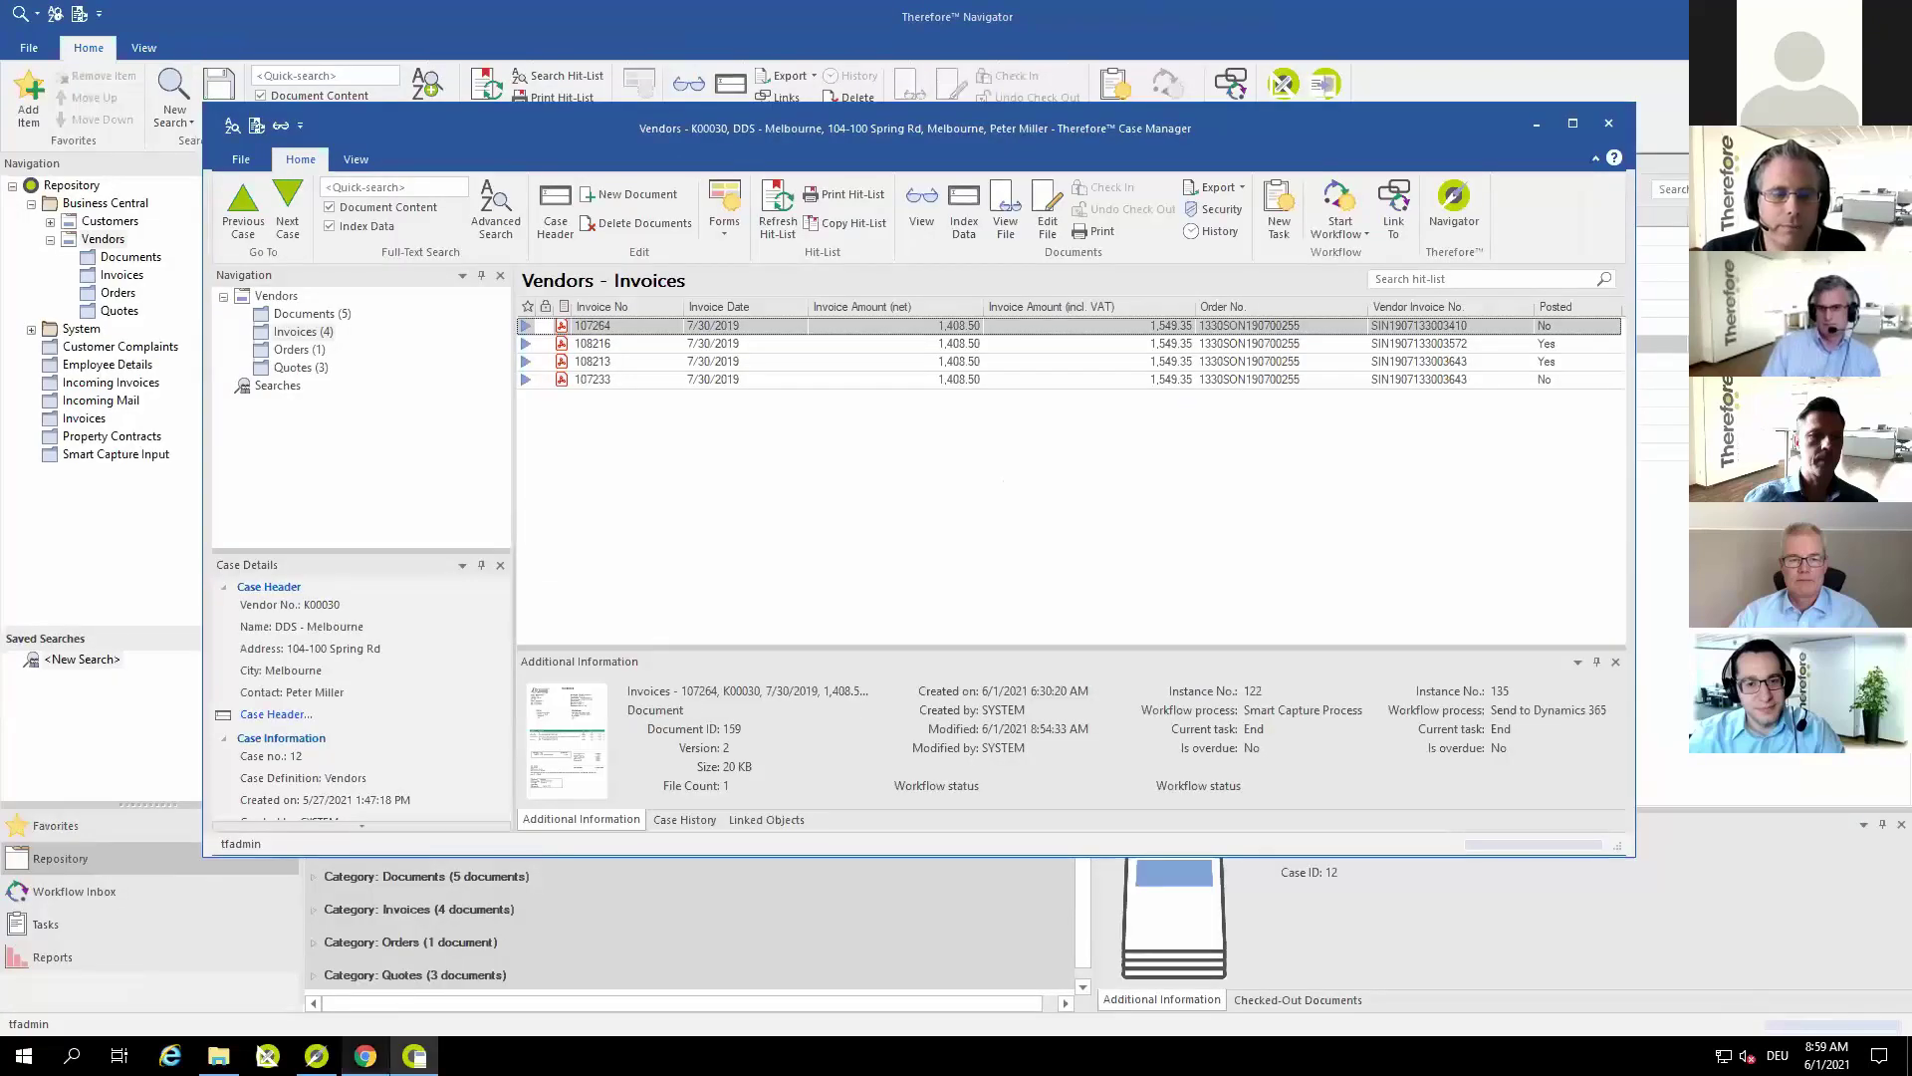
- Switch to Business Central in the browser and open the DDS - Melbourne entry from the purchase invoices list
{"action": "key", "text": "alt+Tab"}
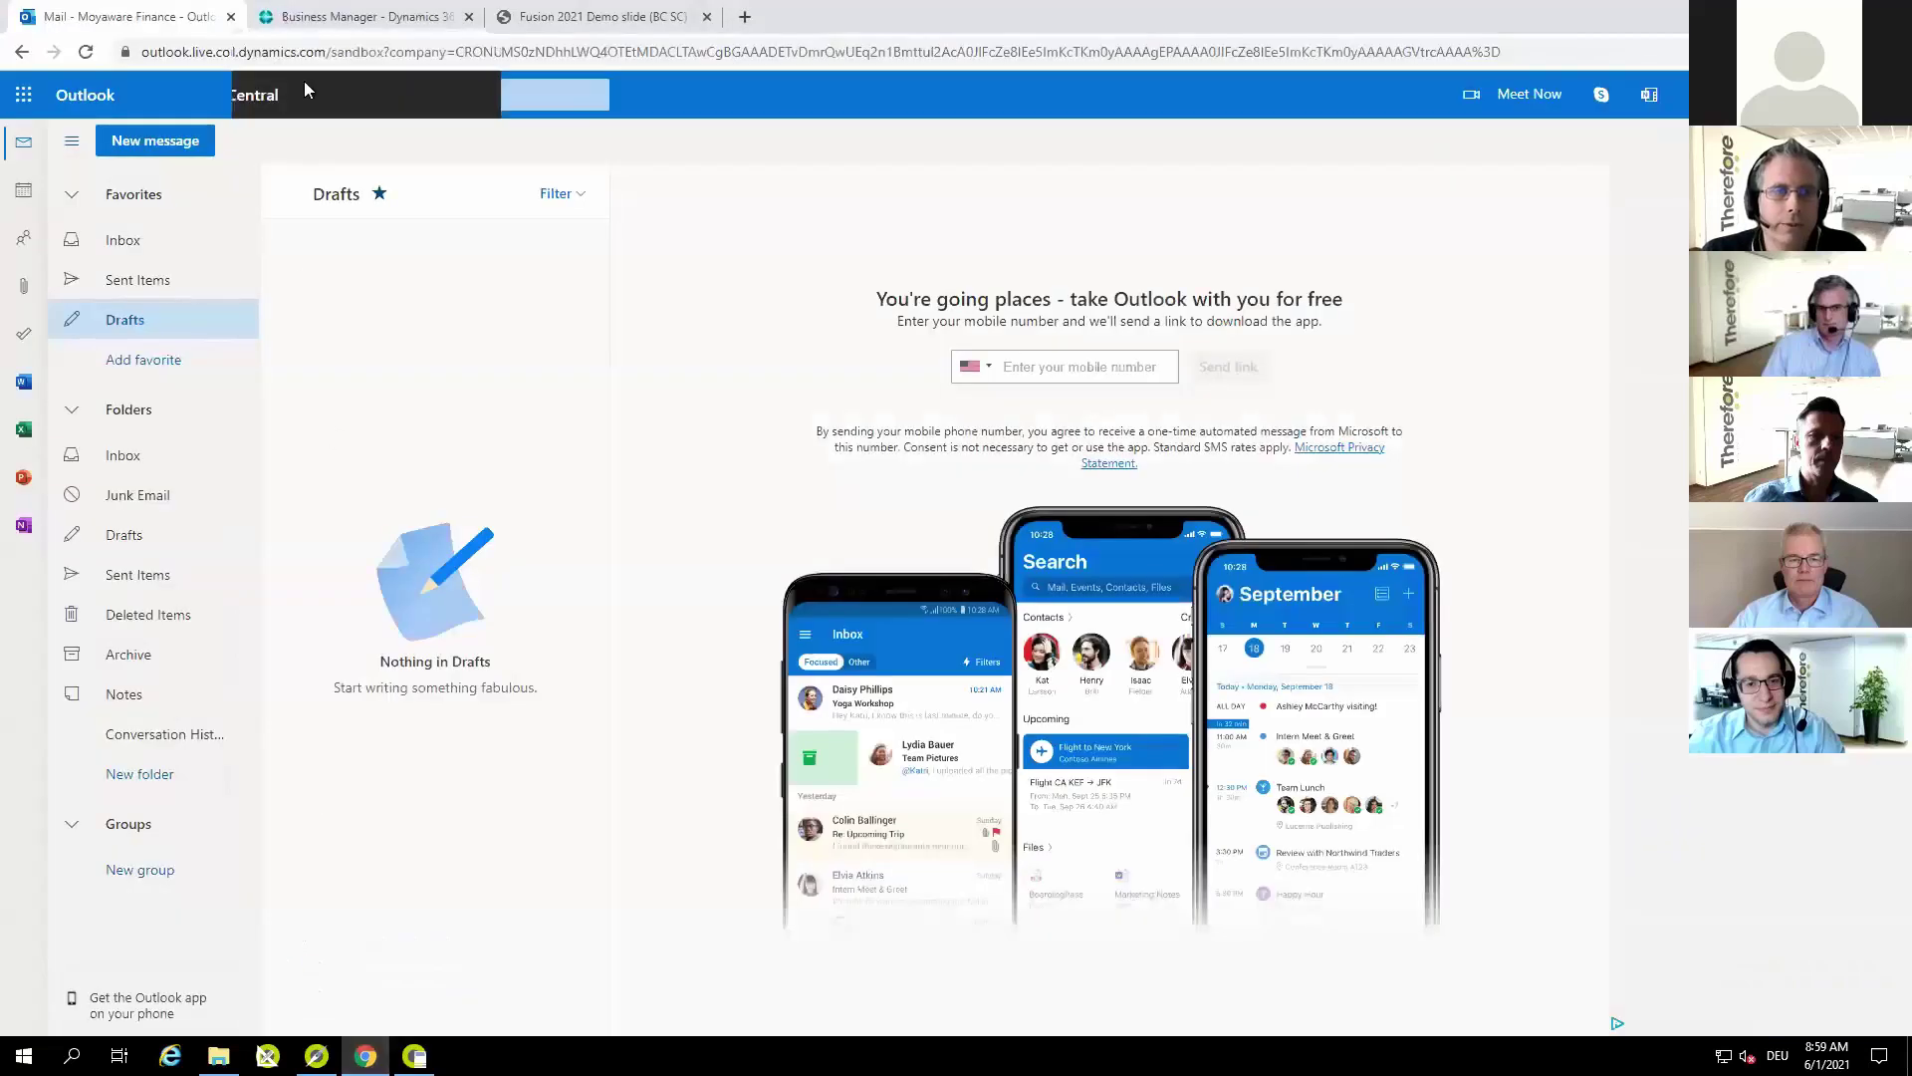
{"action": "left_click", "coordinate": [319, 17]}
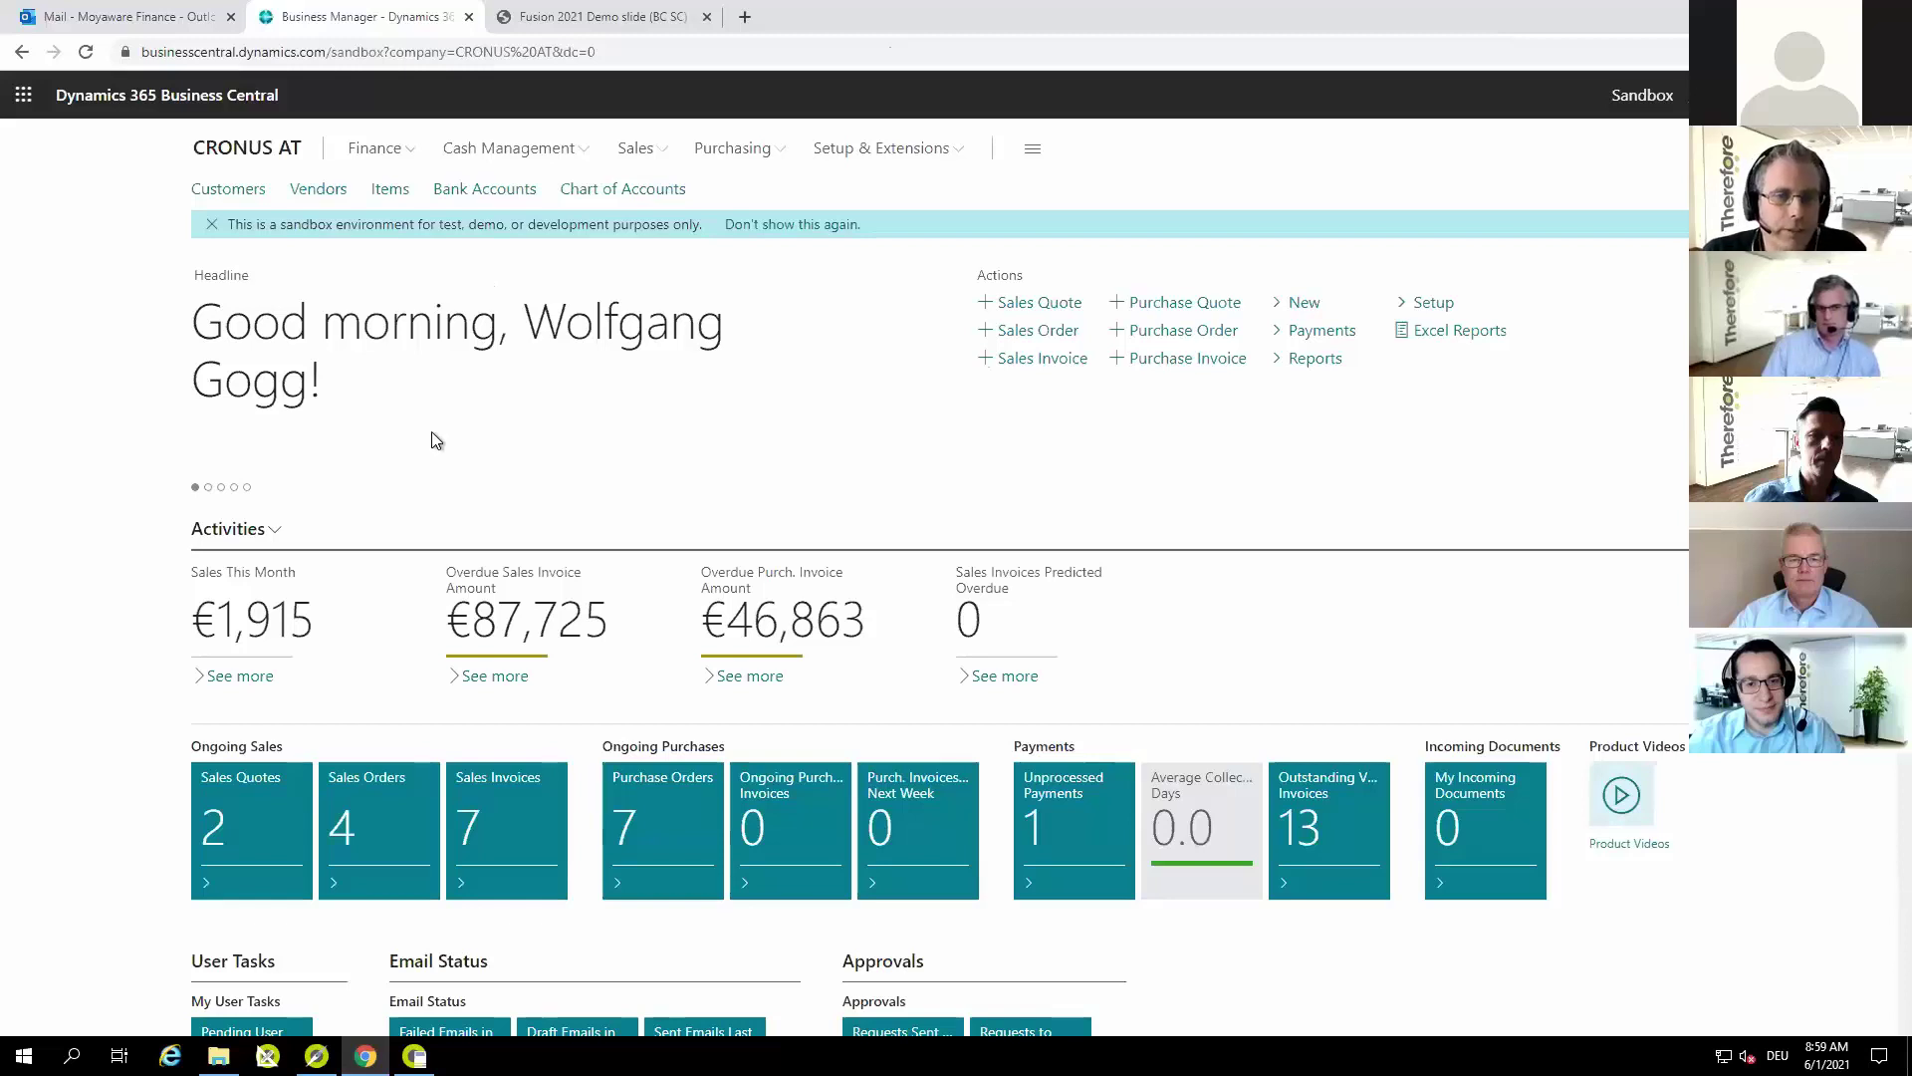
{"action": "left_click", "coordinate": [746, 147]}
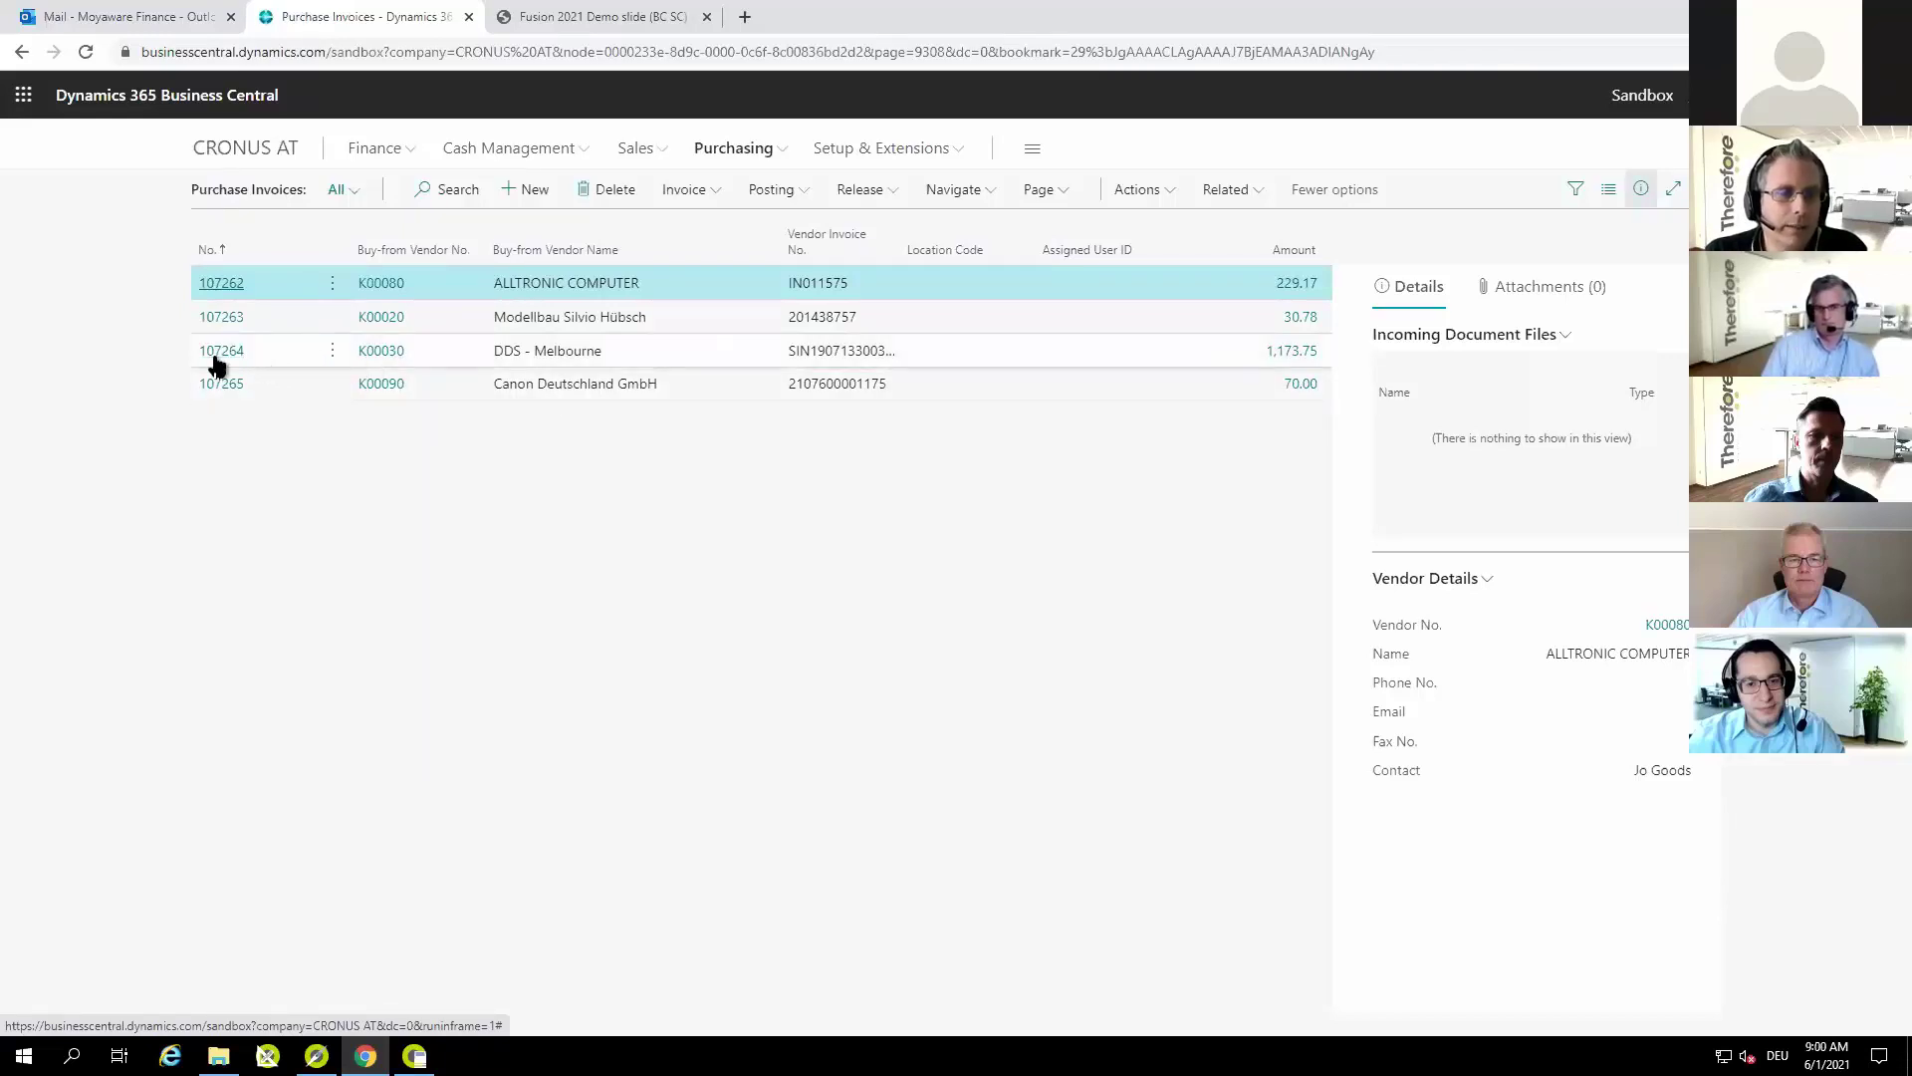
{"action": "left_click", "coordinate": [213, 358]}
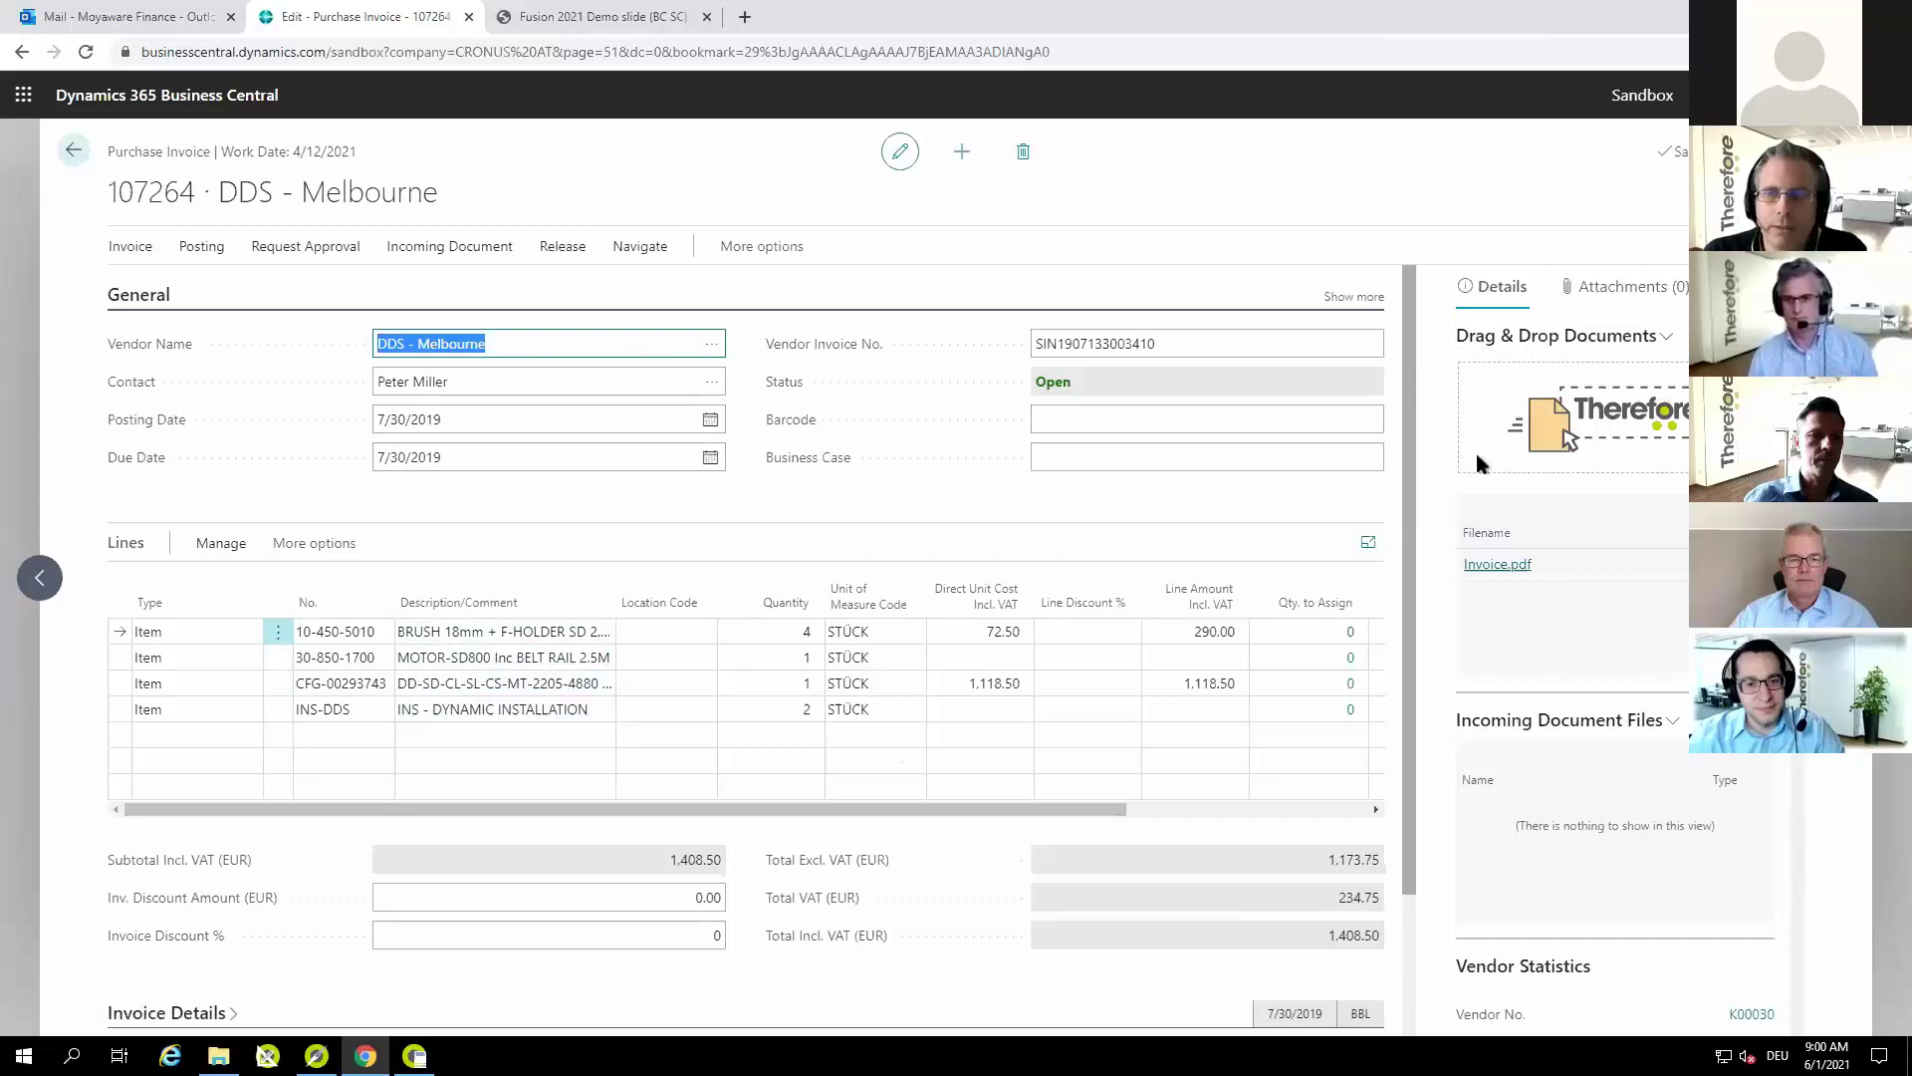
- View the linked Invoice.pdf in the Therefore web client, check its index data and line items, and return to the purchase invoice
{"action": "left_click", "coordinate": [1497, 565]}
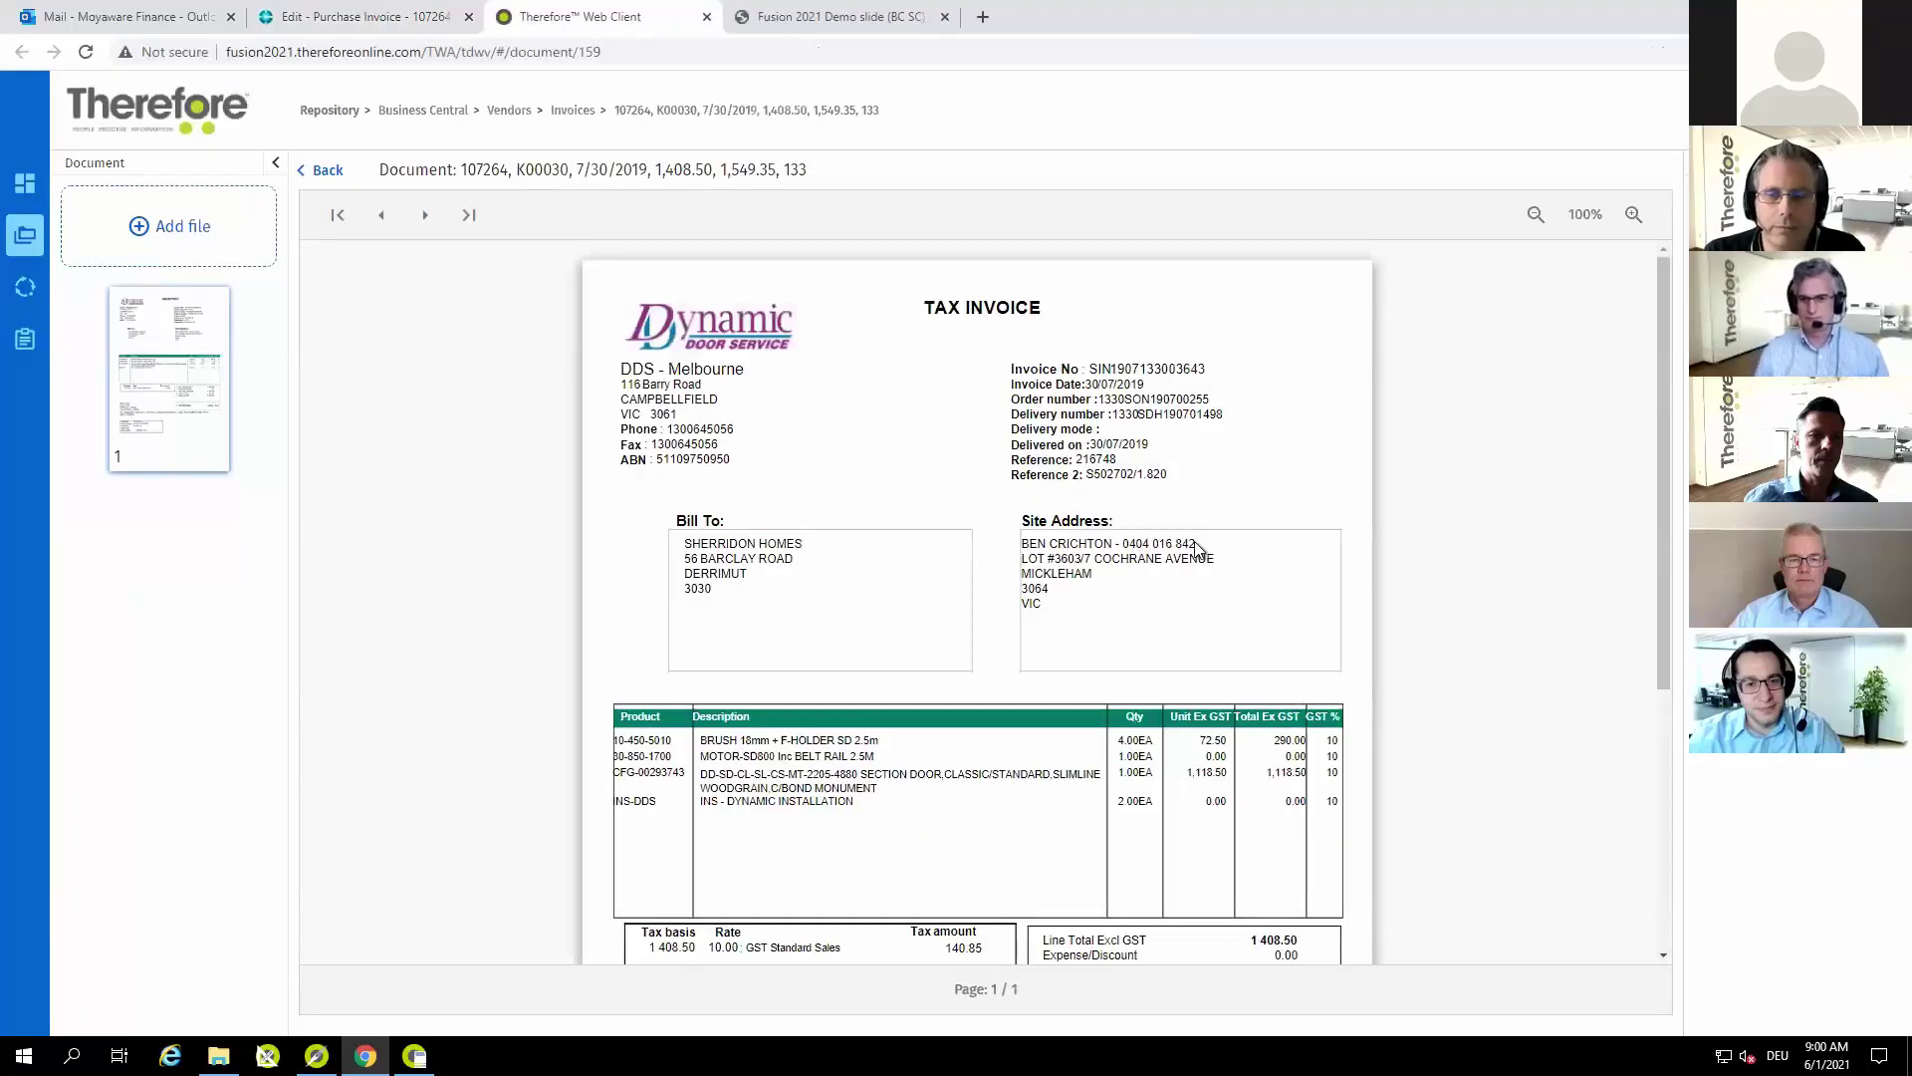
{"action": "scroll", "coordinate": [1200, 551], "scroll_direction": "down", "scroll_amount": 3}
{"action": "scroll", "coordinate": [1199, 551], "scroll_direction": "up", "scroll_amount": 3}
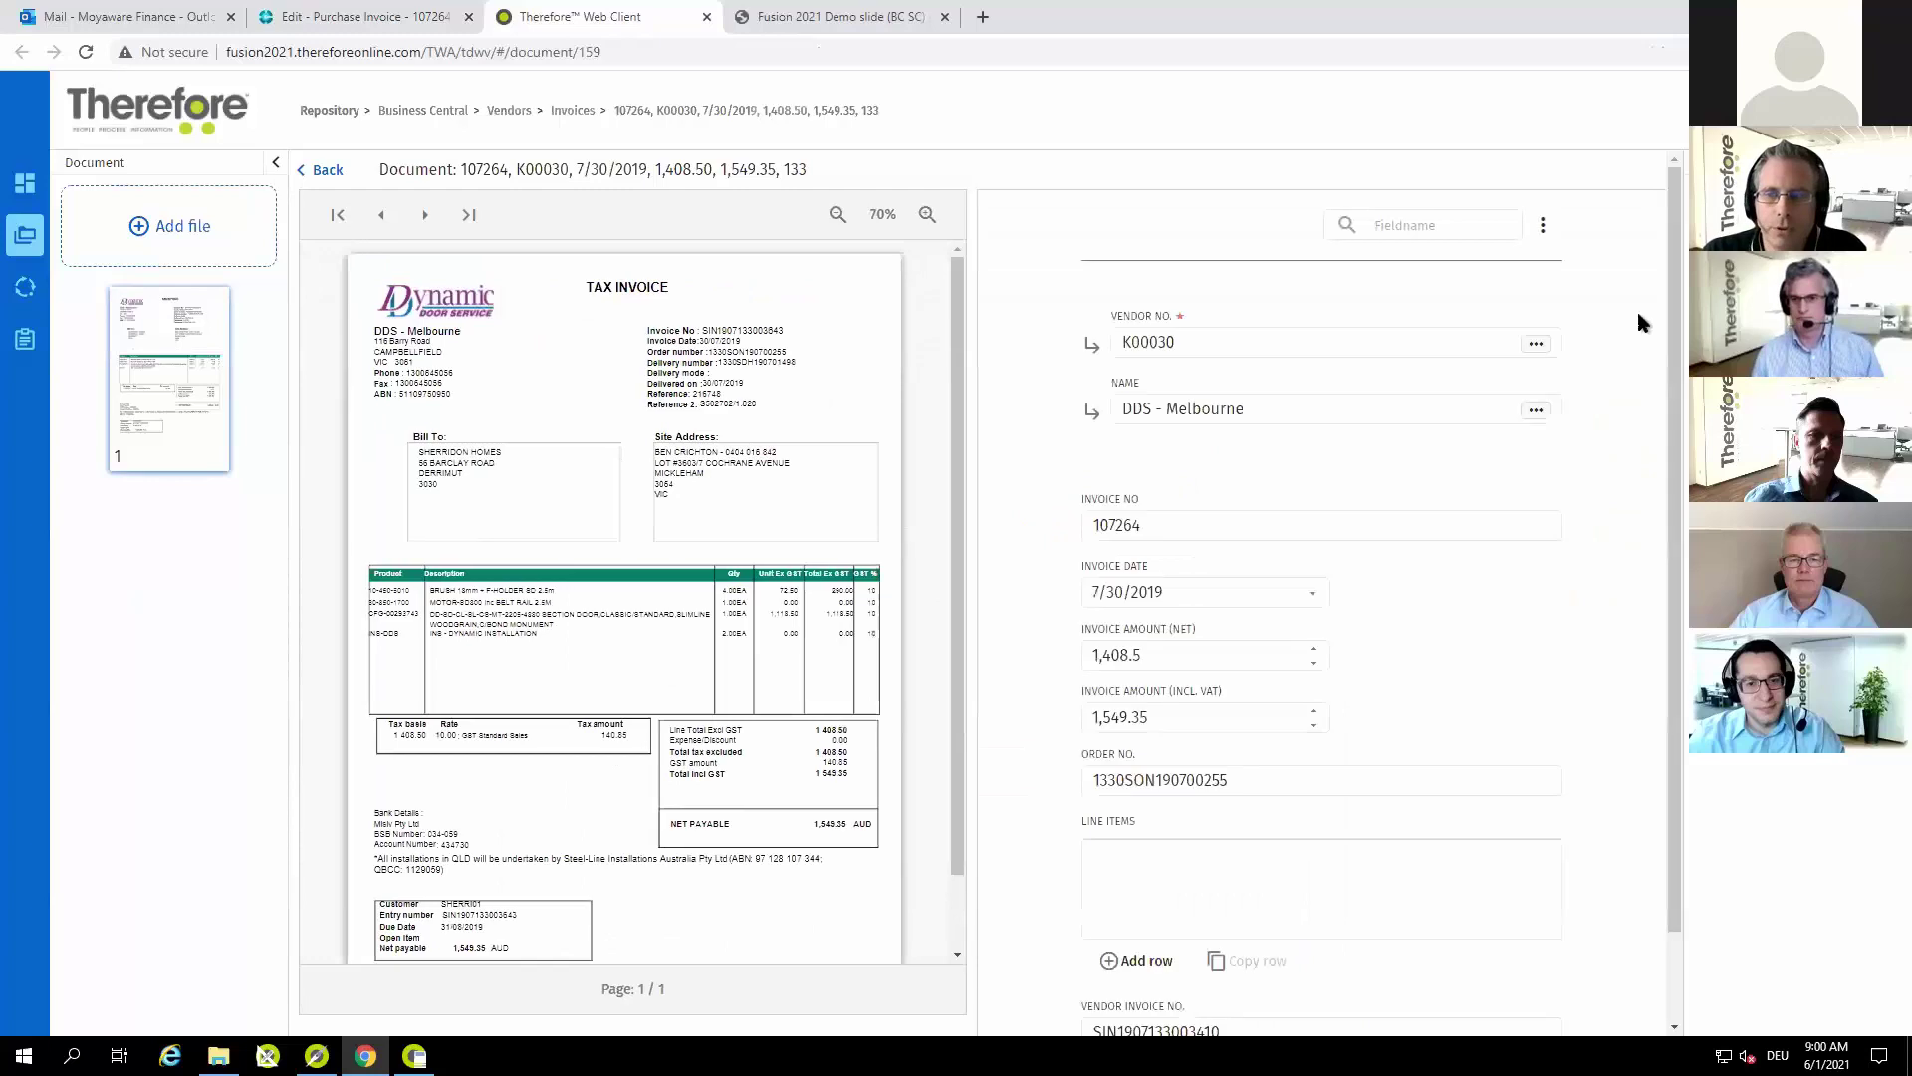
{"action": "scroll", "coordinate": [1419, 663], "scroll_direction": "down", "scroll_amount": 3}
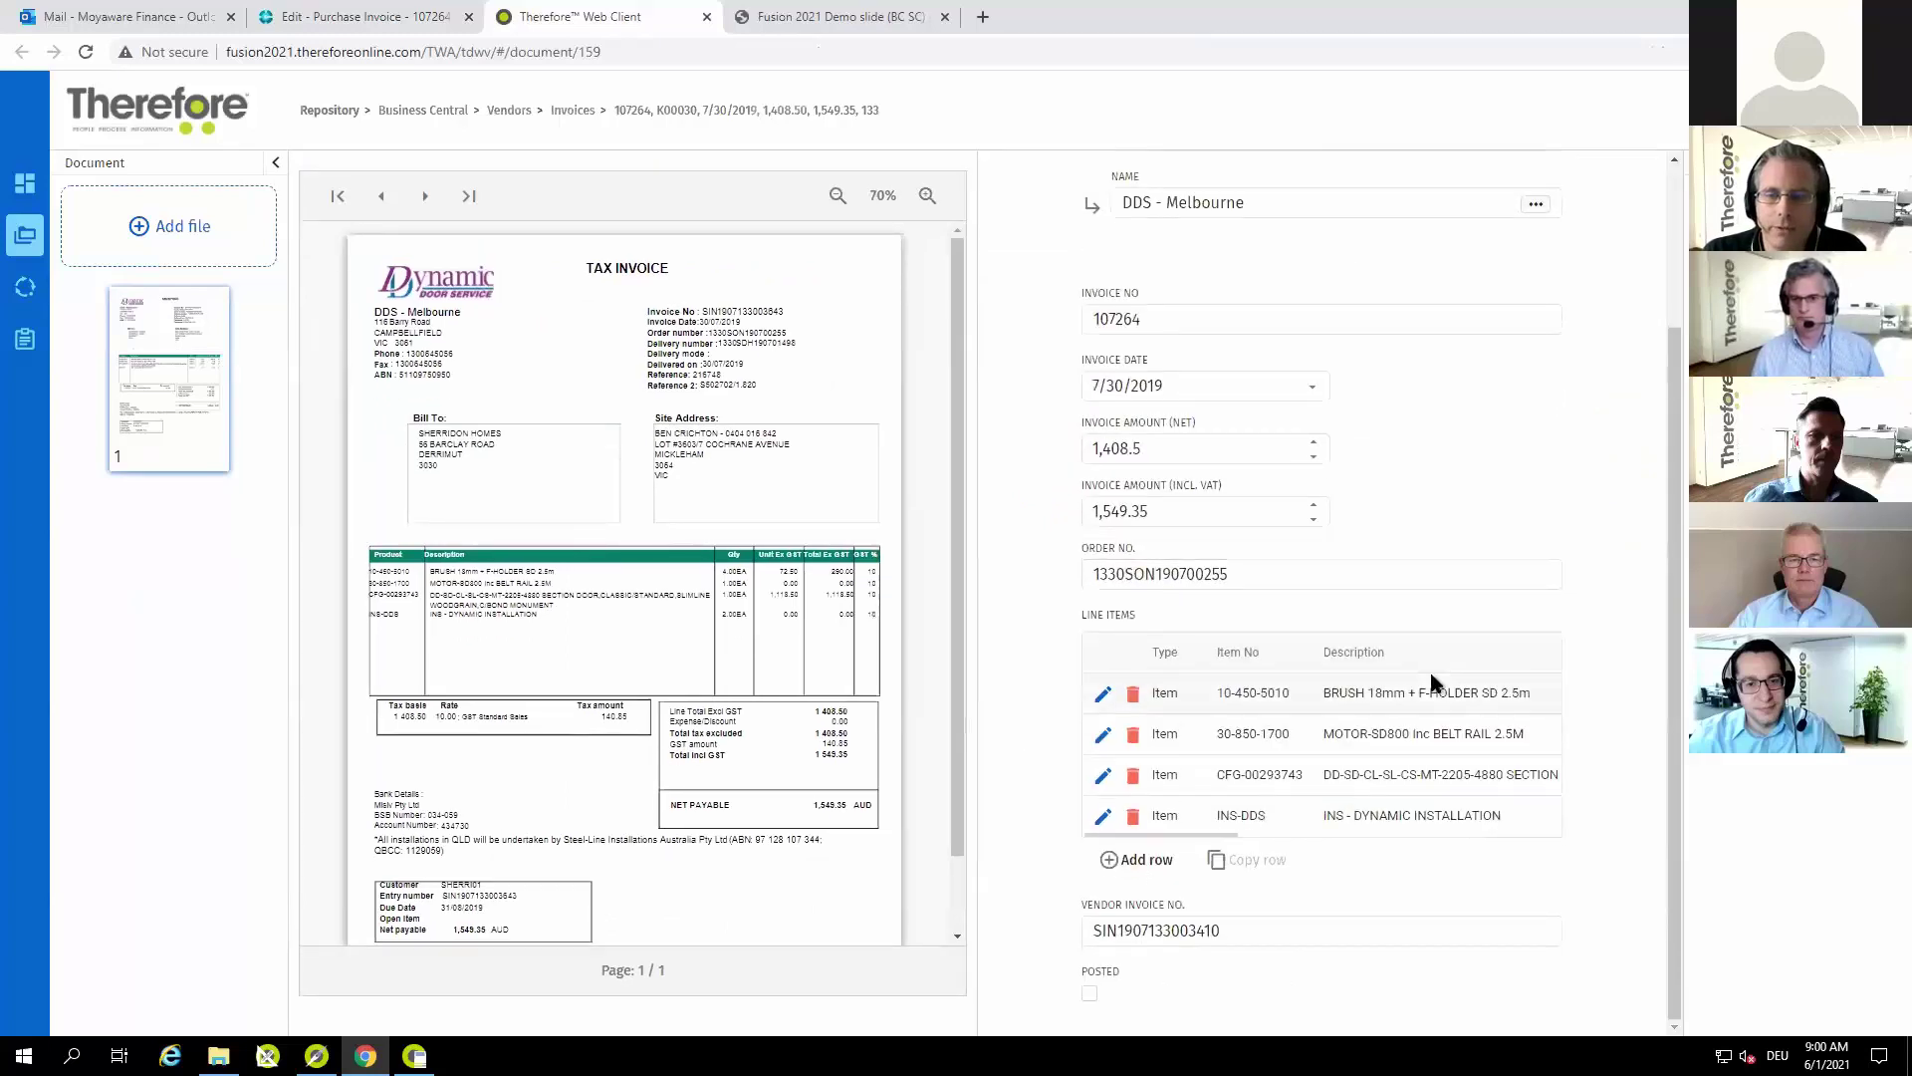
{"action": "scroll", "coordinate": [1430, 667], "scroll_direction": "up", "scroll_amount": 3}
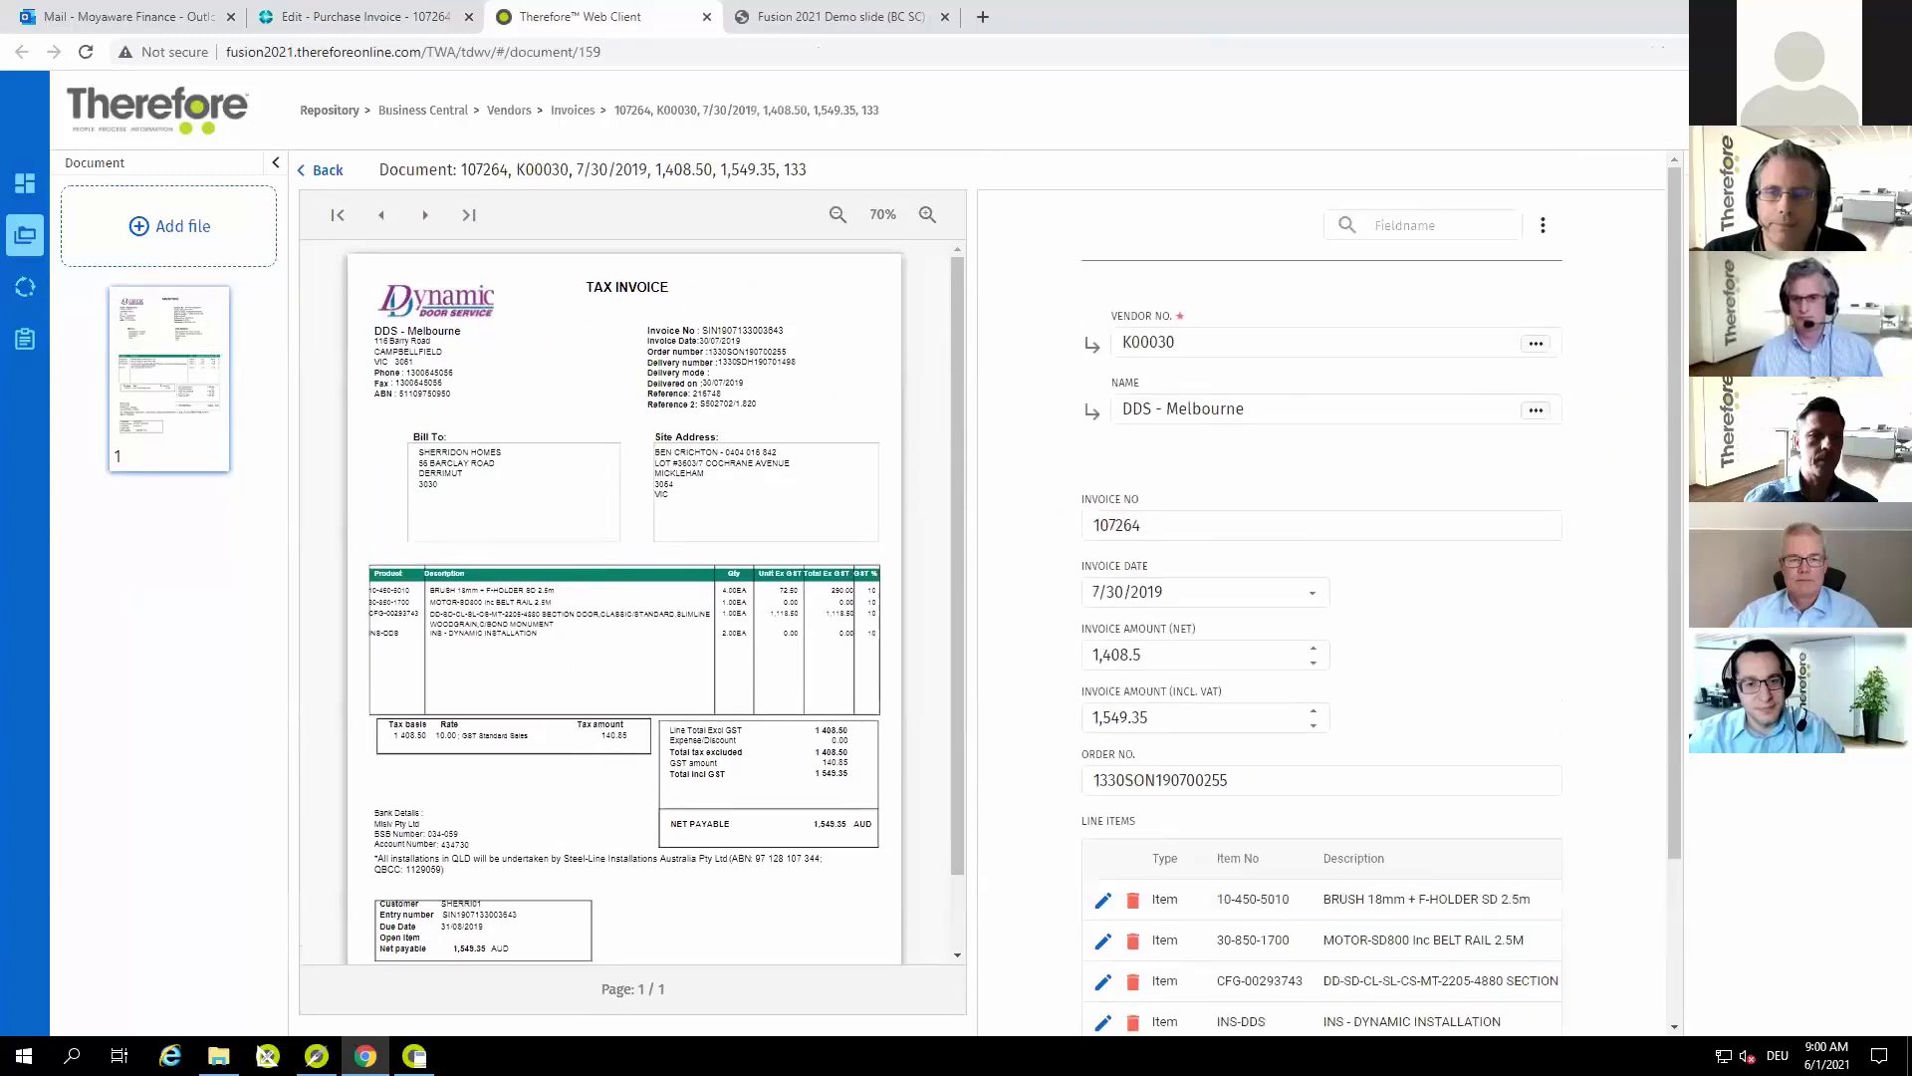
{"action": "left_click", "coordinate": [1753, 249]}
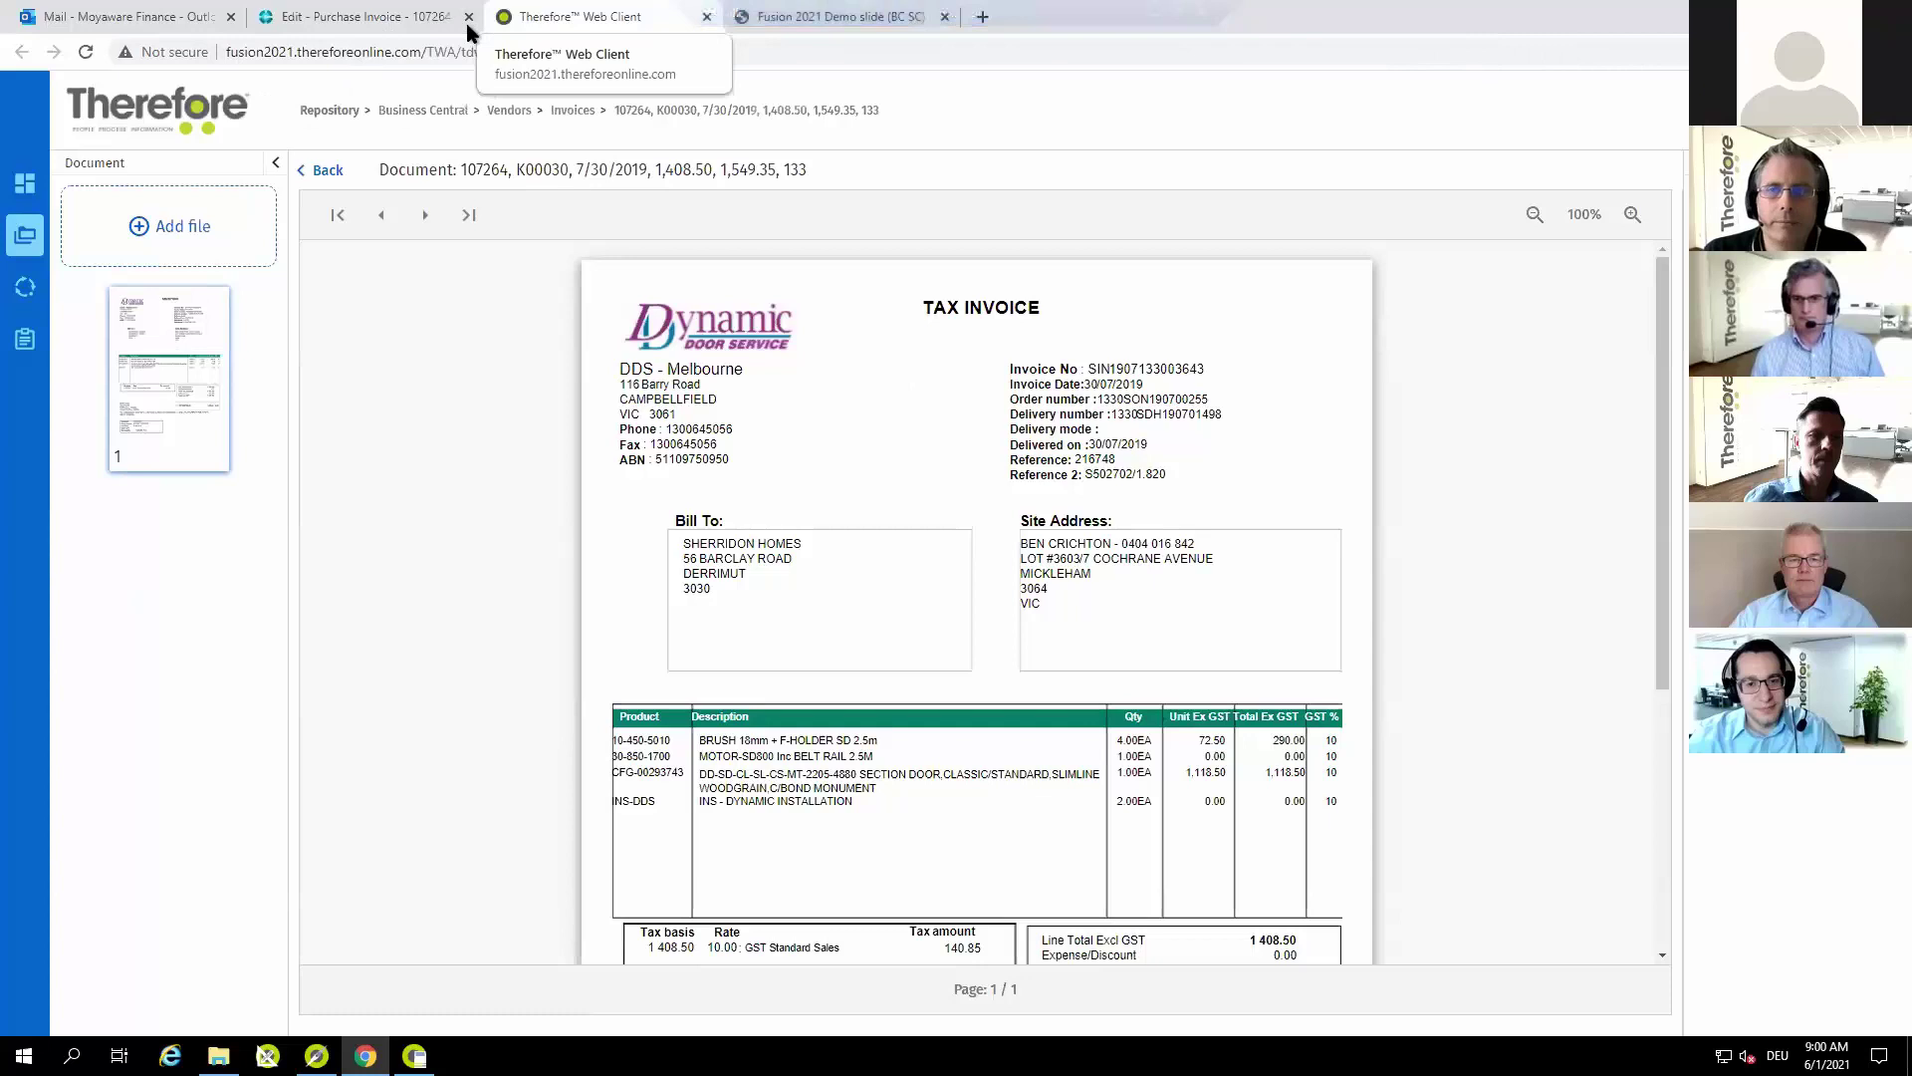
{"action": "left_click_drag", "start_coordinate": [1581, 30], "coordinate": [1584, 122]}
{"action": "left_click", "coordinate": [1423, 117]}
{"action": "double_click", "coordinate": [1633, 93]}
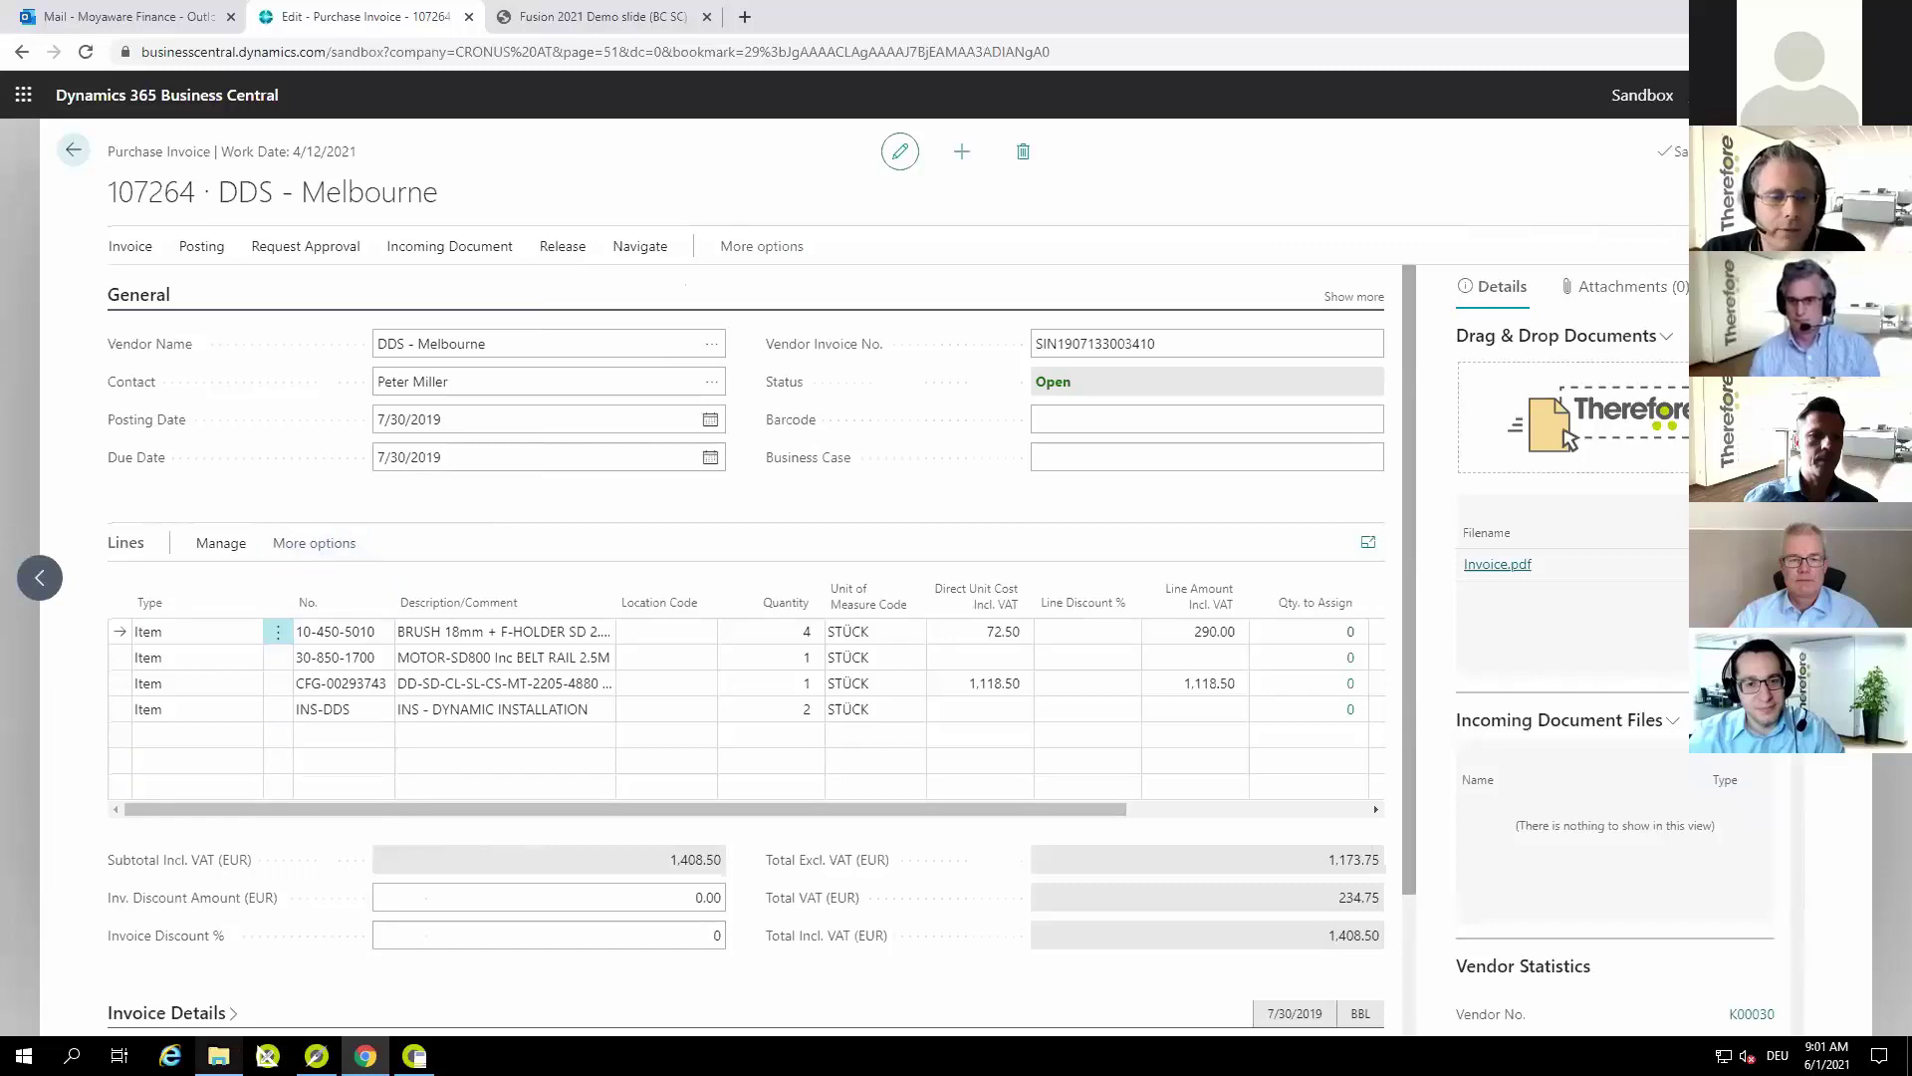
- Attach the Services Contract document from the Legal (docs) folder in Sample Docs to the DDS - Melbourne purchase invoice
{"action": "left_click", "coordinate": [215, 1053]}
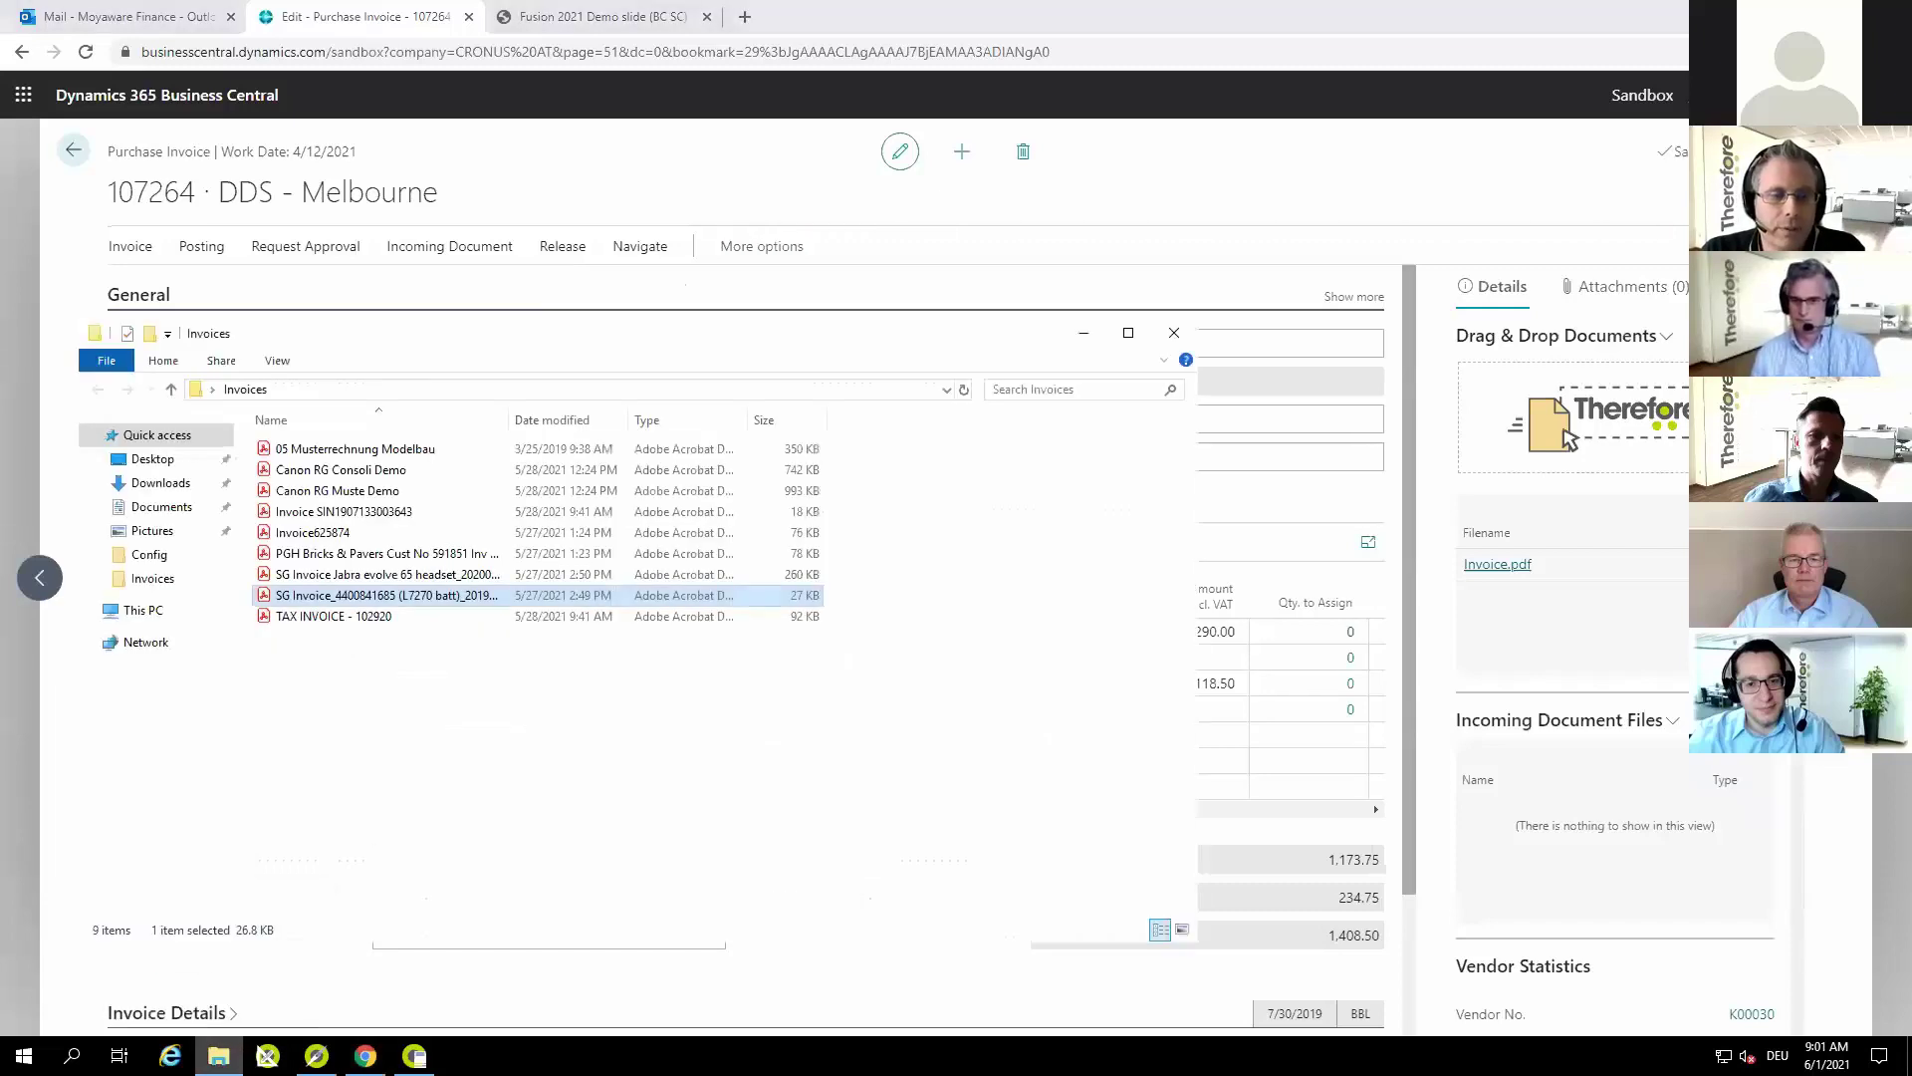
{"action": "left_click", "coordinate": [149, 460]}
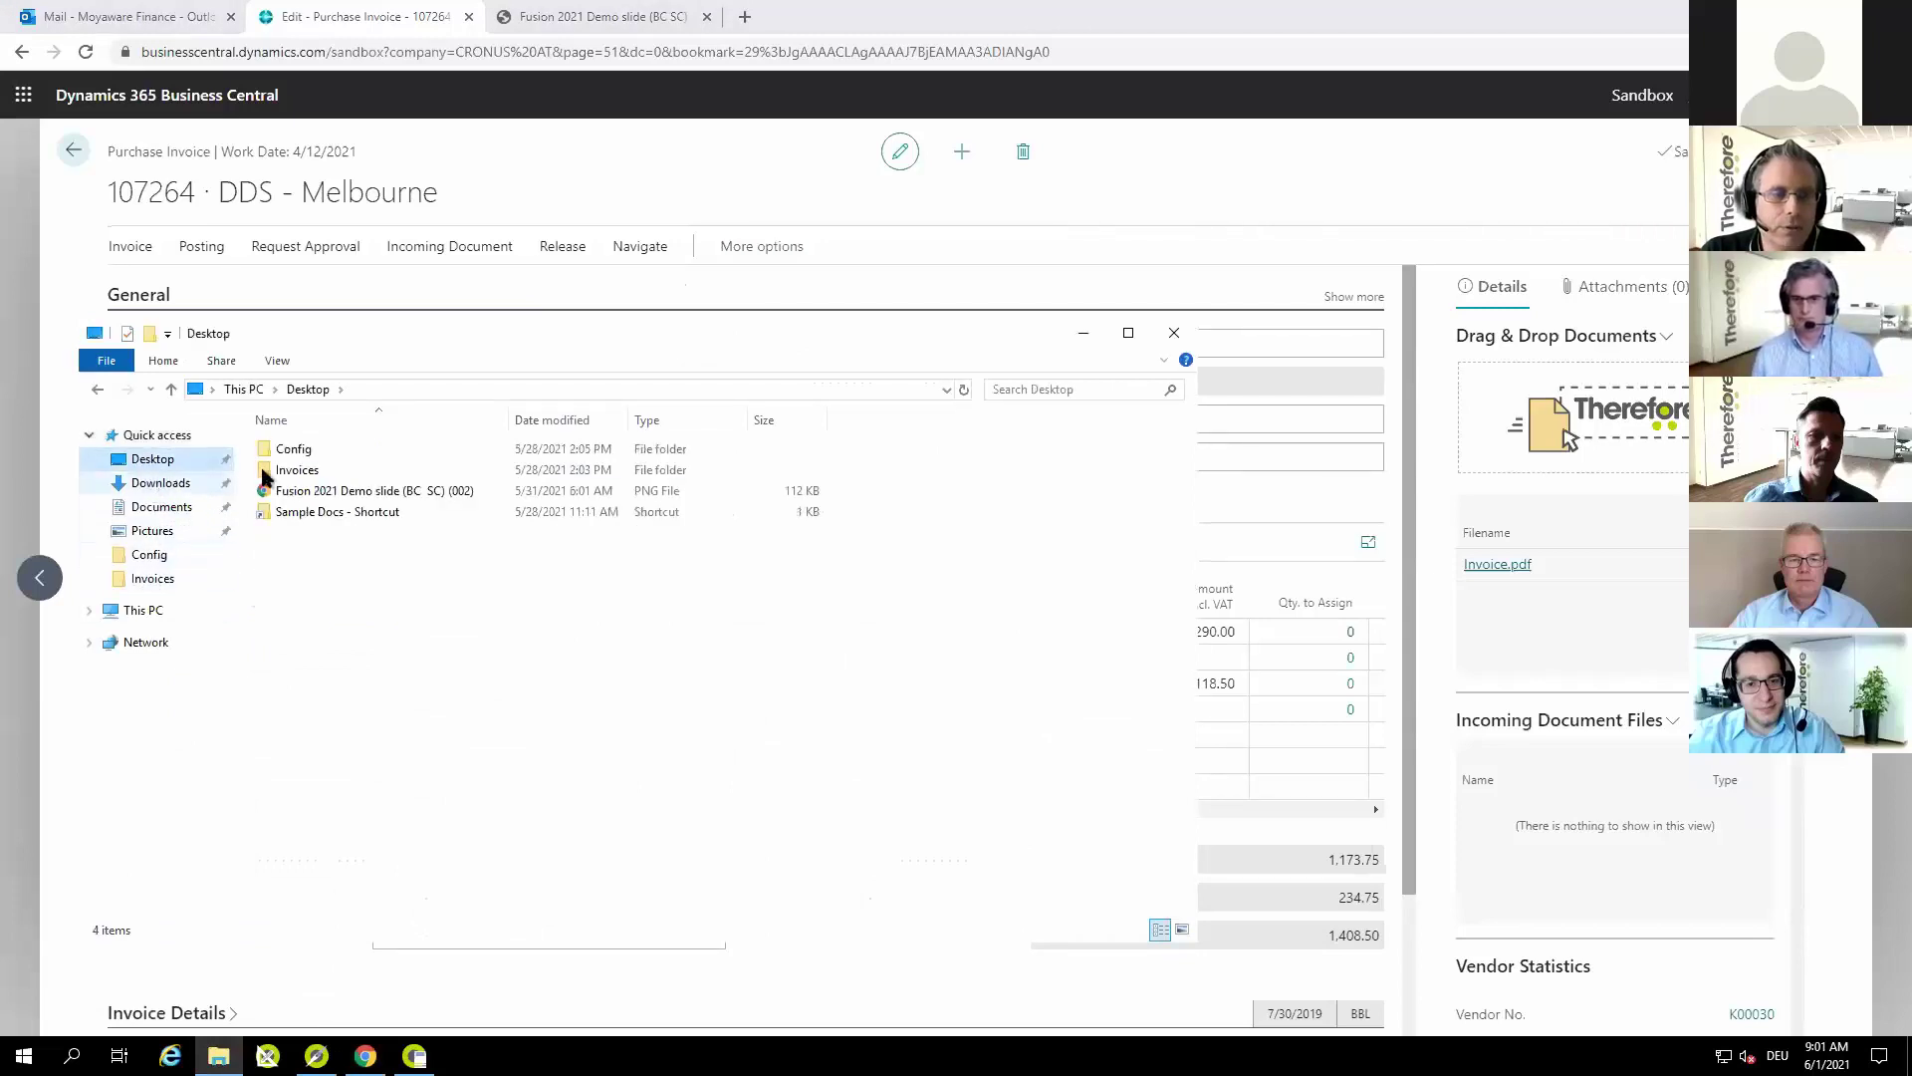
{"action": "left_click", "coordinate": [305, 516]}
{"action": "double_click", "coordinate": [303, 515]}
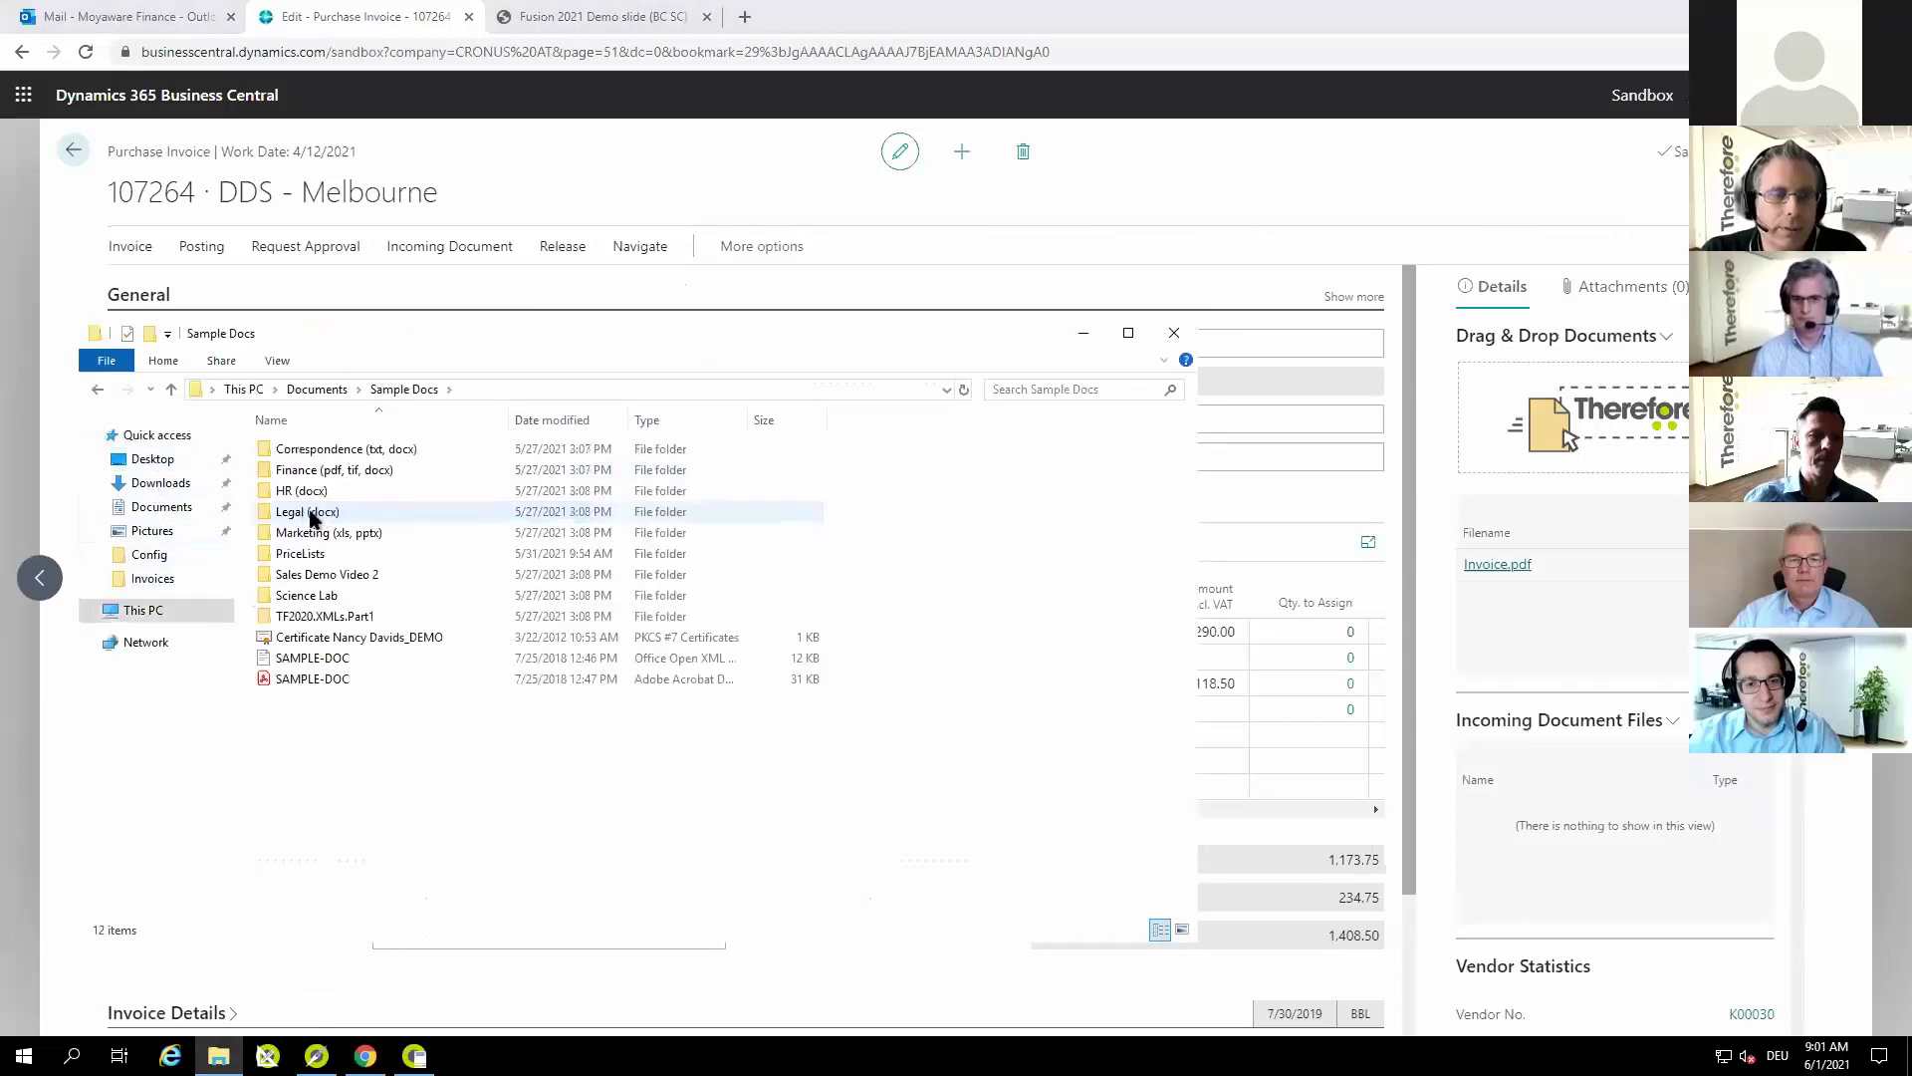
{"action": "double_click", "coordinate": [307, 512]}
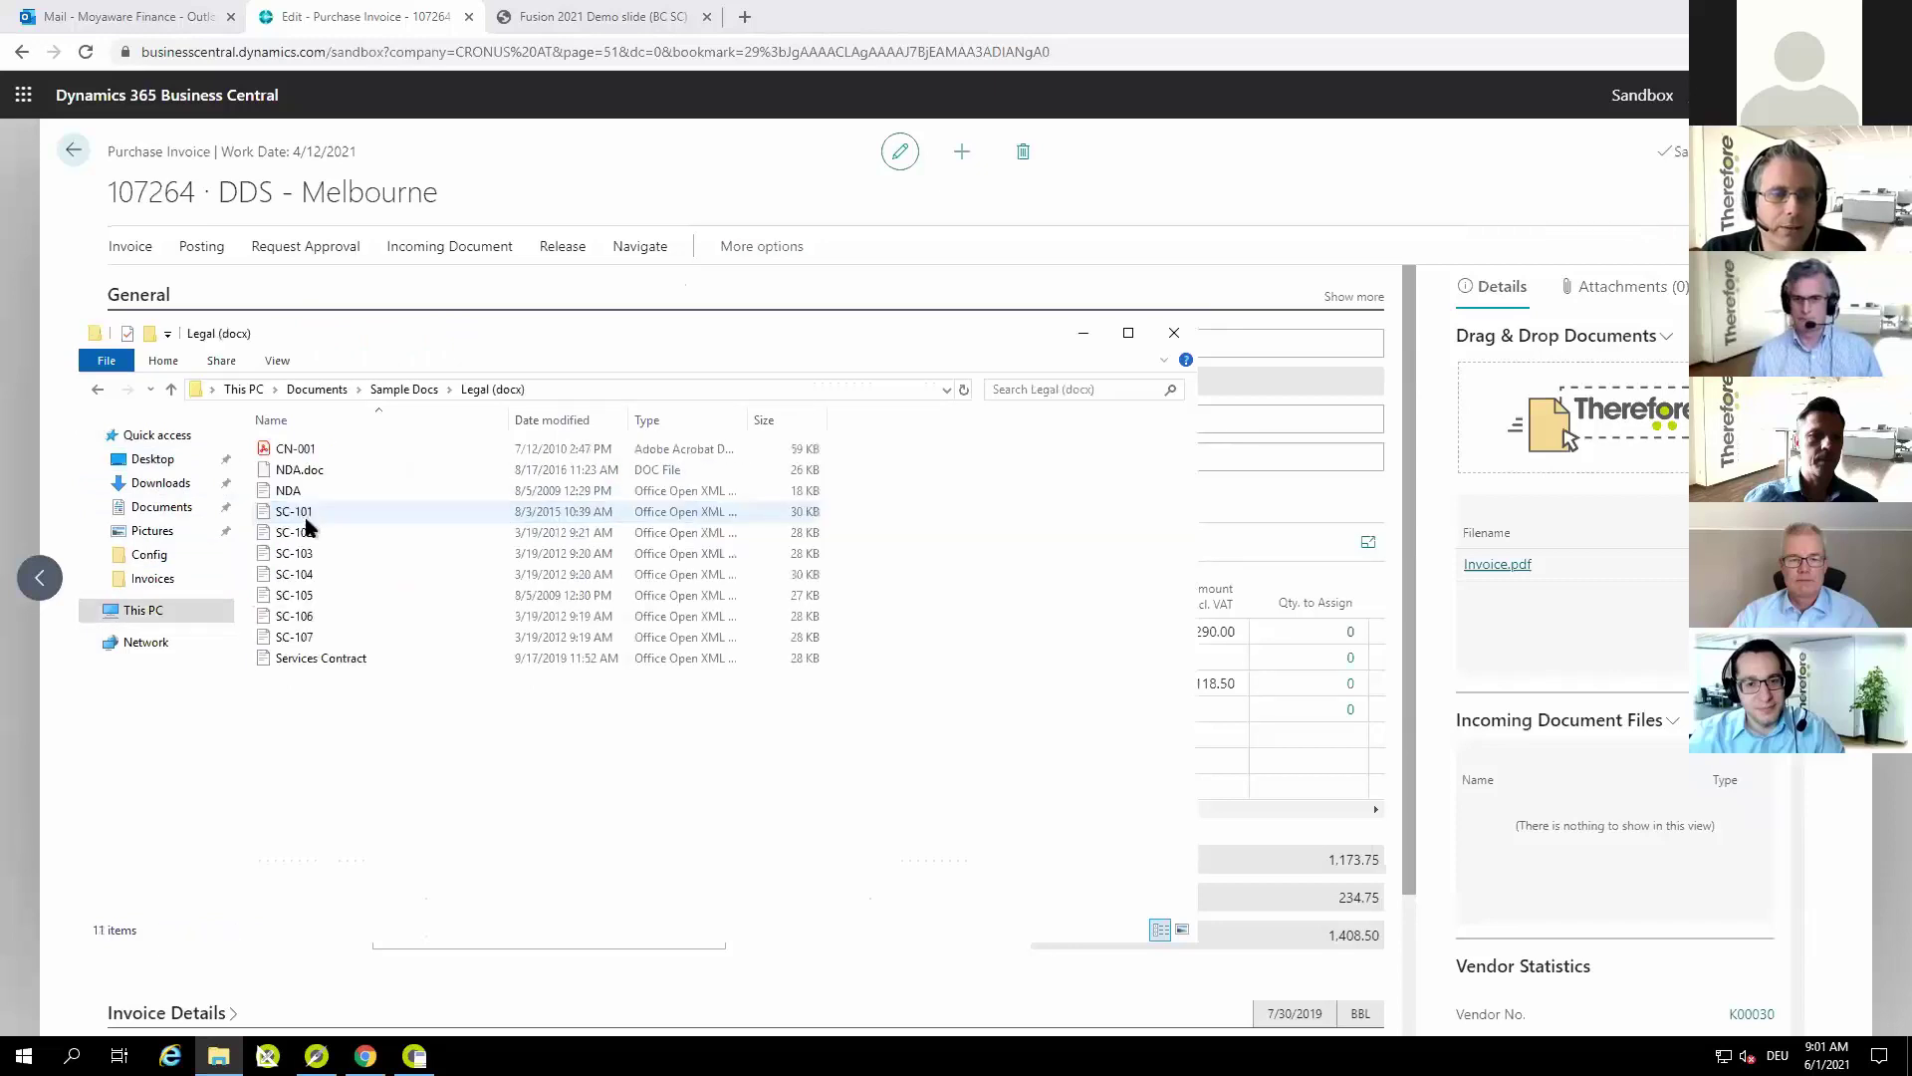
{"action": "left_click", "coordinate": [312, 657]}
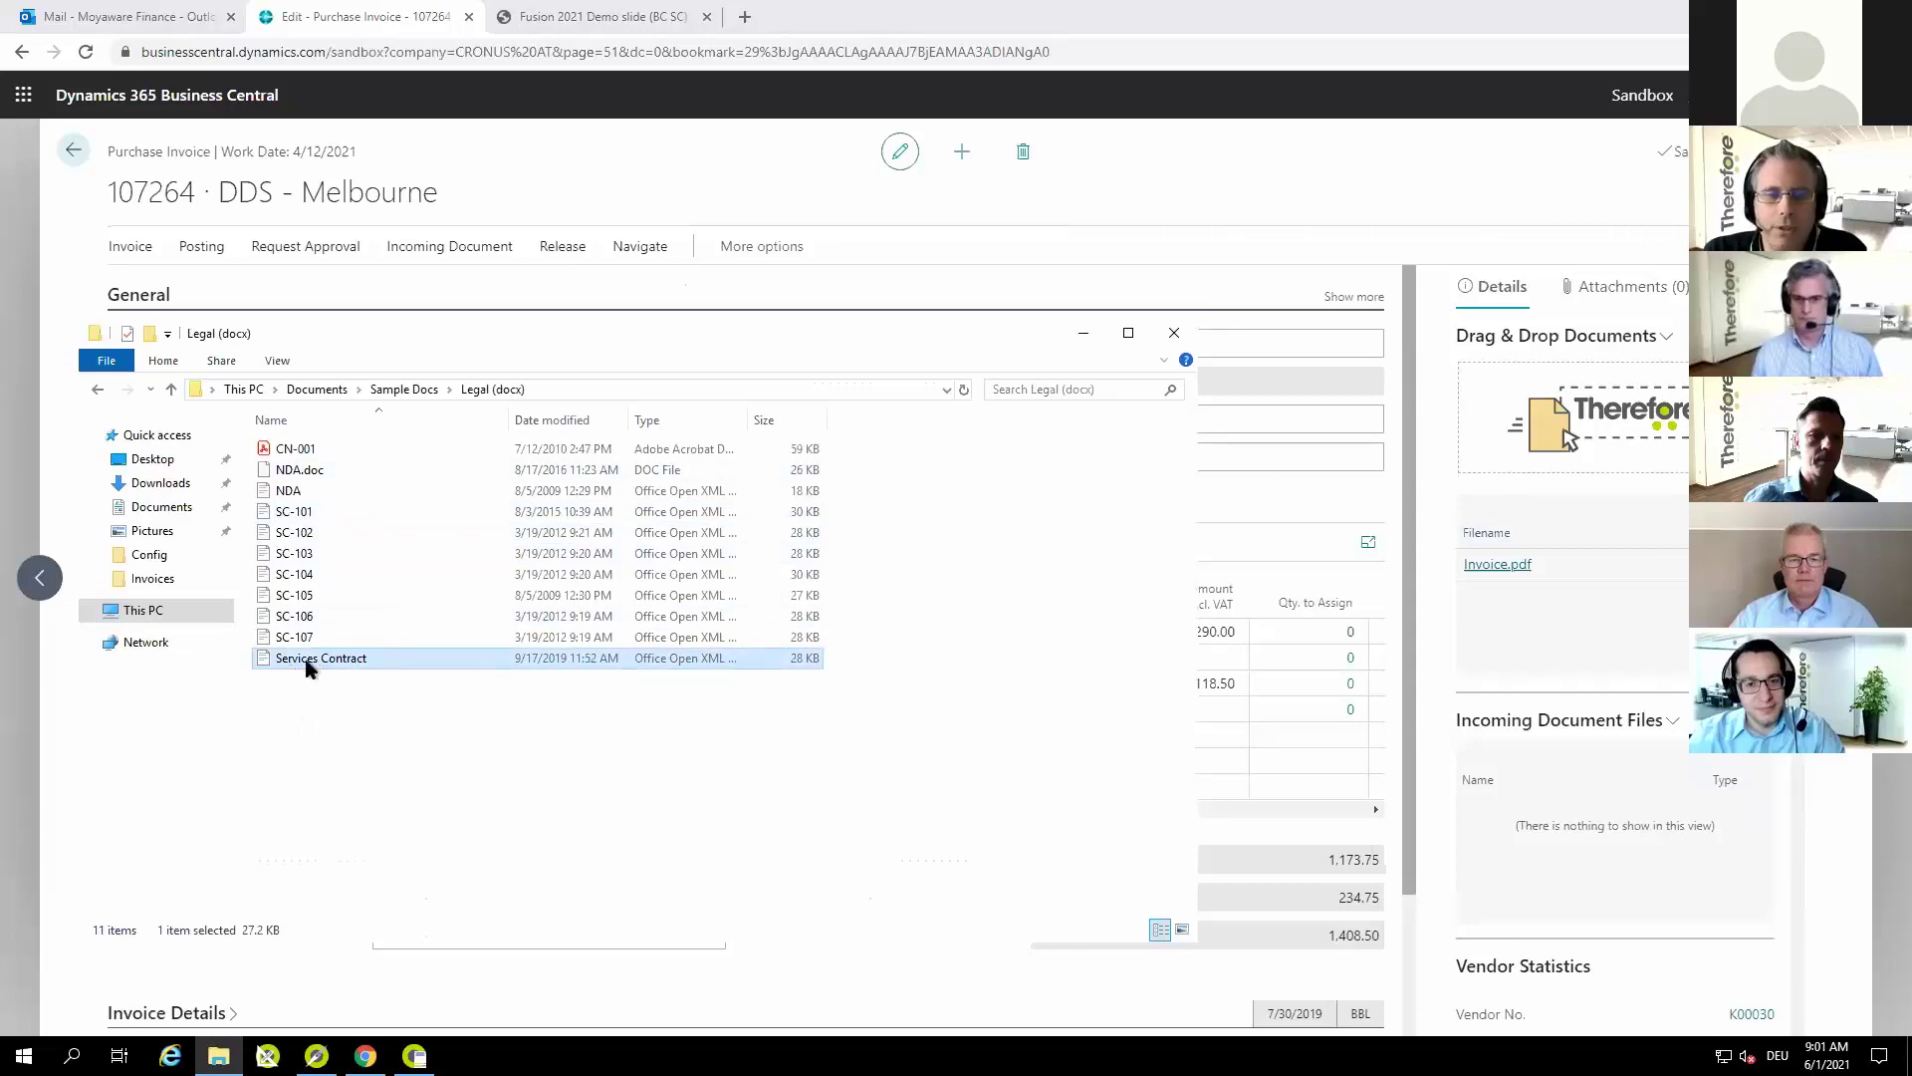
{"action": "left_click_drag", "start_coordinate": [307, 666], "coordinate": [1564, 443]}
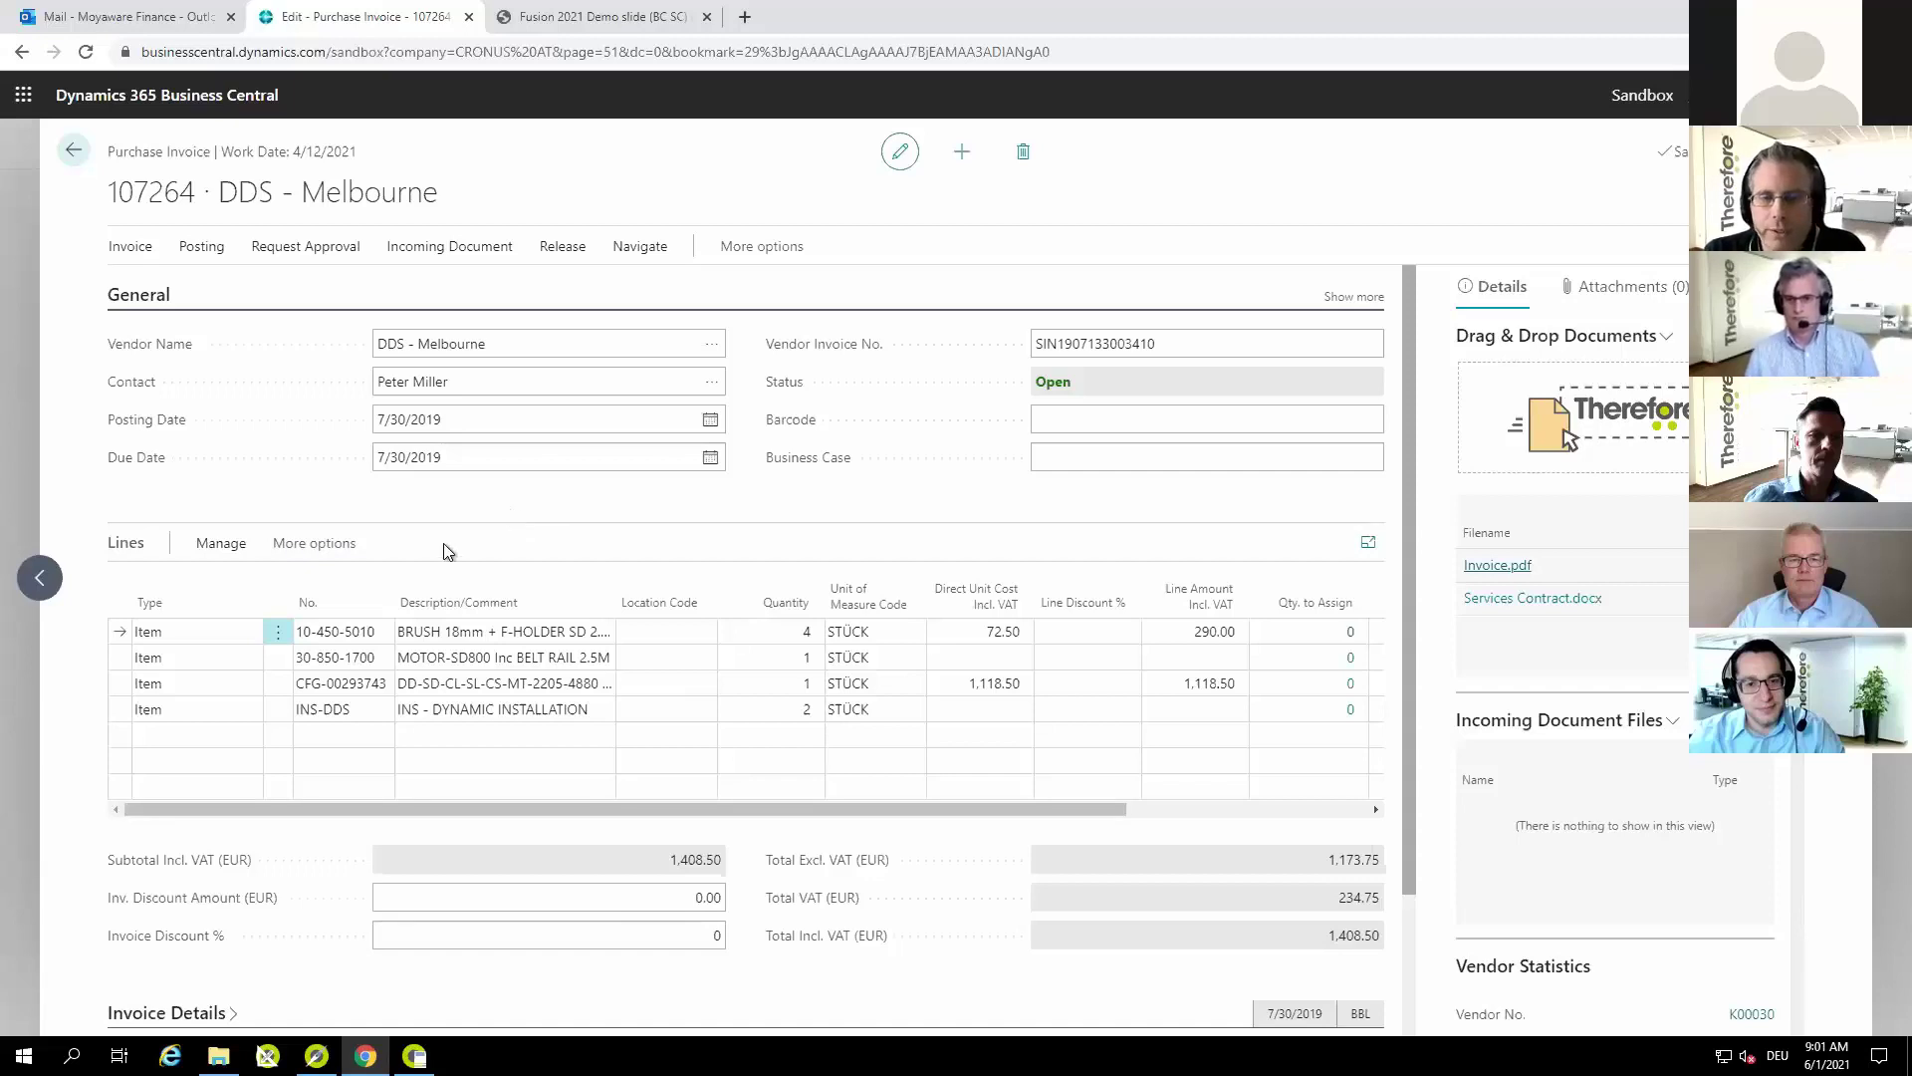
- Post the DDS - Melbourne purchase invoice and open the posted invoice
{"action": "left_click", "coordinate": [198, 255]}
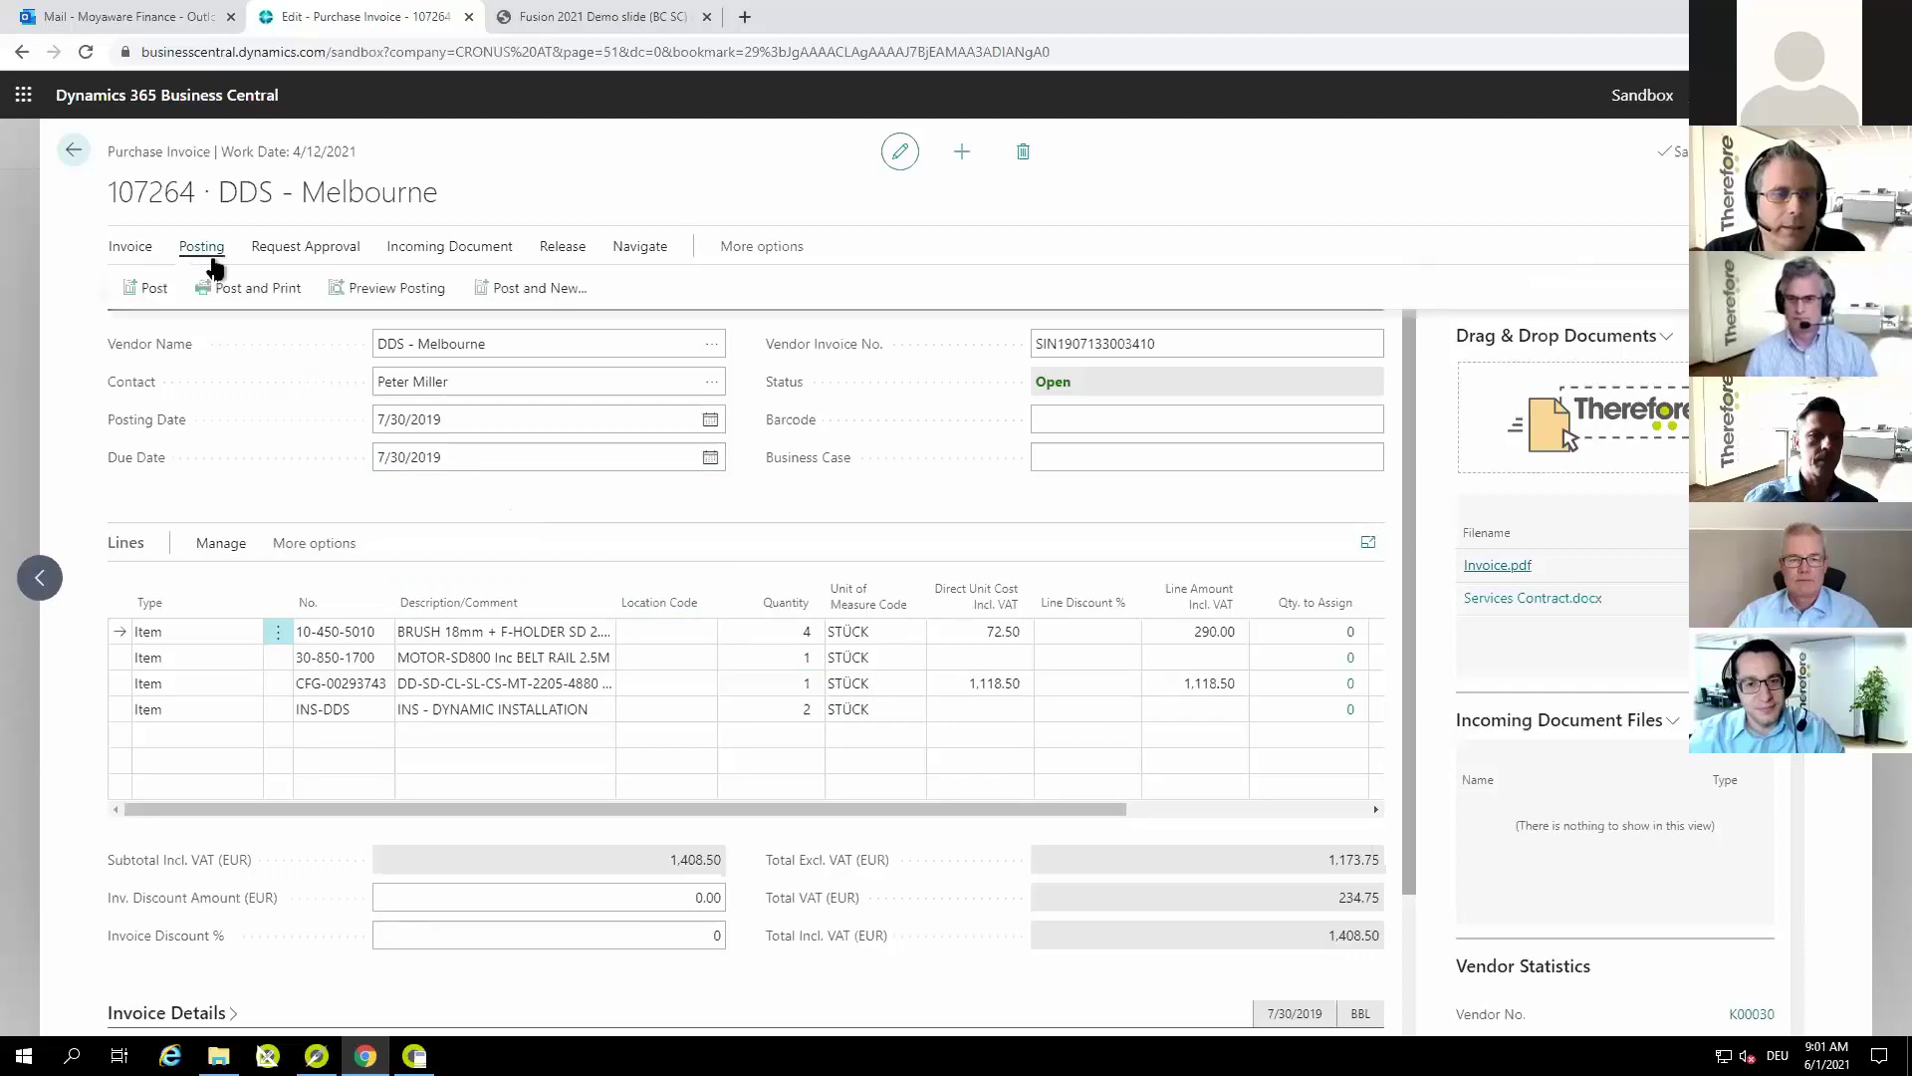
{"action": "left_click", "coordinate": [142, 290]}
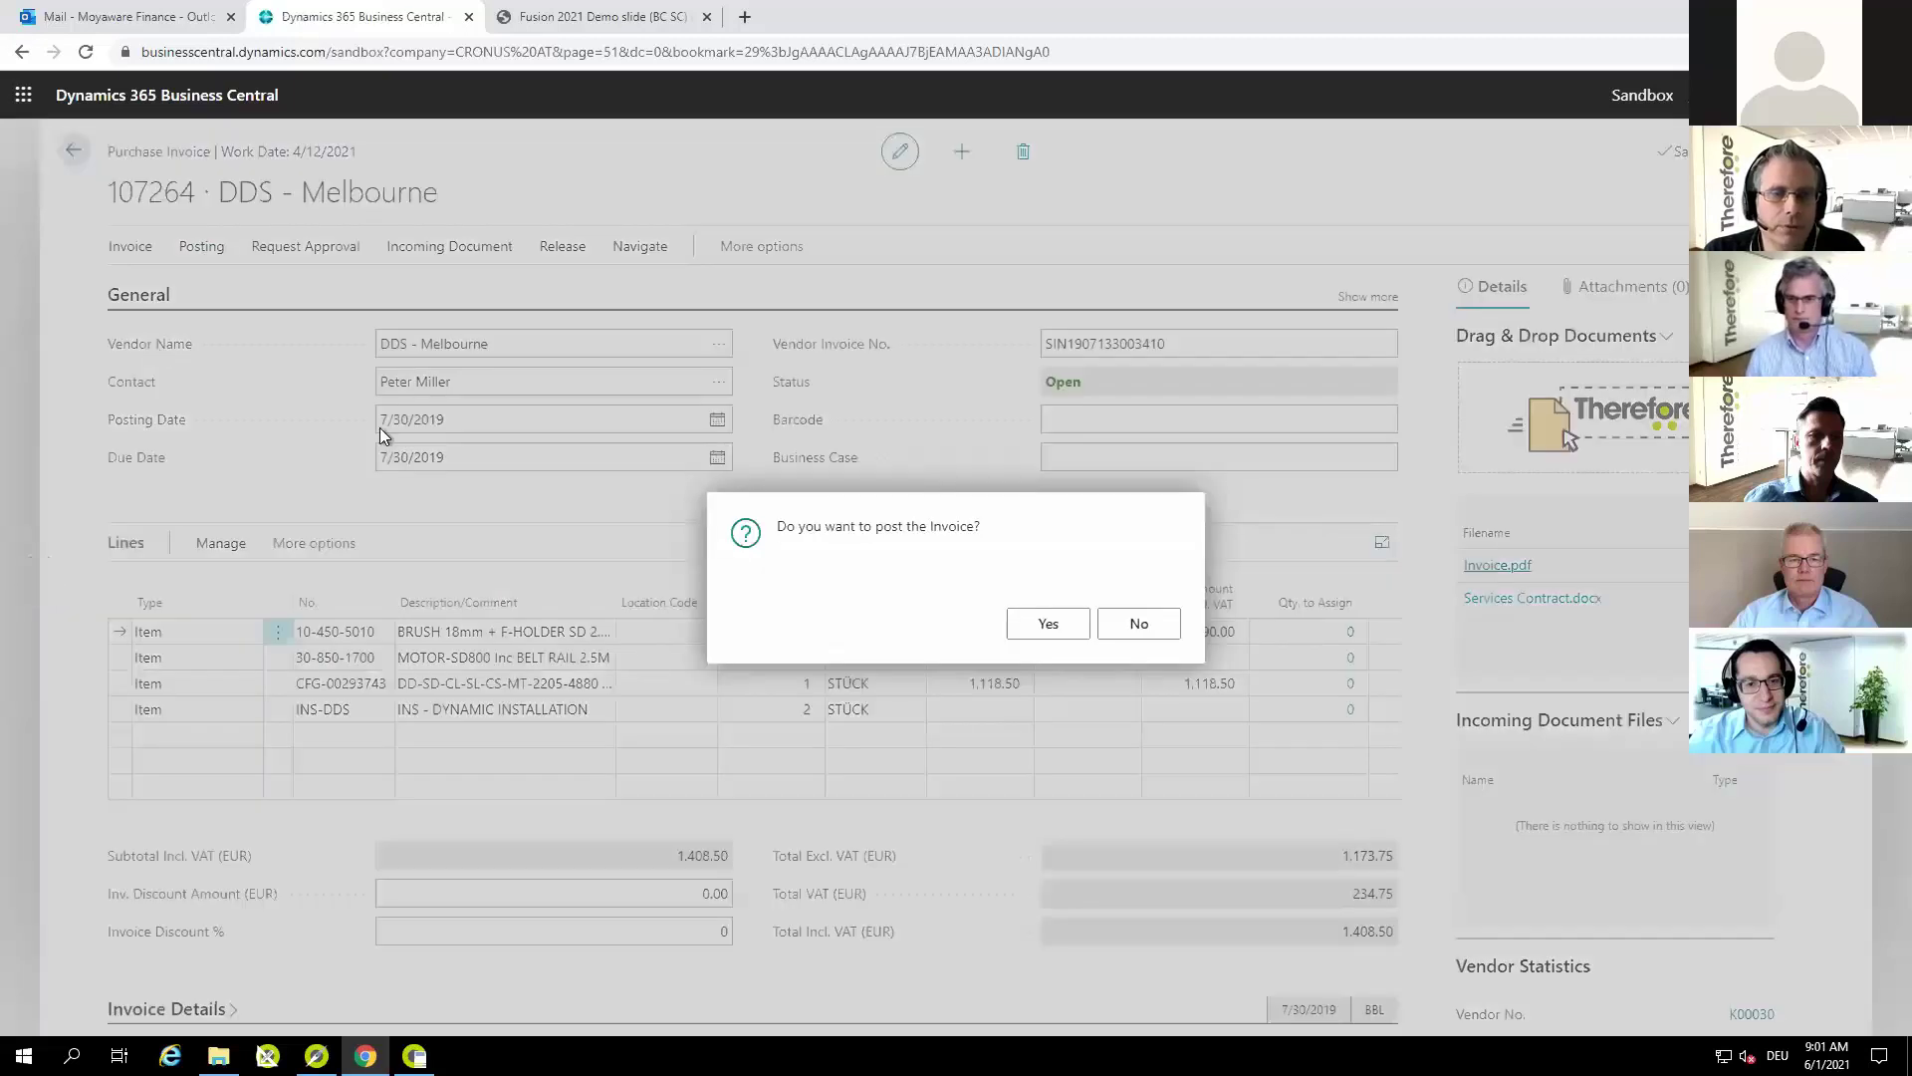
{"action": "left_click", "coordinate": [1036, 631]}
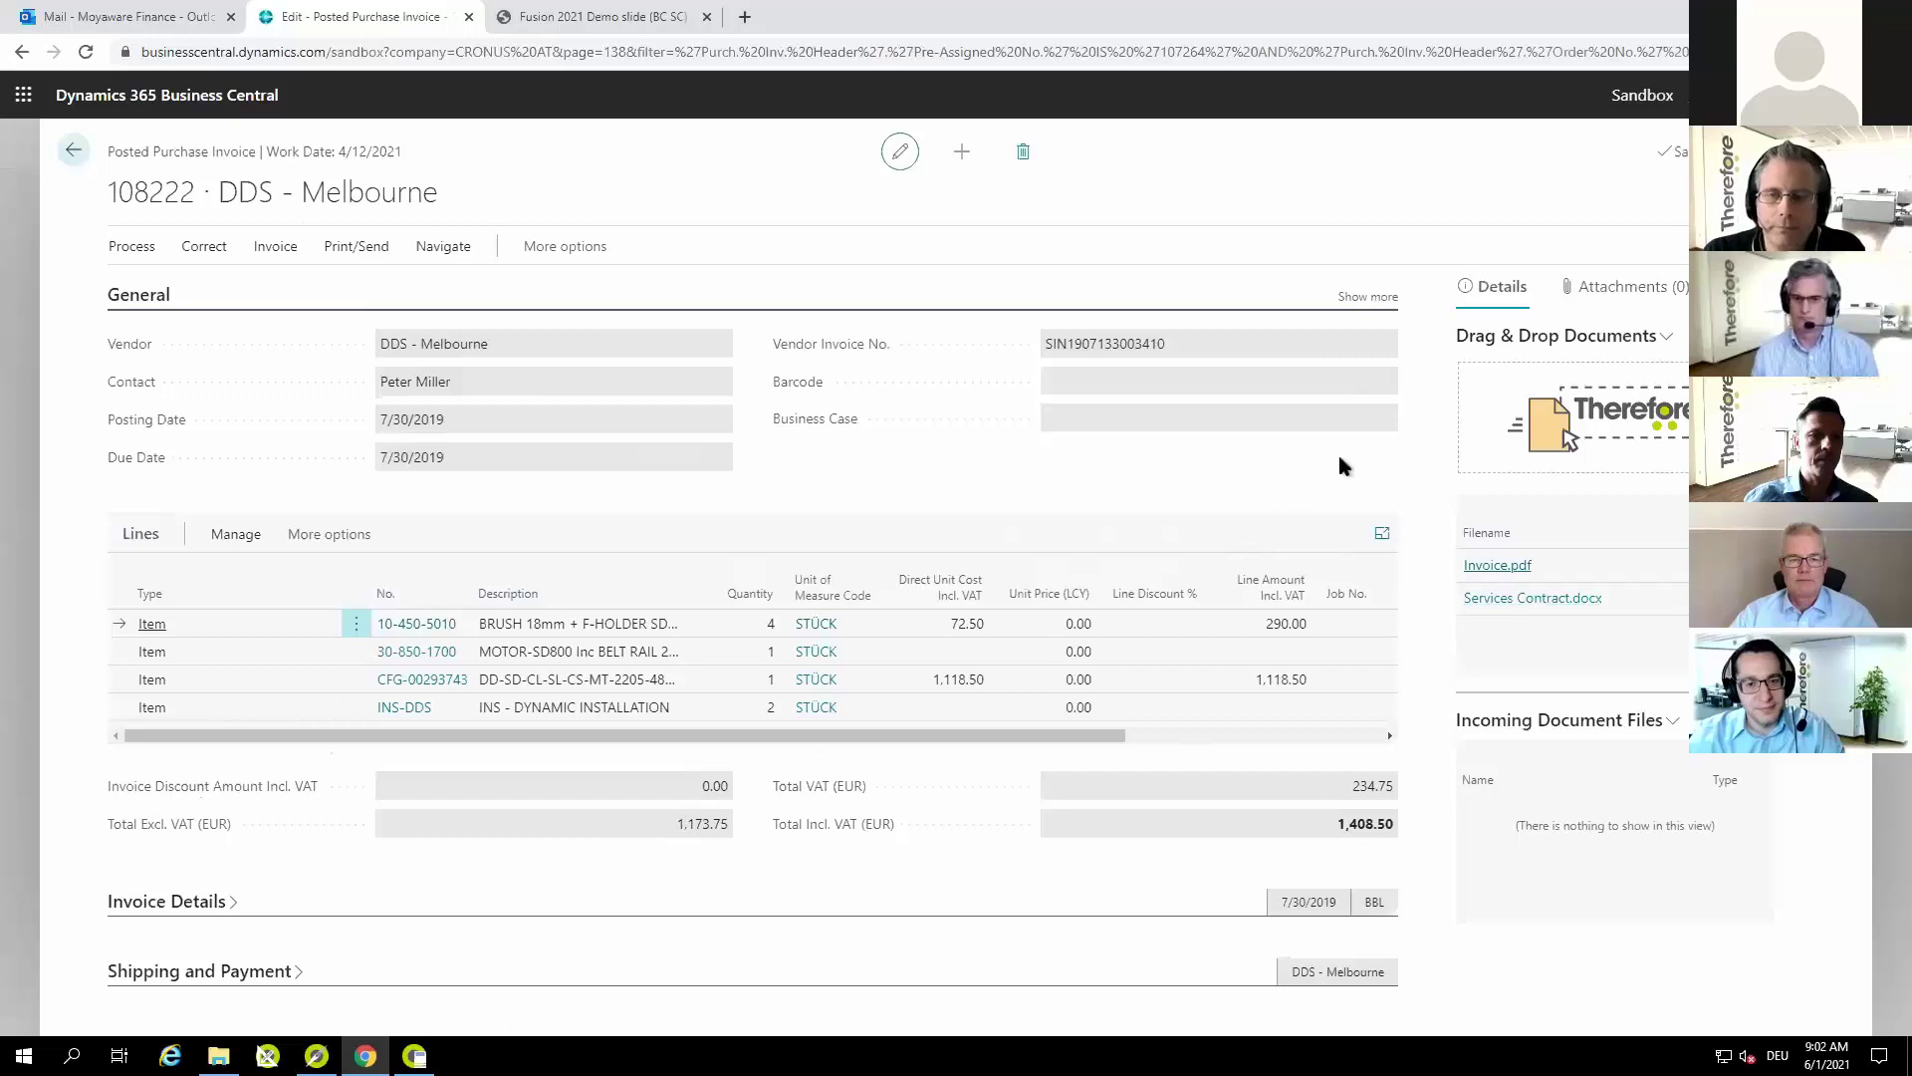
- Open the posted invoice's linked Invoice.pdf and check the invoice number and Posted status in its index data
{"action": "left_click", "coordinate": [1494, 568]}
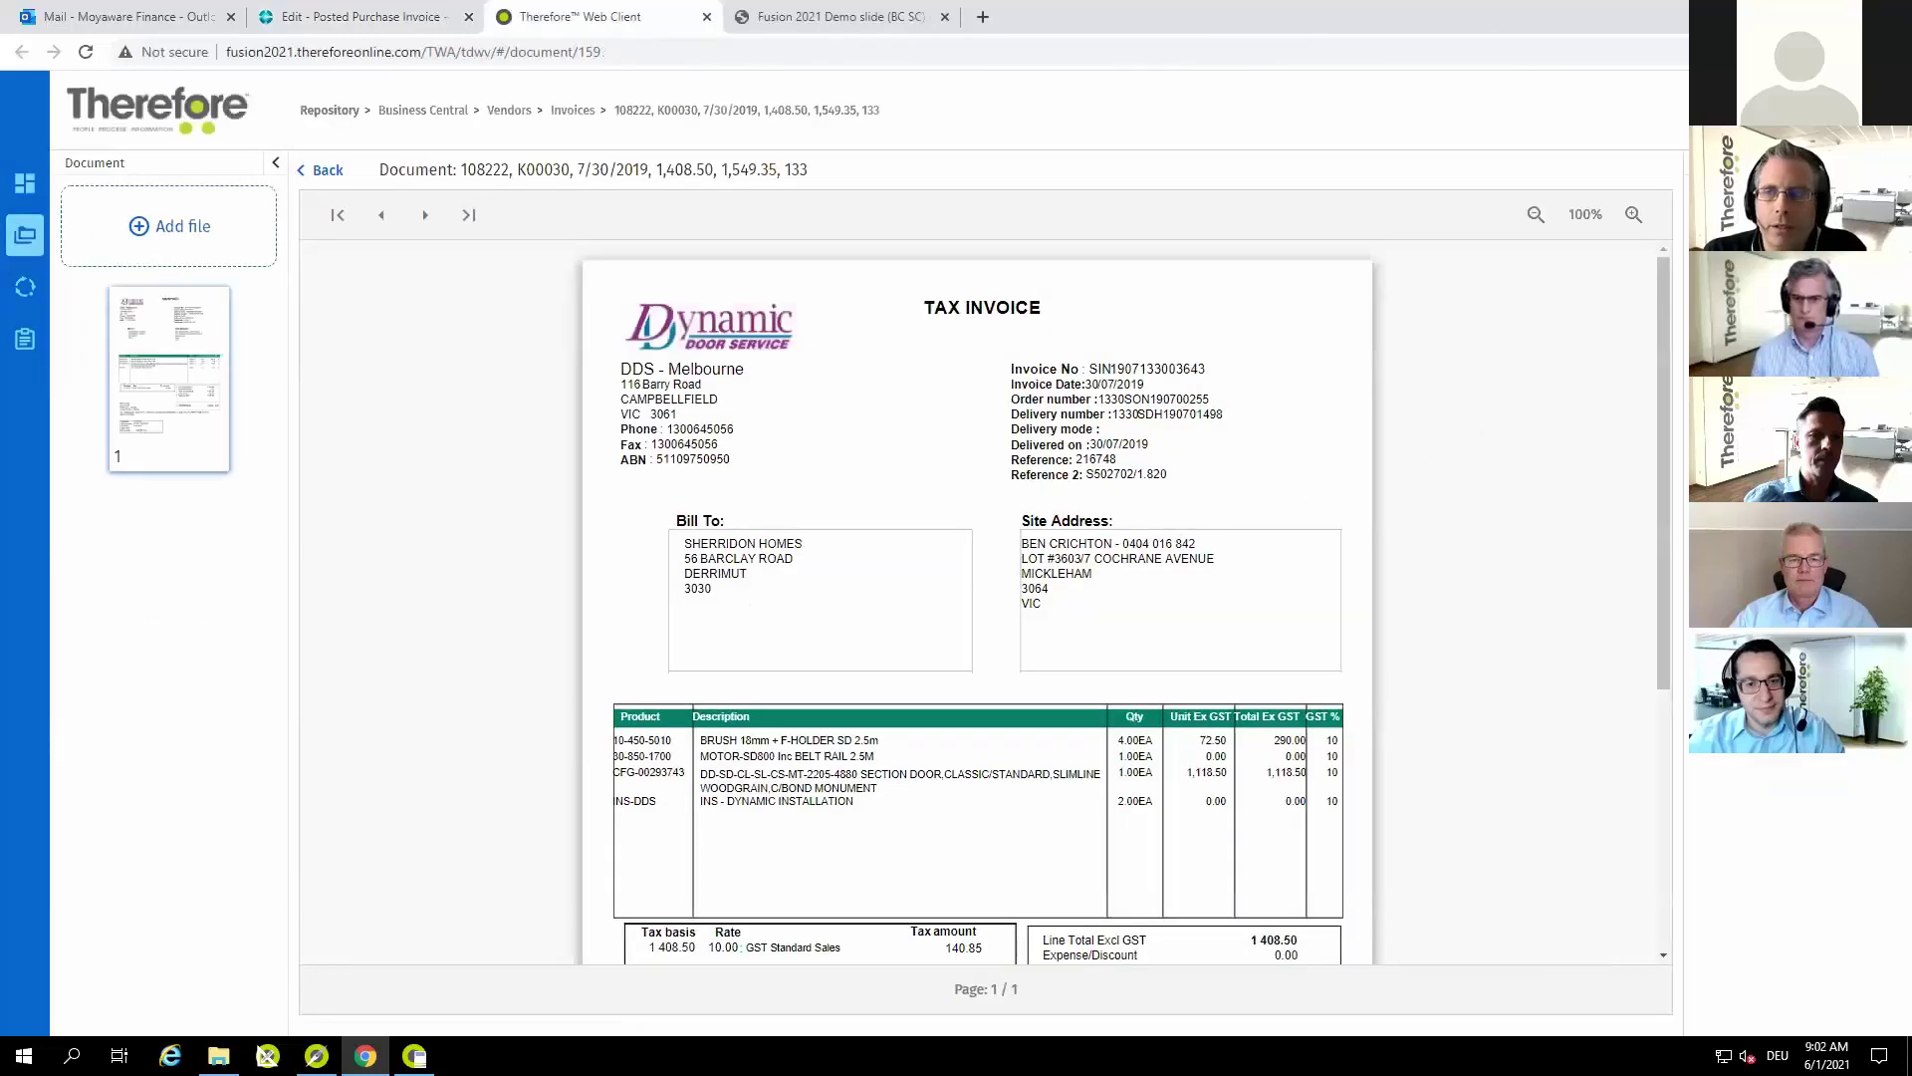
{"action": "double_click", "coordinate": [1208, 523]}
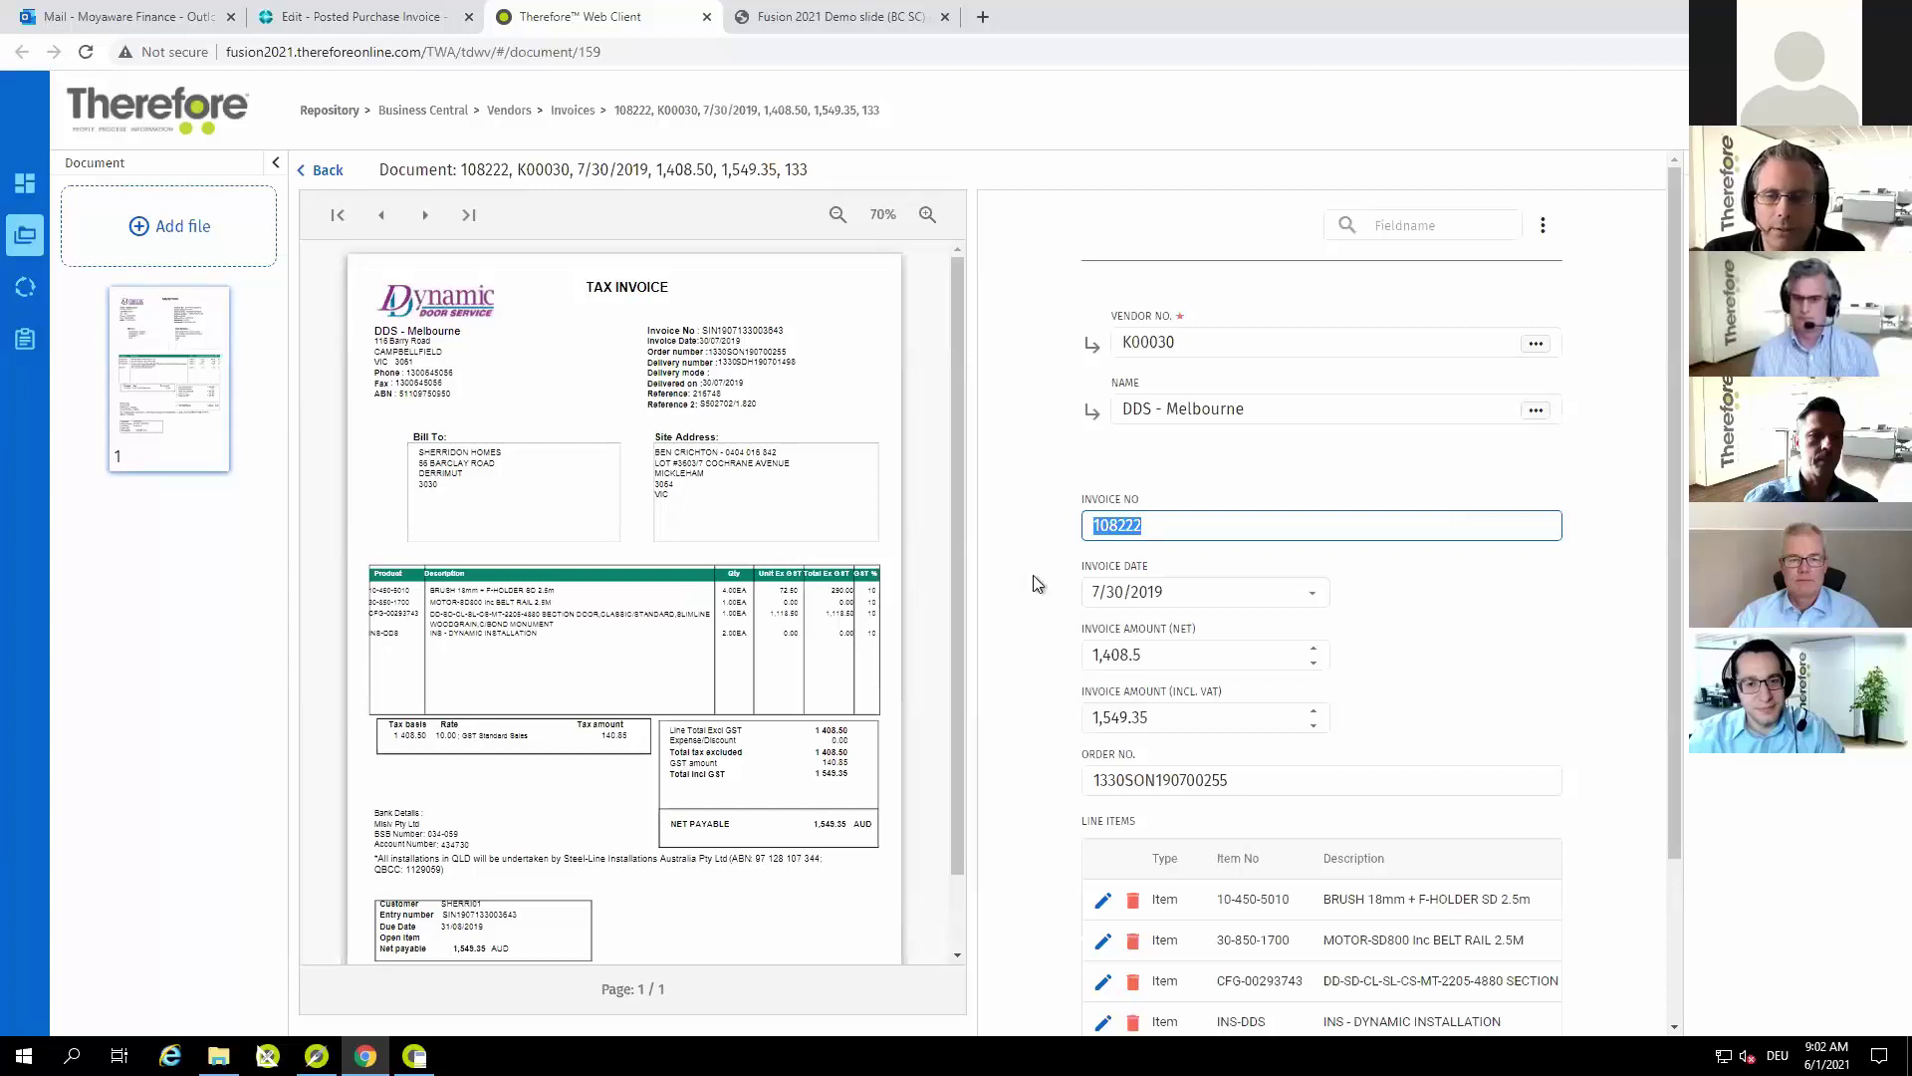
{"action": "scroll", "coordinate": [1035, 582], "scroll_direction": "down", "scroll_amount": 3}
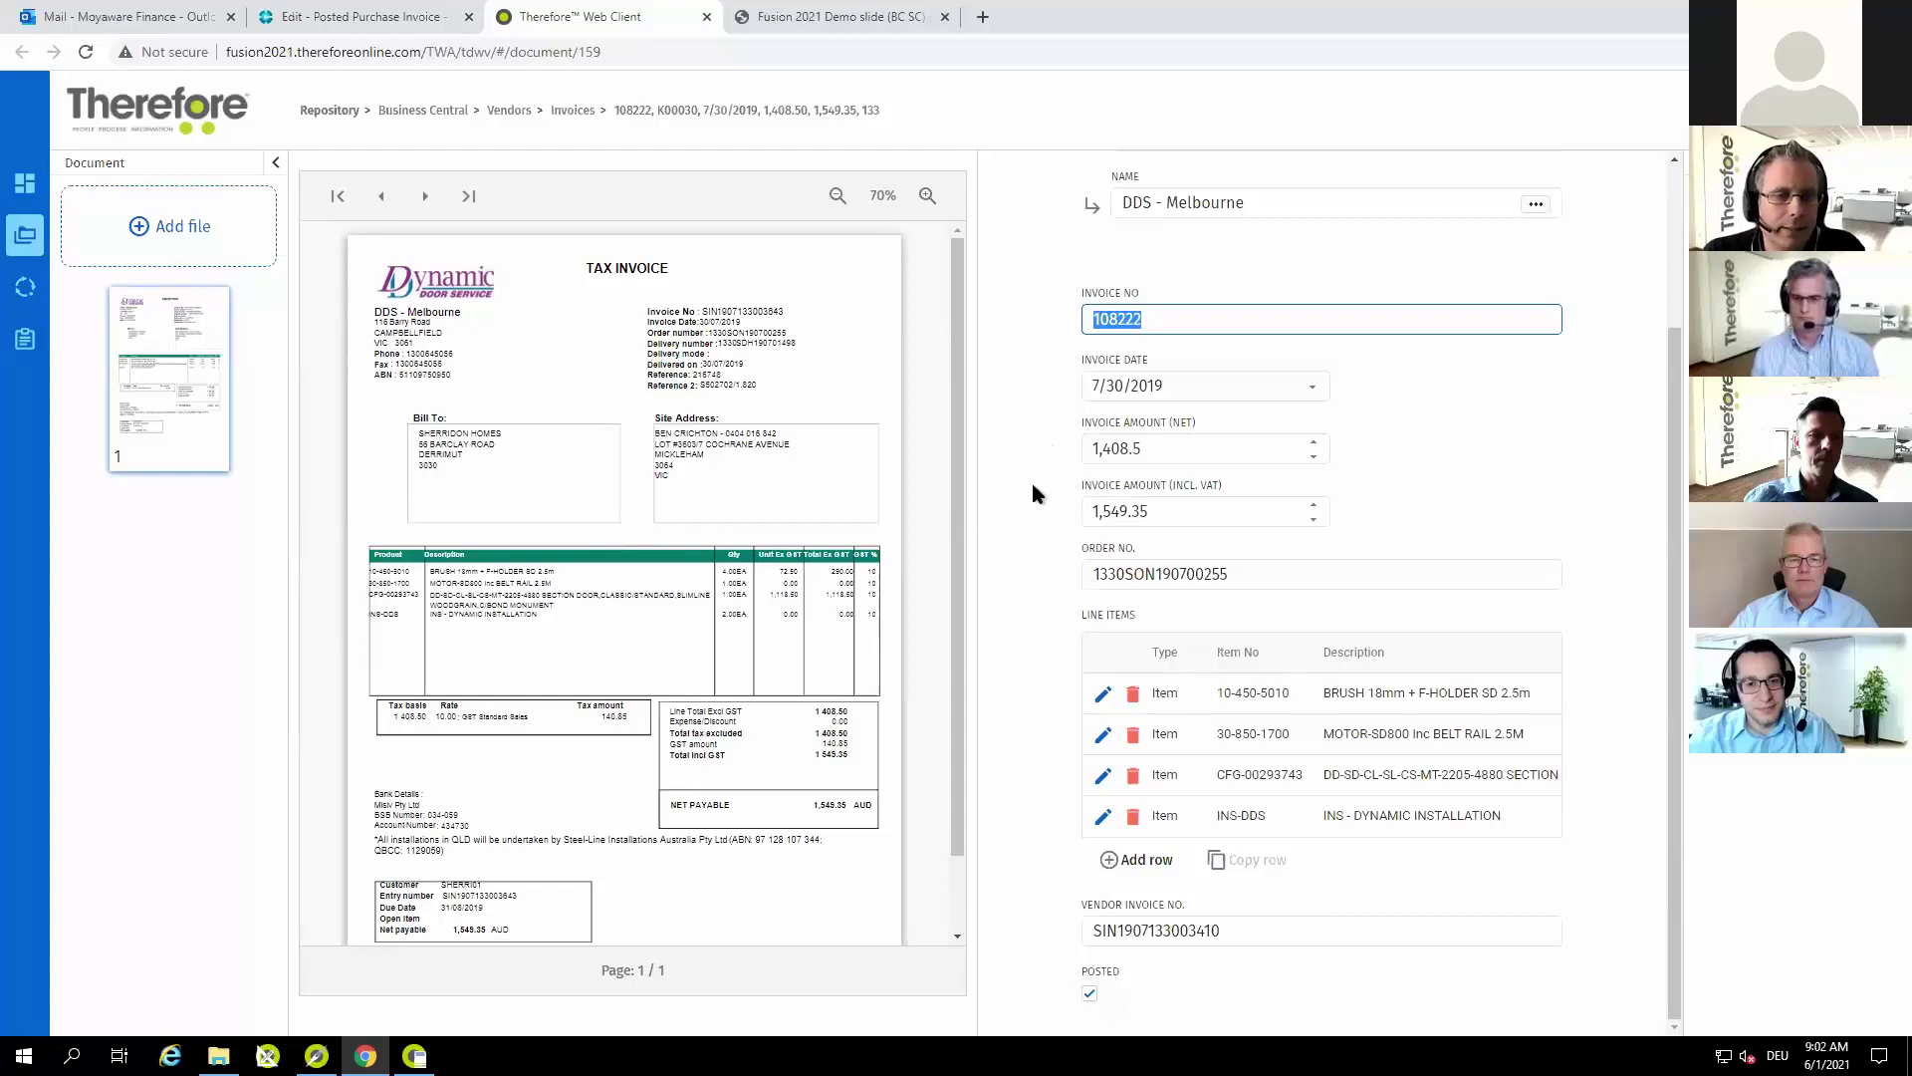
{"action": "scroll", "coordinate": [1030, 480], "scroll_direction": "up", "scroll_amount": 3}
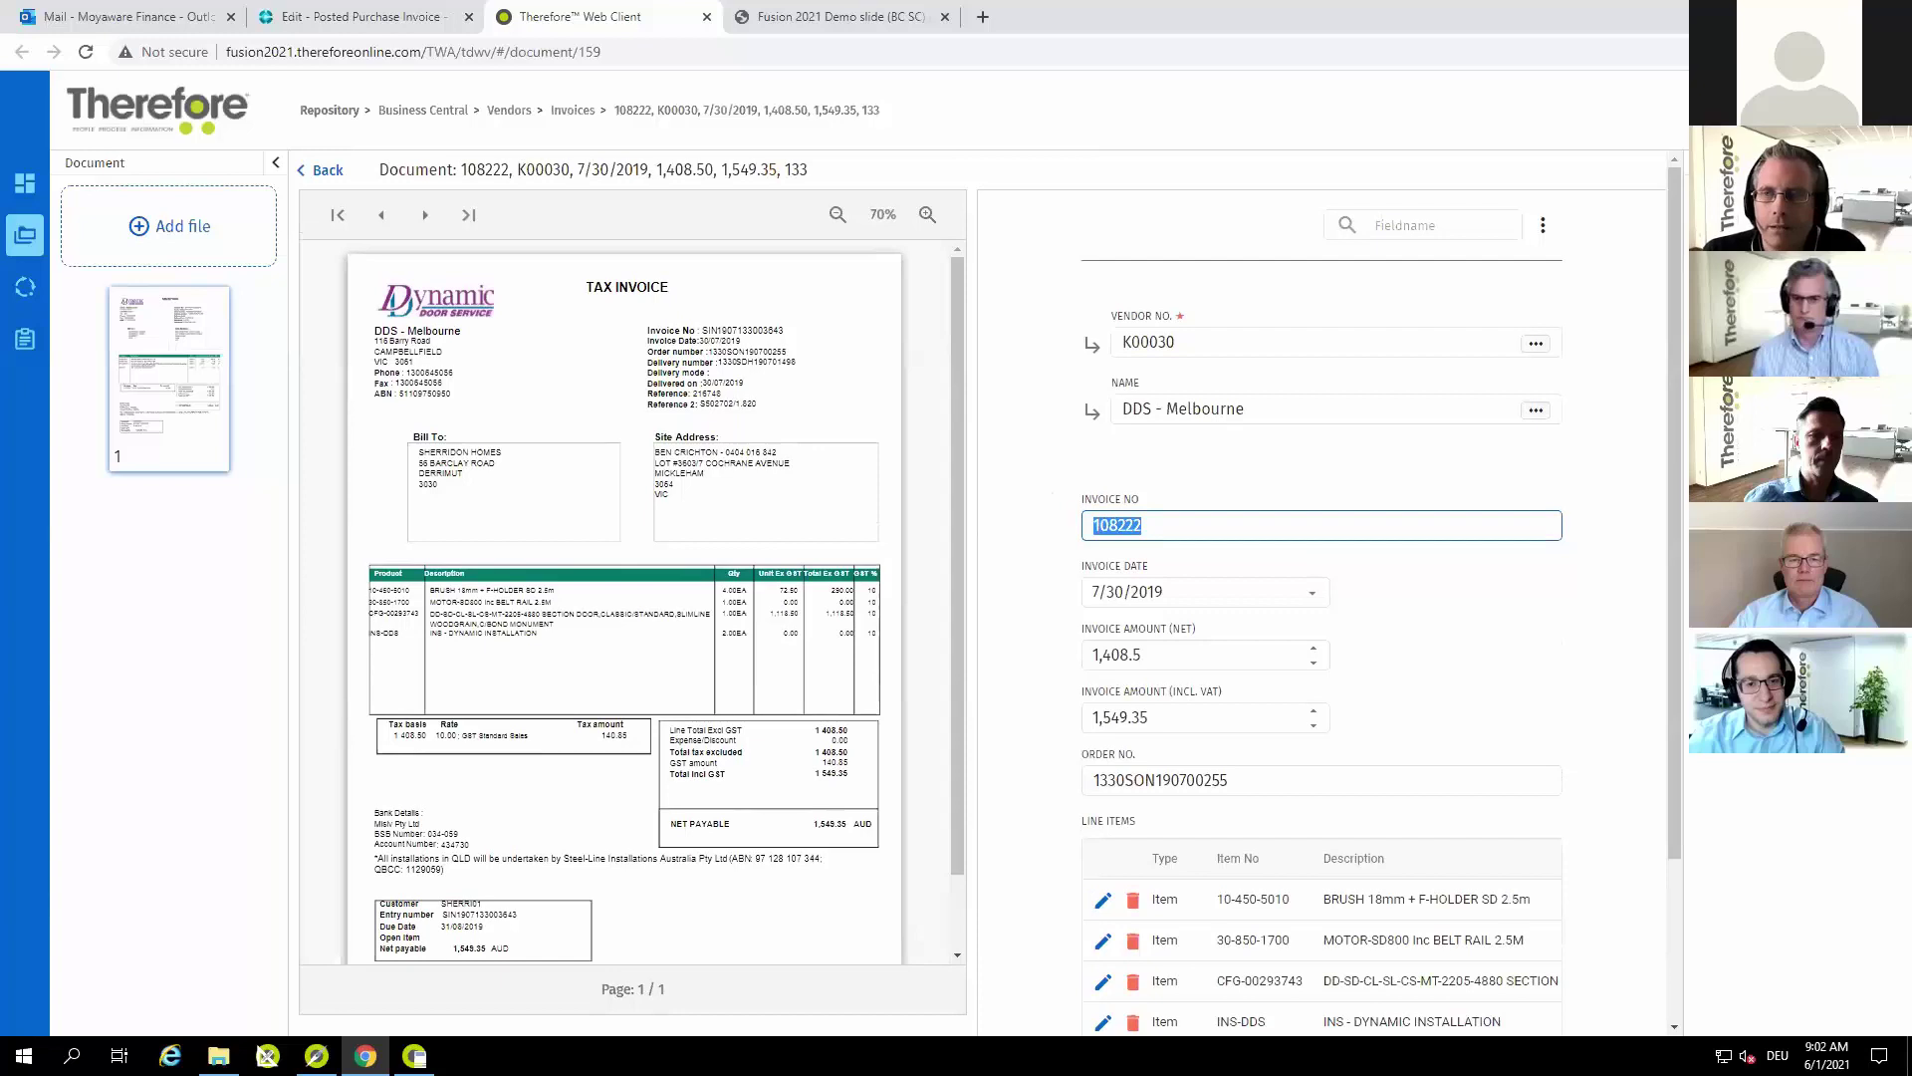
{"action": "left_click", "coordinate": [1632, 214]}
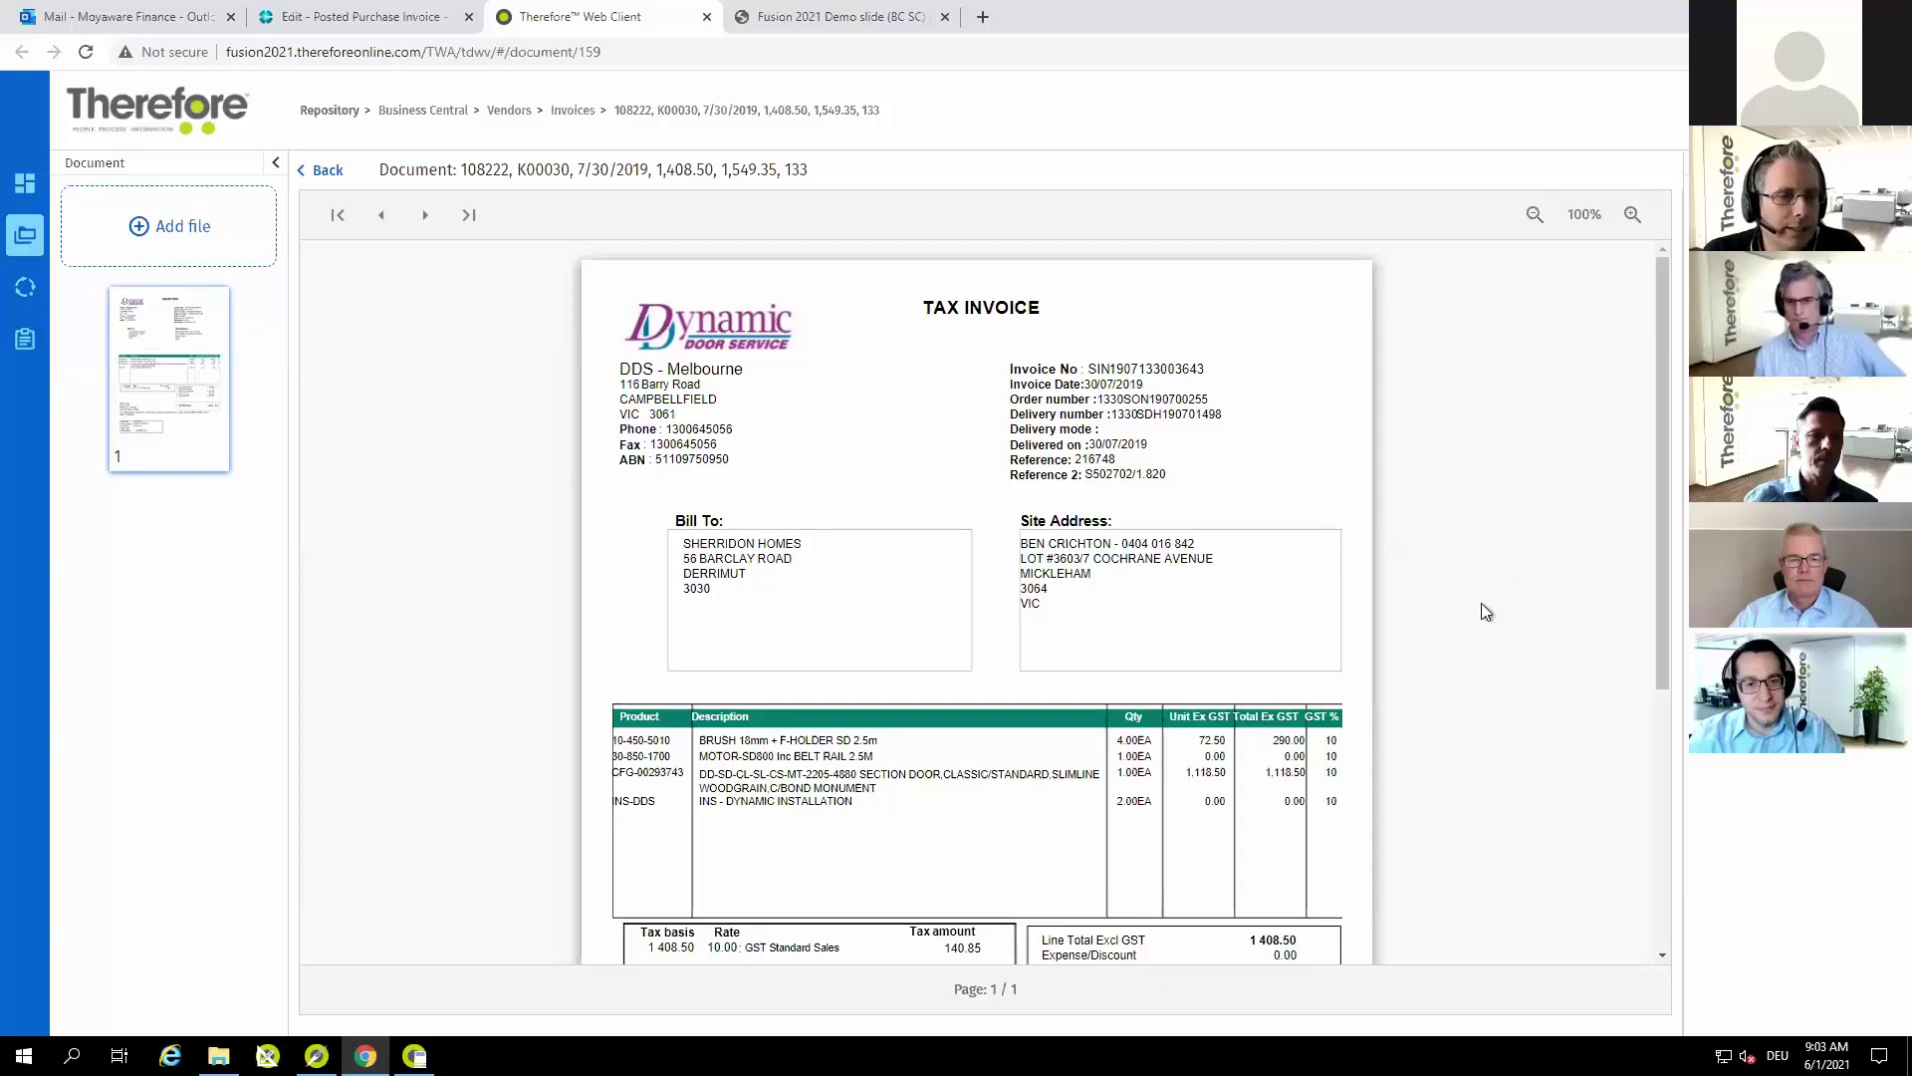
- Search all Vendors cases under Business Central in the web client repository and open the DDS - Melbourne case
{"action": "left_click", "coordinate": [18, 242]}
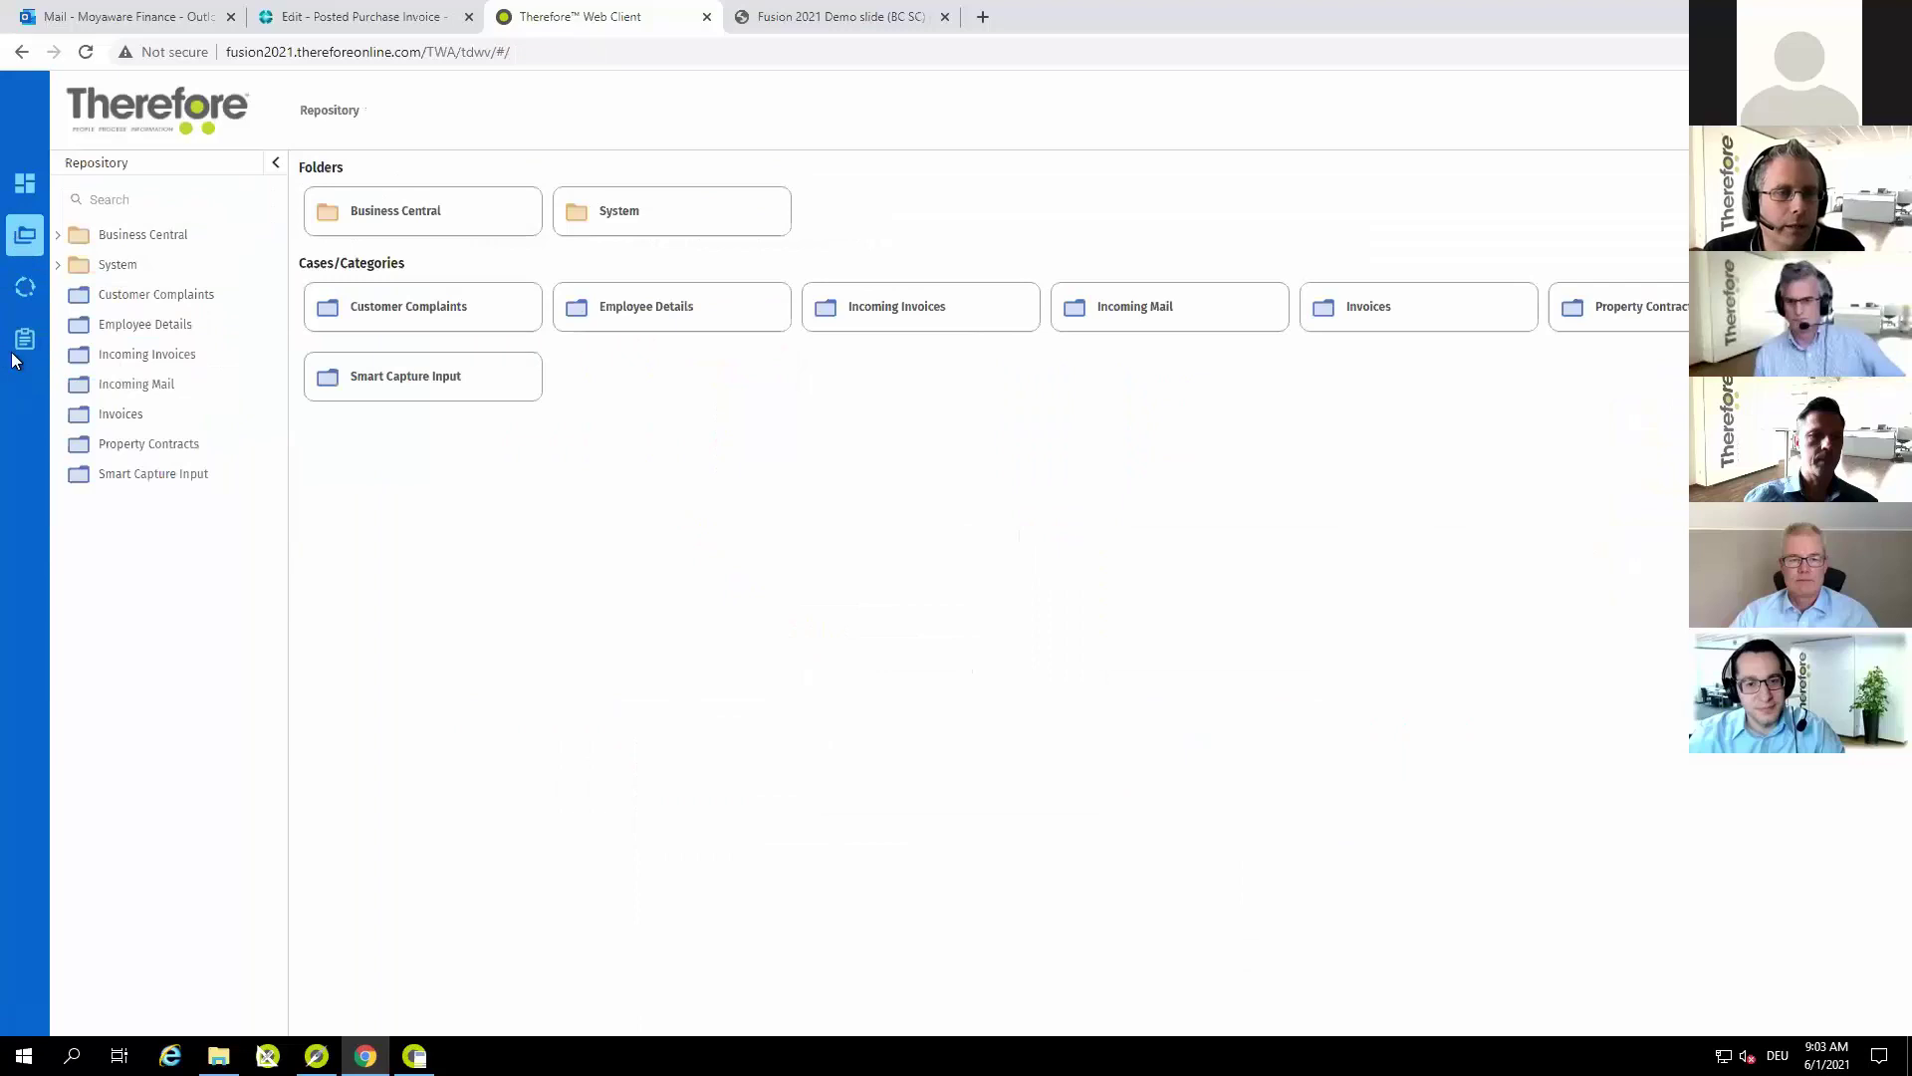
{"action": "left_click", "coordinate": [58, 236]}
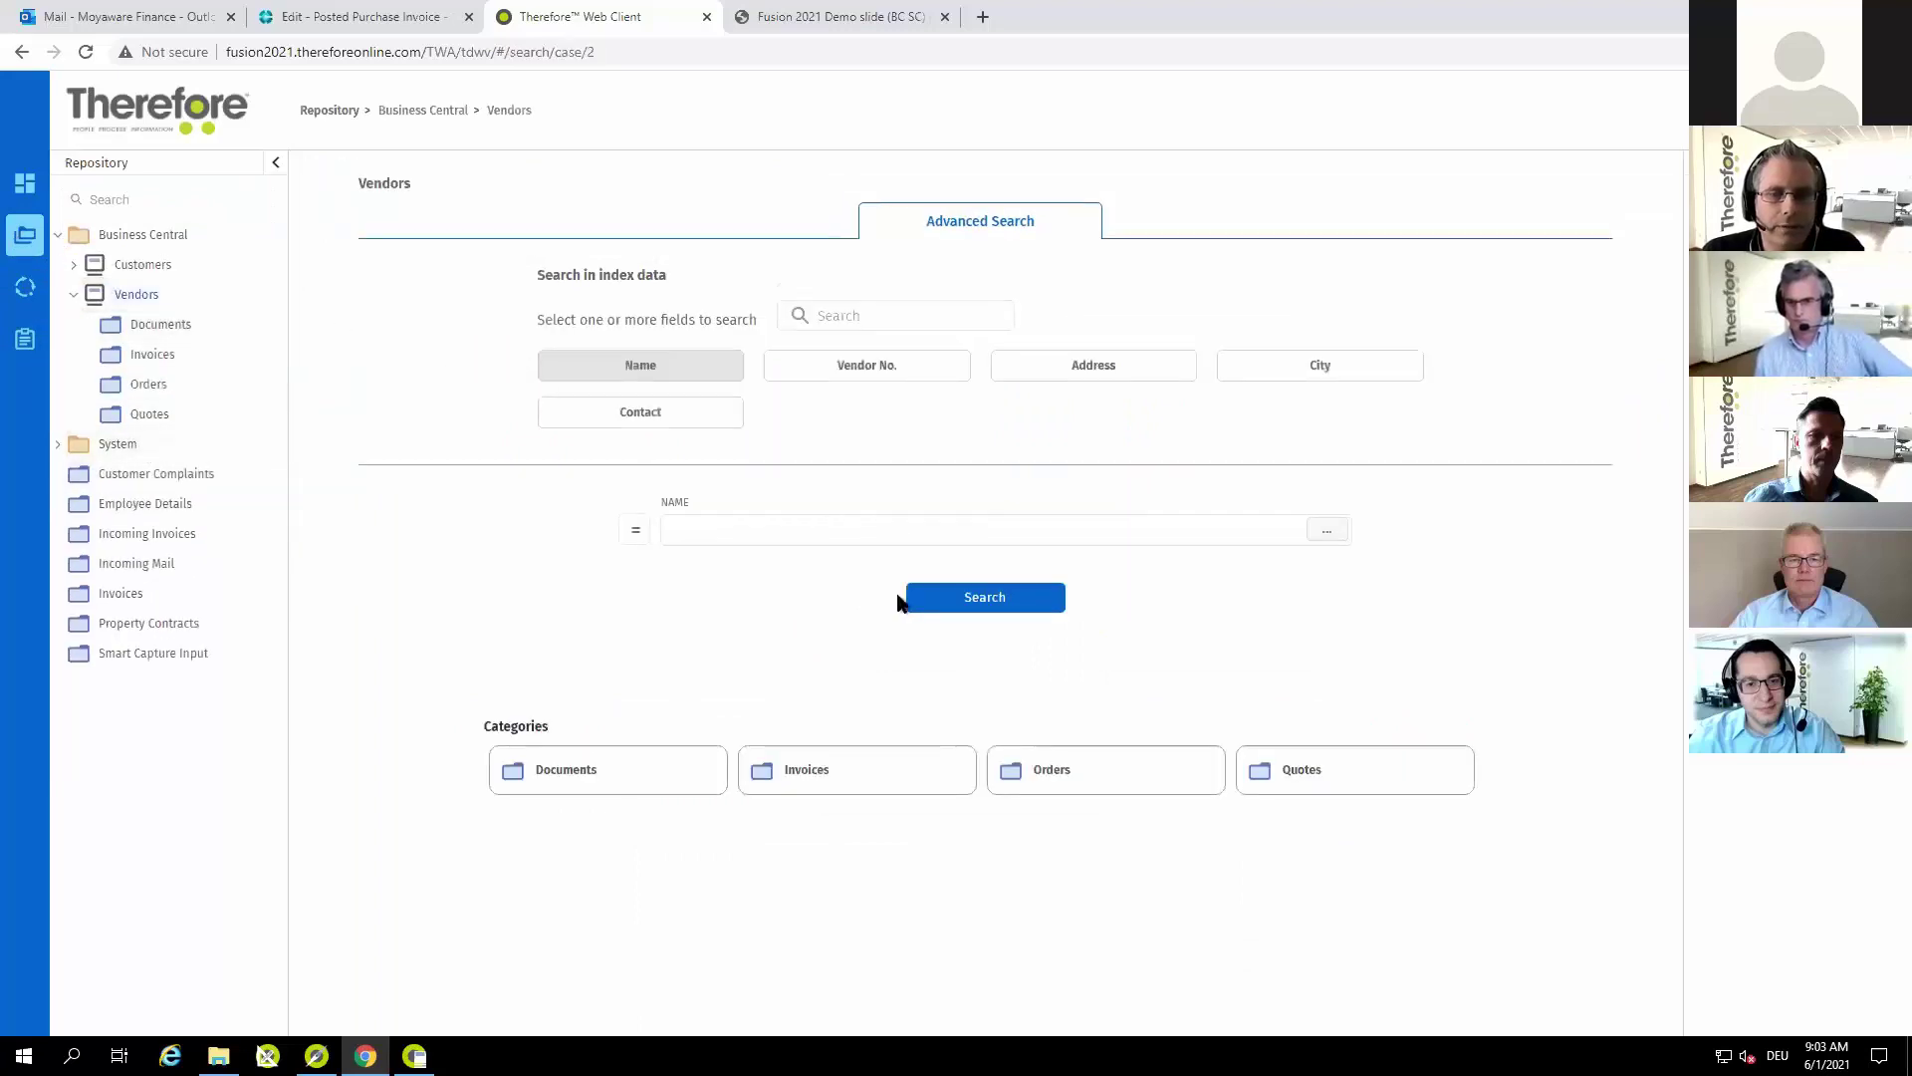
{"action": "left_click", "coordinate": [971, 603]}
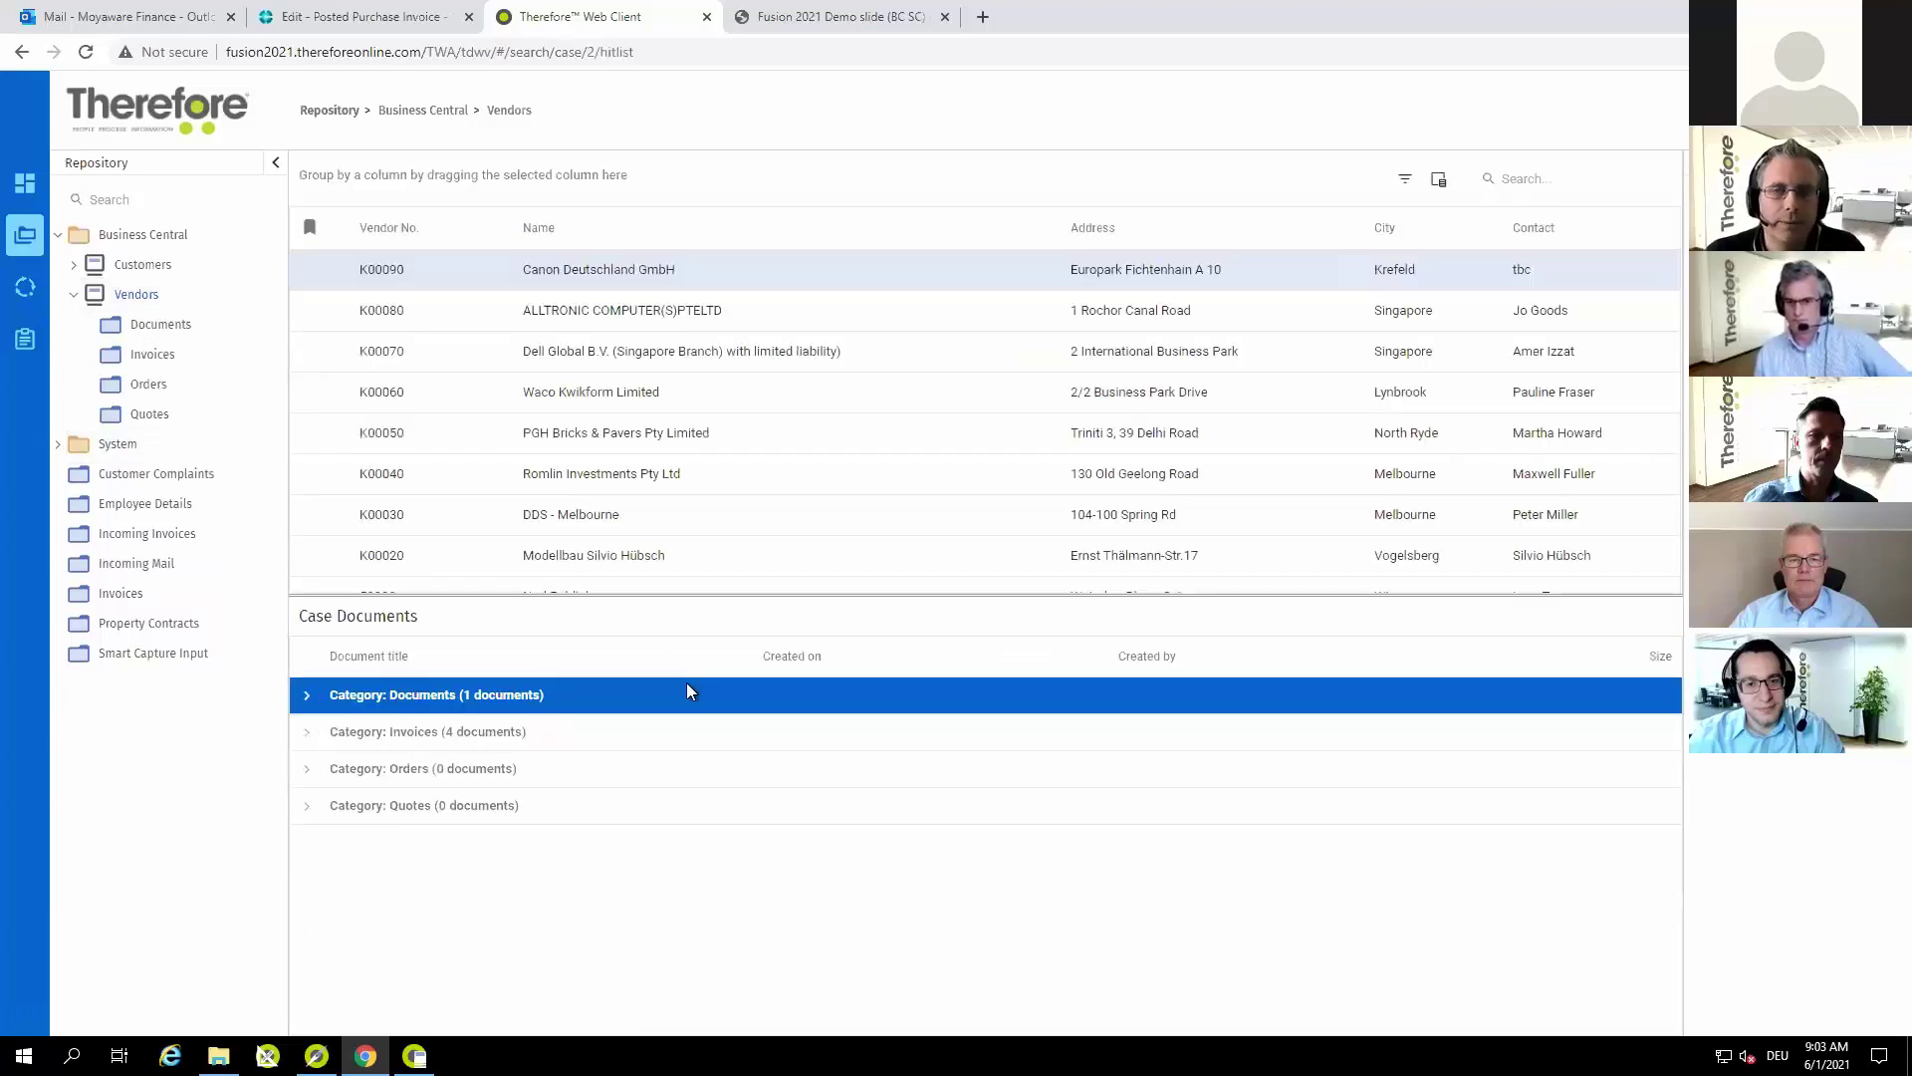
{"action": "left_click", "coordinate": [565, 516]}
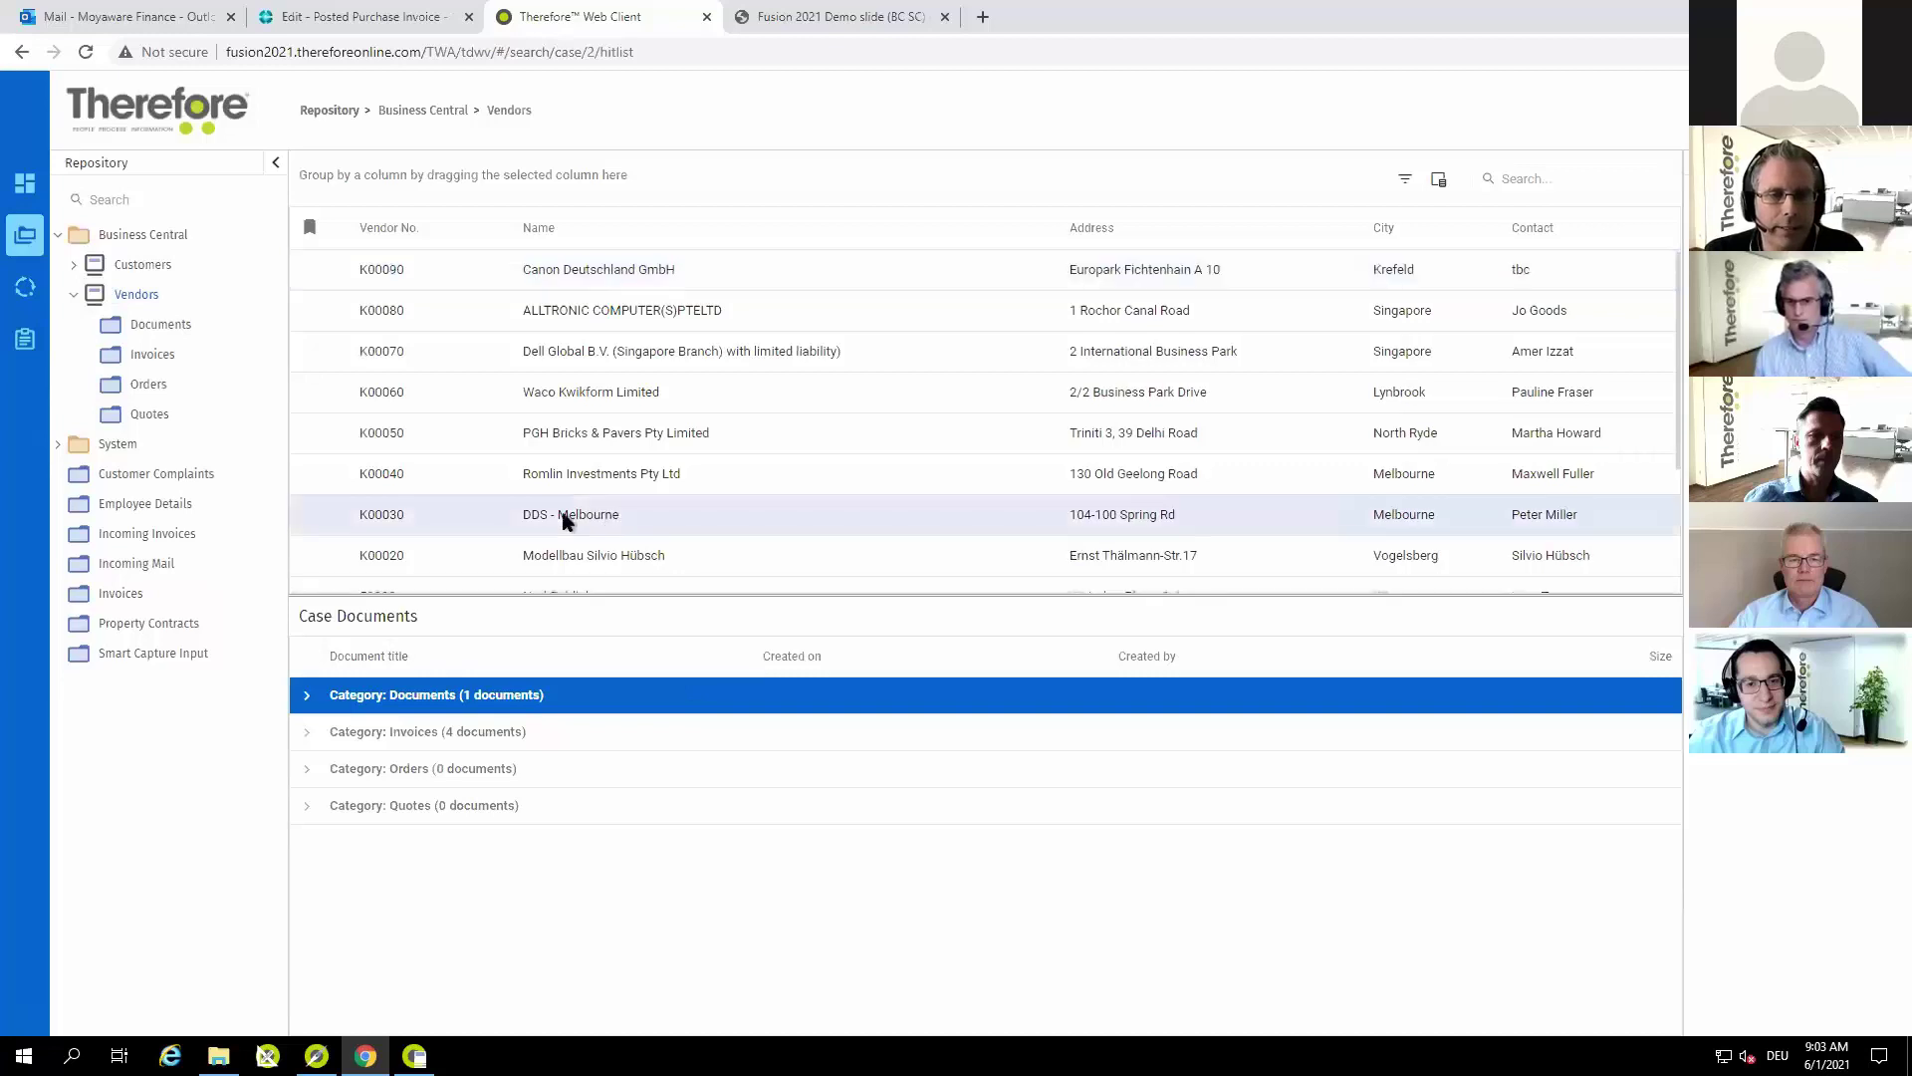
{"action": "double_click", "coordinate": [588, 518]}
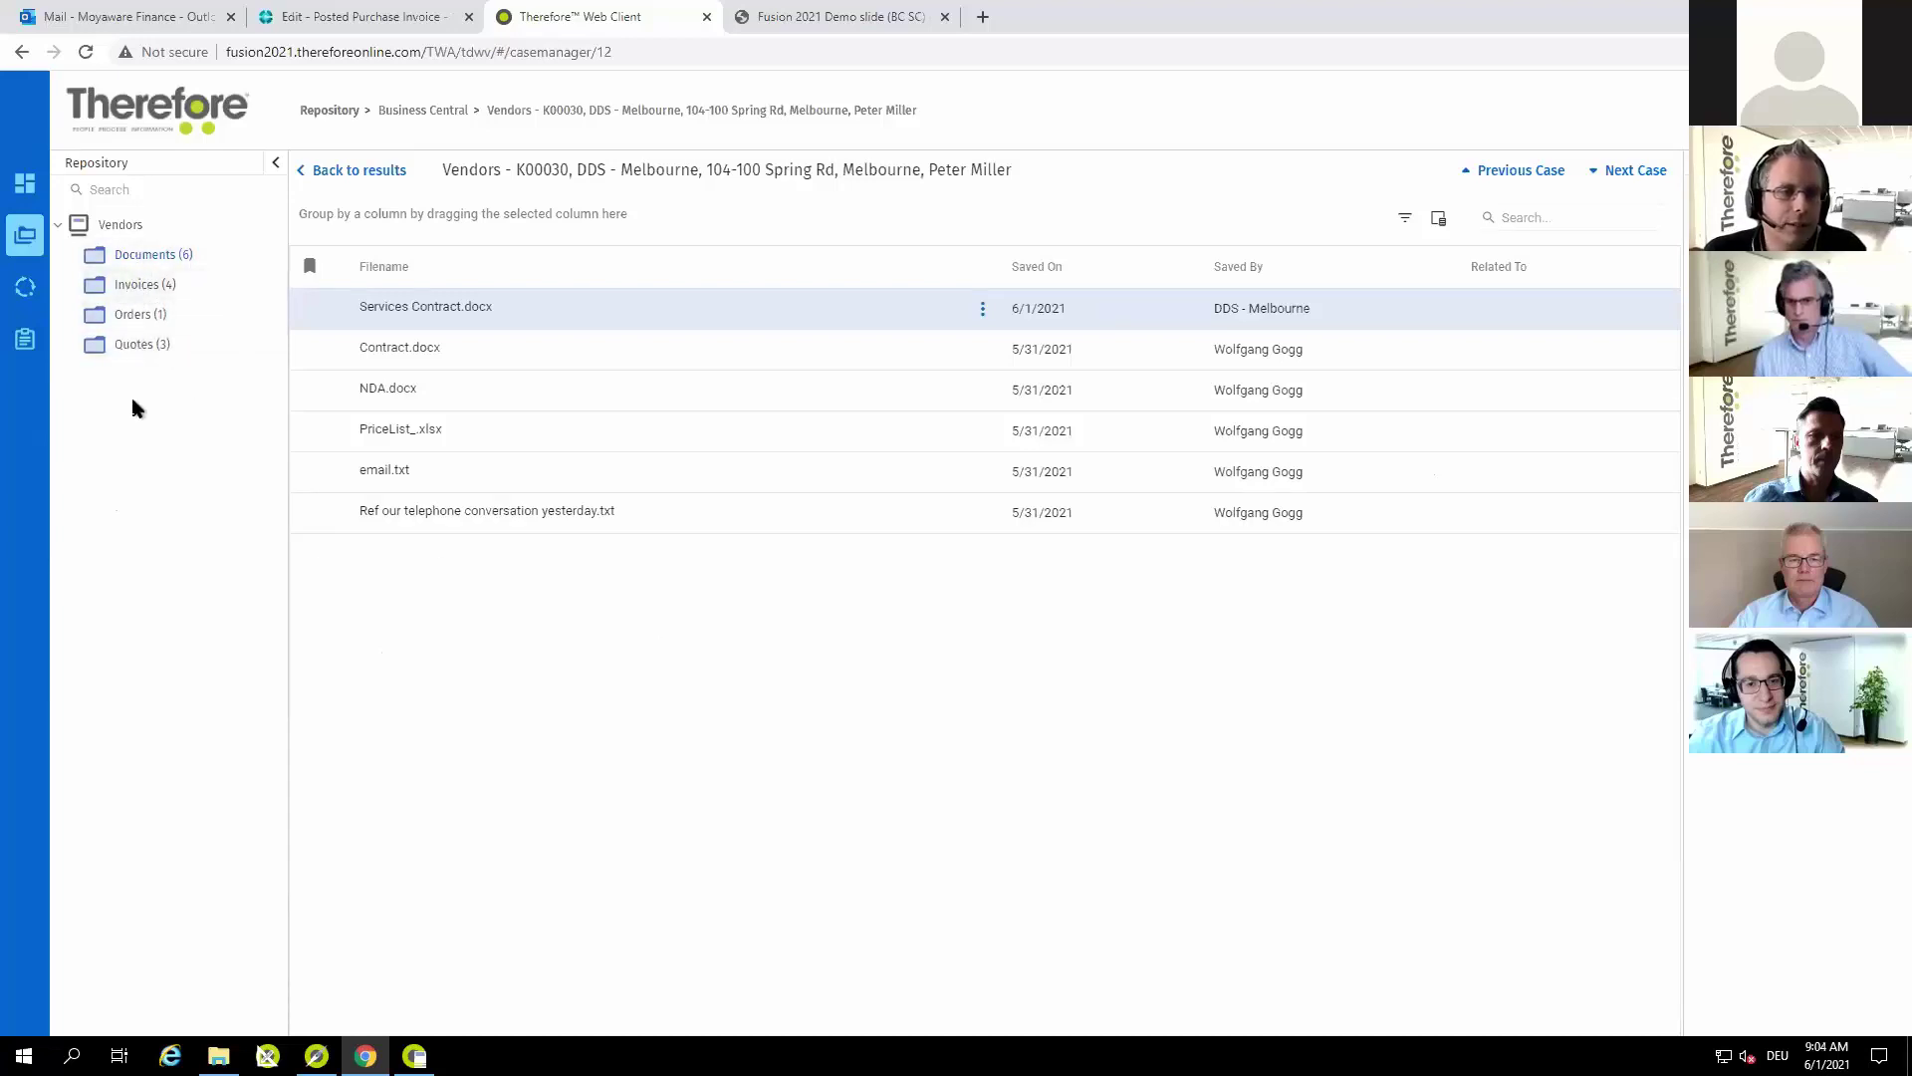
- Look through the invoices, orders and quotes in the DDS - Melbourne case and return to its invoices
{"action": "left_click", "coordinate": [133, 287]}
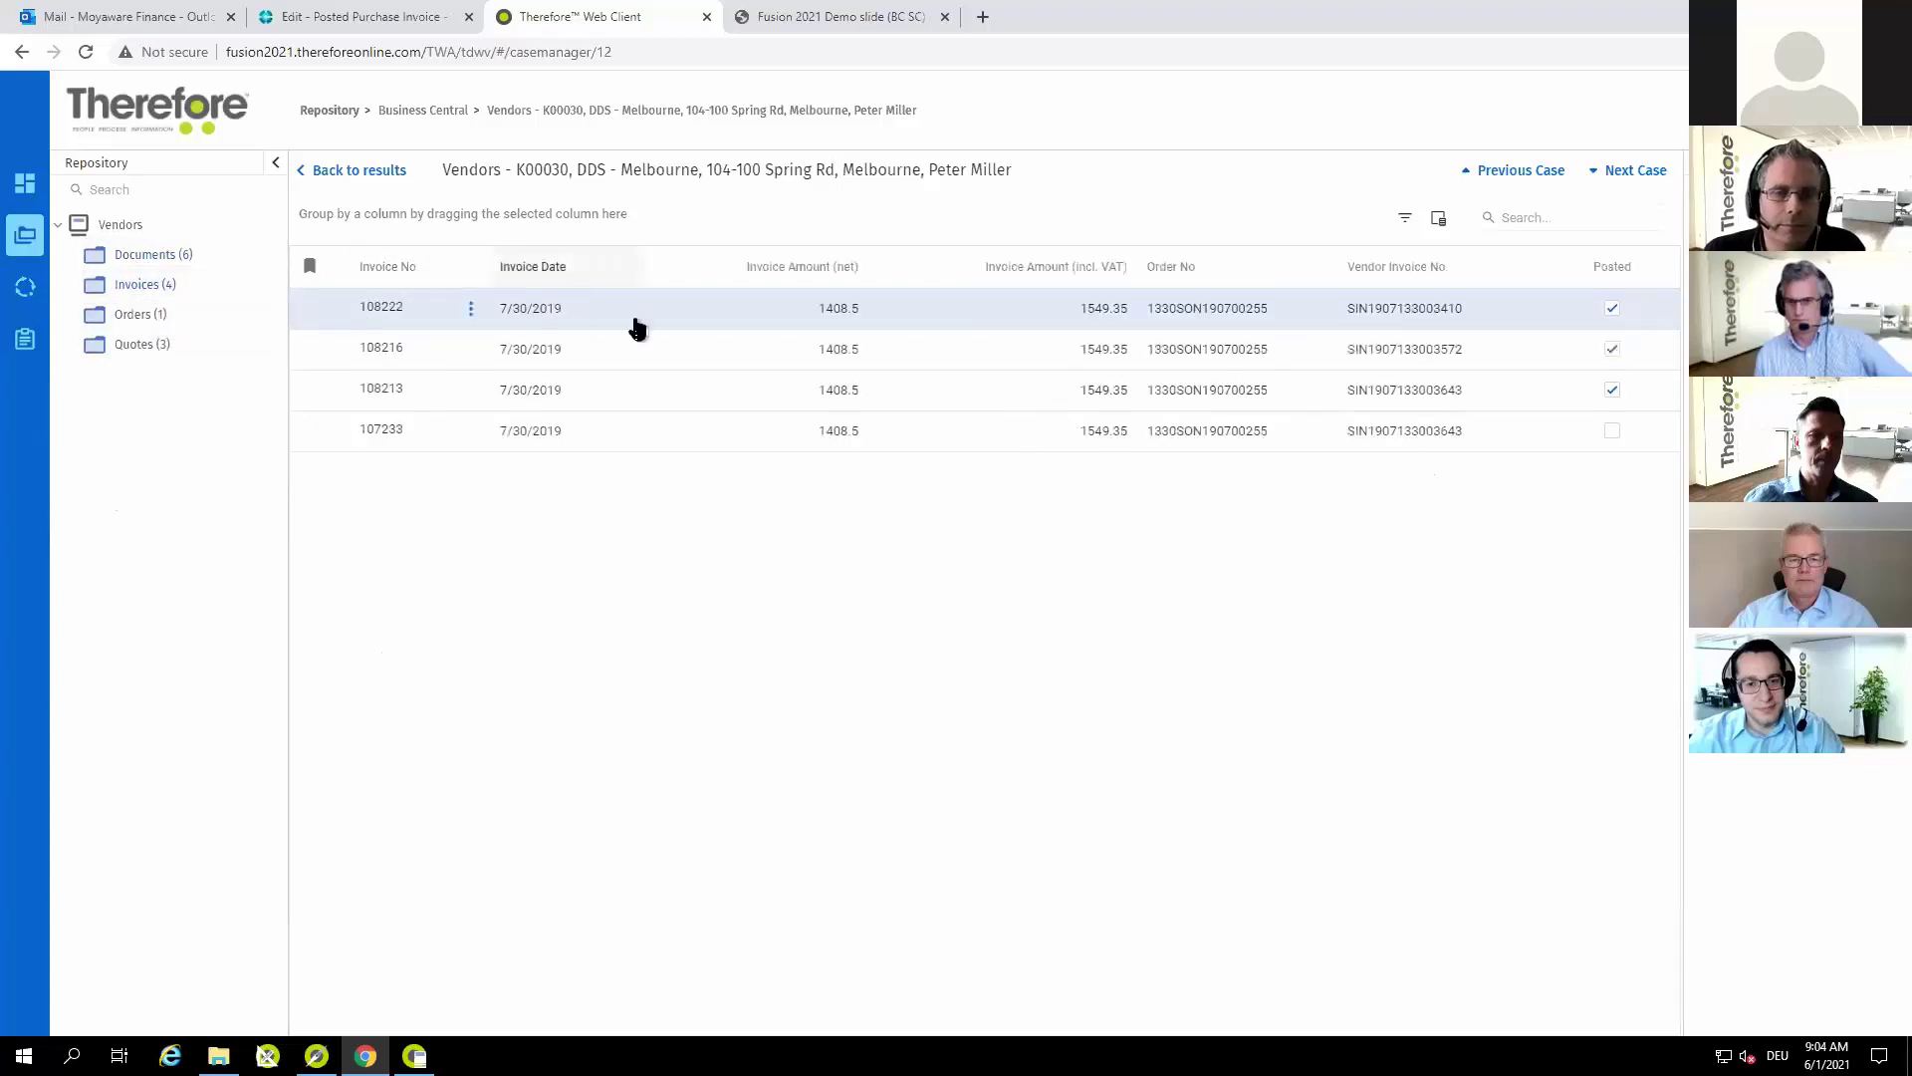
{"action": "left_click", "coordinate": [122, 315]}
{"action": "left_click", "coordinate": [132, 349]}
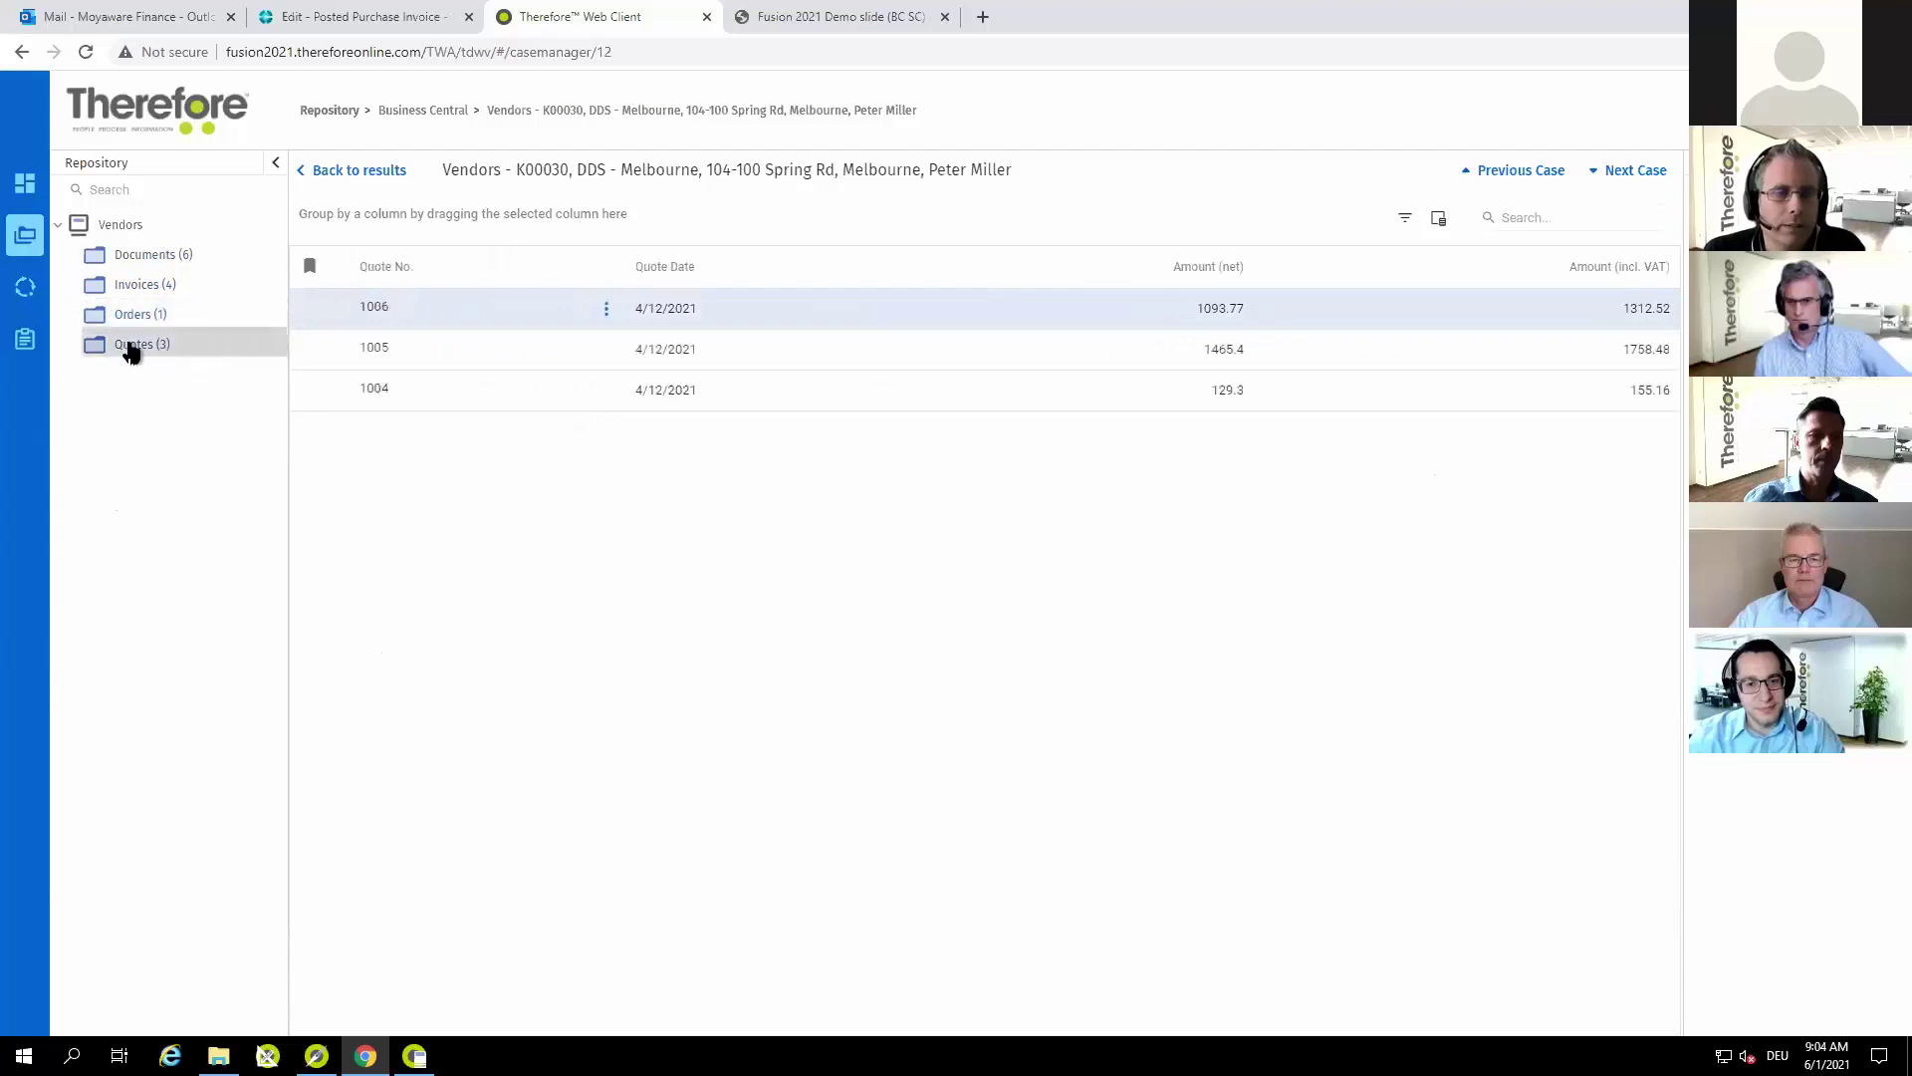
{"action": "left_click", "coordinate": [134, 286]}
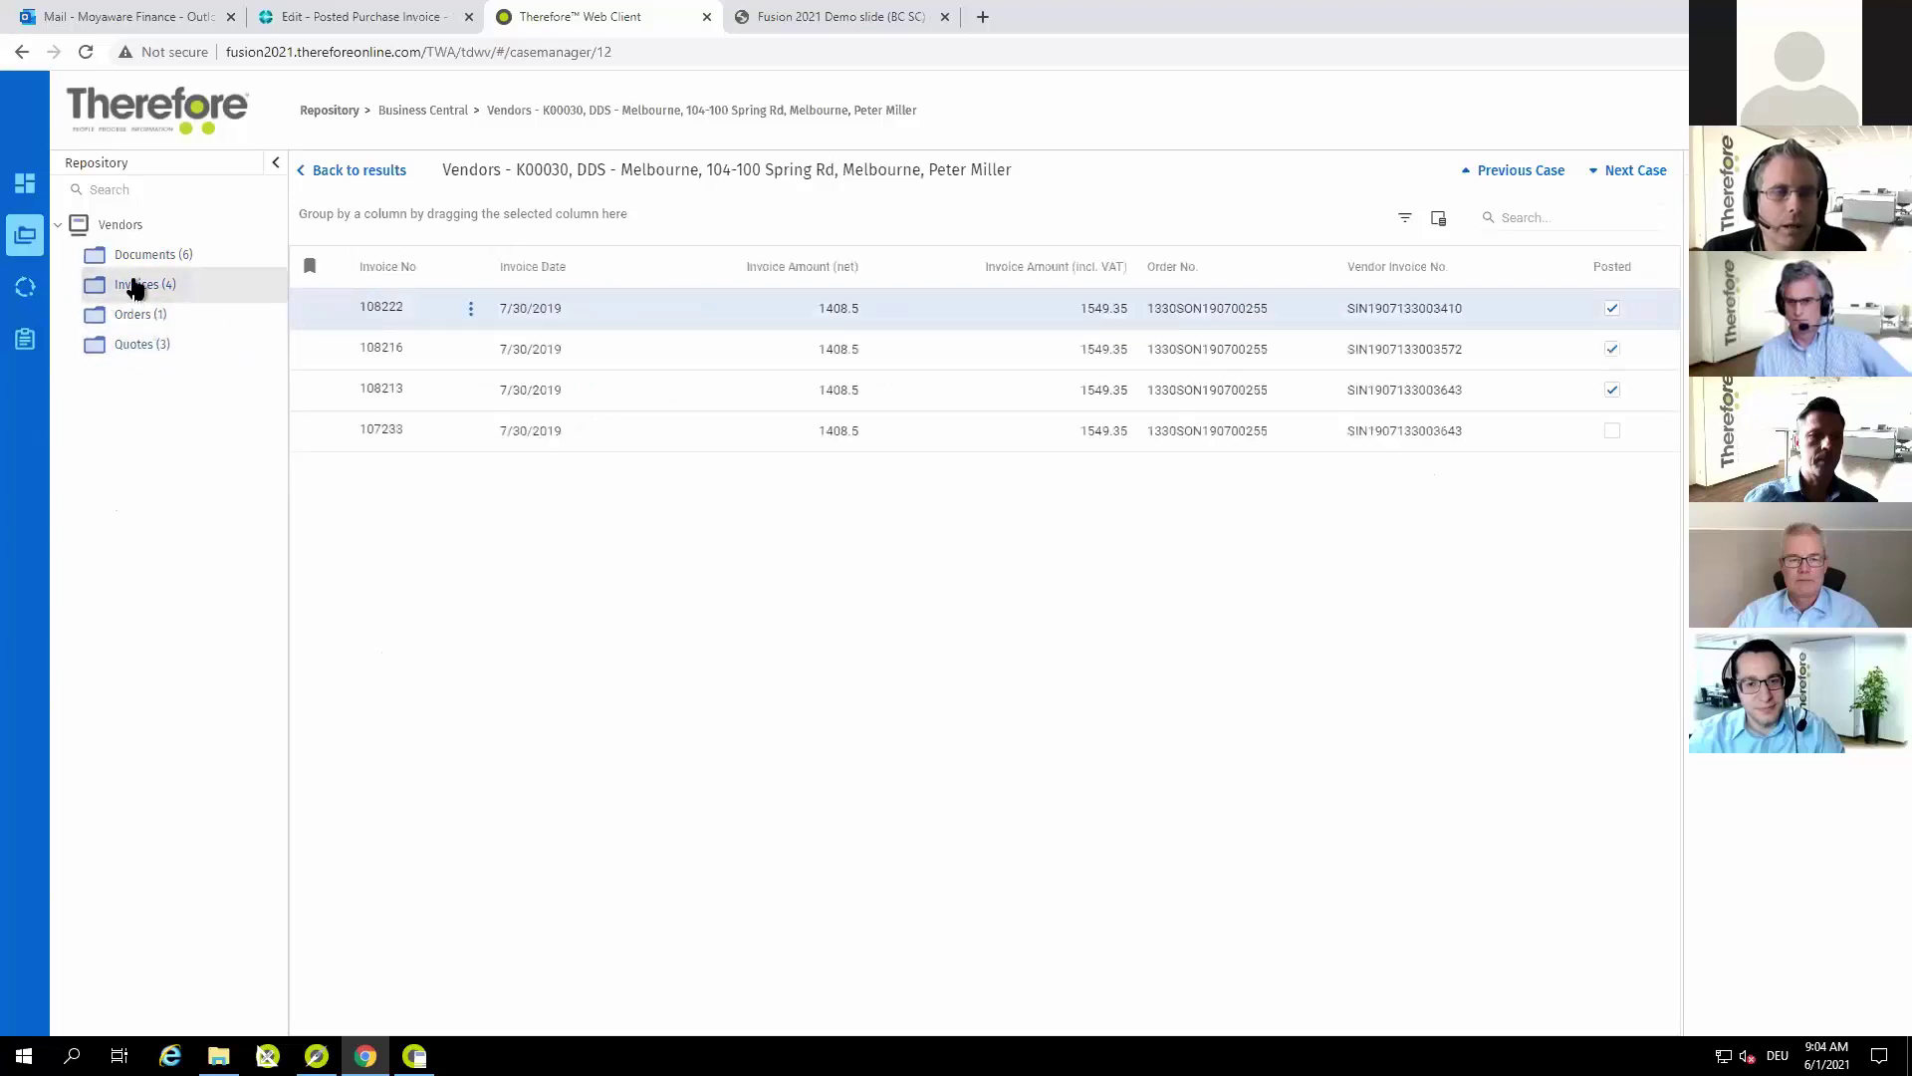
- Check the document actions available for the first listed invoice, view the case's vendor index data and cancel editing
{"action": "left_click", "coordinate": [473, 310]}
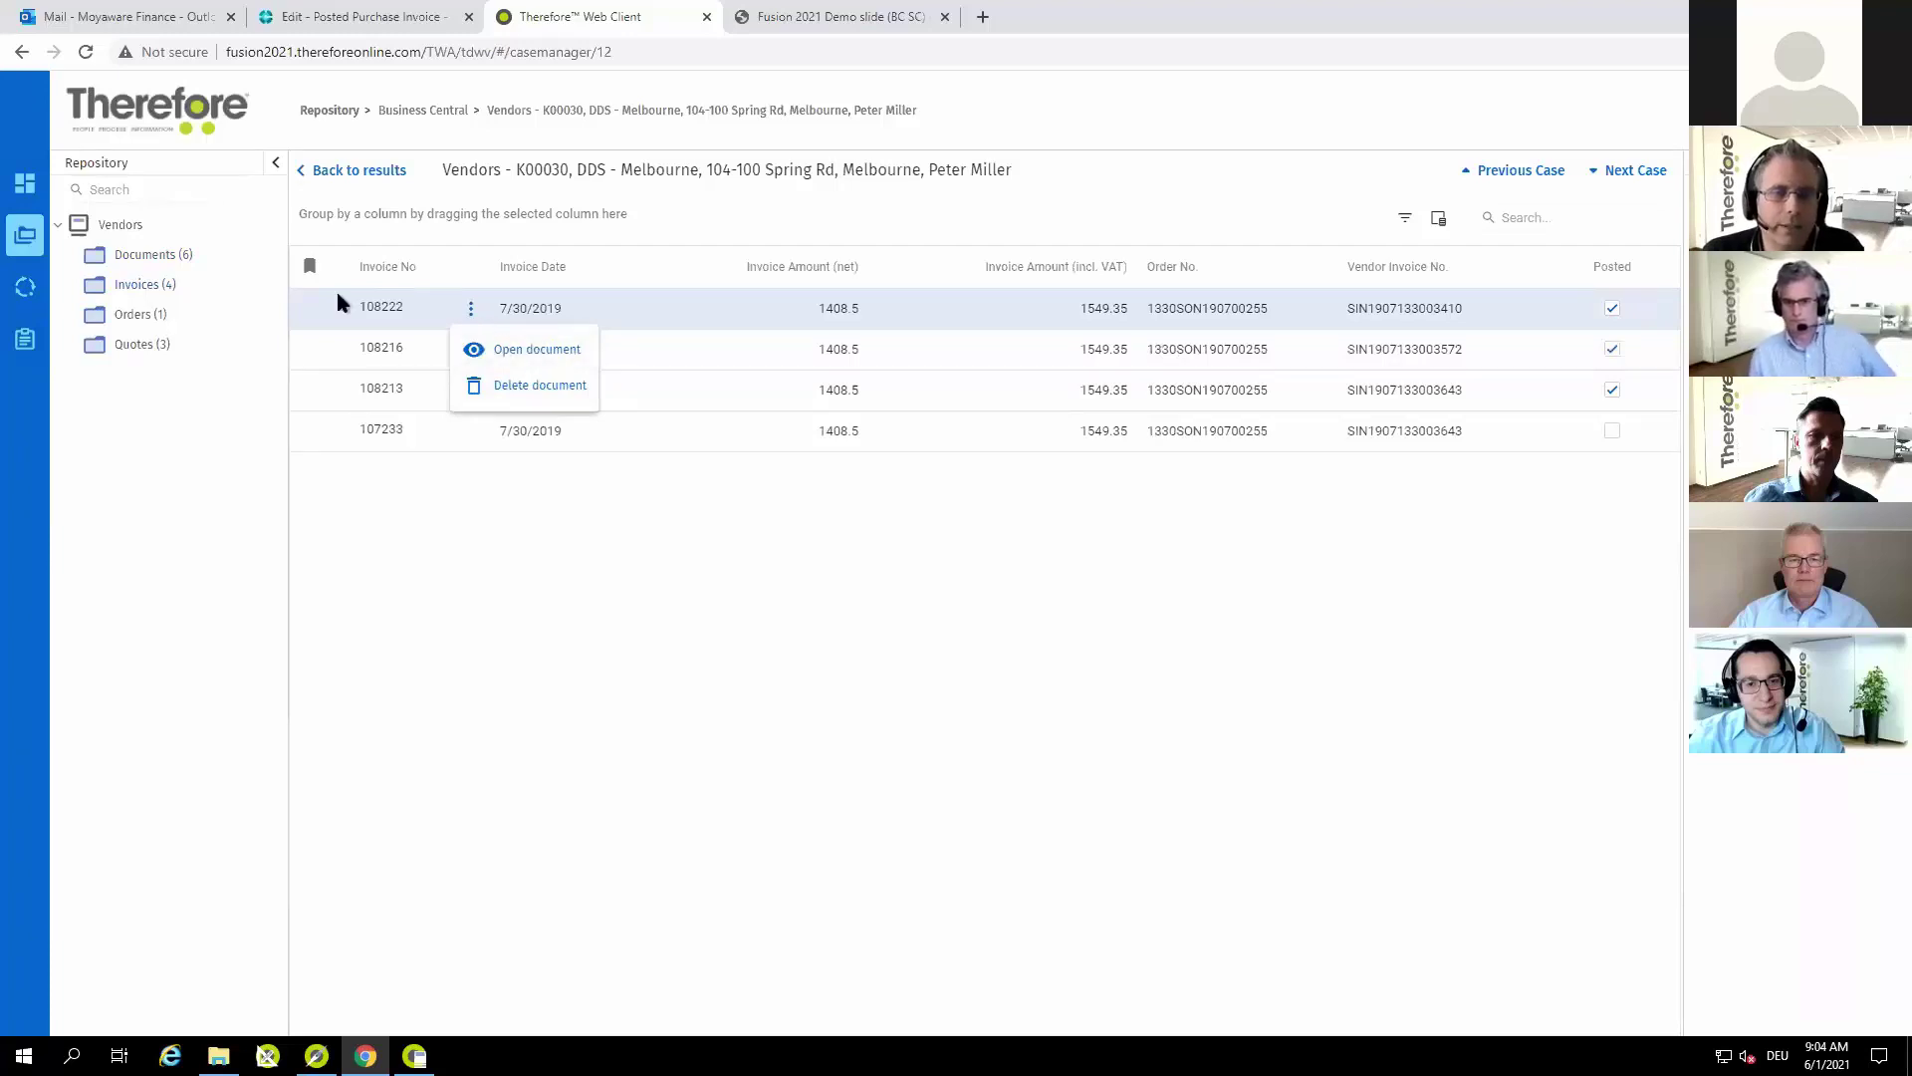
{"action": "left_click", "coordinate": [226, 384]}
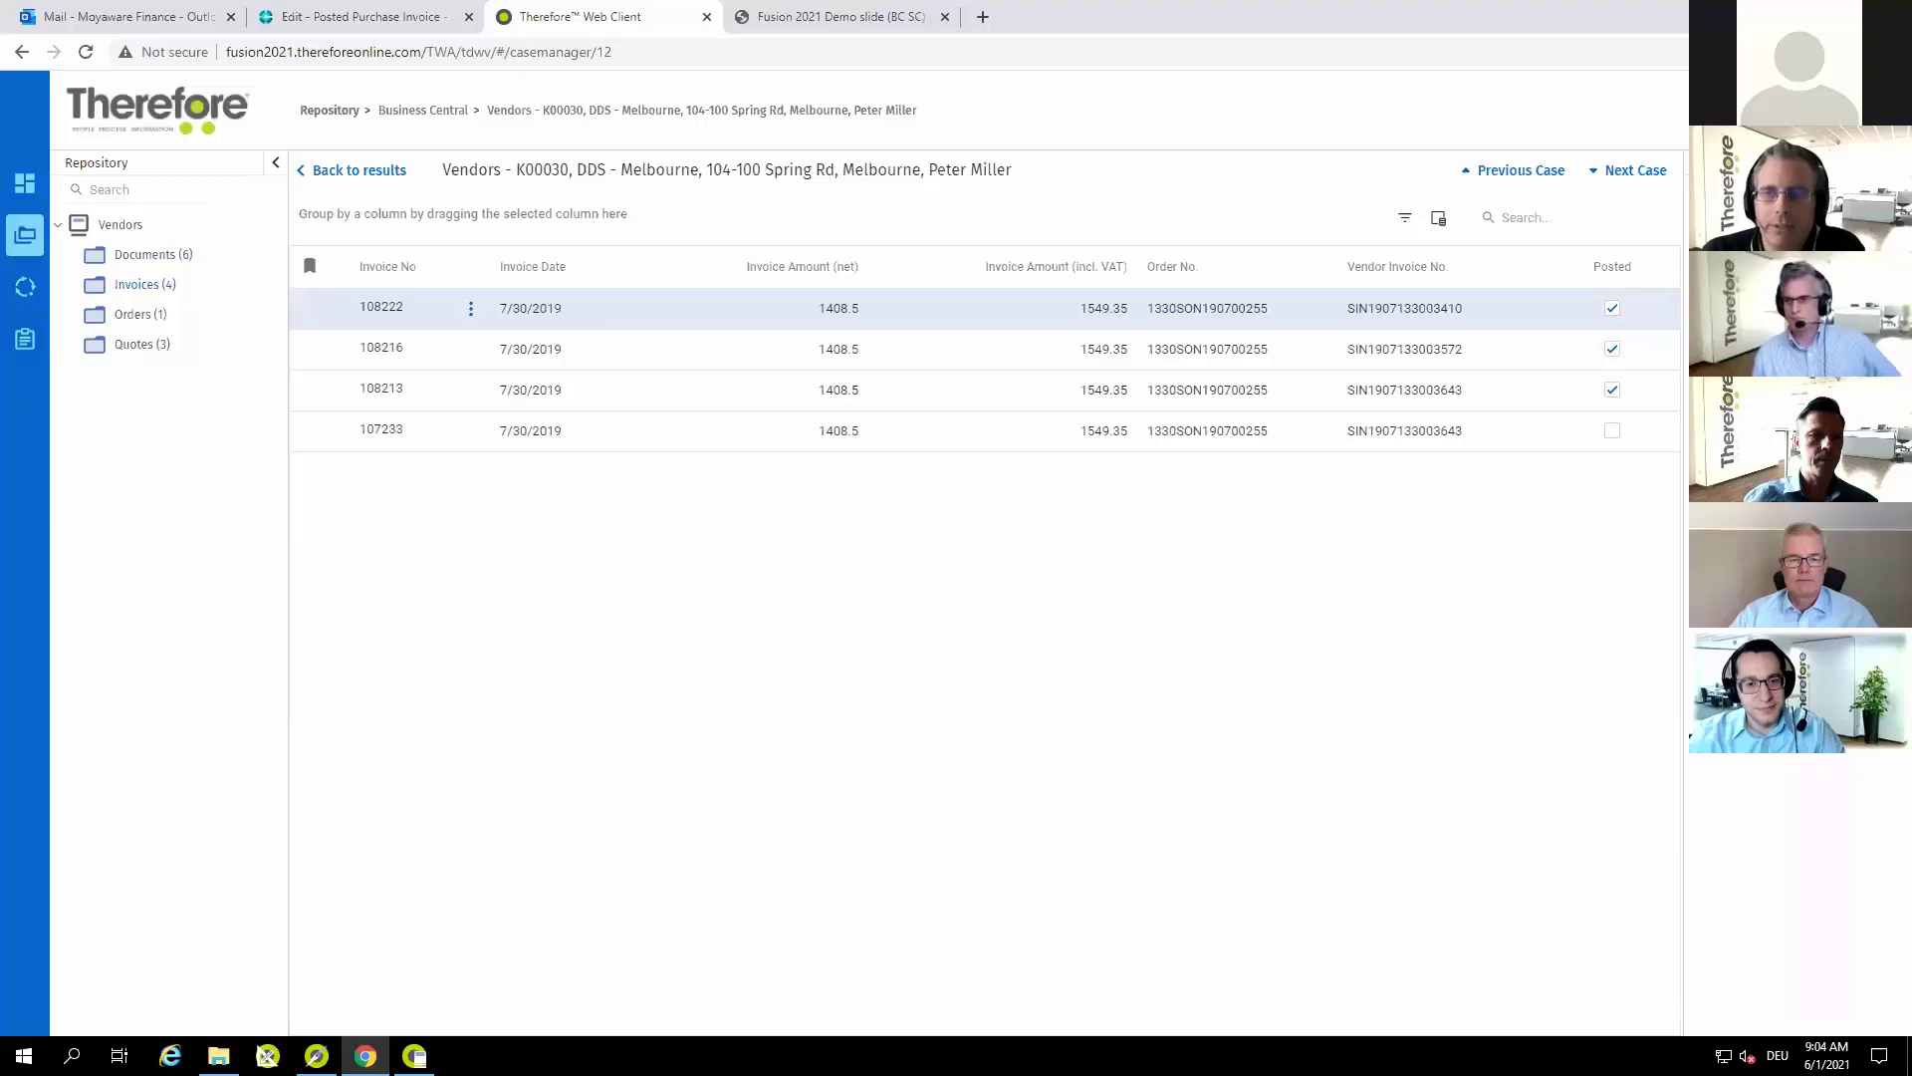
{"action": "left_click", "coordinate": [1733, 210]}
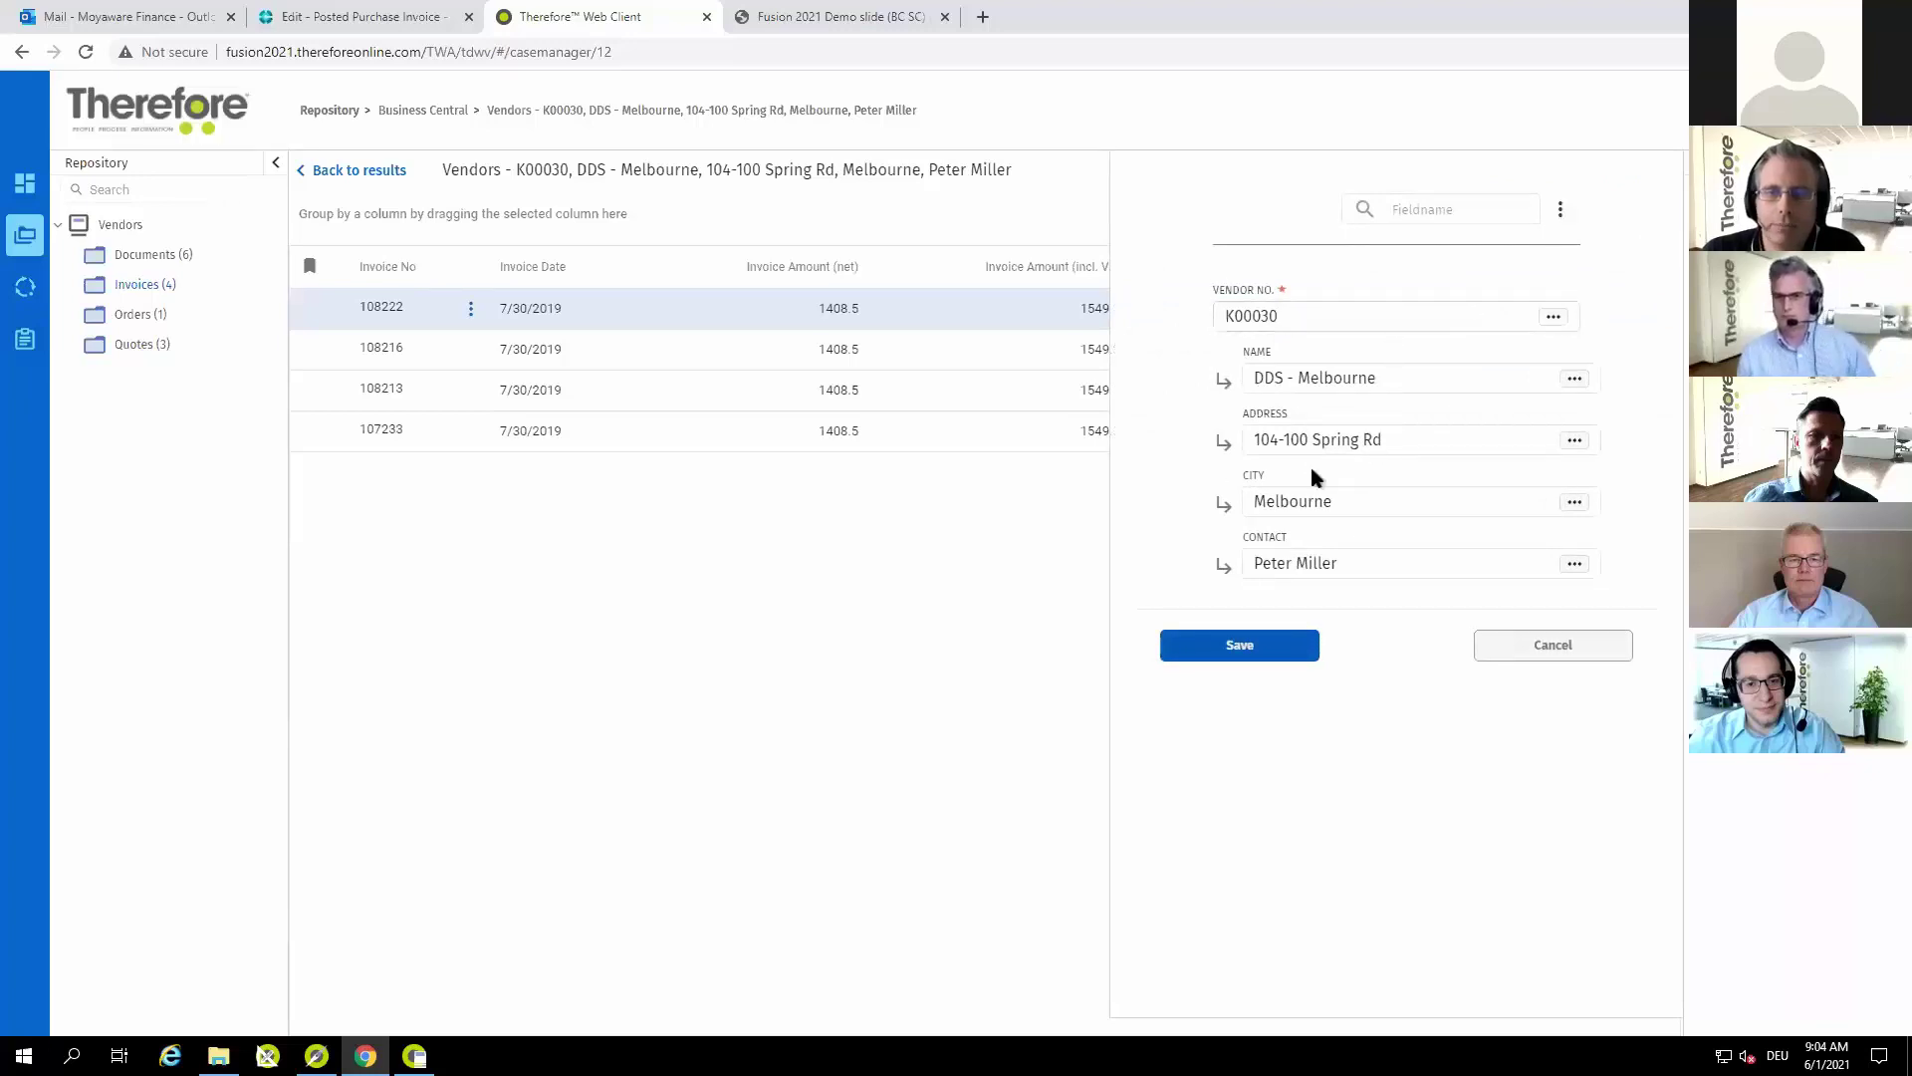
{"action": "left_click", "coordinate": [1554, 650]}
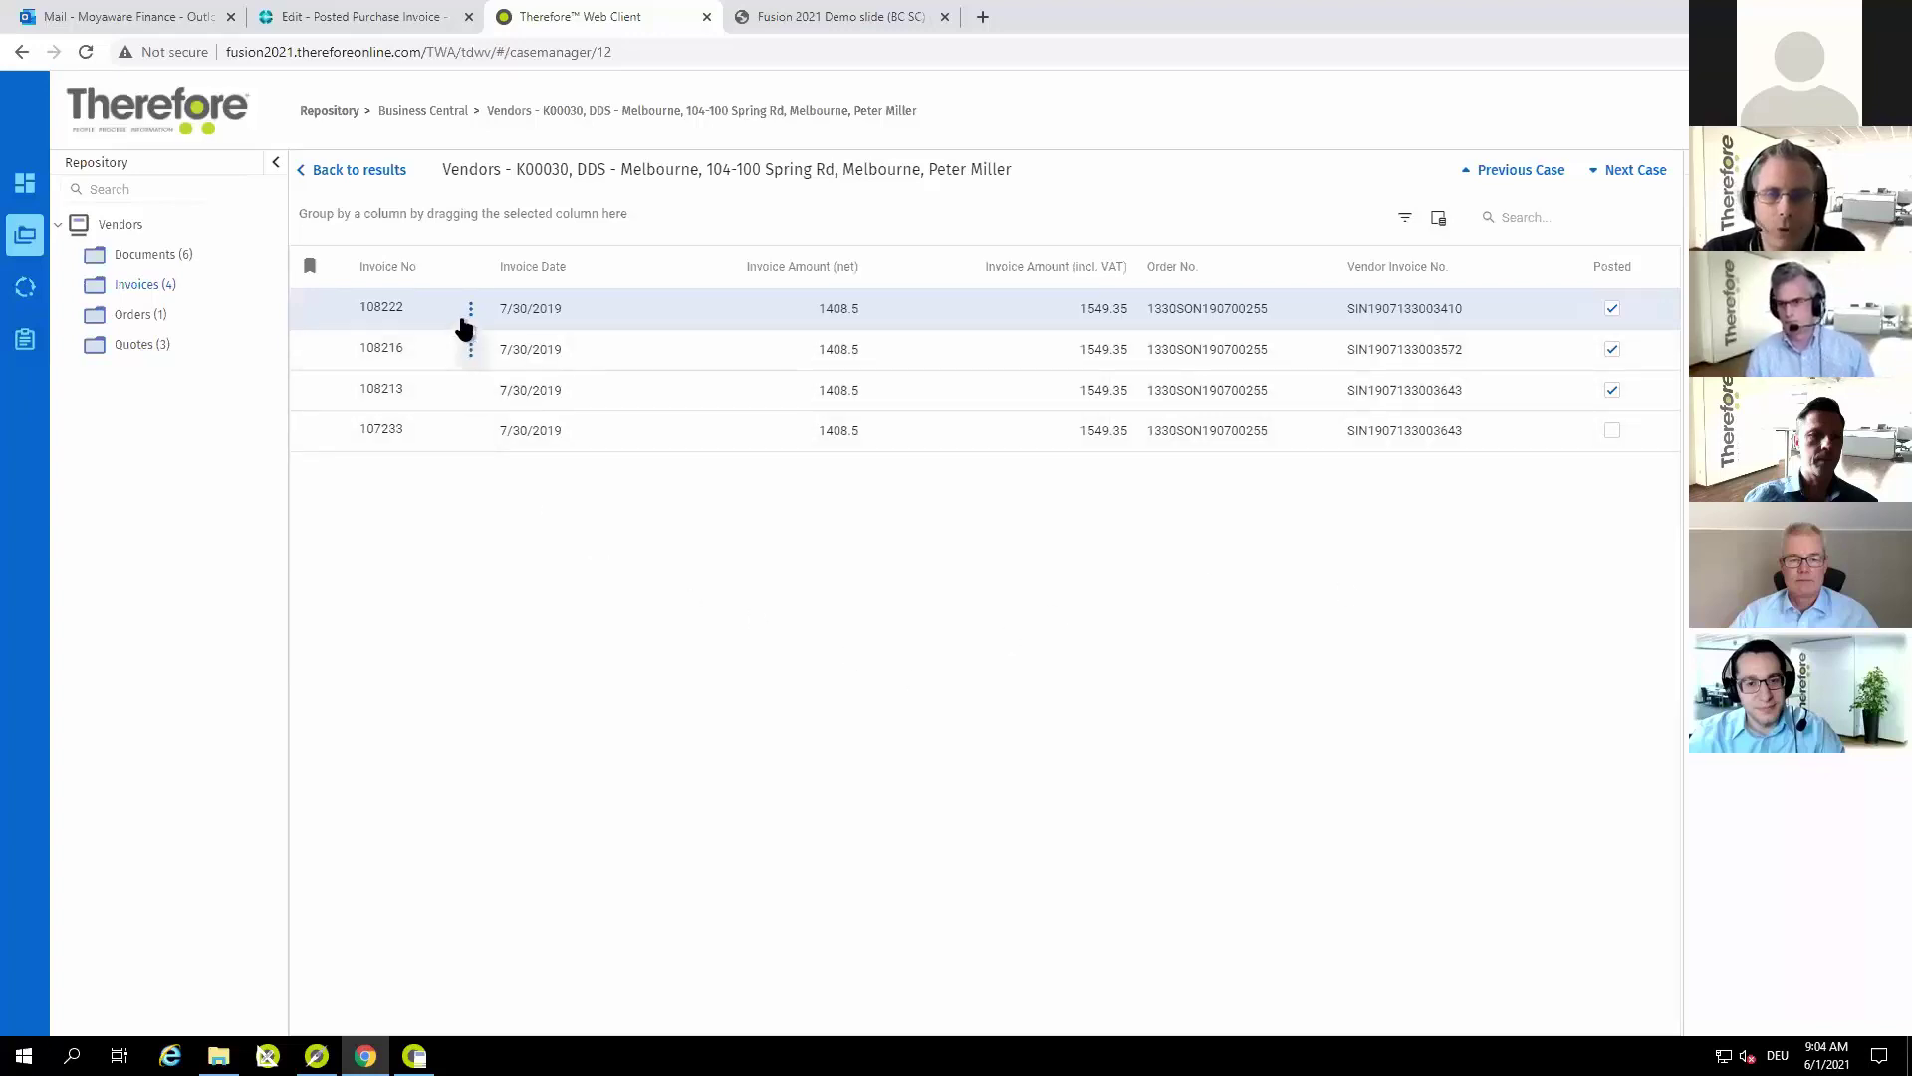
- Open Services Contract.docx from the DDS - Melbourne case's documents, look through its pages and return to the document list
{"action": "left_click", "coordinate": [168, 257]}
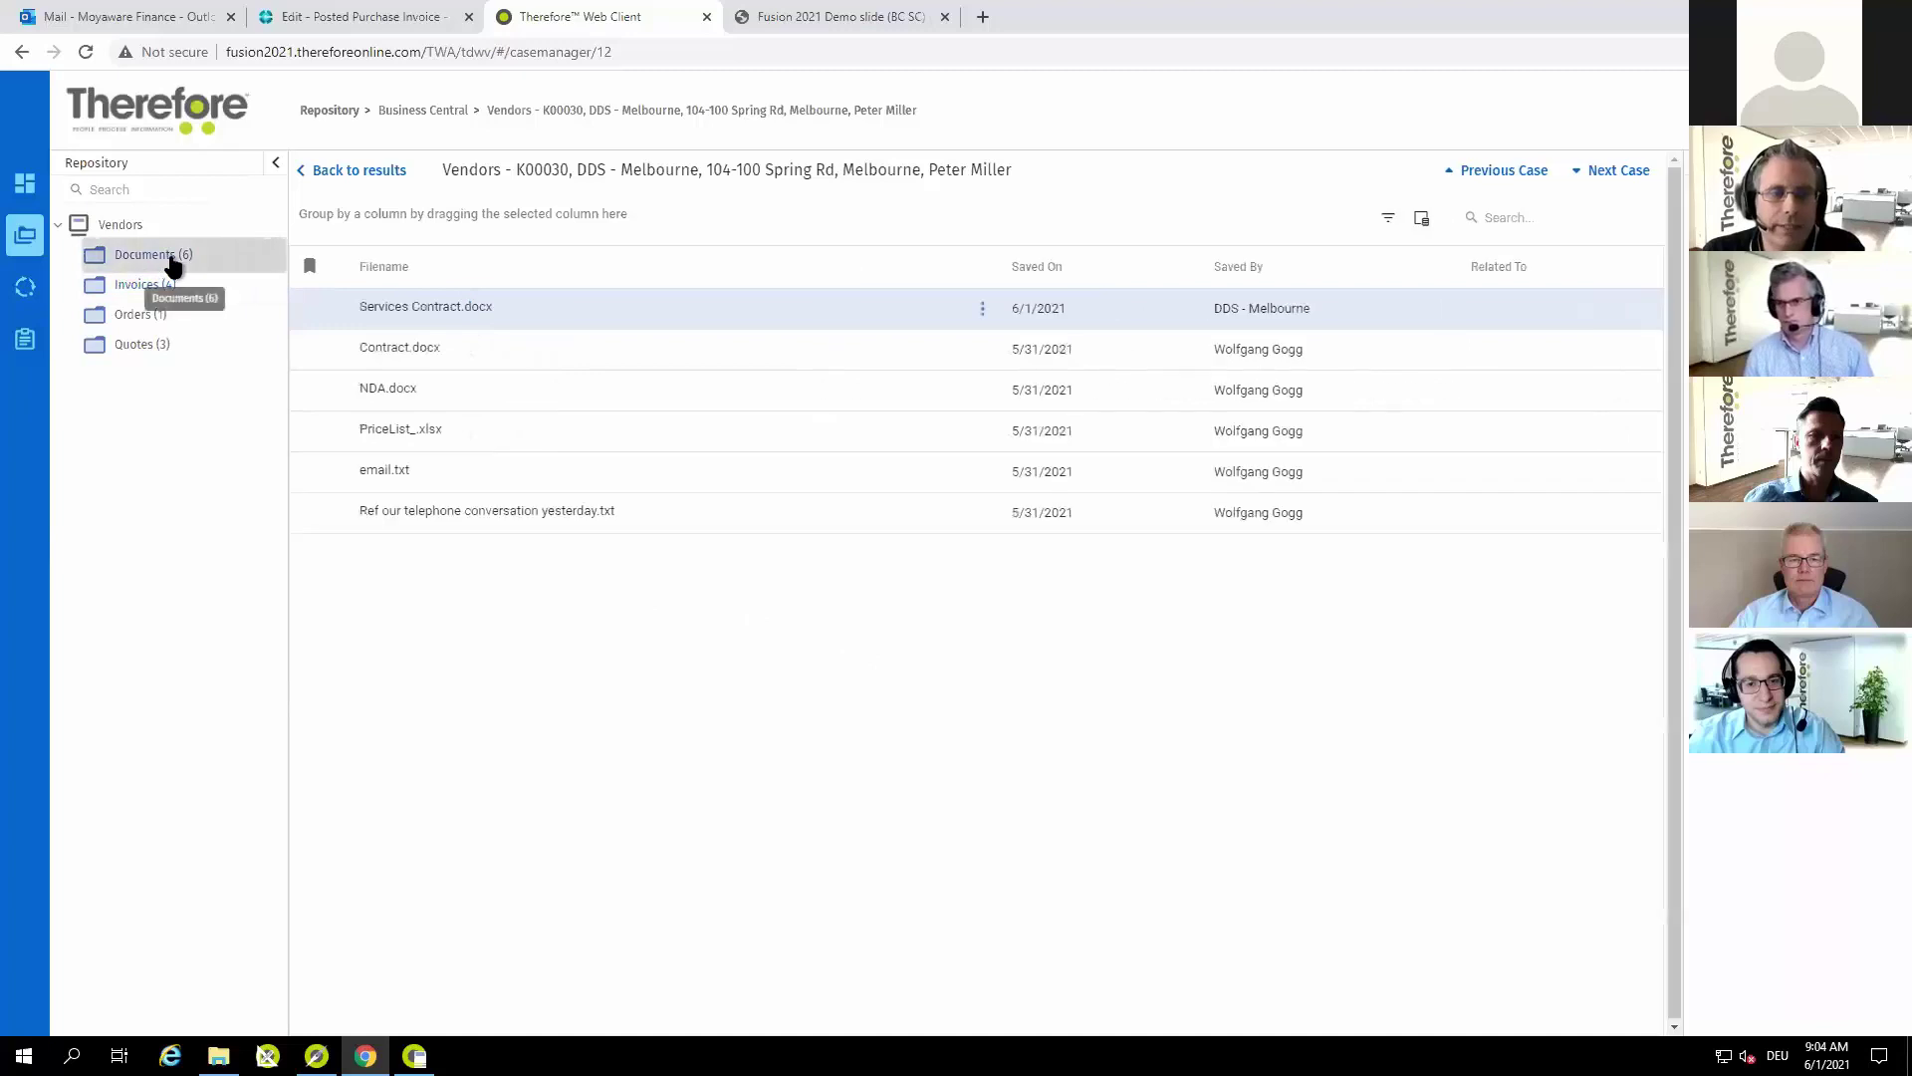
{"action": "left_click", "coordinate": [982, 308]}
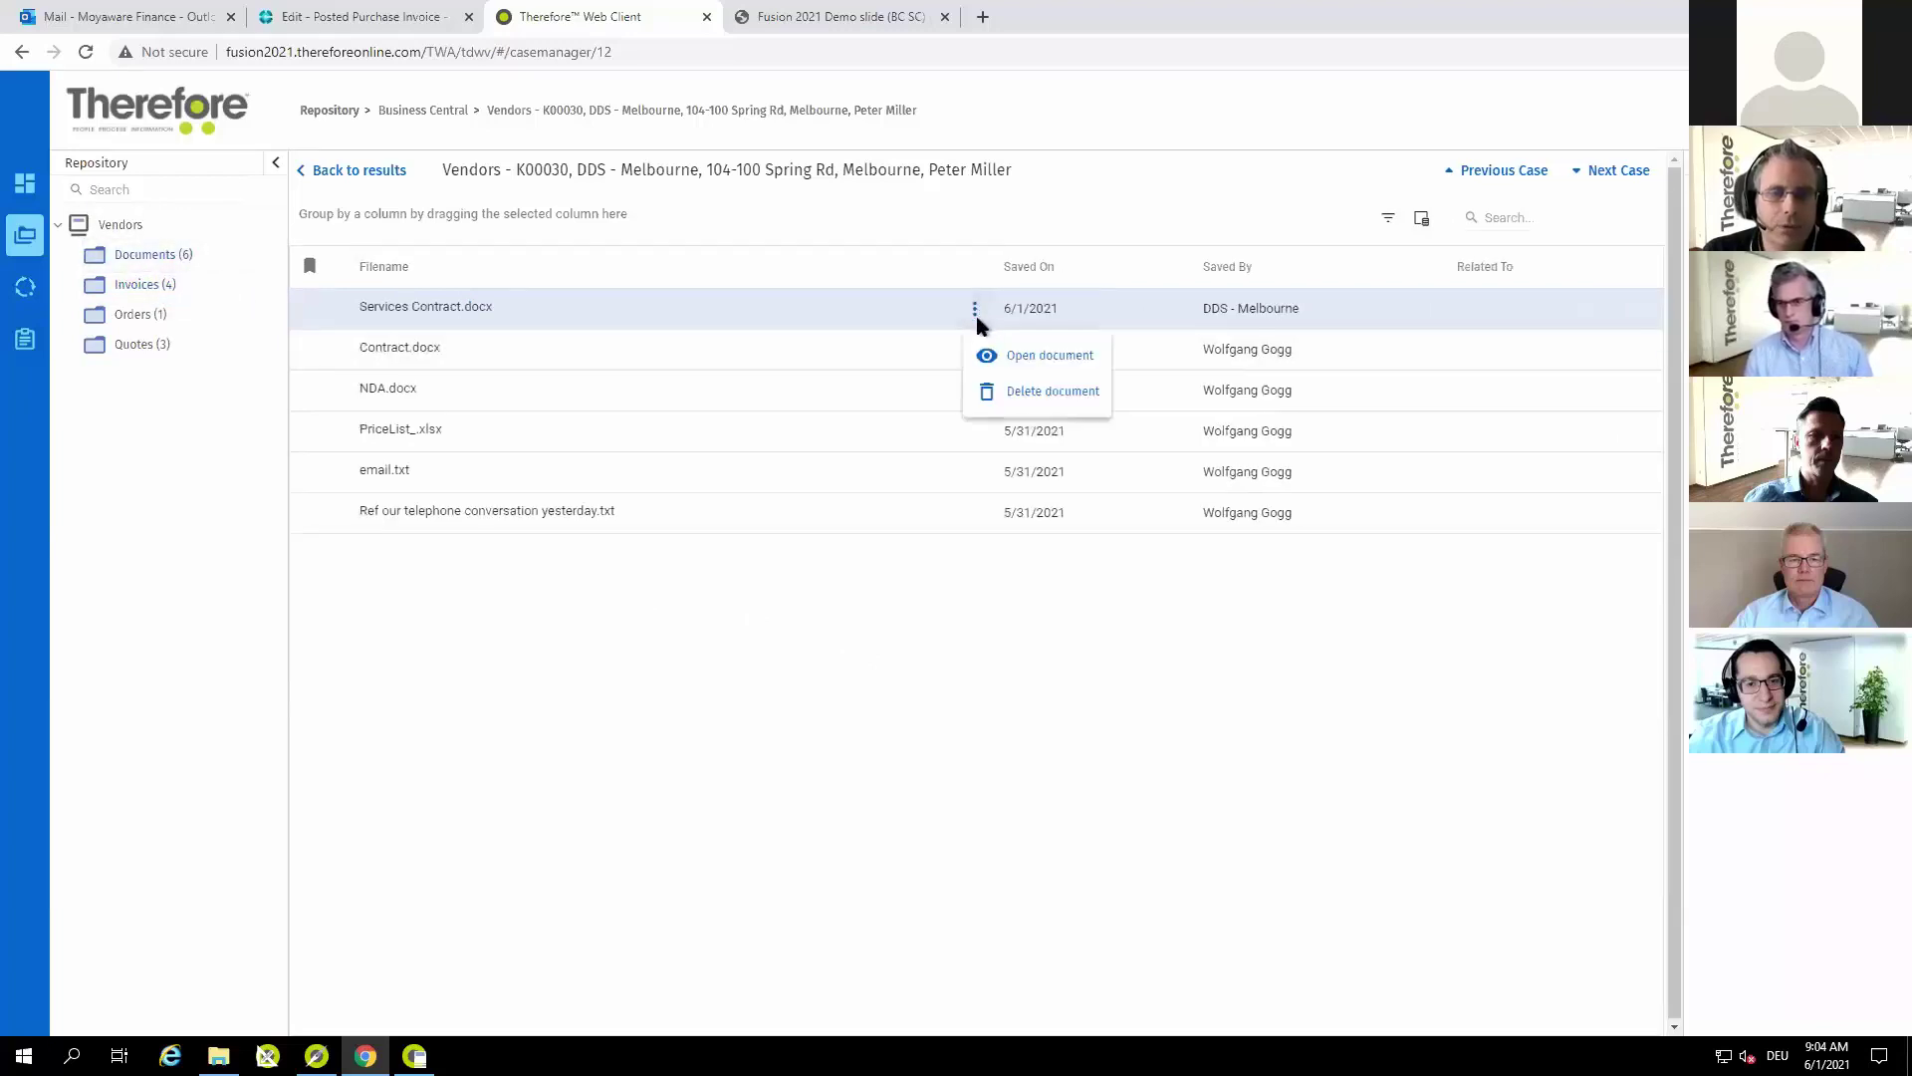
{"action": "left_click", "coordinate": [1006, 355]}
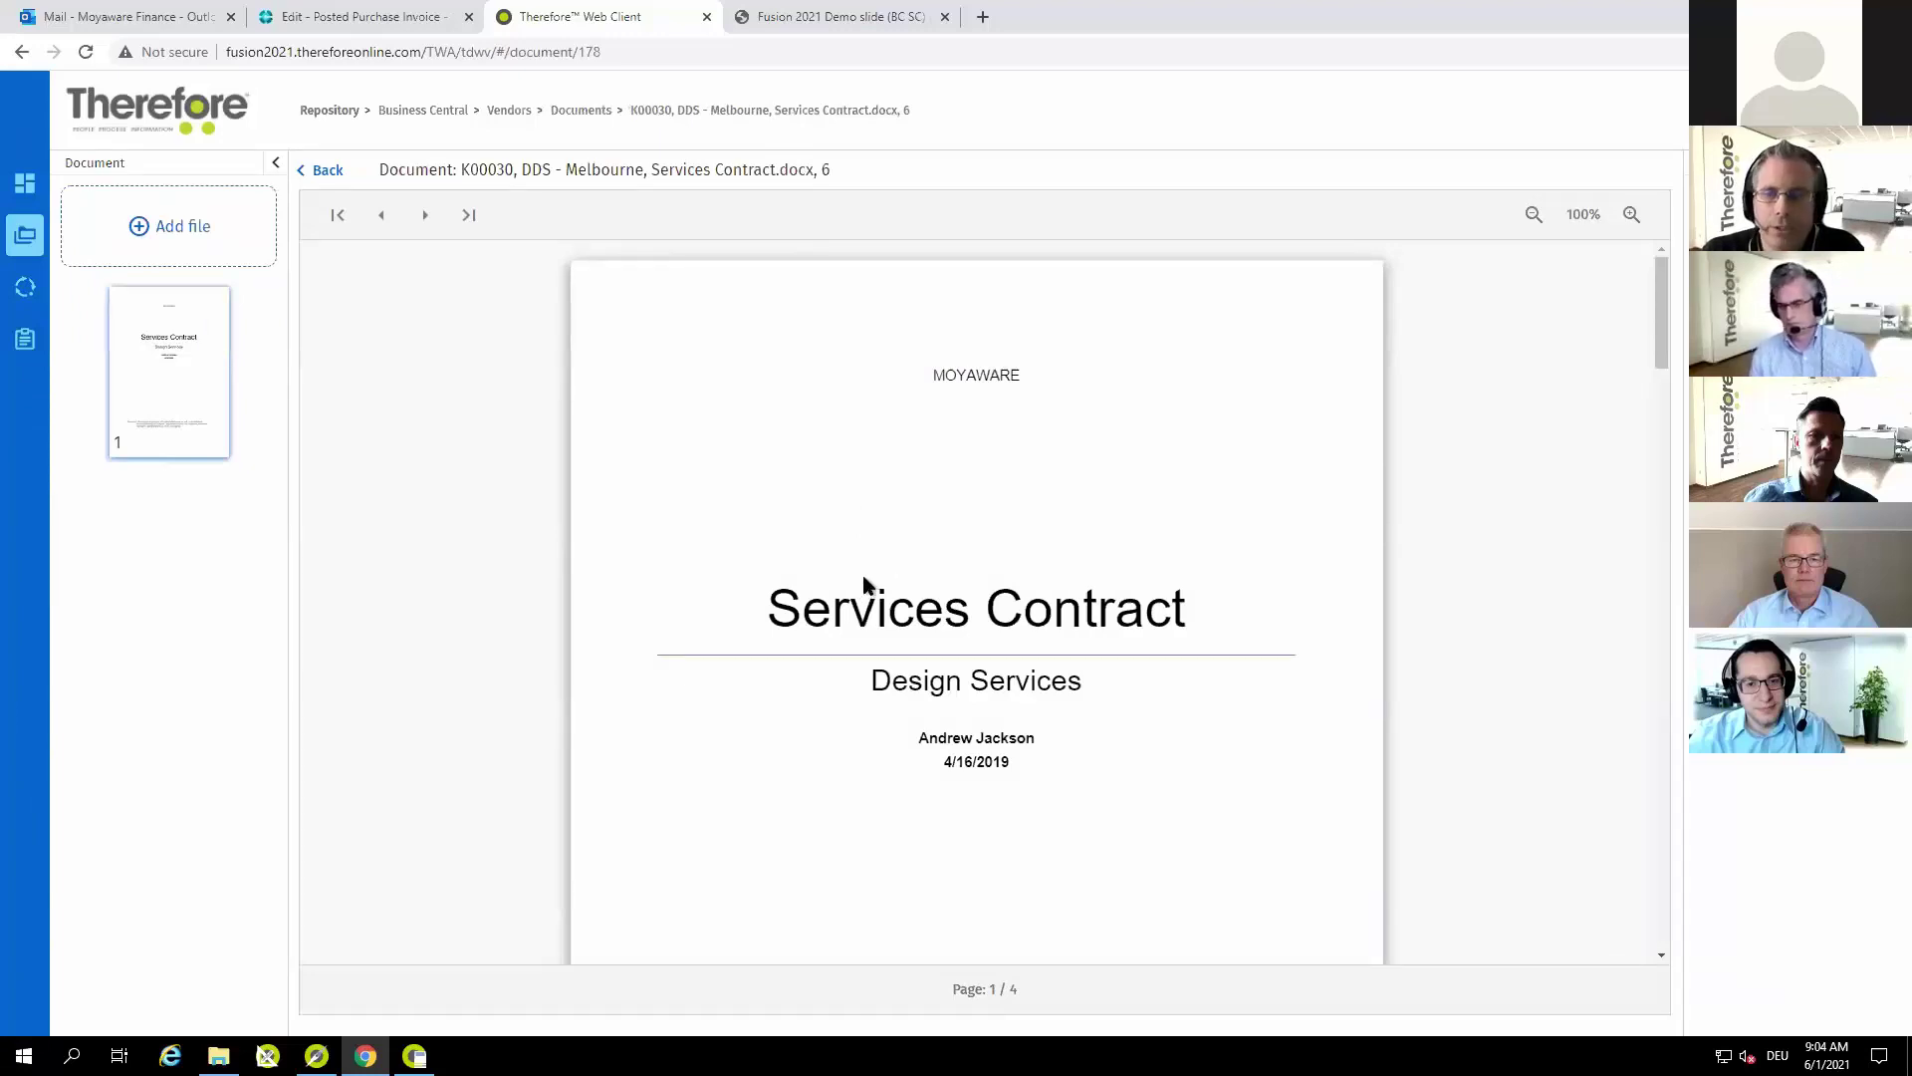
{"action": "scroll", "coordinate": [863, 582], "scroll_direction": "down", "scroll_amount": 10}
{"action": "scroll", "coordinate": [864, 583], "scroll_direction": "down", "scroll_amount": 9}
{"action": "scroll", "coordinate": [858, 578], "scroll_direction": "up", "scroll_amount": 7}
{"action": "scroll", "coordinate": [859, 576], "scroll_direction": "up", "scroll_amount": 10}
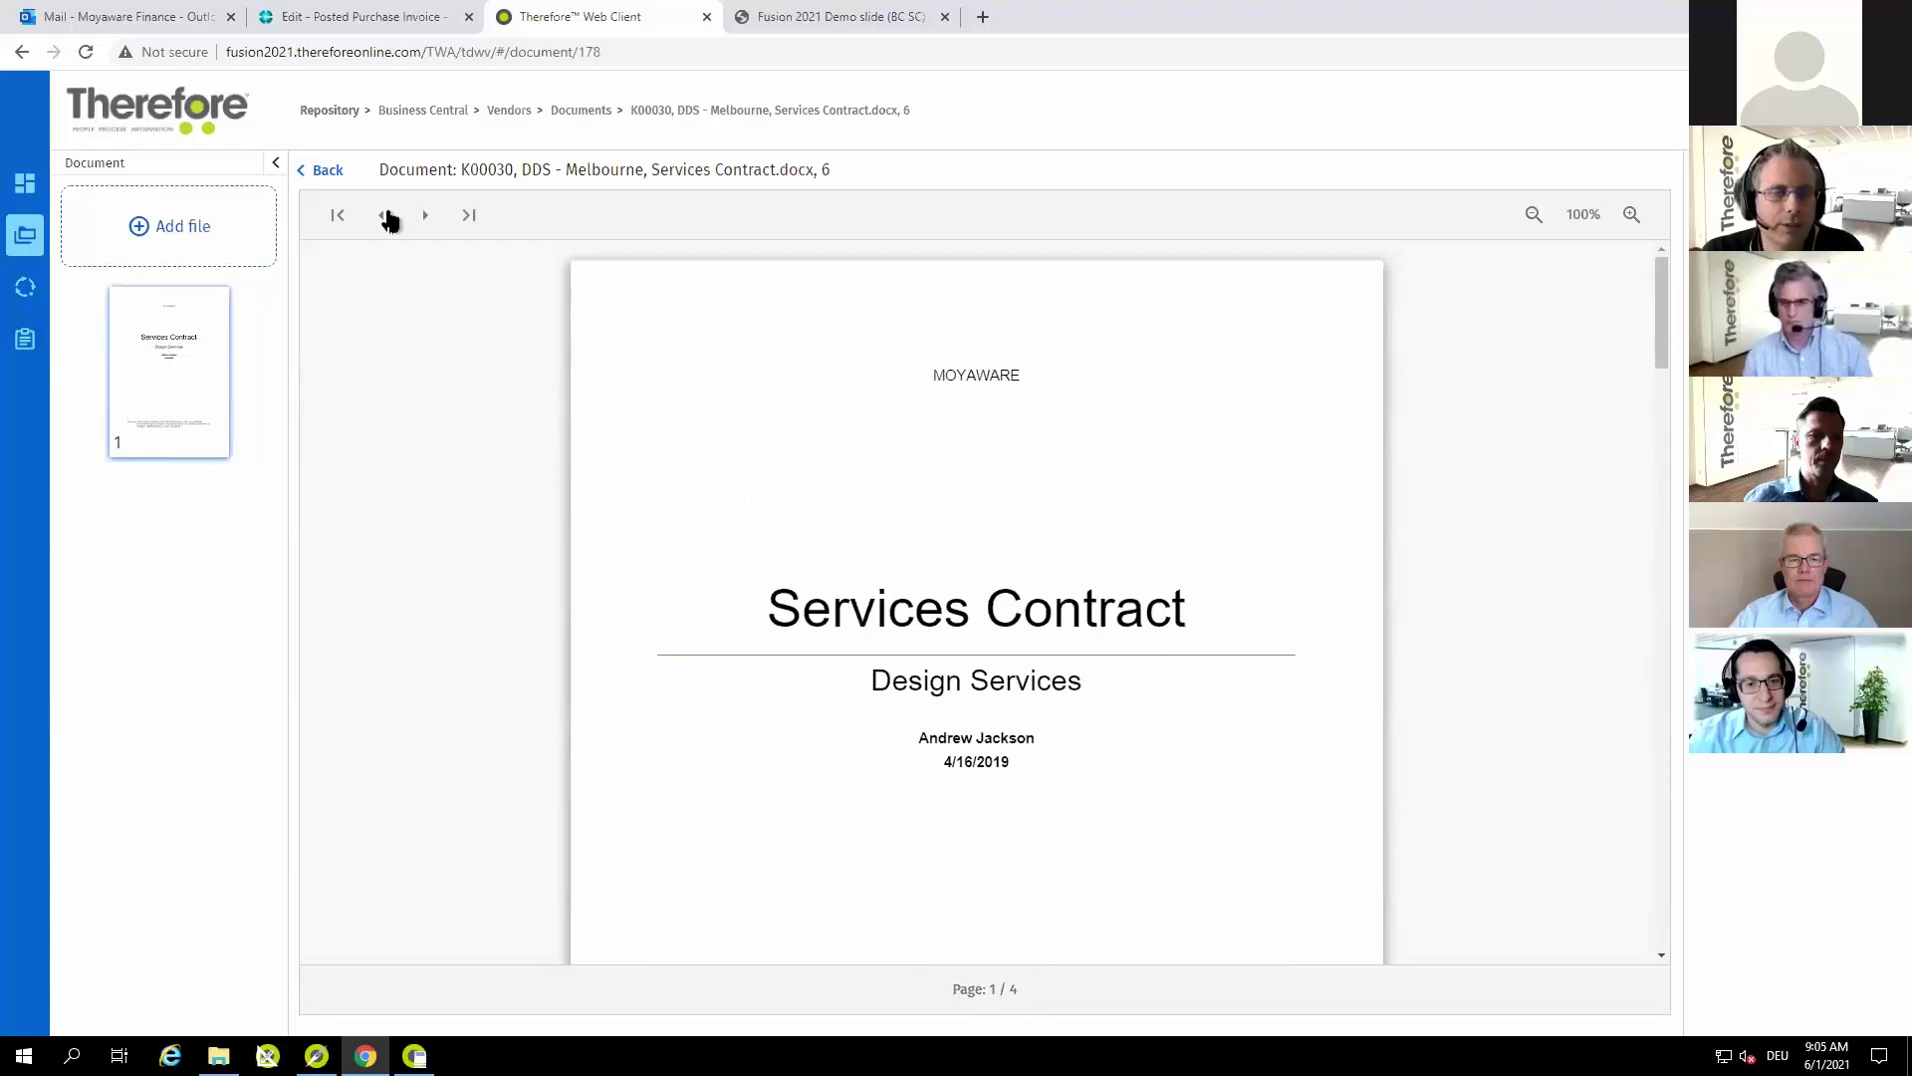
{"action": "left_click", "coordinate": [335, 172]}
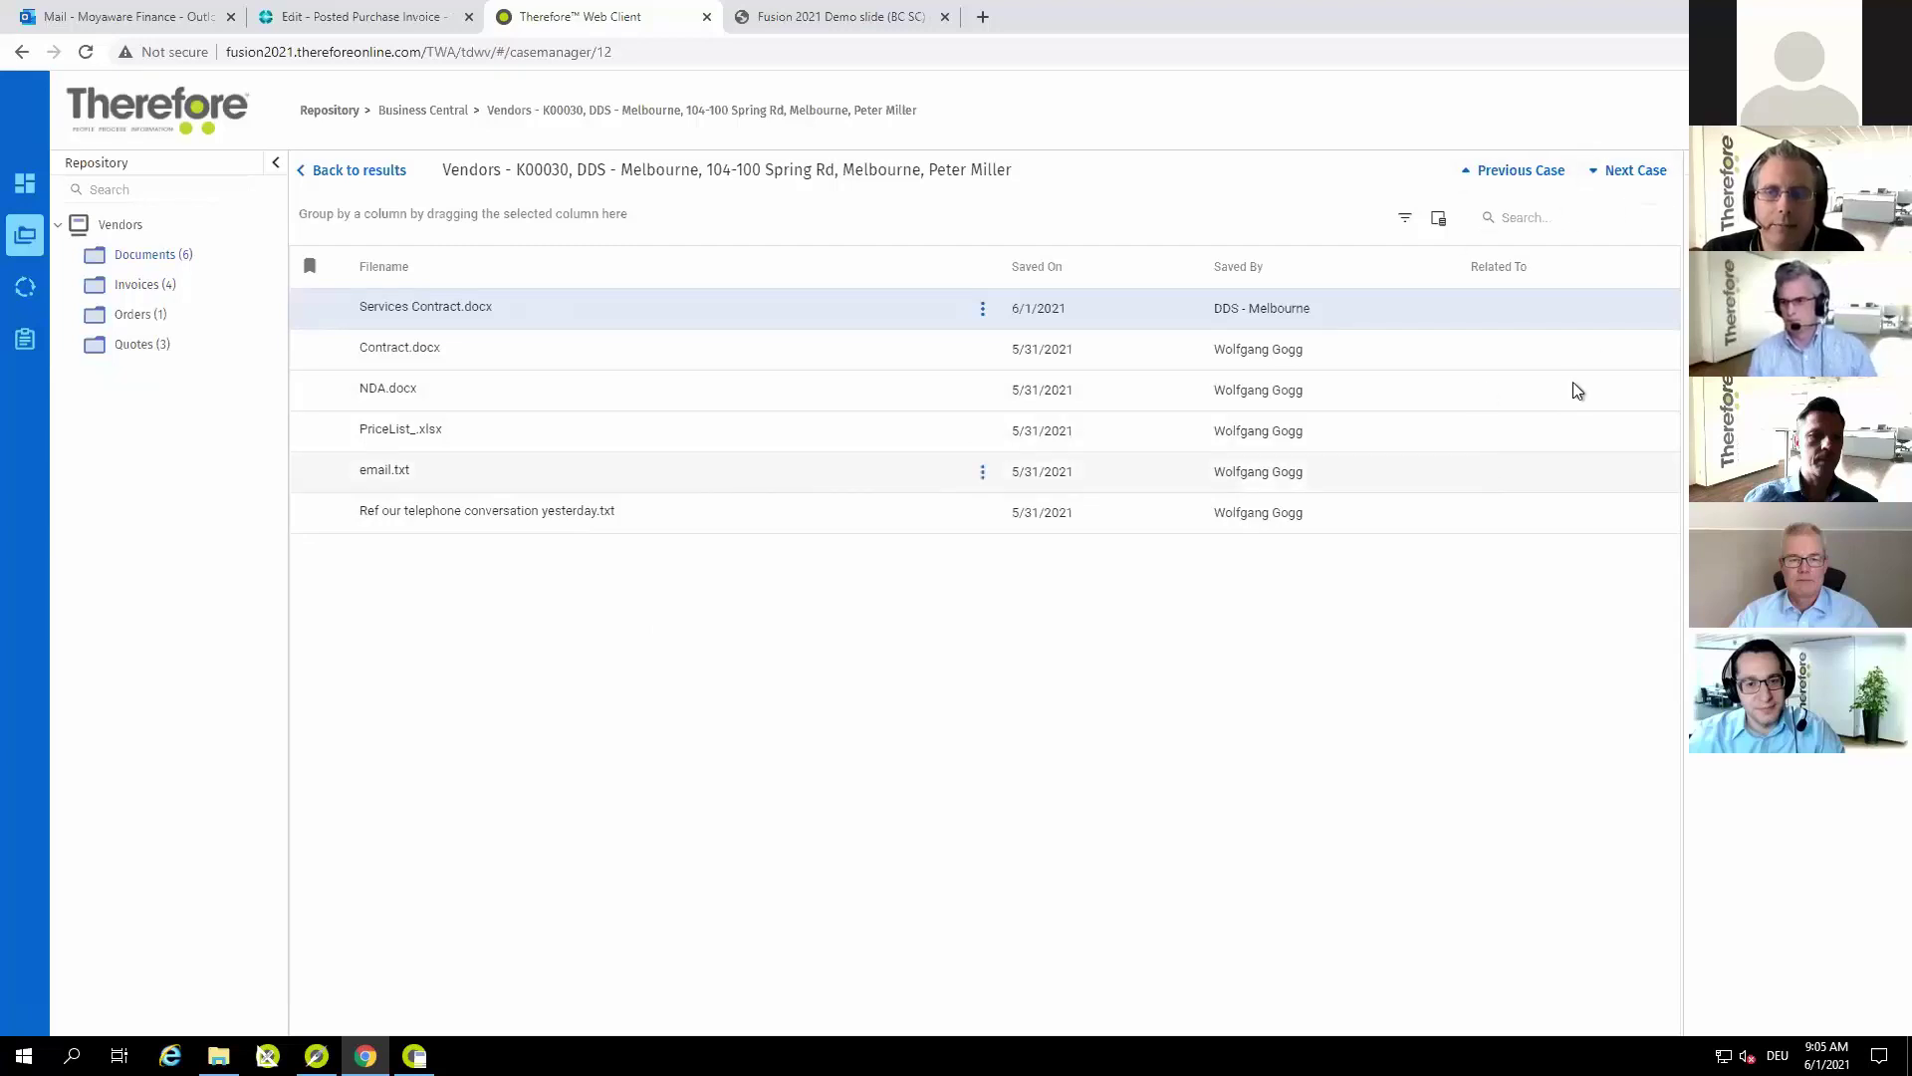
- Browse forward and back through the neighbouring vendor cases, ending on the Waco Kwikform Limited case
{"action": "left_click", "coordinate": [1626, 175]}
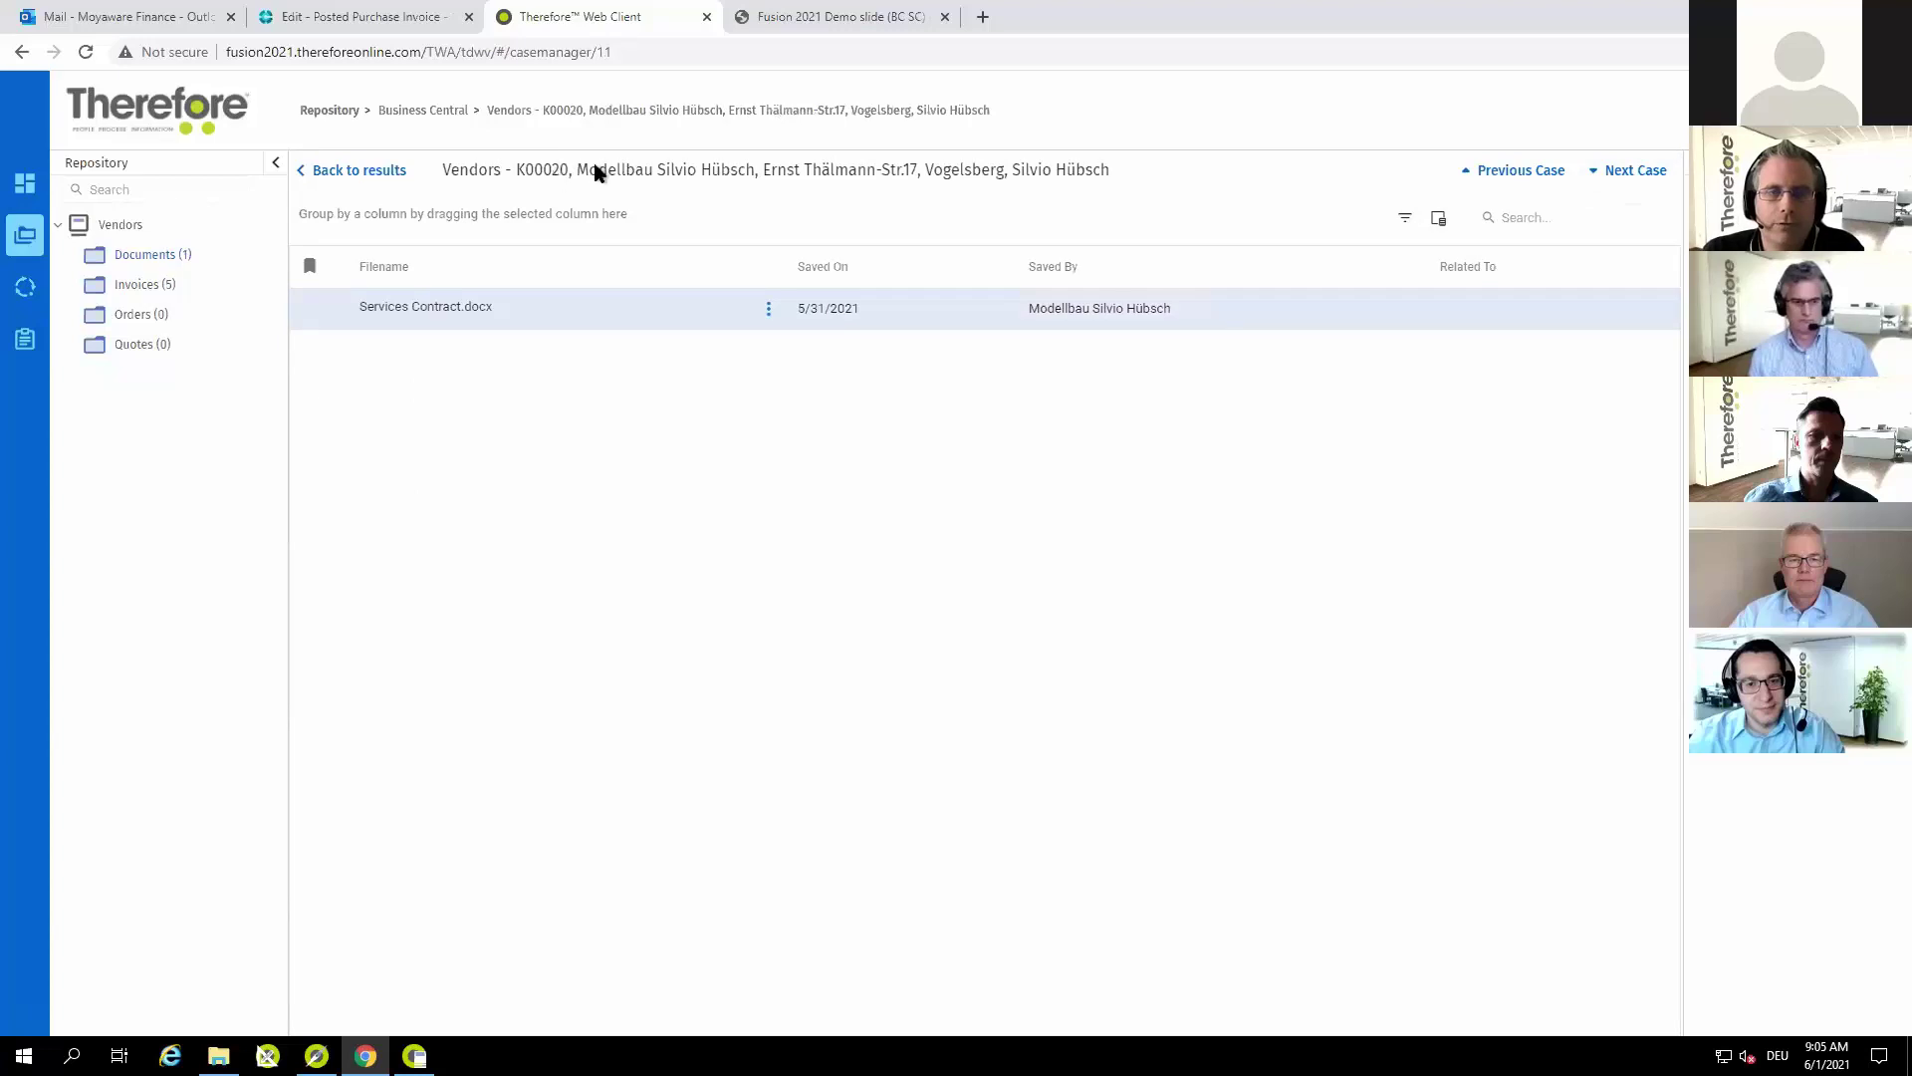
{"action": "left_click", "coordinate": [1653, 179]}
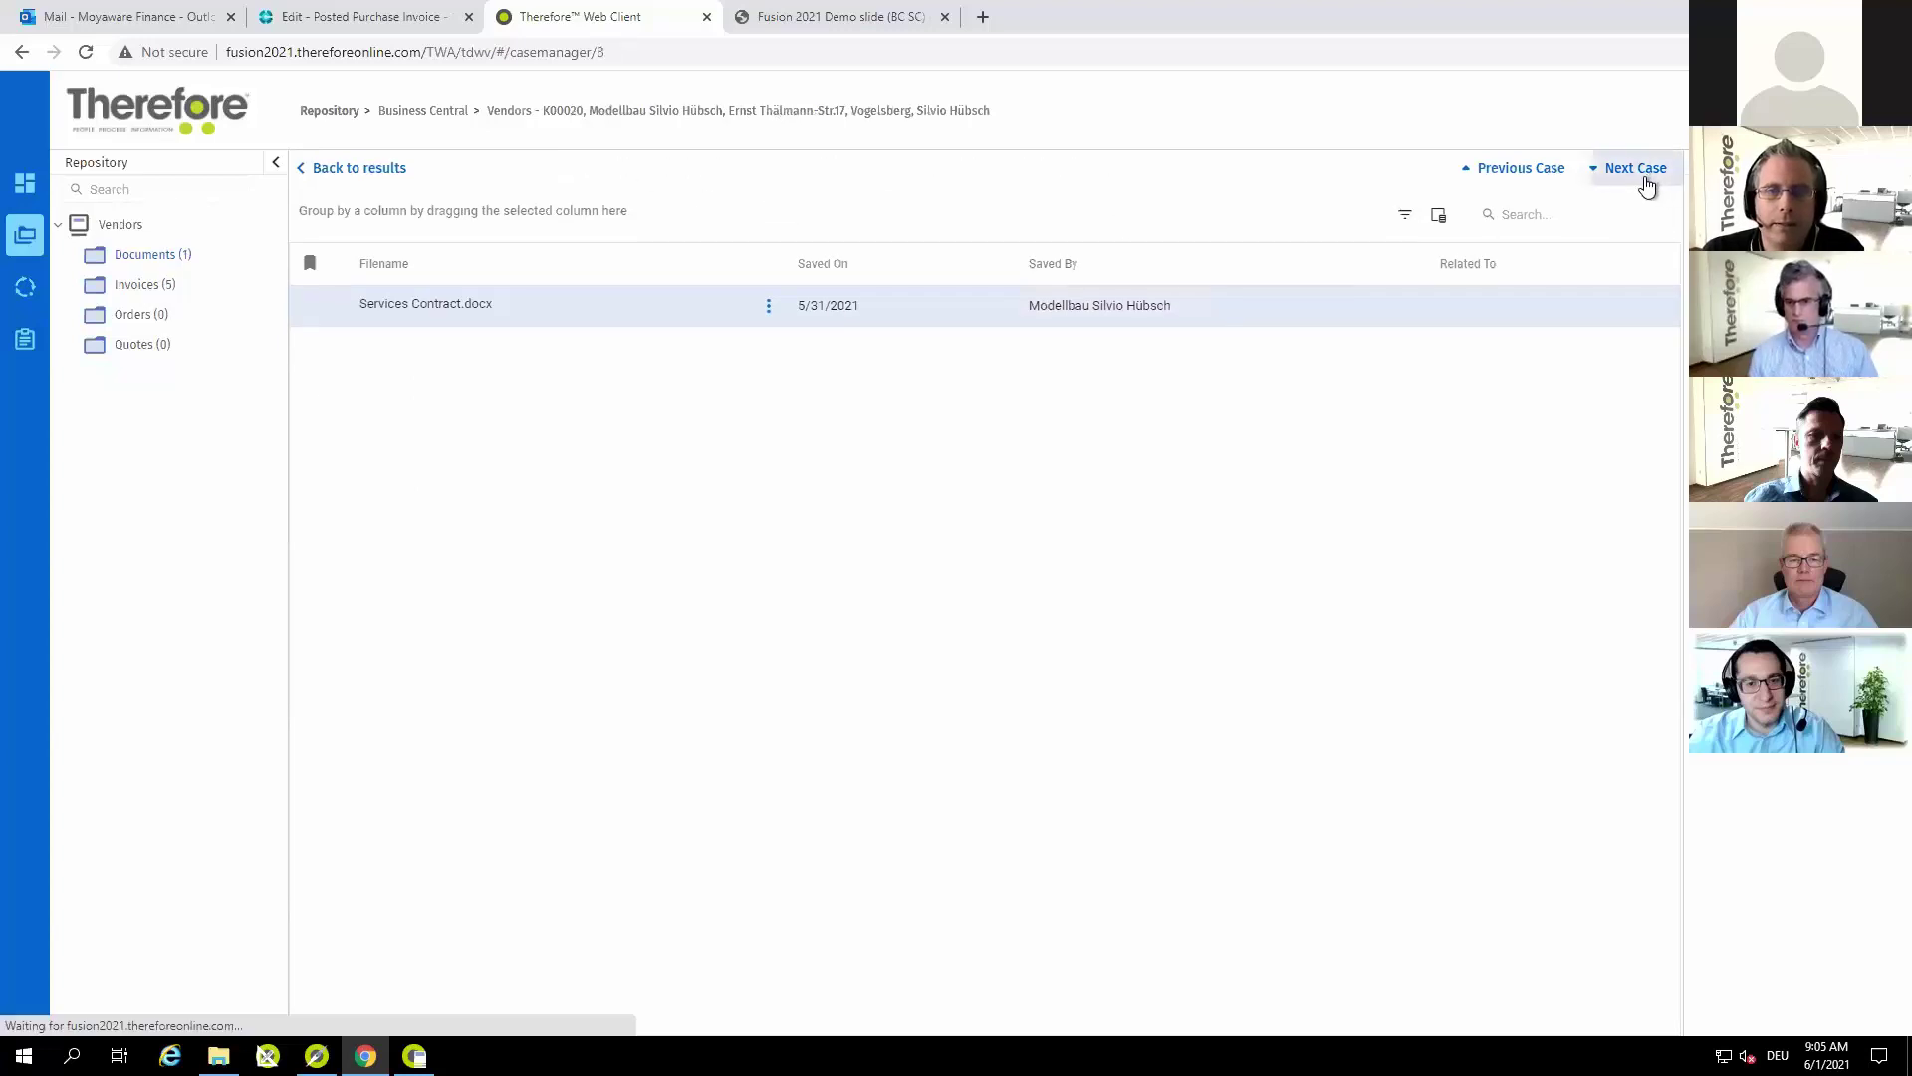
{"action": "left_click", "coordinate": [1638, 173]}
{"action": "left_click", "coordinate": [1506, 184]}
{"action": "left_click", "coordinate": [1511, 184]}
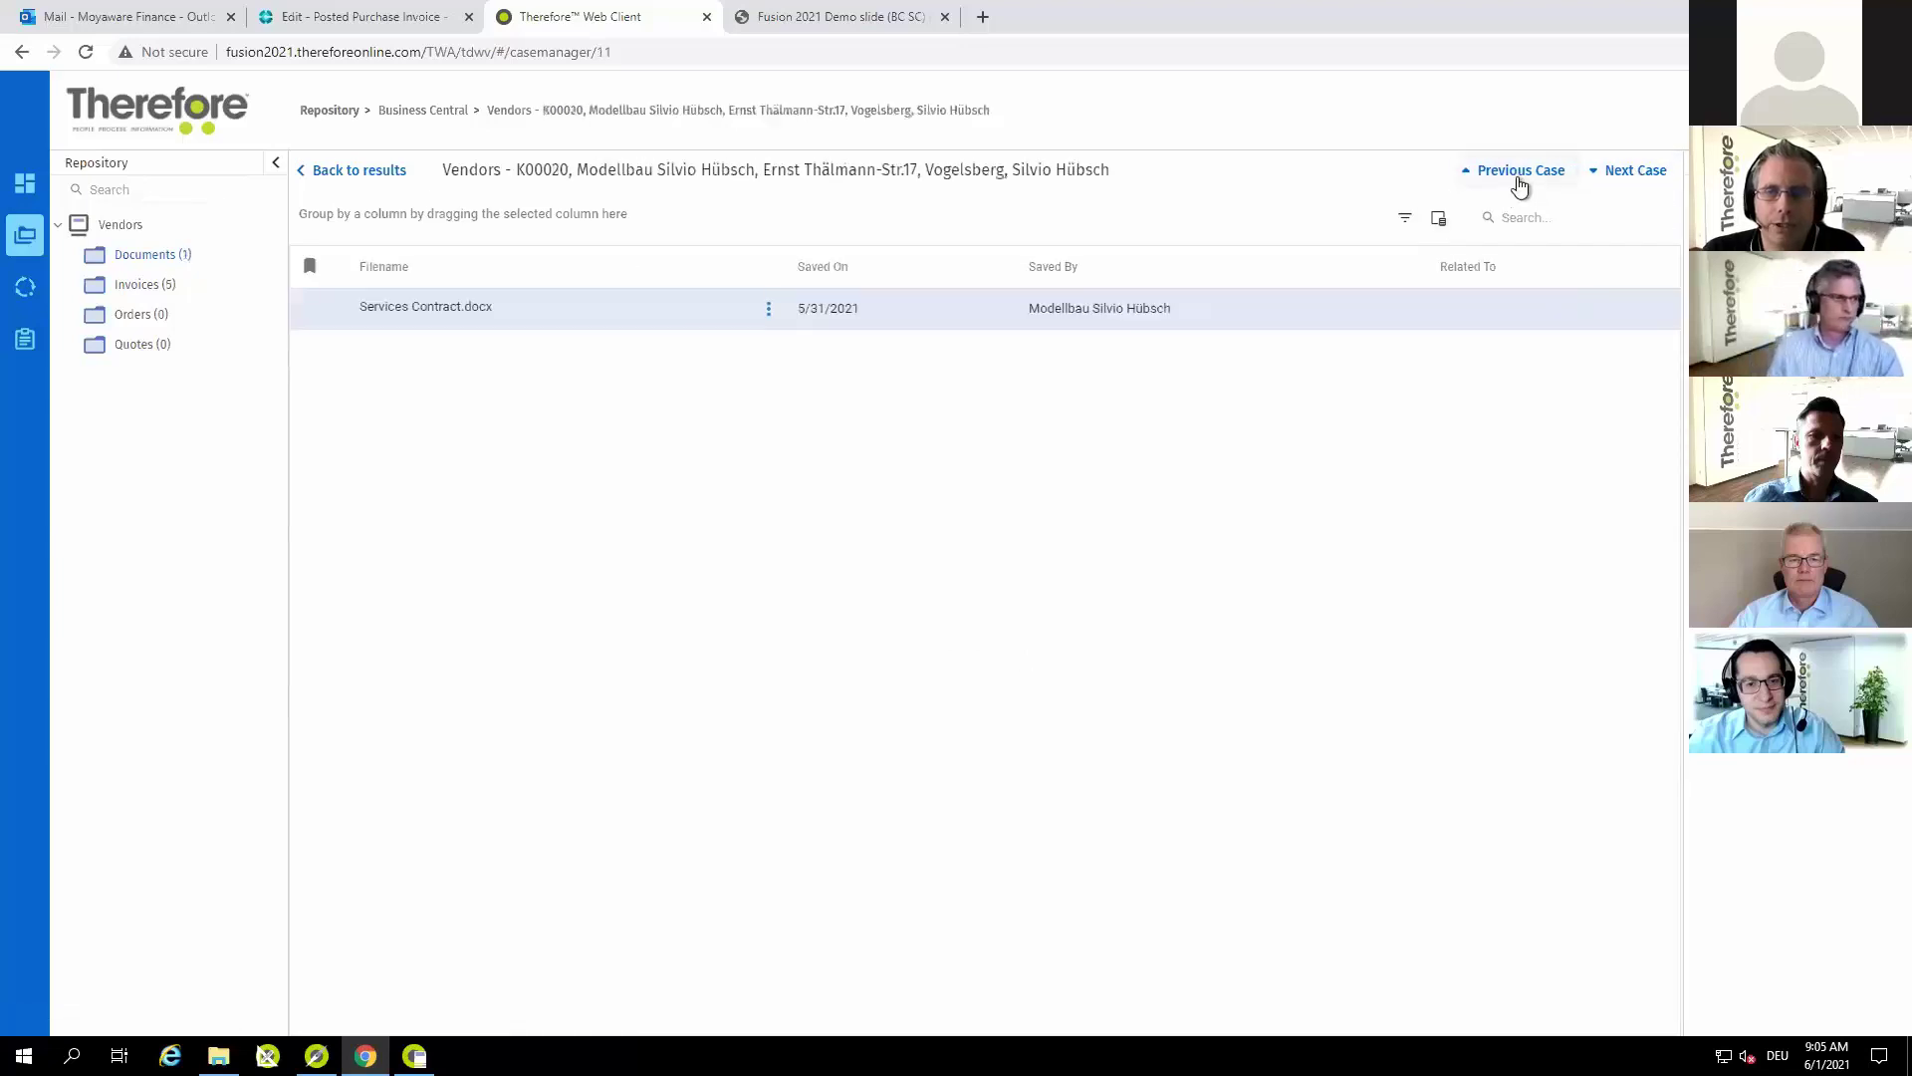
{"action": "left_click", "coordinate": [1519, 185]}
{"action": "left_click", "coordinate": [1526, 184]}
{"action": "left_click", "coordinate": [1524, 184]}
{"action": "left_click", "coordinate": [1508, 184]}
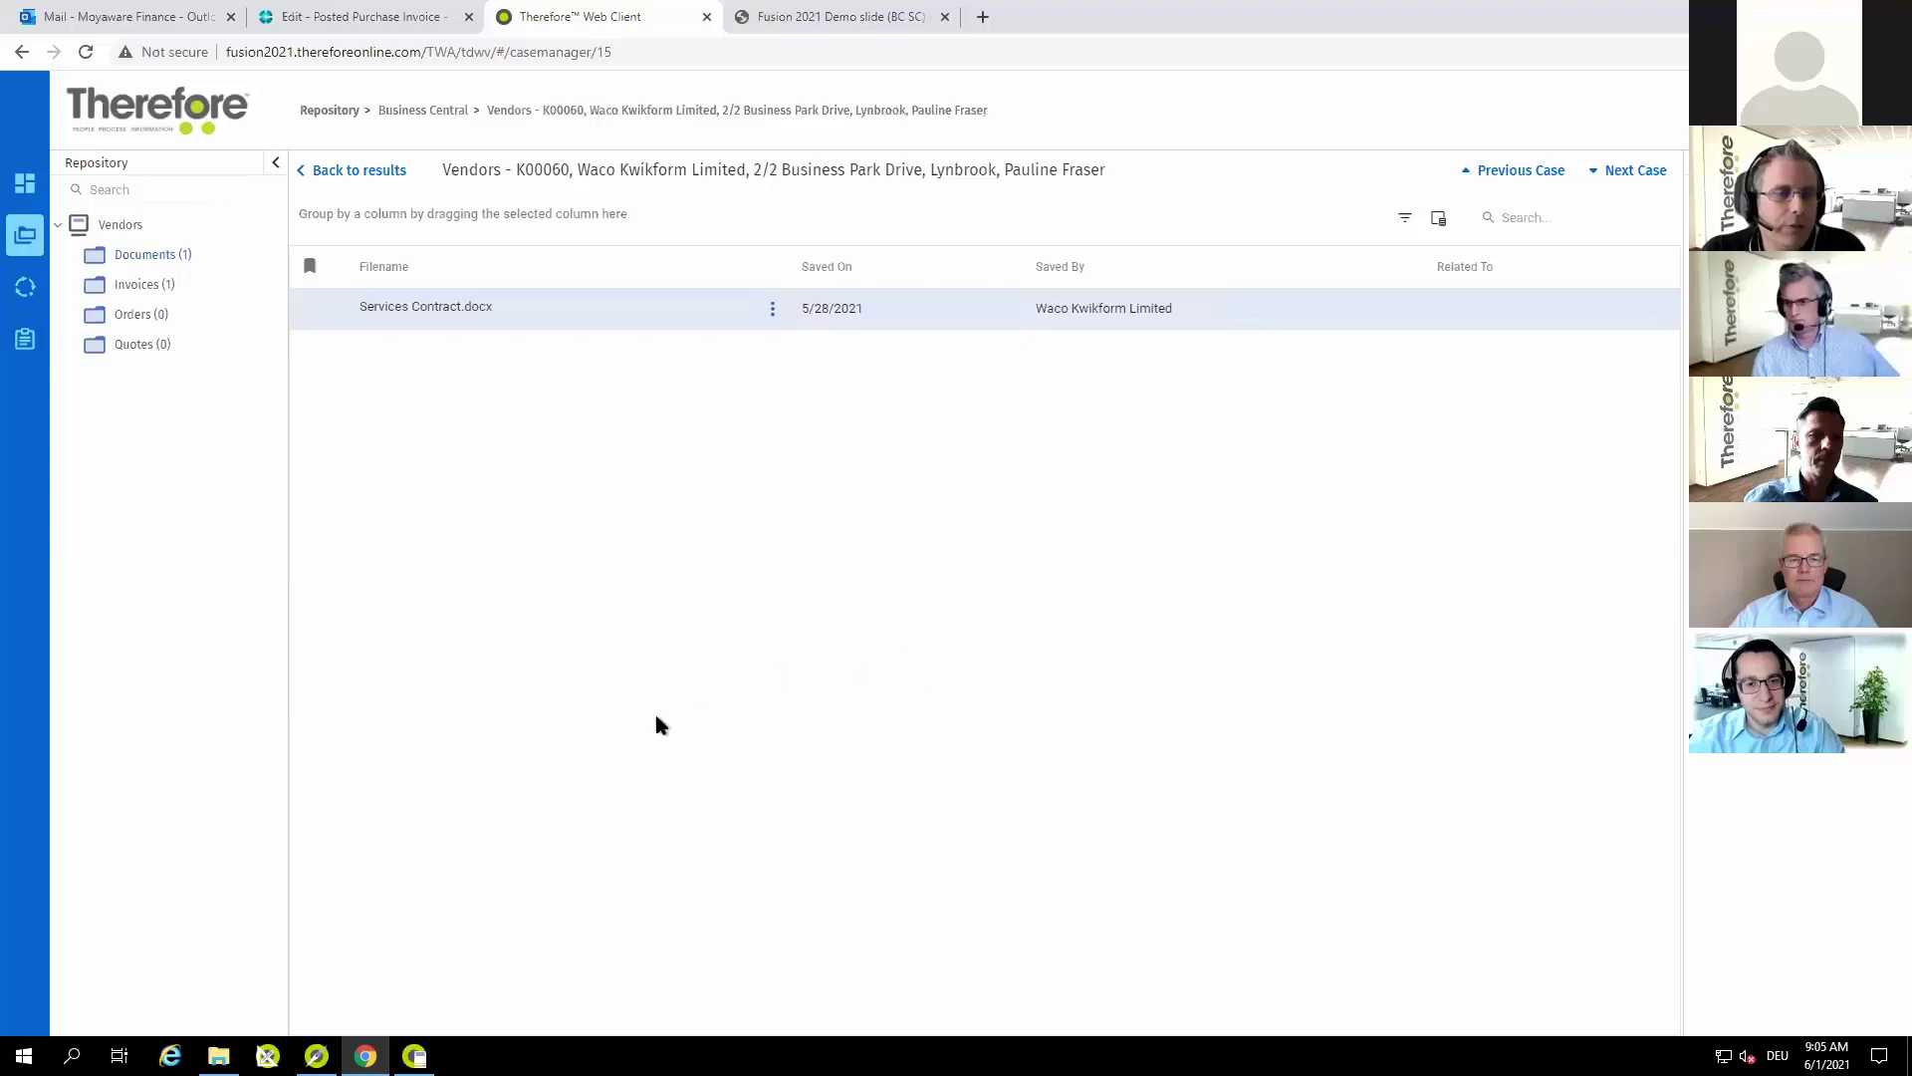
- Collapse and restore the Repository tree beside the document list, and make it slightly narrower
{"action": "left_click", "coordinate": [275, 165]}
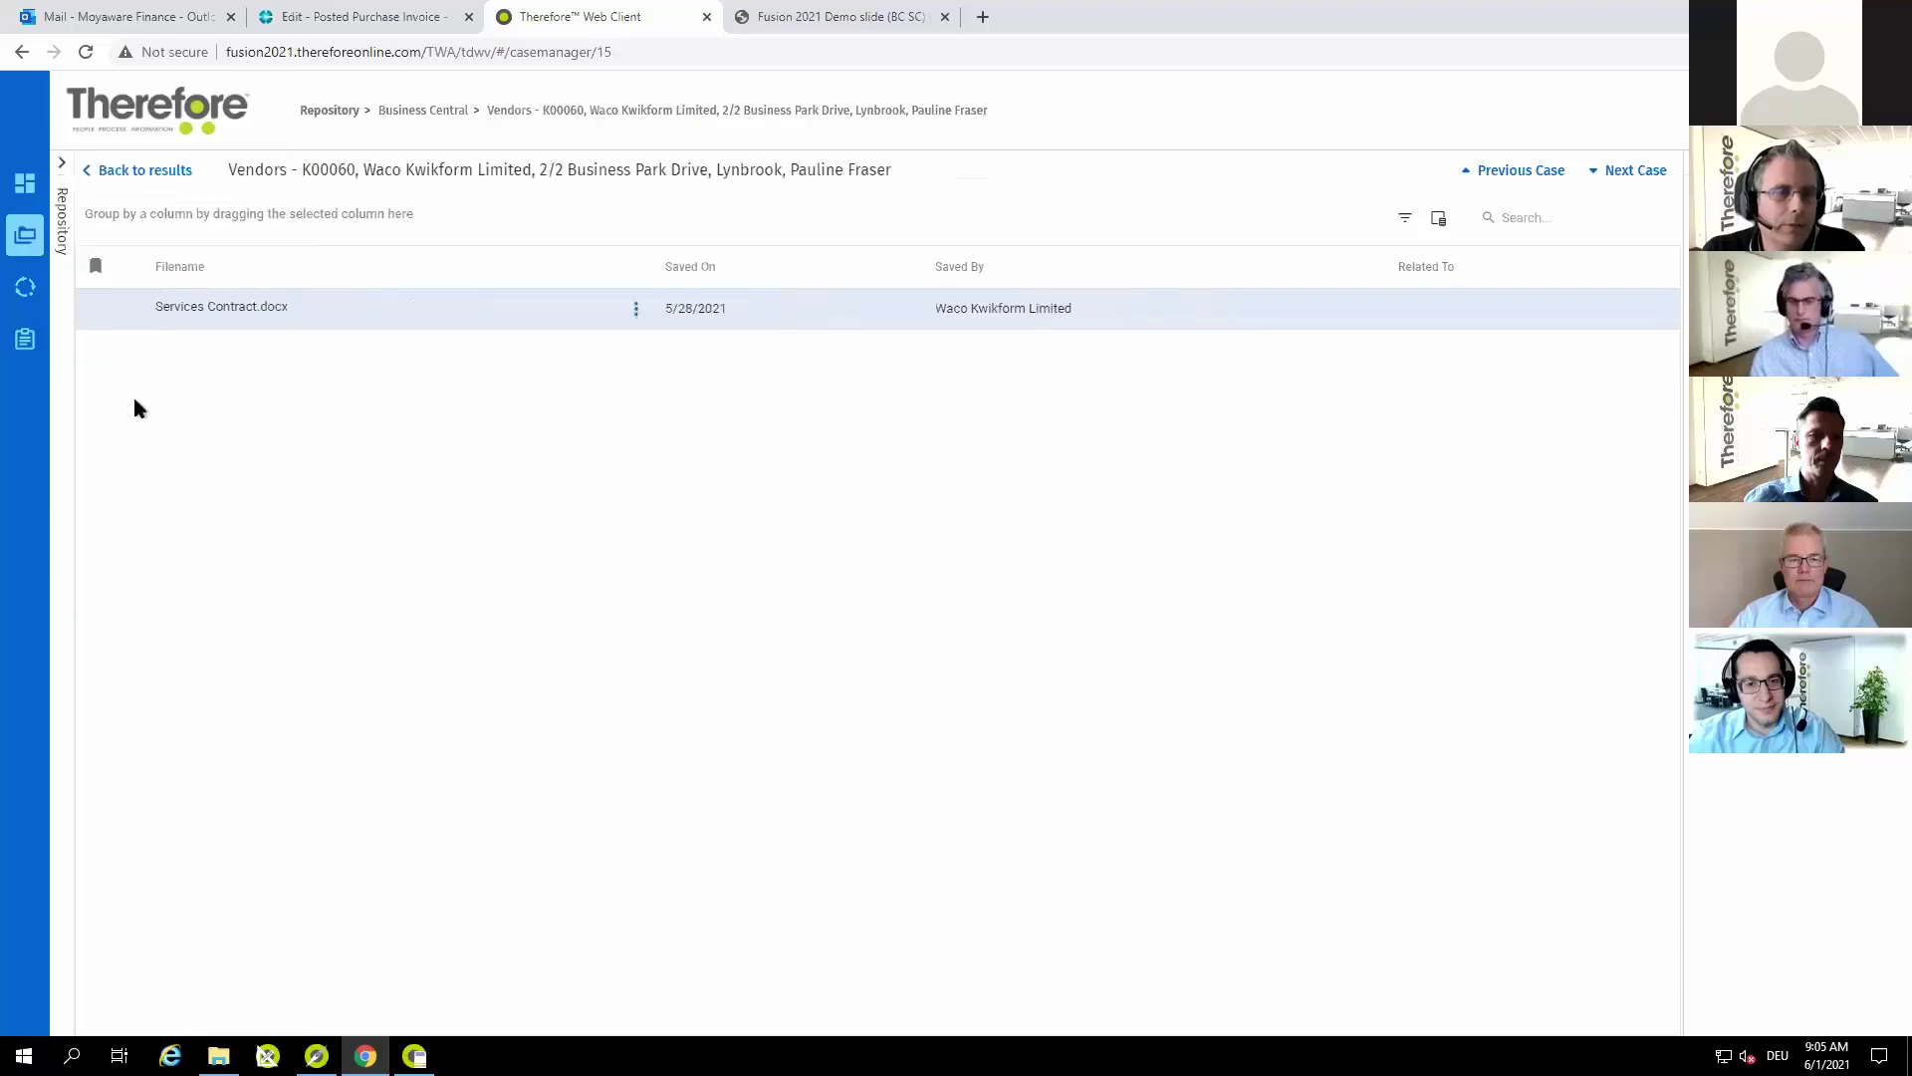
{"action": "left_click", "coordinate": [60, 171]}
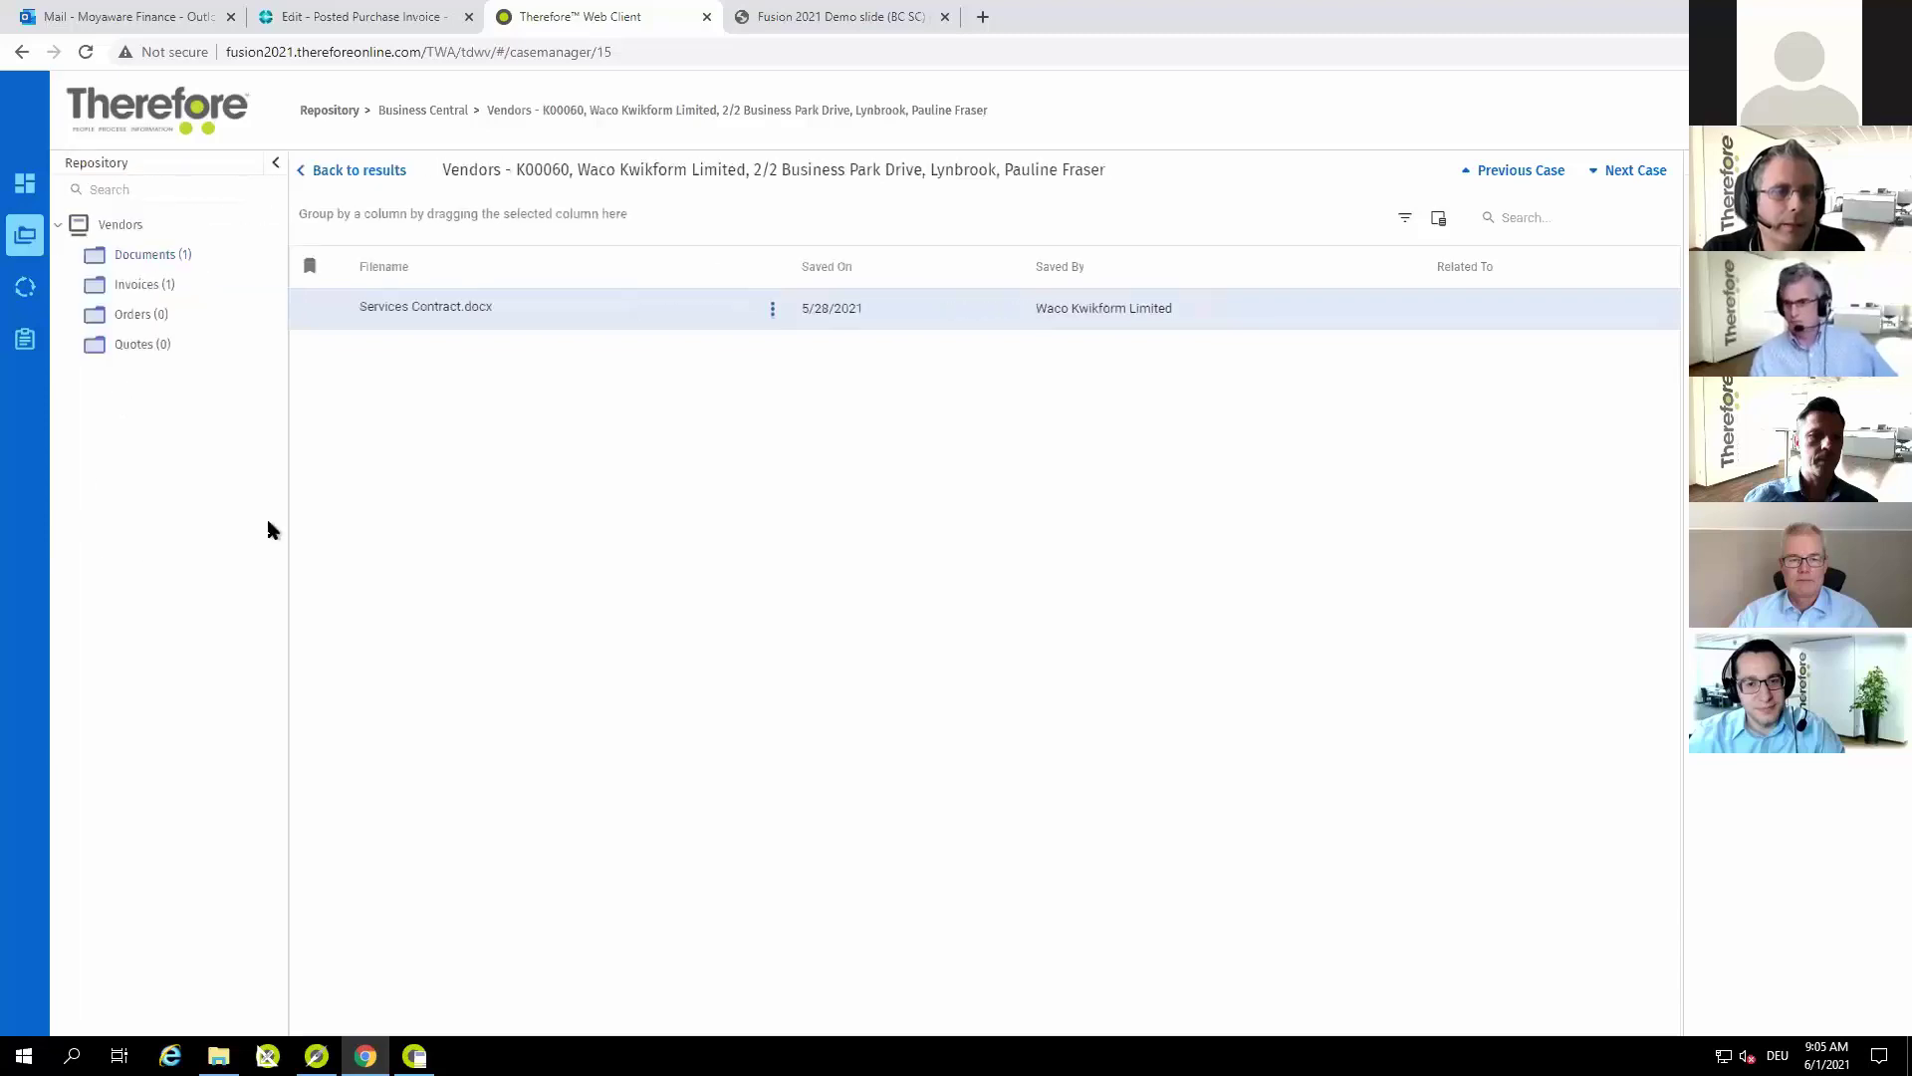
{"action": "left_click_drag", "start_coordinate": [287, 516], "coordinate": [255, 426]}
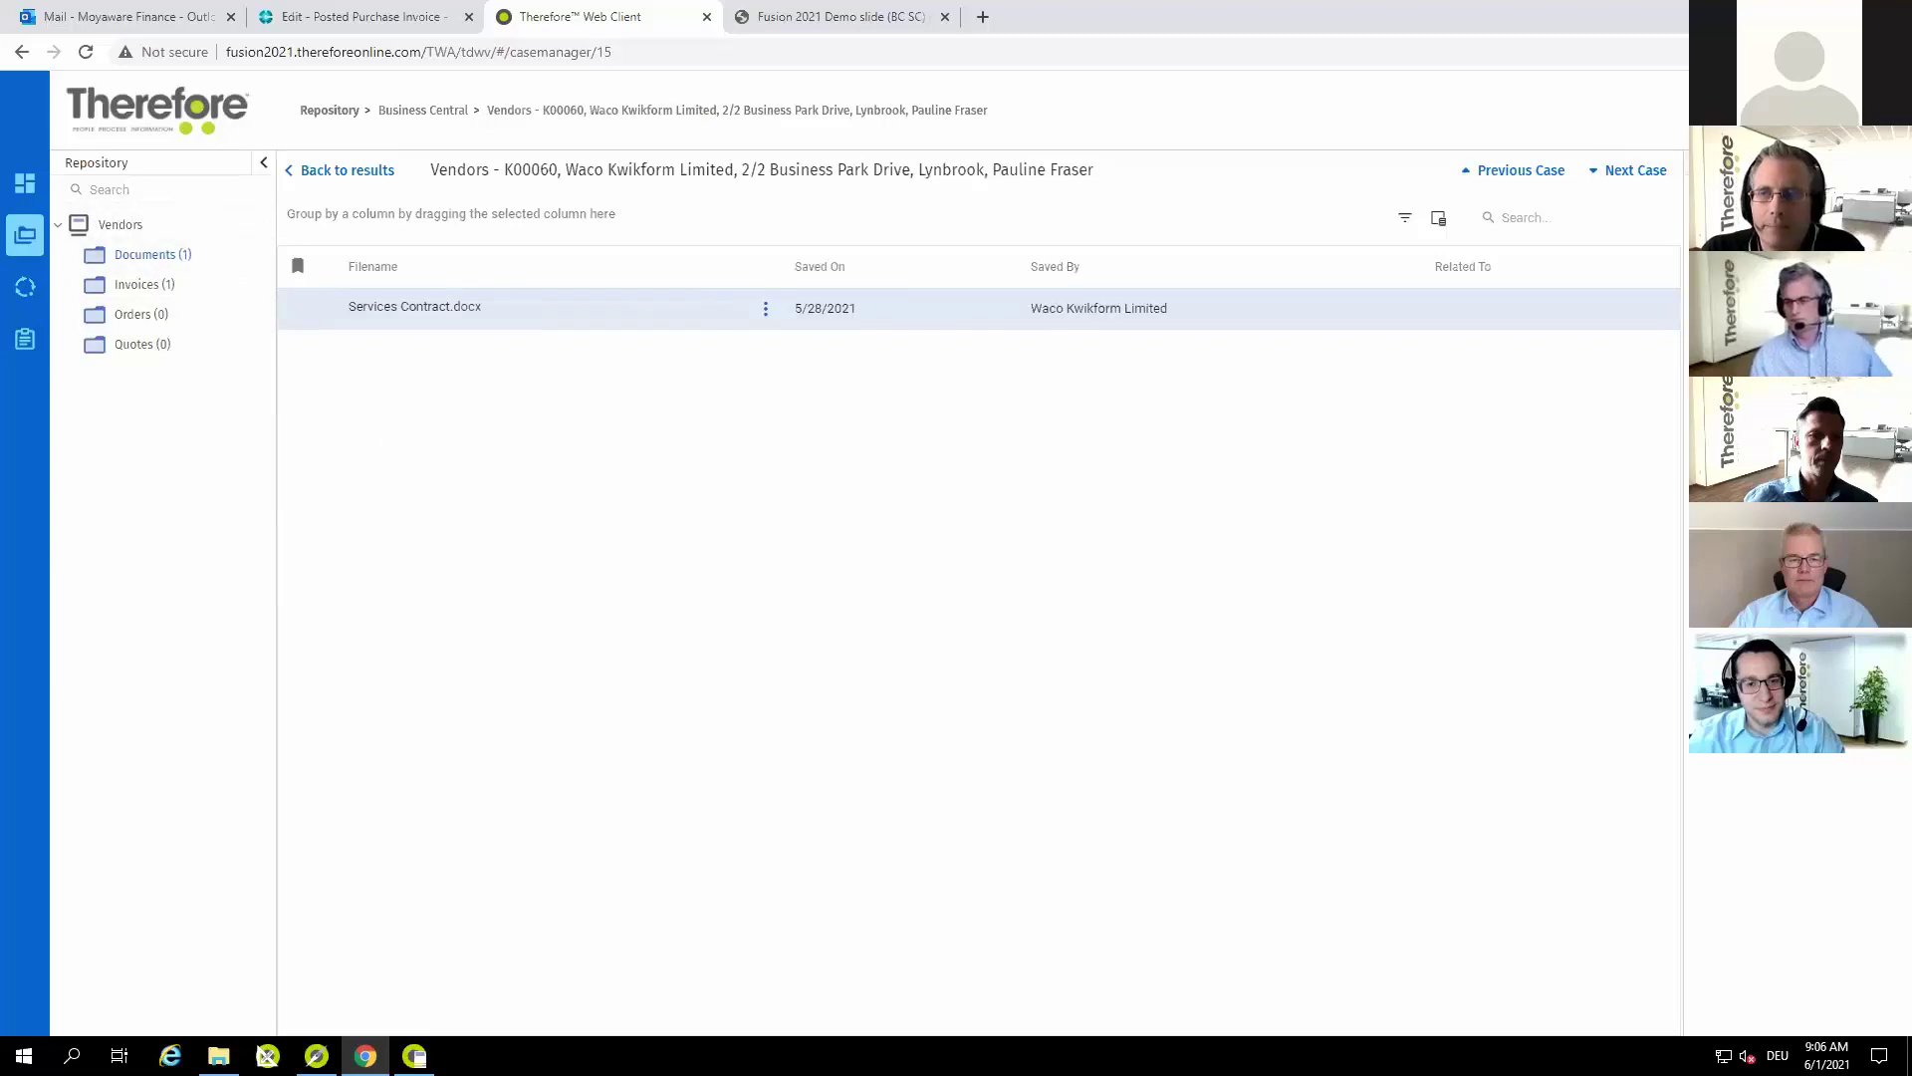
- View the New Task form for the Waco Kwikform Limited case and dismiss it
{"action": "left_click_drag", "start_coordinate": [1683, 339], "coordinate": [1686, 339]}
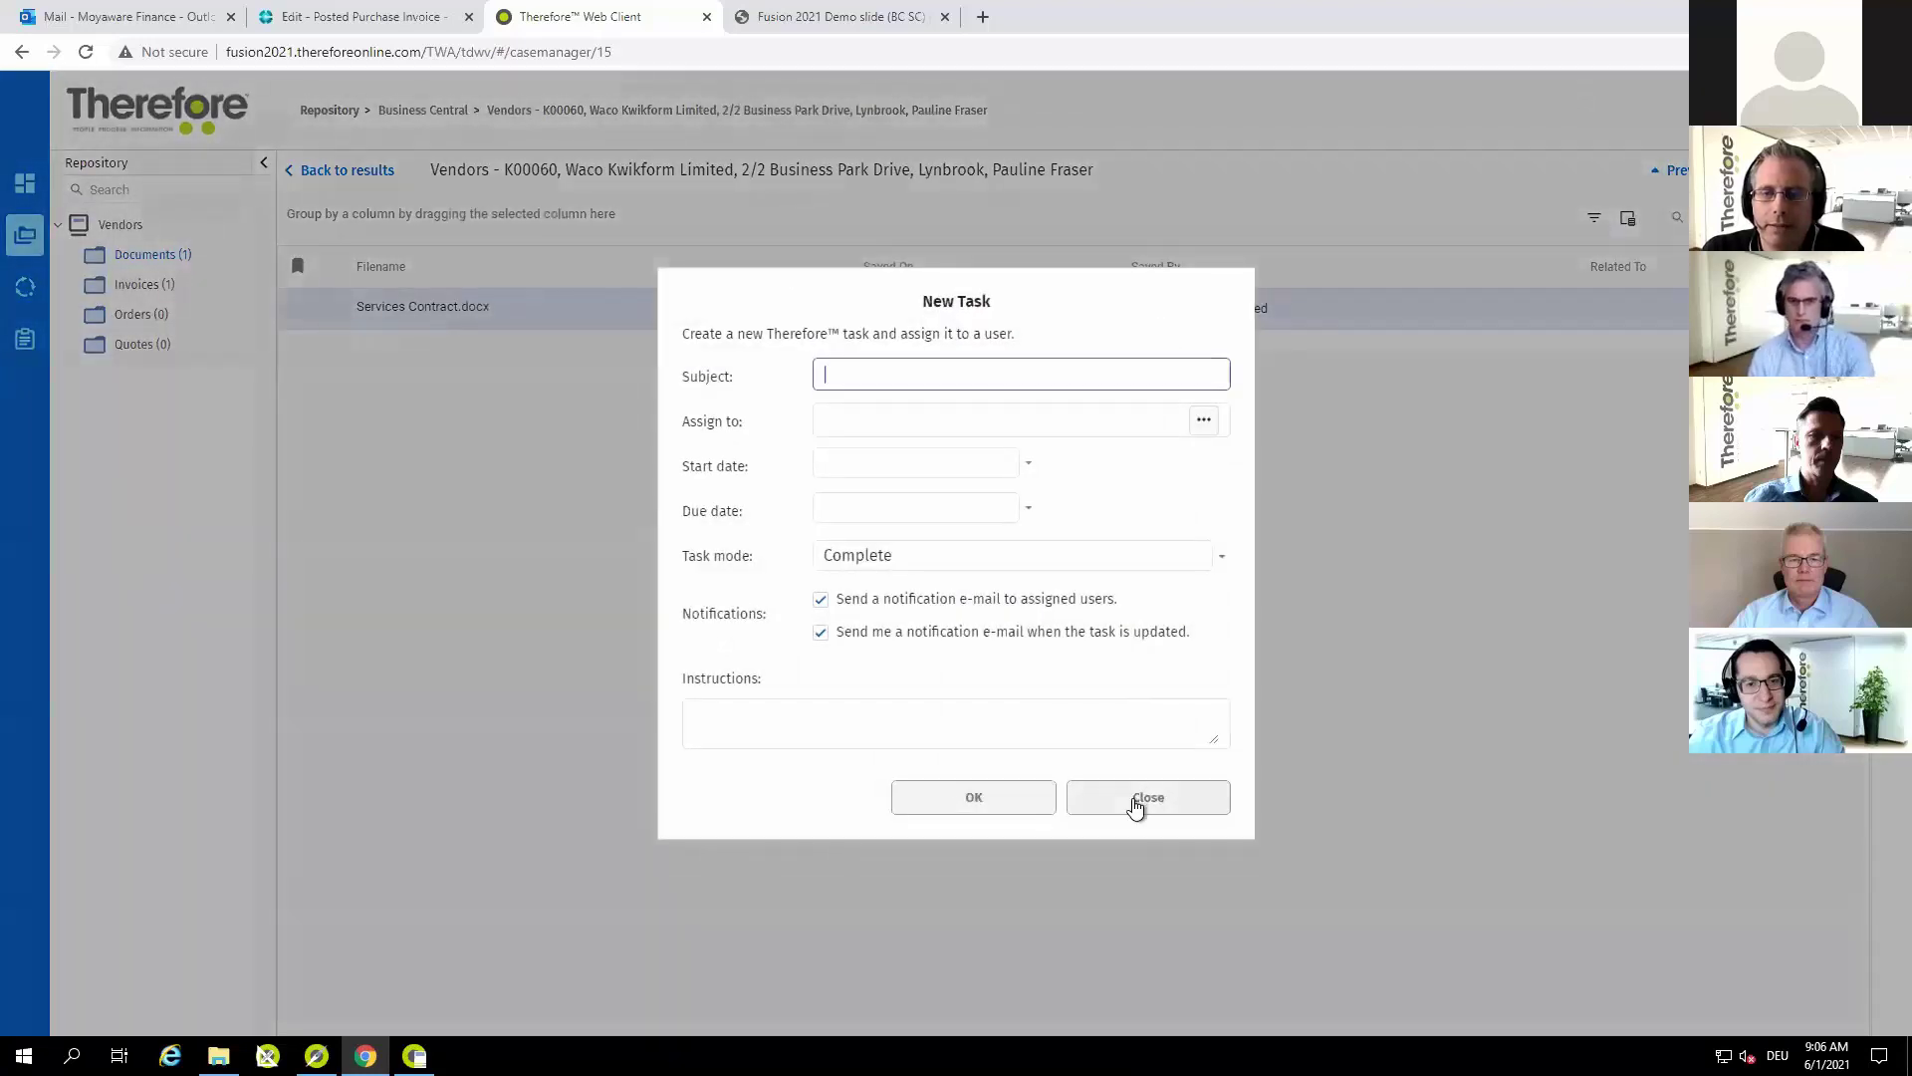
{"action": "left_click", "coordinate": [1137, 805]}
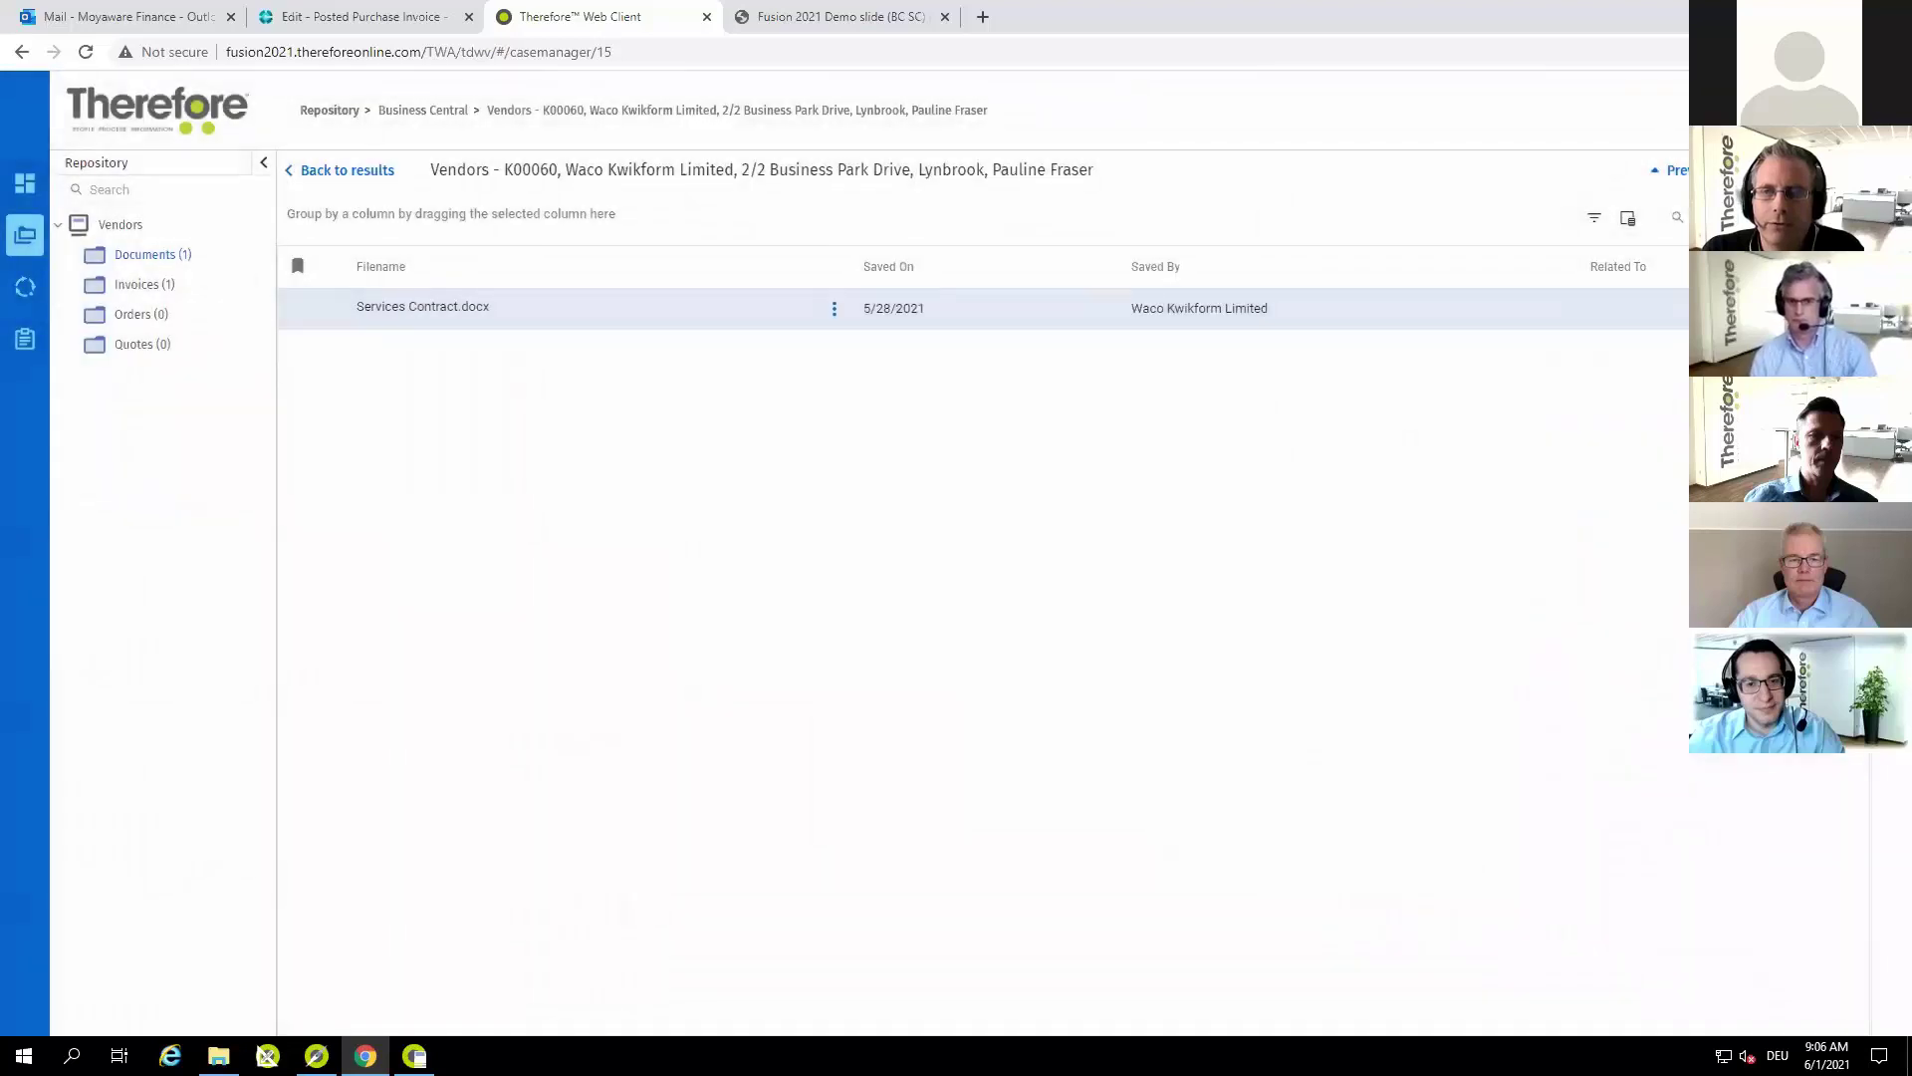